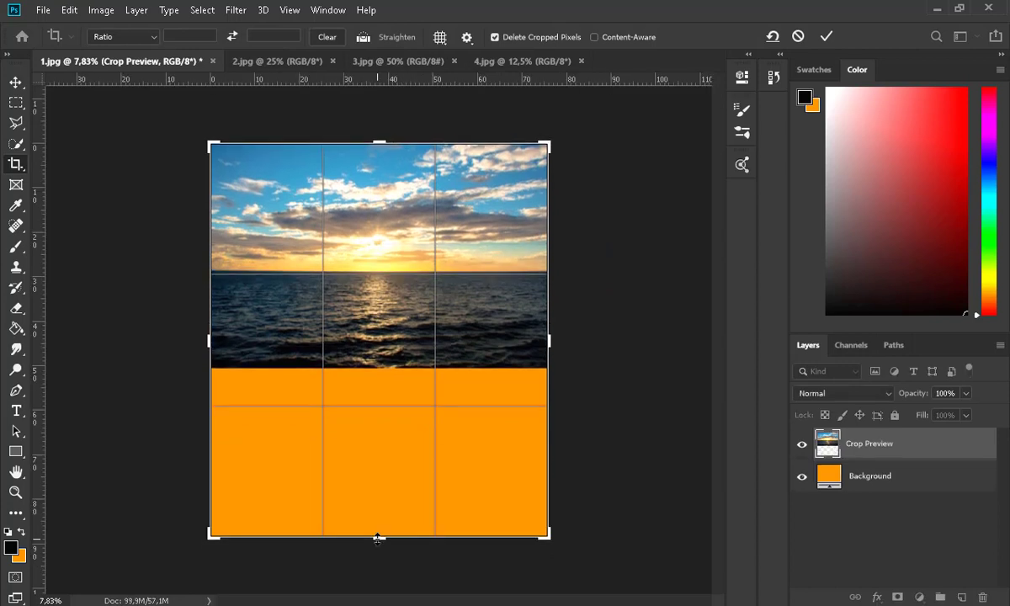
# Extend the canvas of 1.jpg slightly further down below the sea photo and apply the crop.
pyautogui.moveTo(376, 536); pyautogui.dragTo(377, 546)
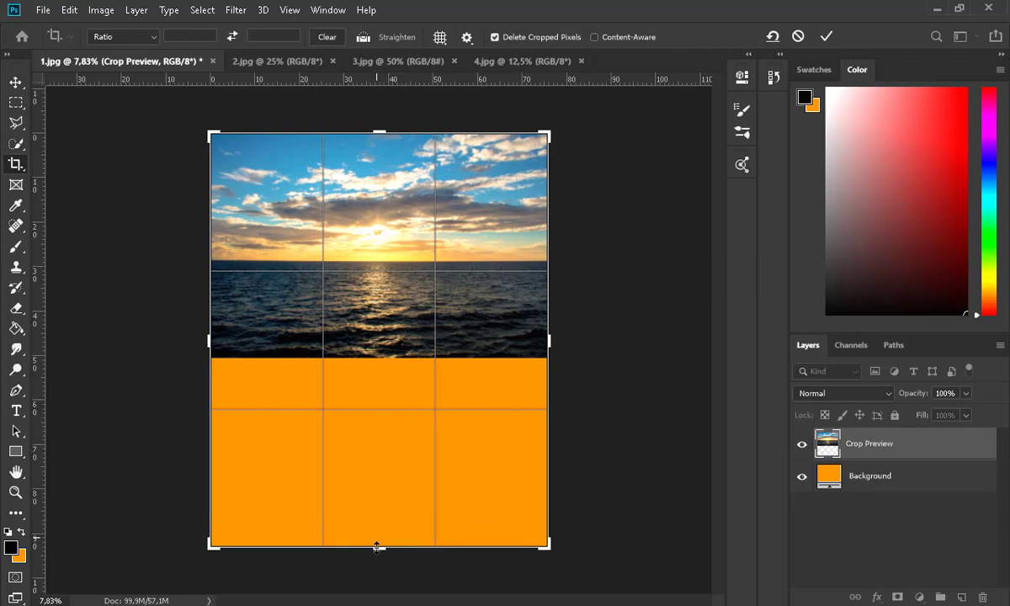
pyautogui.click(15, 82)
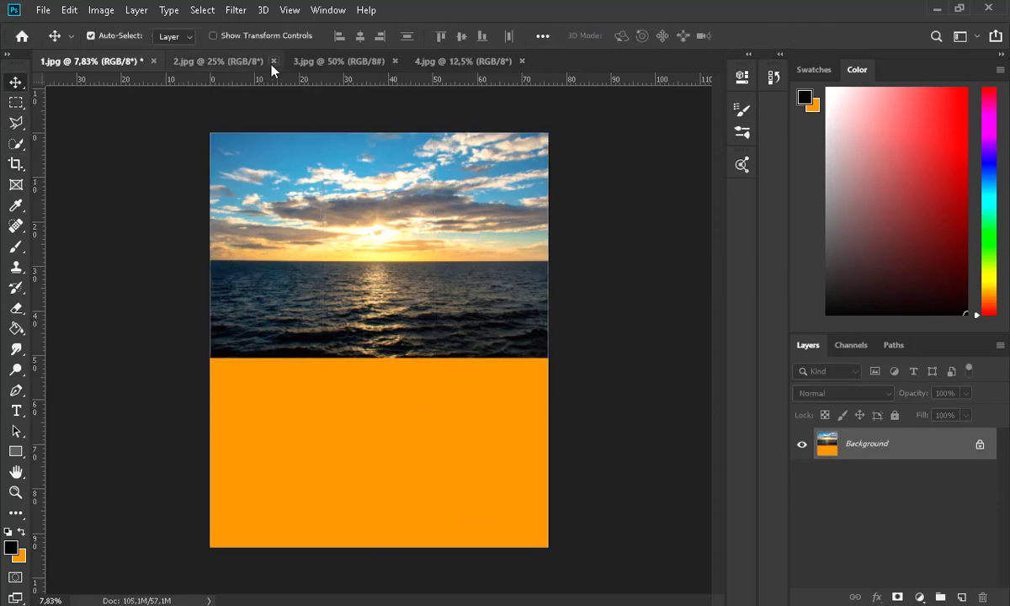
# Copy the entire island photo from 2.jpg and paste it in place into 1.jpg as a new layer.
pyautogui.click(224, 61)
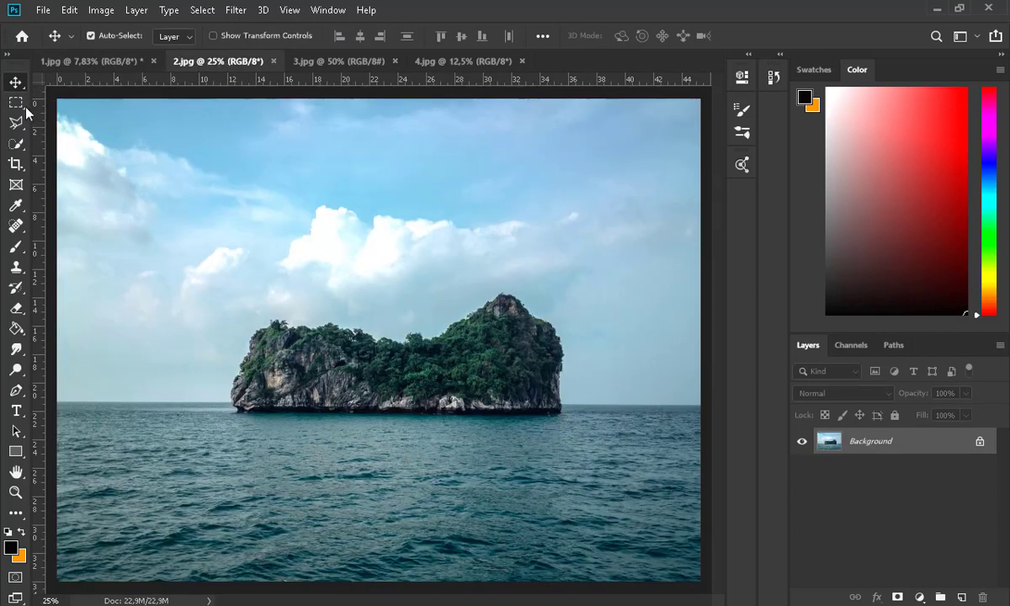
pyautogui.moveTo(55, 95); pyautogui.dragTo(703, 579)
pyautogui.hotkey('ctrl', 'c')
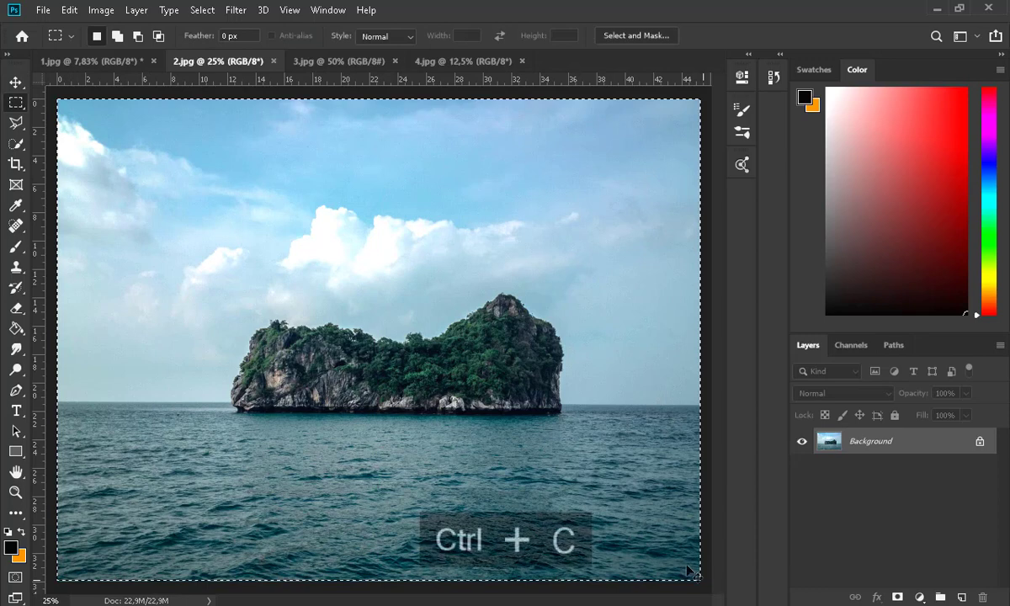
pyautogui.click(93, 60)
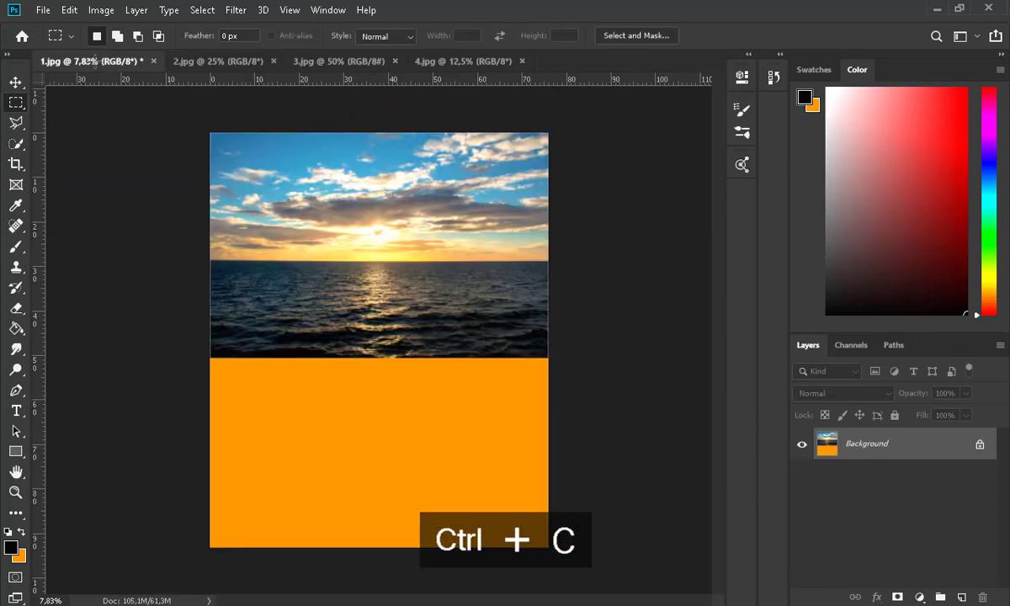
pyautogui.click(16, 82)
pyautogui.hotkey('ctrl', 'shift', 'v')
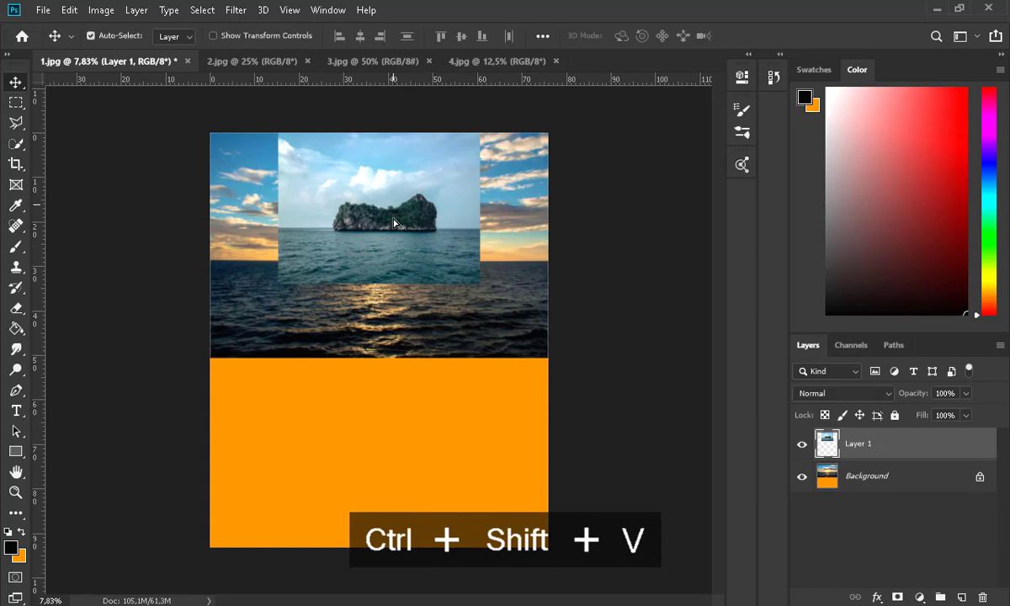
# Move the island layer down toward the sea horizon and scale it proportionally to about 171.58%.
pyautogui.moveTo(393, 223); pyautogui.dragTo(393, 240)
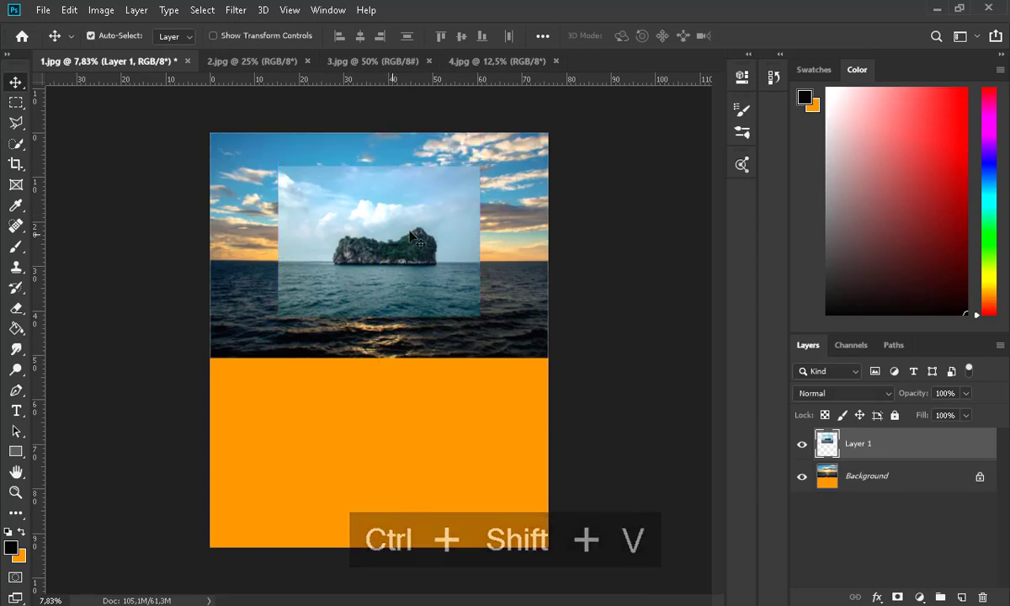
pyautogui.scroll(3, 393, 240)
pyautogui.scroll(2, 411, 236)
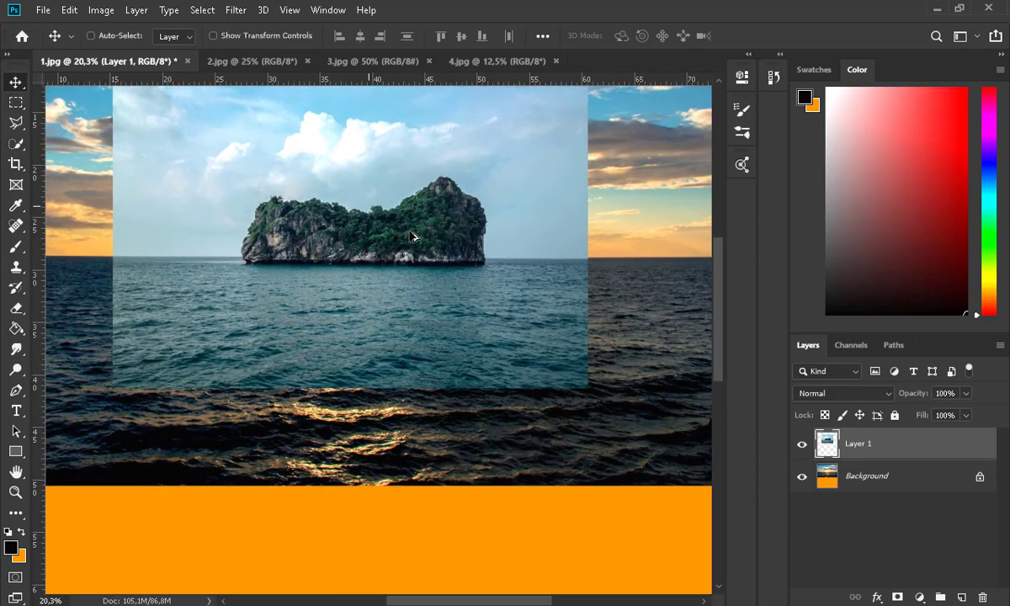
pyautogui.hotkey('ctrl', 't')
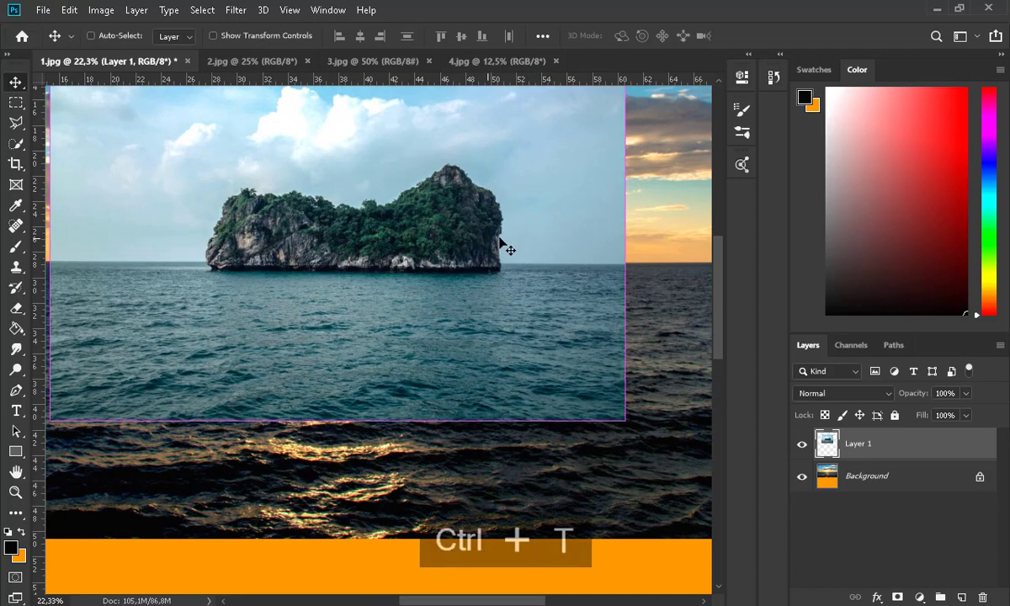
pyautogui.scroll(-2, 527, 291)
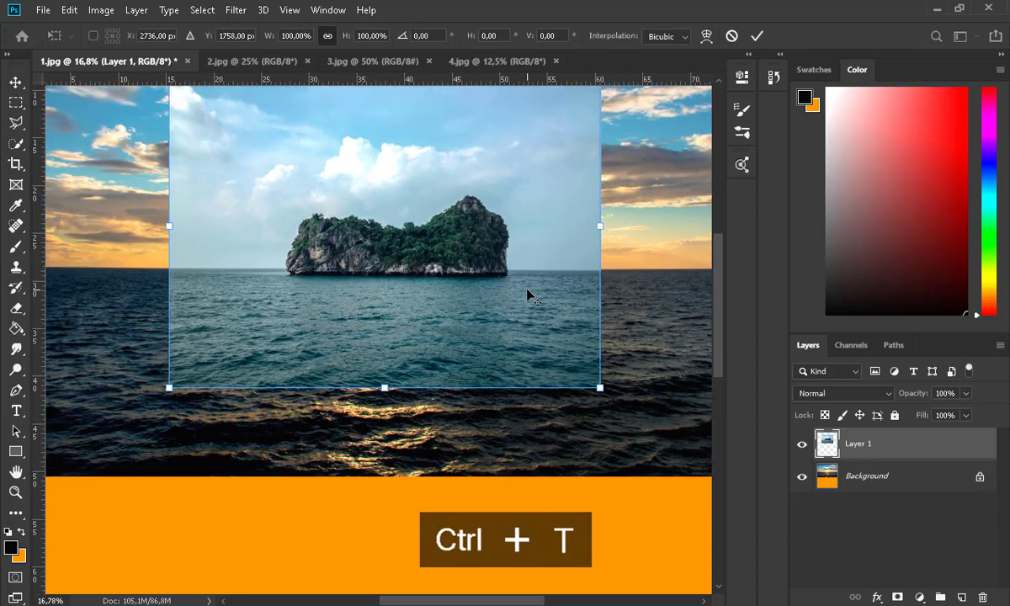
pyautogui.moveTo(594, 379); pyautogui.dragTo(697, 450)
pyautogui.scroll(-3, 496, 368)
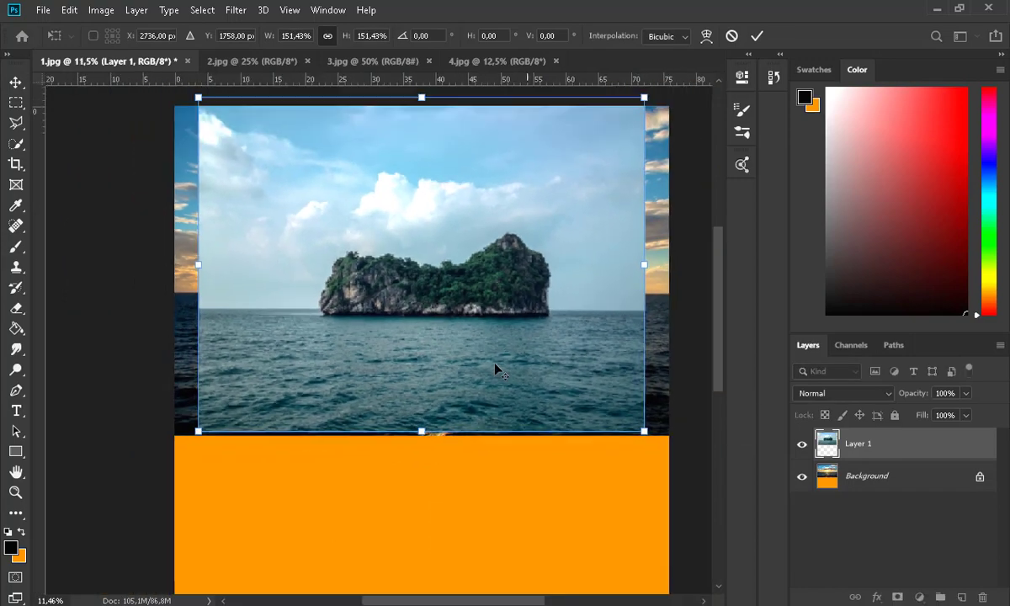
pyautogui.moveTo(534, 352); pyautogui.dragTo(553, 368)
# Align the island layer's horizon with the sunset's at 71% opacity, apply the transform and restore 100% opacity.
pyautogui.moveTo(966, 393); pyautogui.dragTo(729, 379)
pyautogui.moveTo(383, 313); pyautogui.dragTo(347, 297)
pyautogui.scroll(3, 378, 296)
pyautogui.scroll(-4, 350, 296)
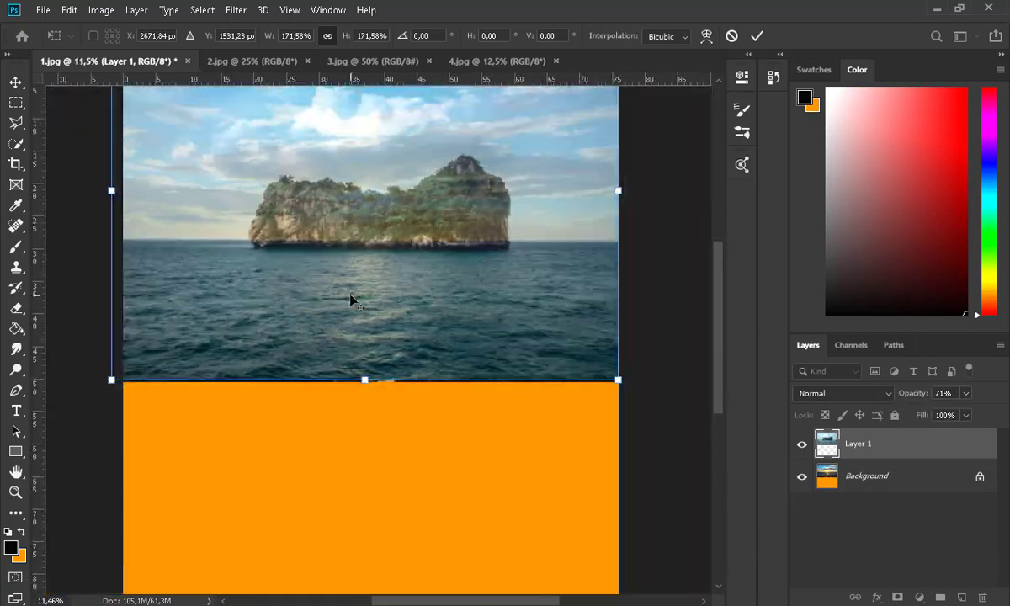
pyautogui.click(17, 83)
pyautogui.moveTo(965, 393)
pyautogui.mouseDown()
pyautogui.moveTo(974, 410)
pyautogui.moveTo(995, 412)
pyautogui.mouseUp()
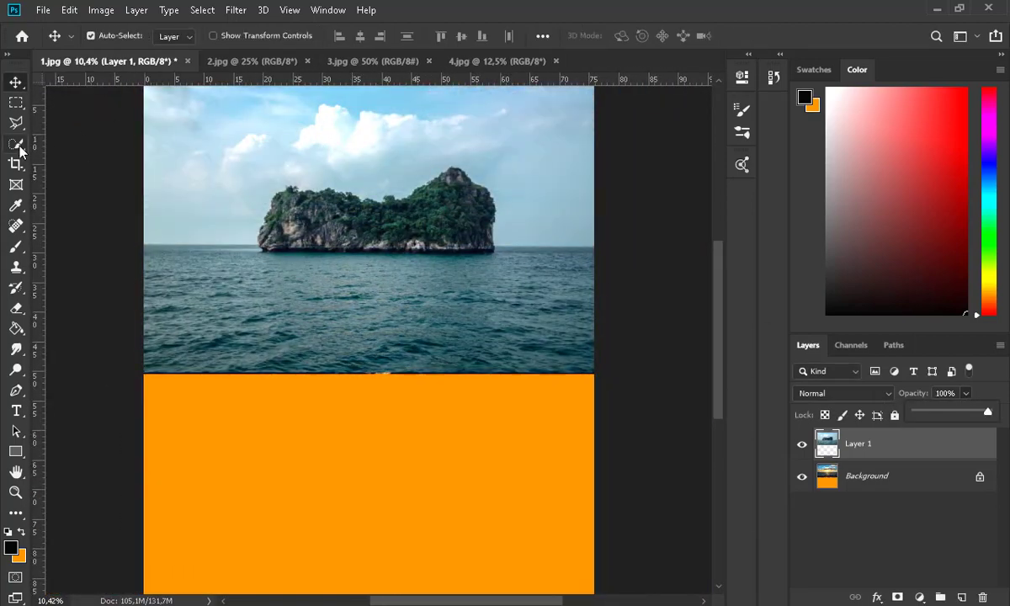
# Select the rocky island on Layer 1 with the Quick Selection tool, leaving out sky and water.
pyautogui.click(16, 143)
pyautogui.moveTo(291, 209); pyautogui.dragTo(444, 221)
pyautogui.scroll(4, 443, 221)
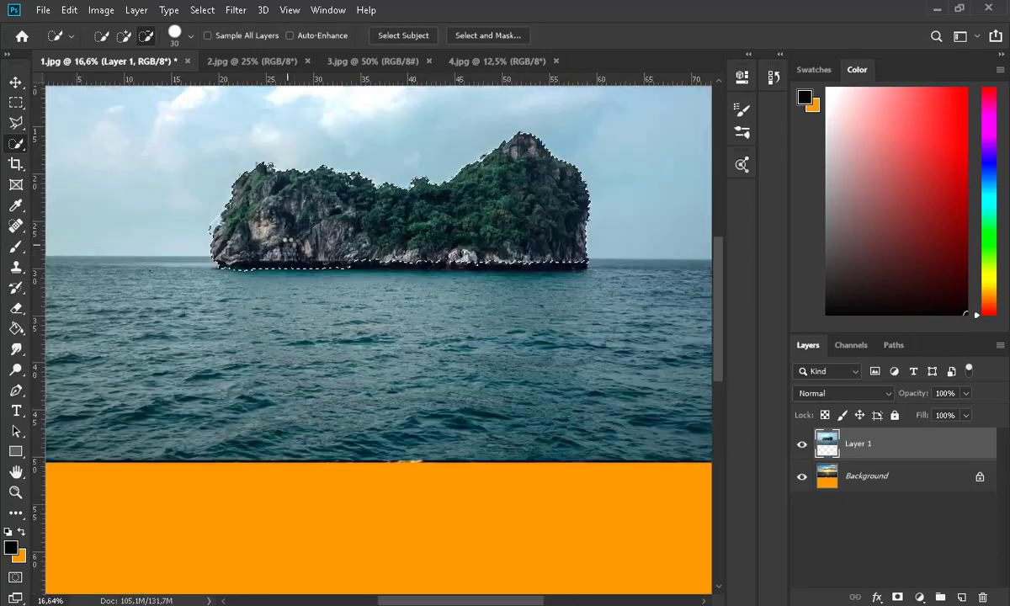
pyautogui.scroll(-2, 444, 221)
# Feather the island selection and turn it into a layer mask on Layer 1.
pyautogui.click(202, 10)
pyautogui.moveTo(259, 235)
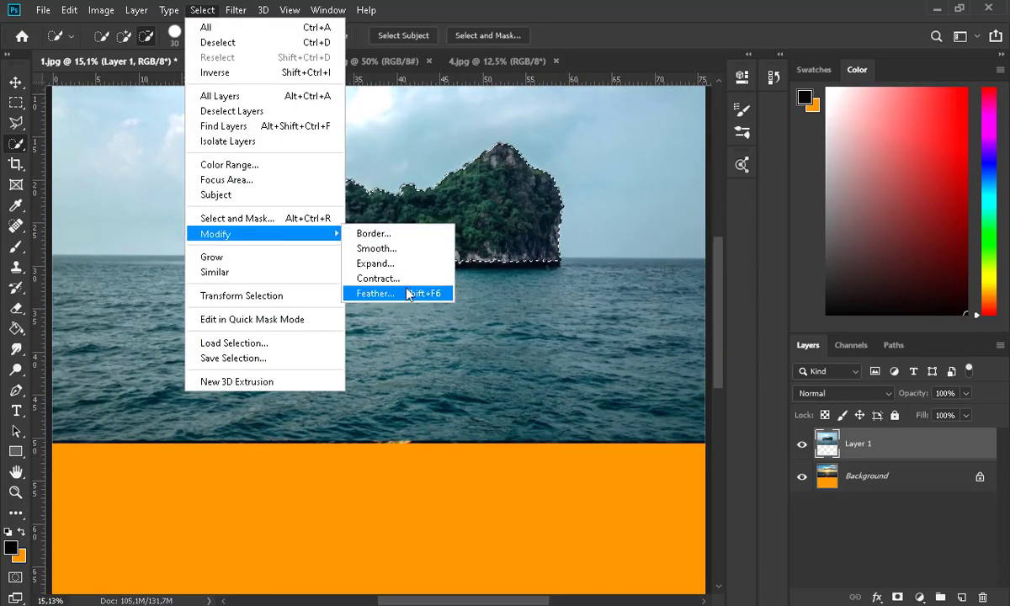
pyautogui.click(408, 294)
pyautogui.click(517, 174)
pyautogui.click(898, 597)
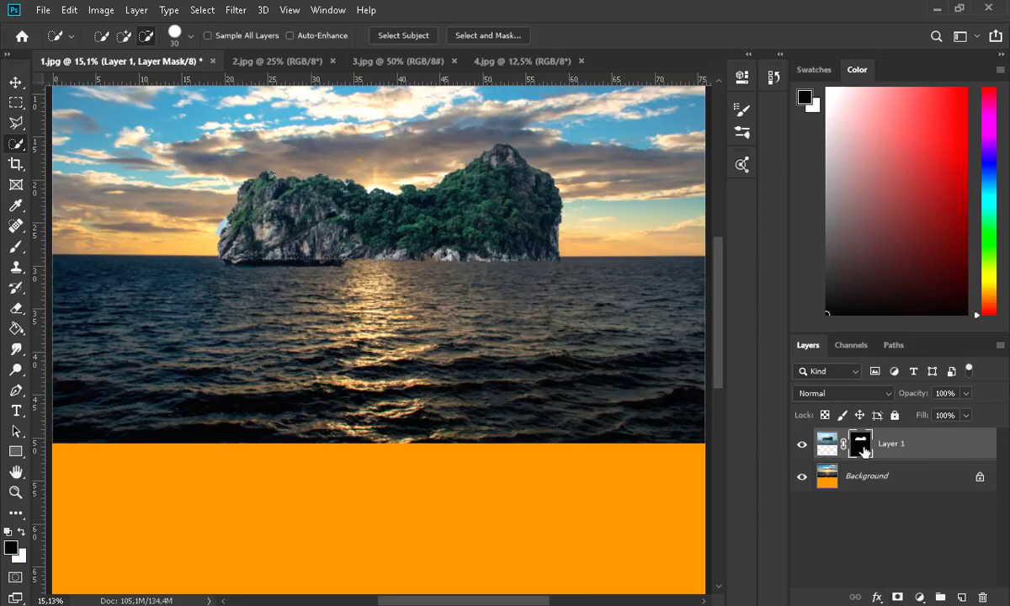
# Paint white on Layer 1's mask along the island's waterline with a soft 259 px brush at 48% opacity.
pyautogui.click(16, 246)
pyautogui.click(104, 35)
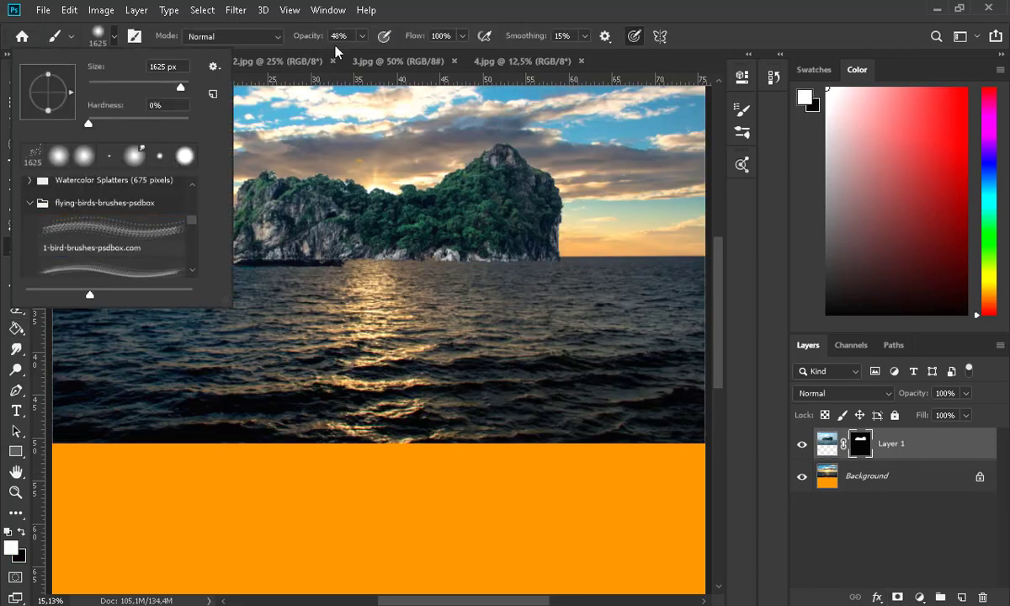
pyautogui.press('Return')
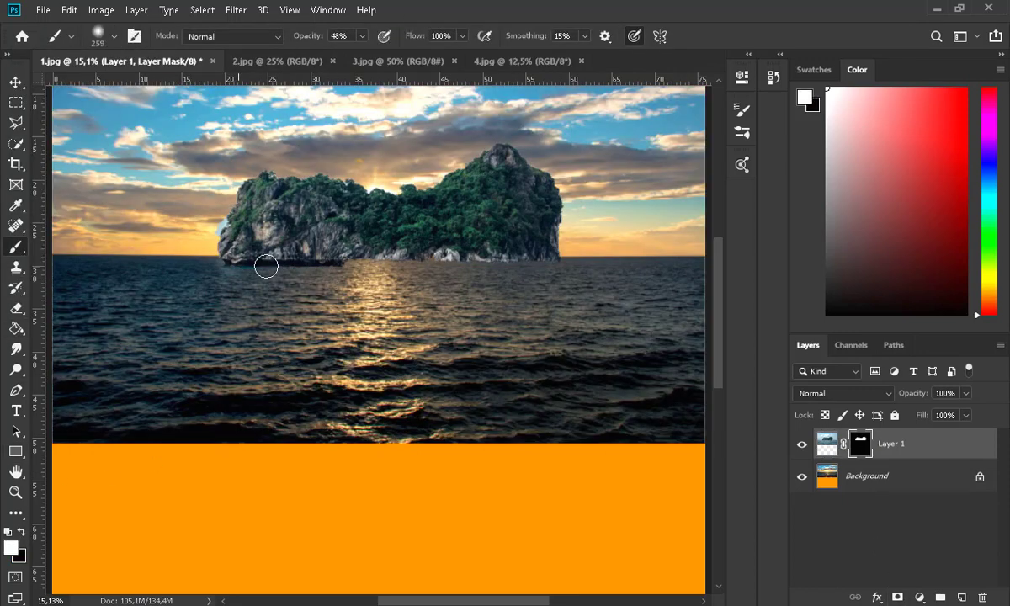
pyautogui.moveTo(266, 267); pyautogui.dragTo(498, 271)
# Raise the brush opacity to 77% and paint the mask white along the island's base and adjoining water.
pyautogui.click(363, 39)
pyautogui.click(364, 53)
pyautogui.moveTo(347, 252); pyautogui.dragTo(460, 251)
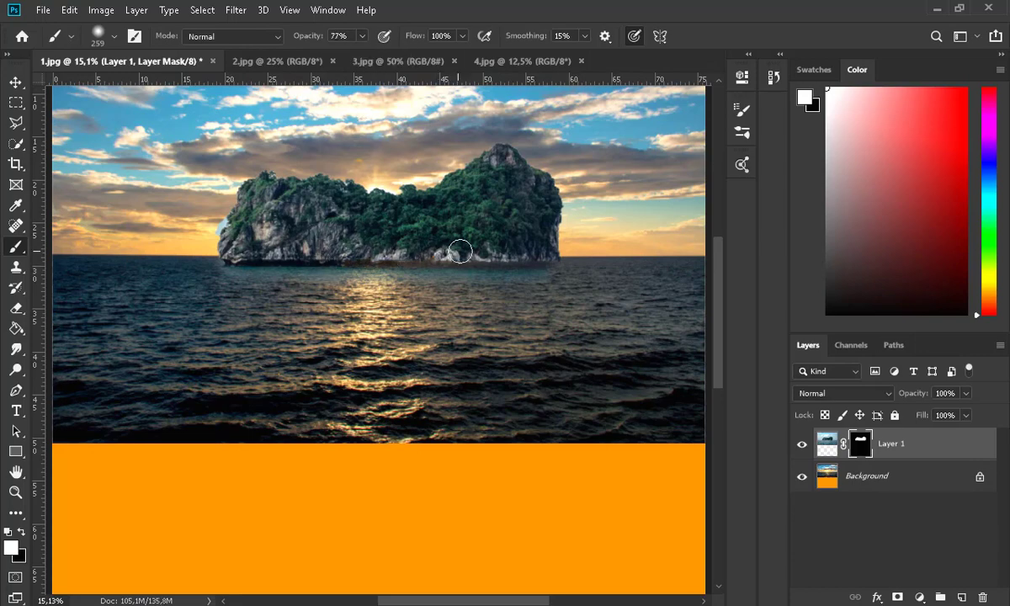
pyautogui.moveTo(221, 272)
pyautogui.mouseDown()
pyautogui.moveTo(464, 273)
pyautogui.moveTo(302, 268)
pyautogui.moveTo(109, 283)
pyautogui.mouseUp()
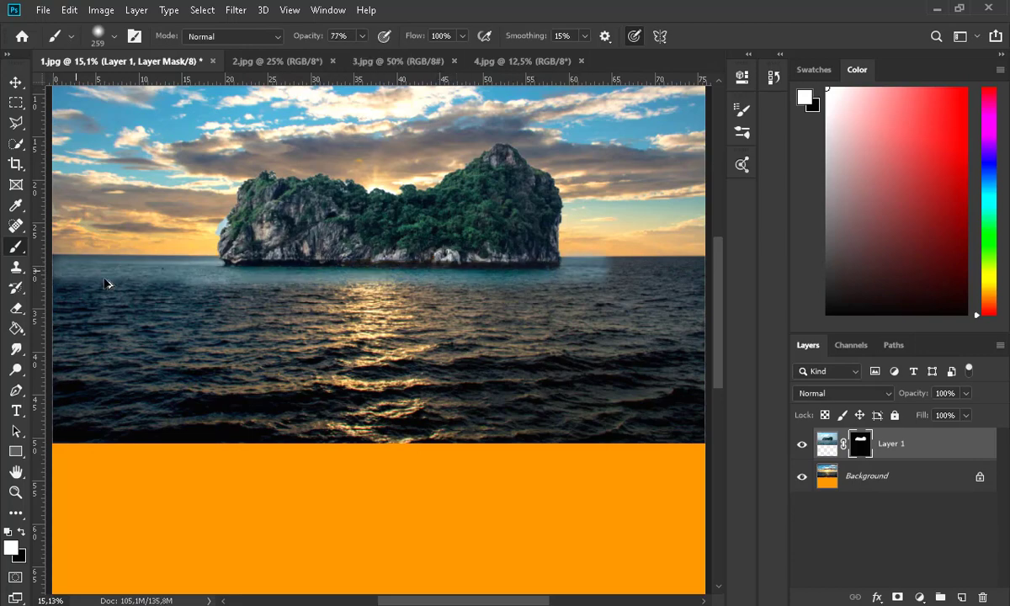
pyautogui.scroll(-2, 487, 272)
pyautogui.moveTo(479, 263); pyautogui.dragTo(429, 259)
# Blend the island's water into the sunset sea by painting the mask white with a 464 px brush at 33% opacity.
pyautogui.click(363, 36)
pyautogui.moveTo(340, 52); pyautogui.dragTo(304, 52)
pyautogui.click(115, 36)
pyautogui.moveTo(159, 87); pyautogui.dragTo(171, 86)
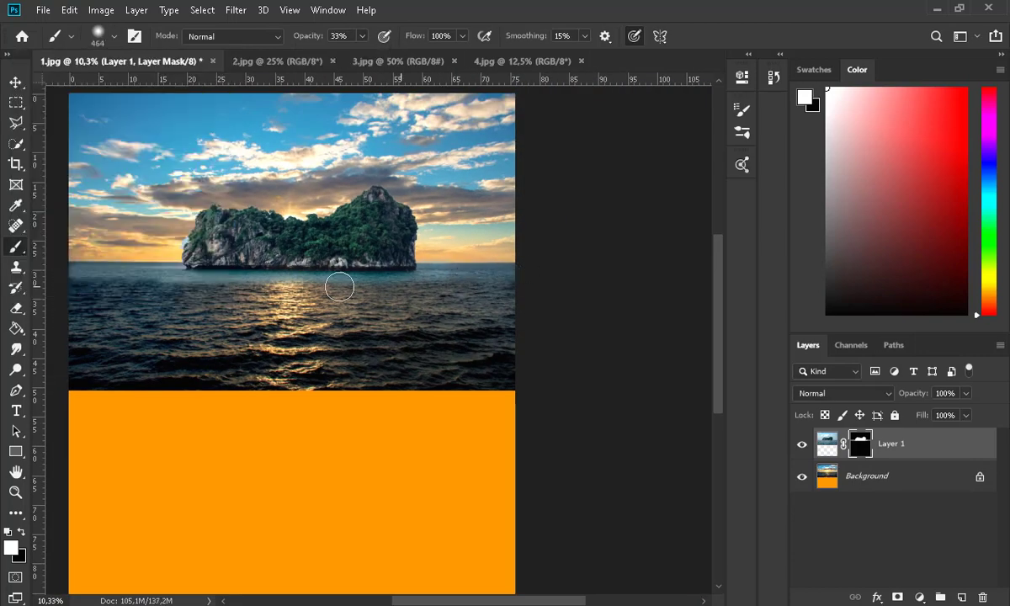
pyautogui.moveTo(338, 285); pyautogui.dragTo(87, 271)
pyautogui.moveTo(222, 269); pyautogui.dragTo(488, 286)
pyautogui.moveTo(333, 282)
pyautogui.mouseDown()
pyautogui.moveTo(77, 289)
pyautogui.moveTo(217, 286)
pyautogui.mouseUp()
# Mask out the pale sky remnant beside the island's left cliff with a black 42 px brush at 100% opacity.
pyautogui.scroll(12, 173, 269)
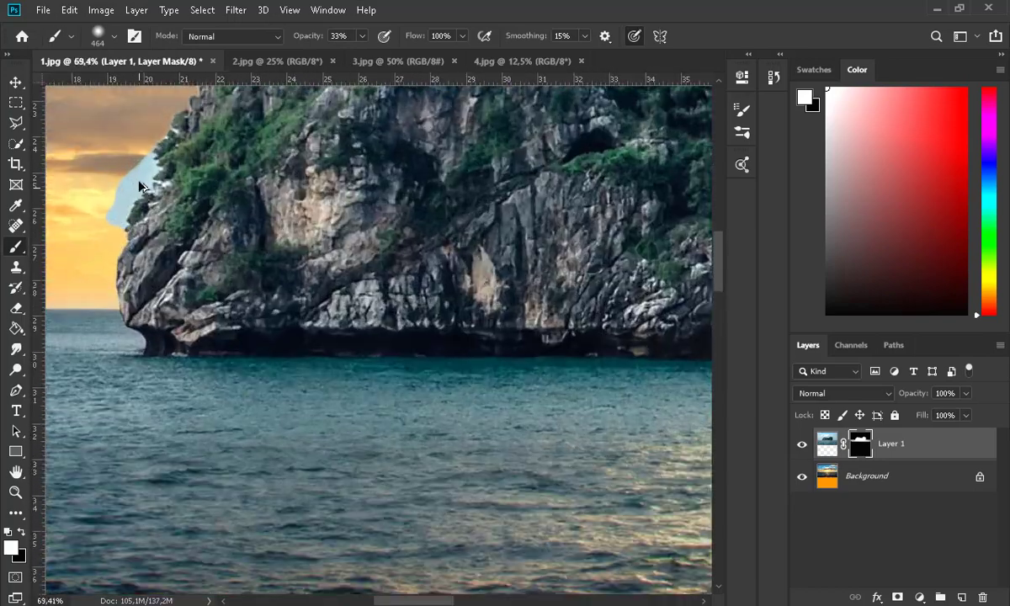
pyautogui.click(114, 36)
pyautogui.moveTo(171, 88); pyautogui.dragTo(108, 88)
pyautogui.click(22, 532)
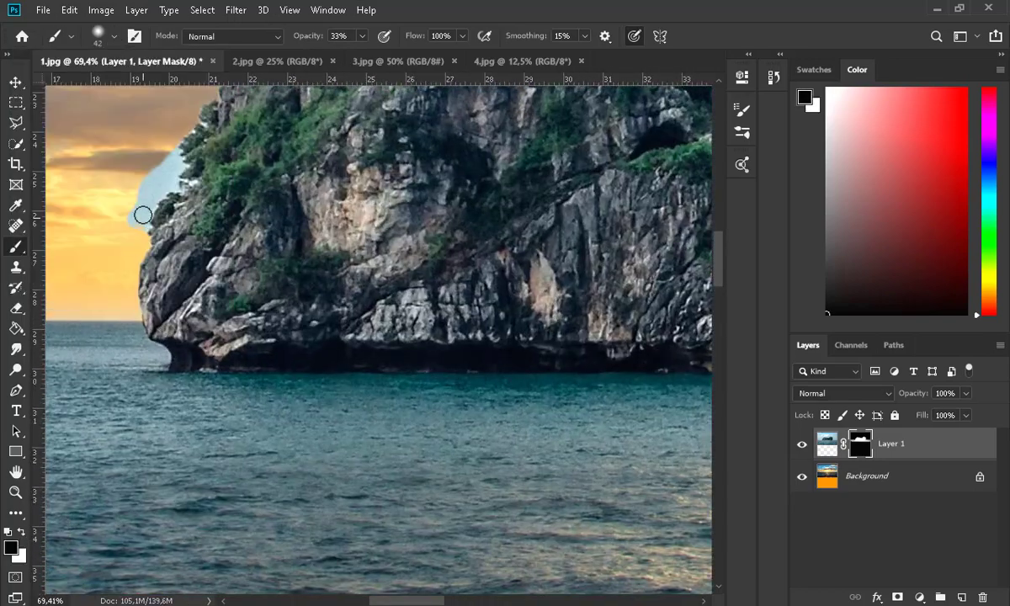
pyautogui.click(362, 36)
pyautogui.moveTo(365, 52); pyautogui.dragTo(421, 55)
pyautogui.click(114, 36)
pyautogui.click(137, 239)
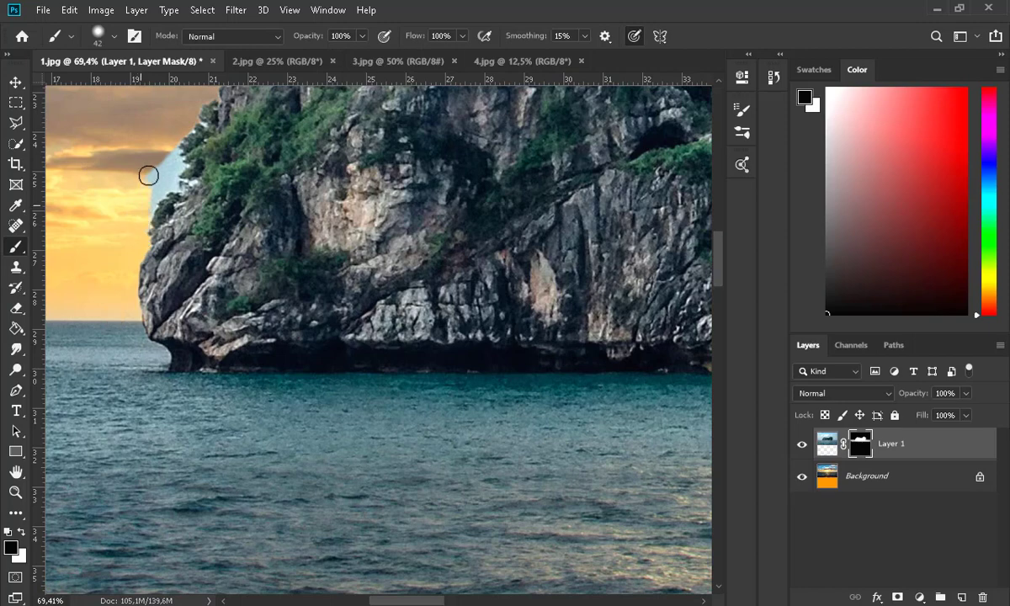
pyautogui.moveTo(148, 175)
pyautogui.mouseDown()
pyautogui.moveTo(149, 208)
pyautogui.moveTo(170, 175)
pyautogui.mouseUp()
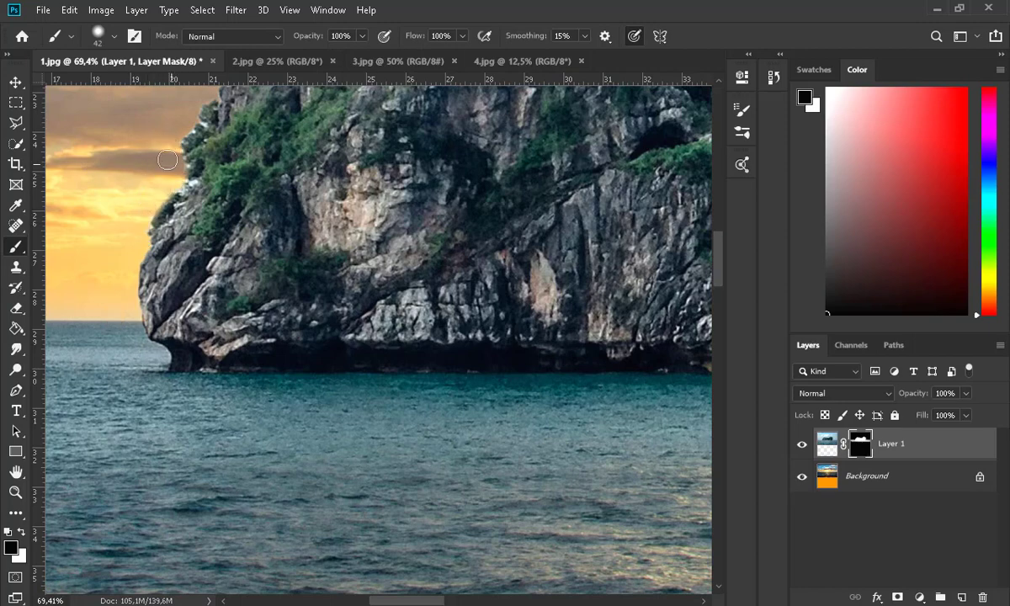
# Soften the water along the island's base by painting the mask black with a 155 px brush at 15% opacity.
pyautogui.scroll(-4, 167, 162)
pyautogui.scroll(3, 531, 219)
pyautogui.moveTo(492, 601); pyautogui.dragTo(528, 601)
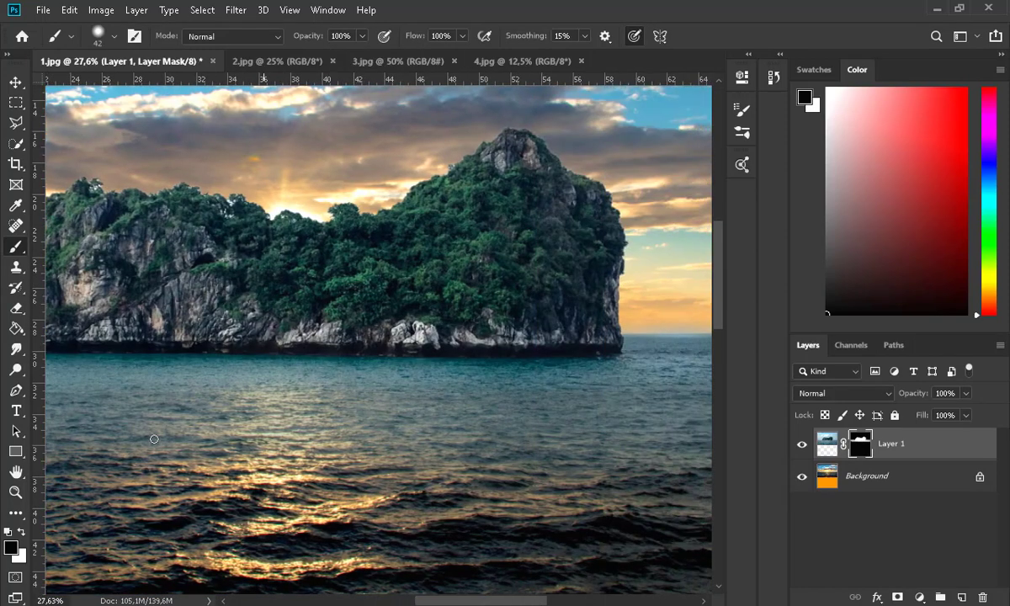
pyautogui.click(113, 36)
pyautogui.moveTo(118, 89); pyautogui.dragTo(151, 90)
pyautogui.click(362, 36)
pyautogui.moveTo(361, 54); pyautogui.dragTo(301, 56)
pyautogui.click(120, 365)
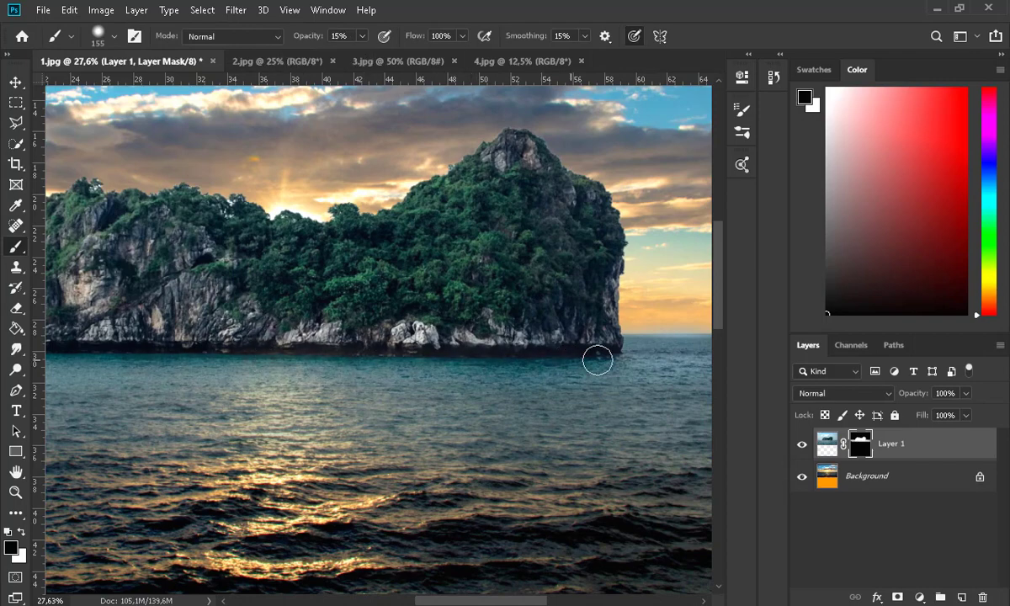
pyautogui.scroll(-5, 226, 399)
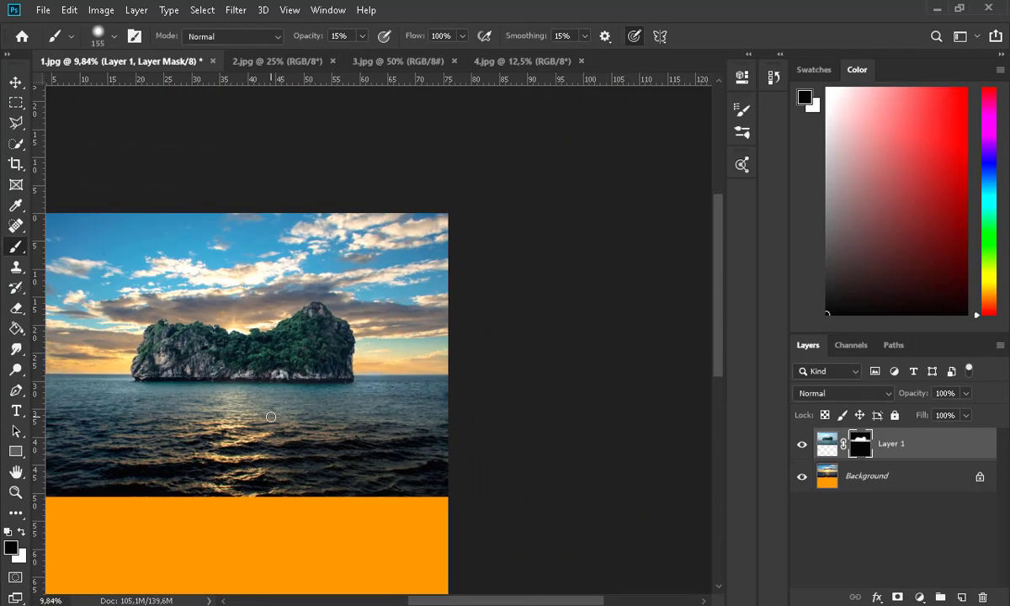
# Paint white on the mask over the sea below the island with a 464 px brush at 15% opacity.
pyautogui.scroll(-1, 403, 393)
pyautogui.click(114, 36)
pyautogui.moveTo(152, 90); pyautogui.dragTo(167, 89)
pyautogui.click(508, 313)
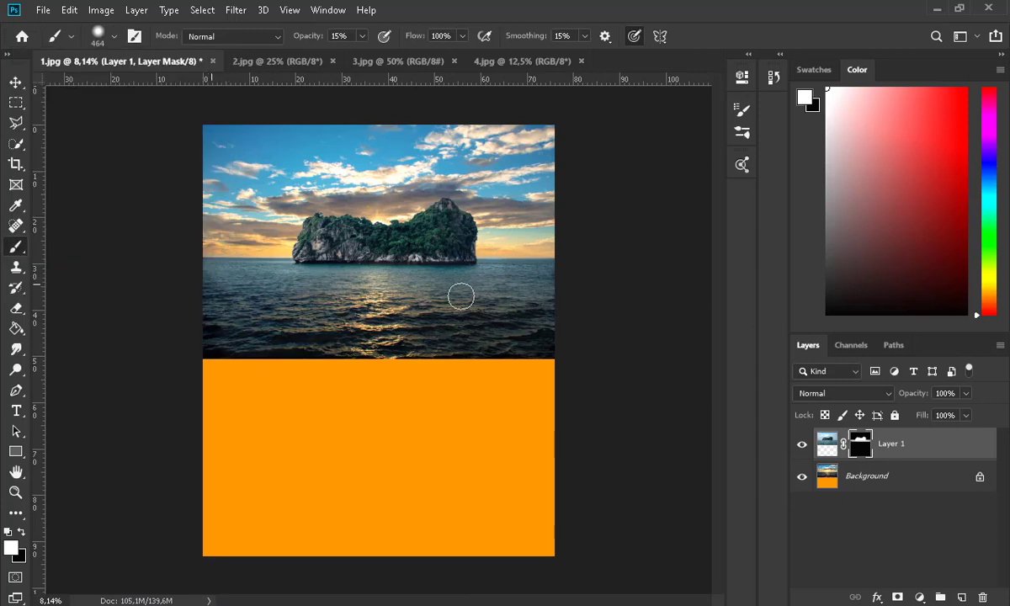
# Clean up the sky above the horizon right of the island with a black 275 px brush at 52% opacity on the mask.
pyautogui.scroll(3, 462, 295)
pyautogui.click(21, 533)
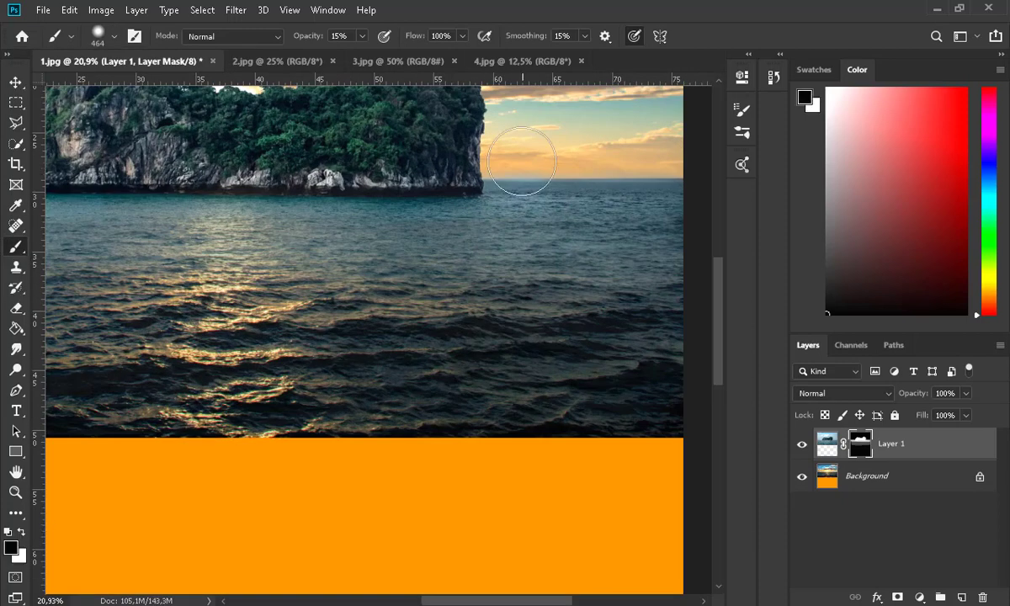
pyautogui.click(362, 37)
pyautogui.moveTo(361, 59); pyautogui.dragTo(393, 59)
pyautogui.click(114, 36)
pyautogui.moveTo(175, 89); pyautogui.dragTo(167, 88)
pyautogui.click(568, 159)
pyautogui.scroll(-2, 568, 159)
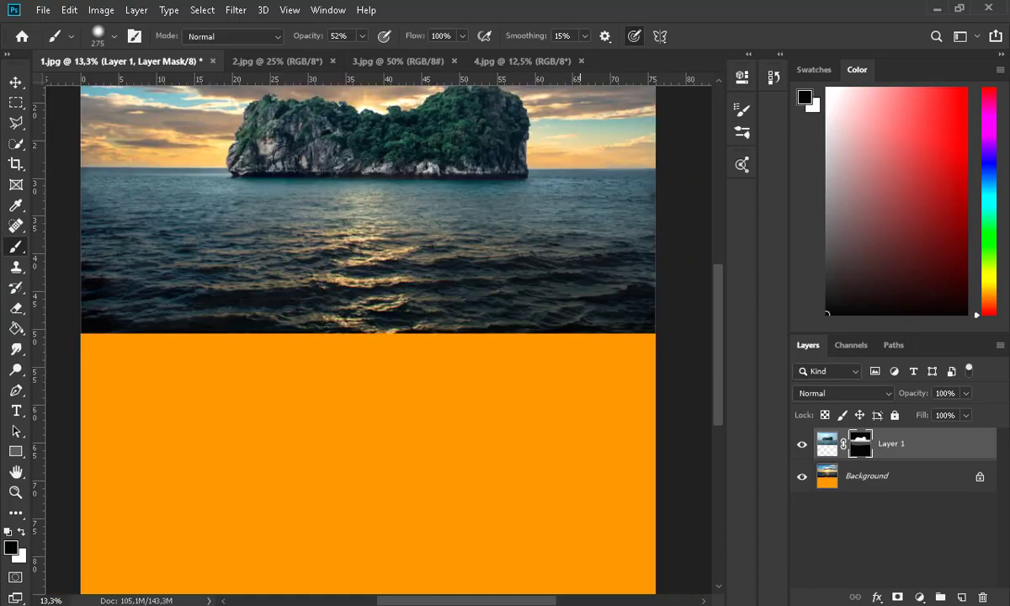
# Add a Gradient Fill layer above the island layer and set its style to Radial.
pyautogui.scroll(-2, 435, 212)
pyautogui.press('v')
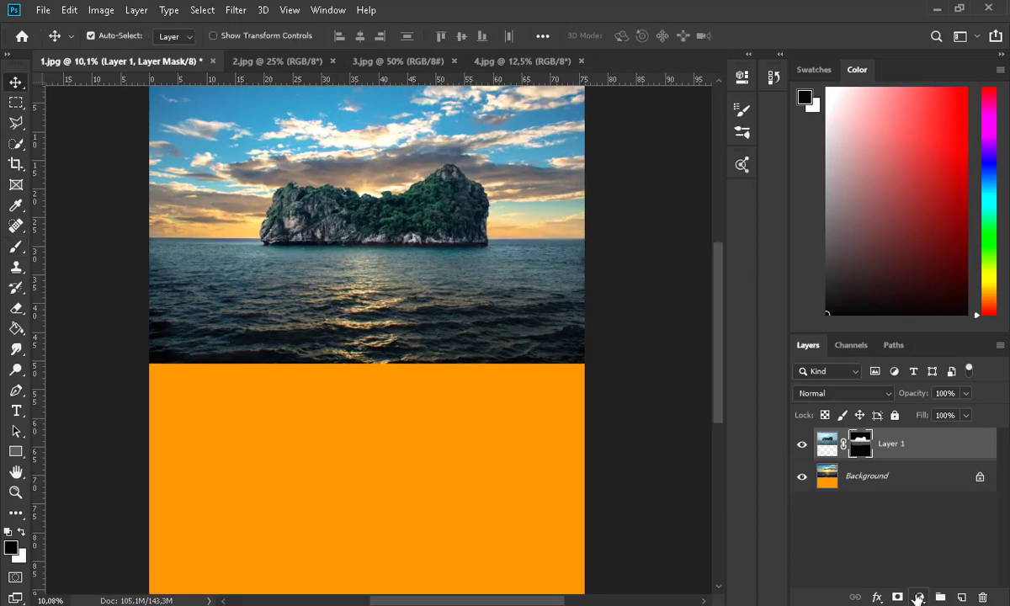
pyautogui.click(918, 598)
pyautogui.click(856, 311)
pyautogui.click(478, 174)
pyautogui.click(452, 203)
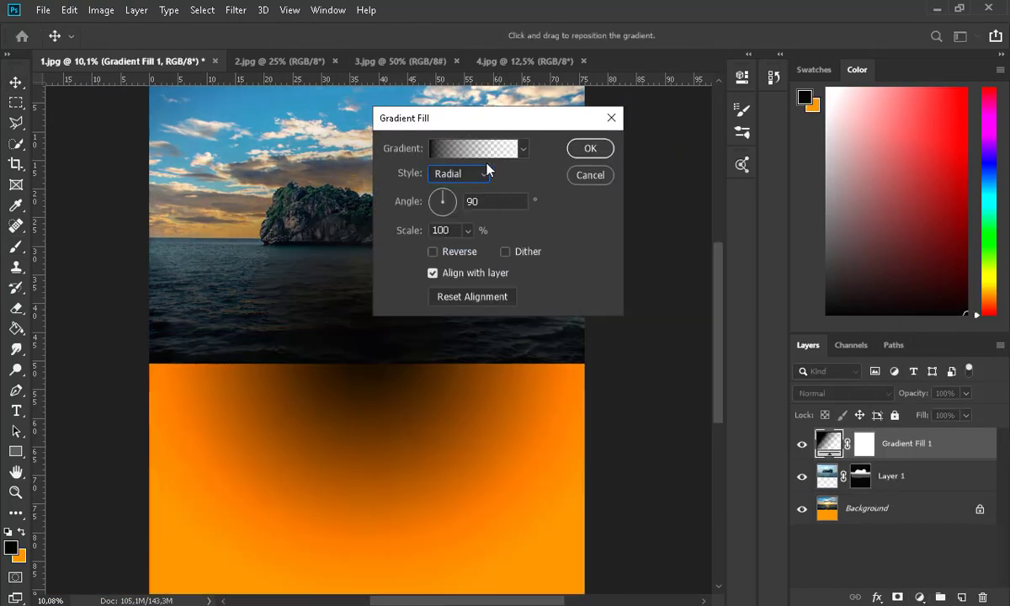
# Base the fill's gradient on the foreground-to-background preset and recolour its starting stop light blue.
pyautogui.click(488, 157)
pyautogui.click(579, 105)
pyautogui.doubleClick(571, 345)
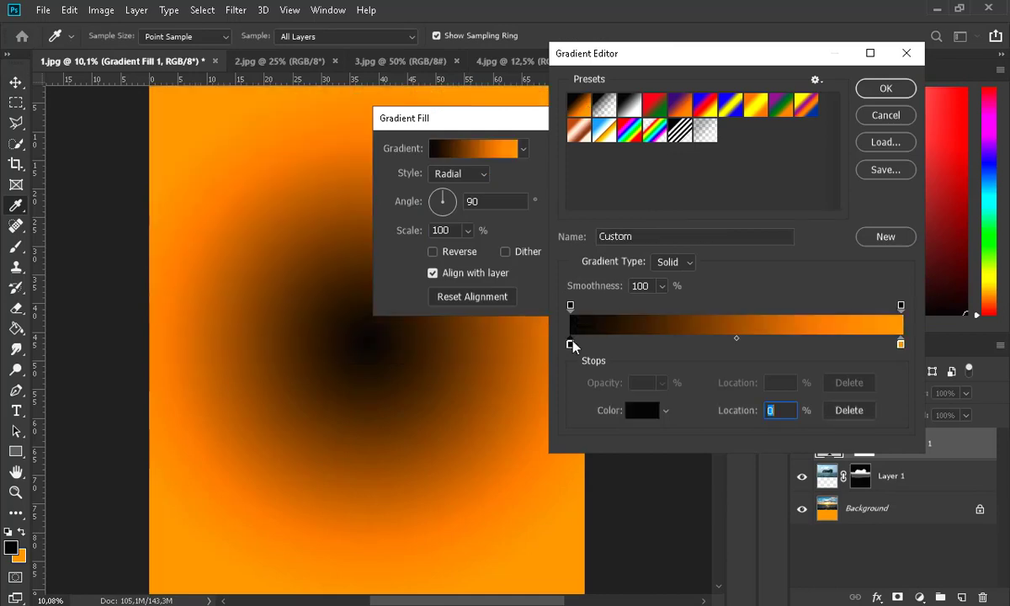
pyautogui.click(738, 214)
pyautogui.click(635, 144)
pyautogui.click(879, 135)
# Recolour the gradient's end stop from orange to a saturated pure blue.
pyautogui.doubleClick(901, 344)
pyautogui.click(636, 147)
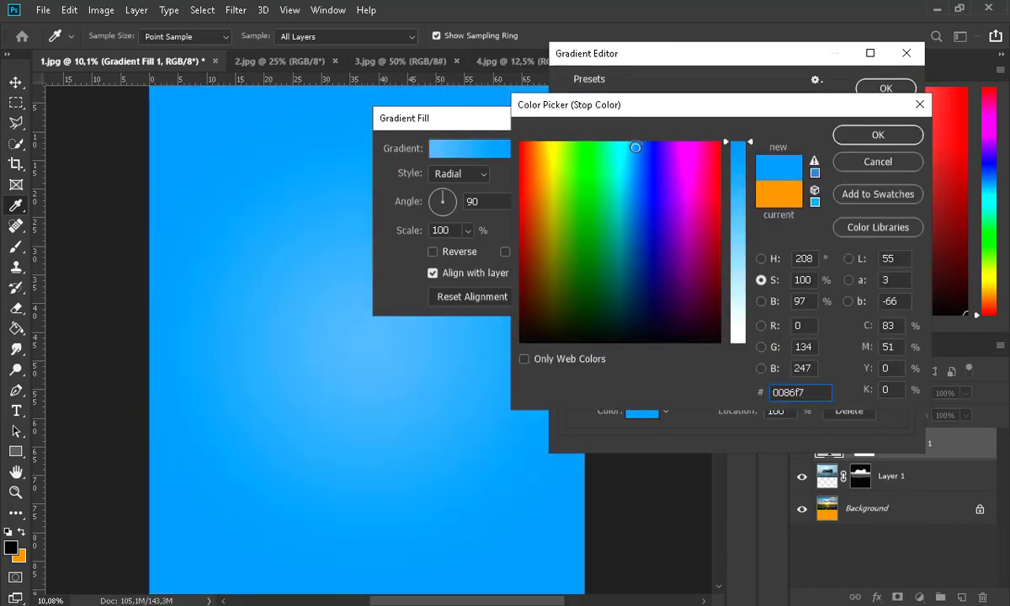
pyautogui.click(650, 145)
pyautogui.click(653, 145)
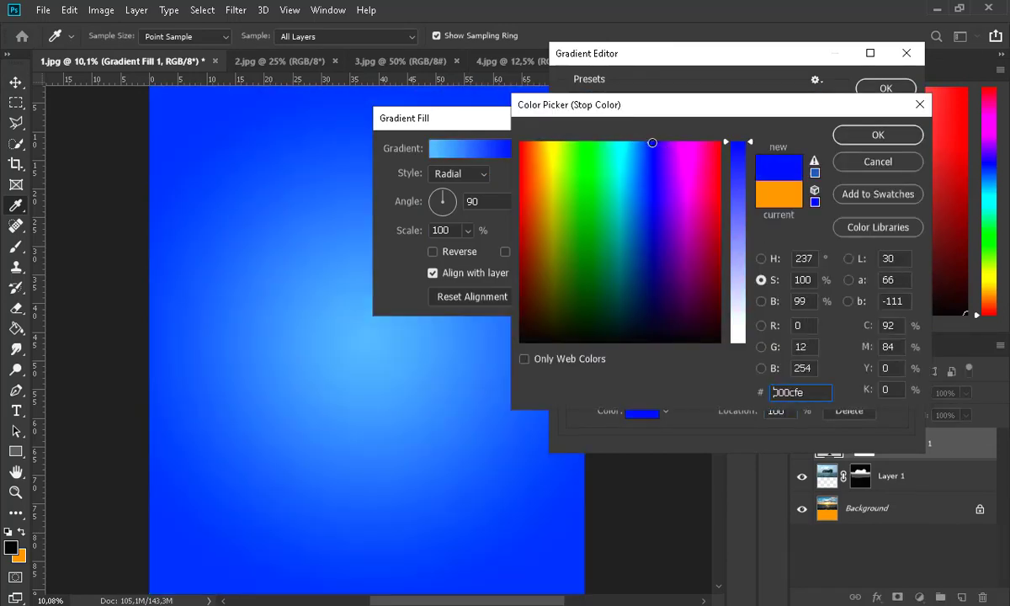
pyautogui.click(654, 145)
pyautogui.click(878, 136)
# Add a second pure blue stop about two thirds along the gradient and darken the end stop to a slightly deeper blue.
pyautogui.moveTo(900, 345); pyautogui.dragTo(791, 345)
pyautogui.click(897, 344)
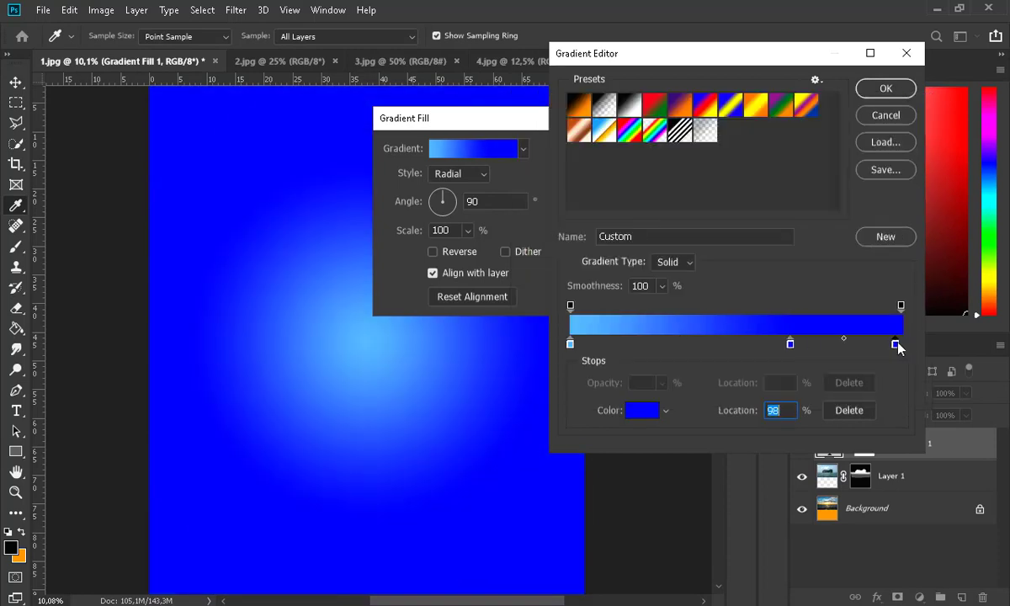
pyautogui.doubleClick(897, 344)
pyautogui.click(653, 246)
pyautogui.click(653, 217)
pyautogui.click(878, 136)
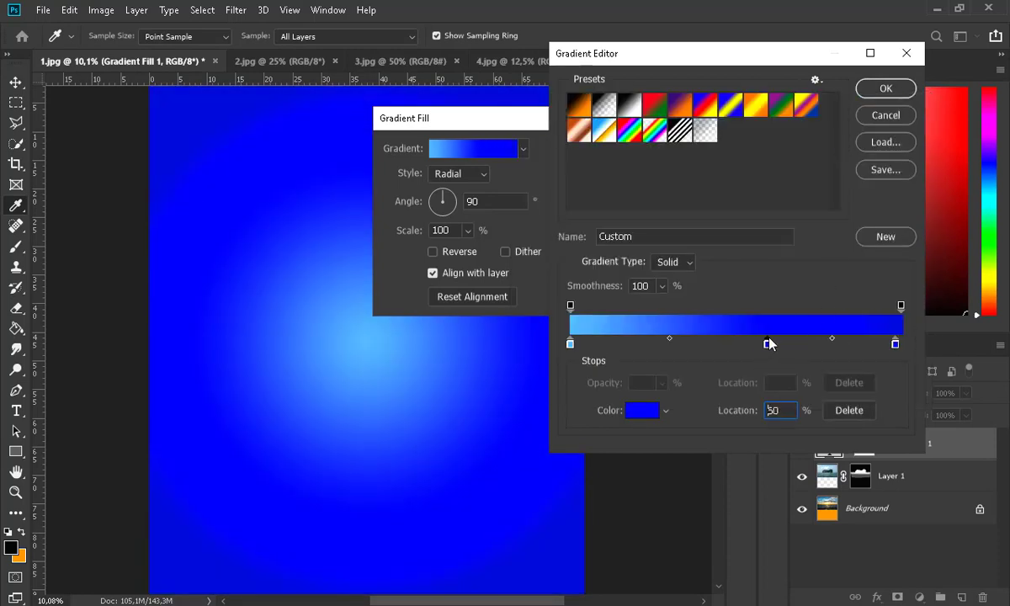
# Move the middle blue stop slightly closer to the light blue one and apply the radial gradient fill.
pyautogui.click(789, 343)
pyautogui.click(571, 344)
pyautogui.moveTo(682, 338)
pyautogui.mouseDown()
pyautogui.moveTo(644, 339)
pyautogui.moveTo(692, 342)
pyautogui.mouseUp()
pyautogui.moveTo(795, 344); pyautogui.dragTo(766, 345)
pyautogui.click(860, 344)
pyautogui.moveTo(861, 364); pyautogui.dragTo(862, 391)
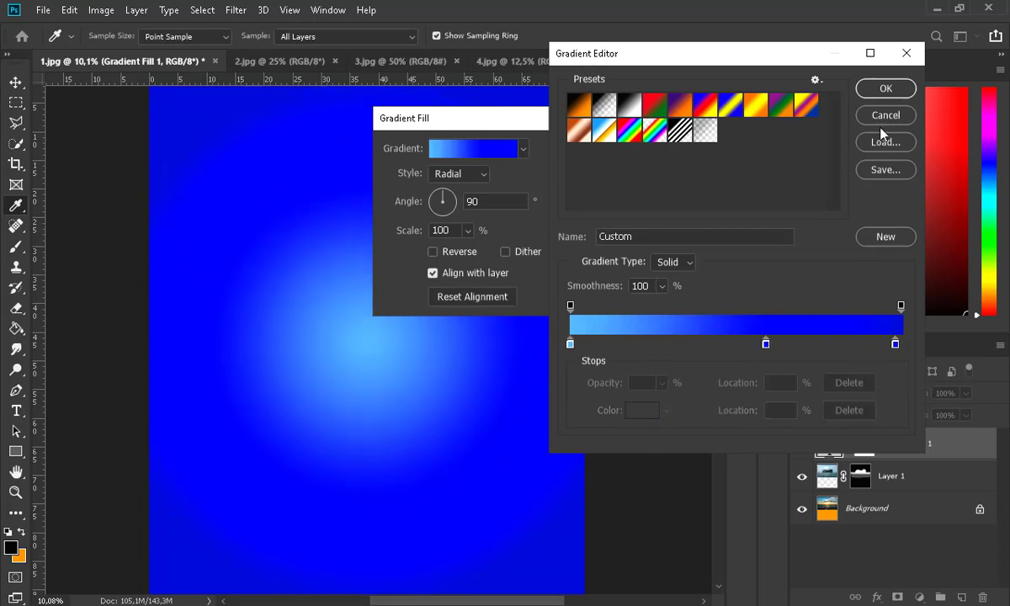
pyautogui.click(886, 88)
pyautogui.click(591, 148)
# Lower the gradient fill's opacity to 50% with its mask active and marquee-select everything from the horizon down.
pyautogui.scroll(-3, 603, 326)
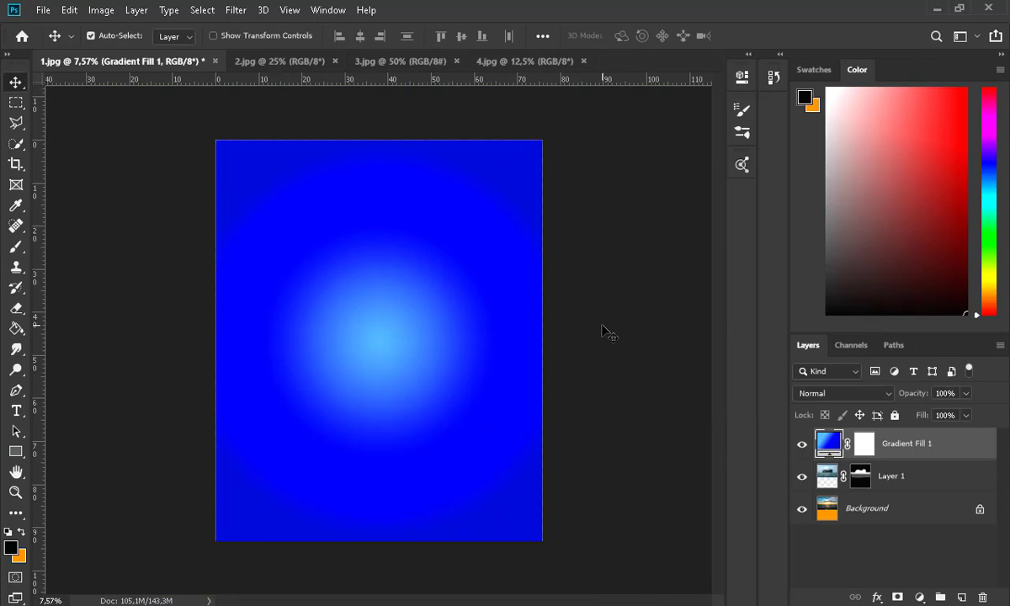
pyautogui.click(864, 444)
pyautogui.press('5')
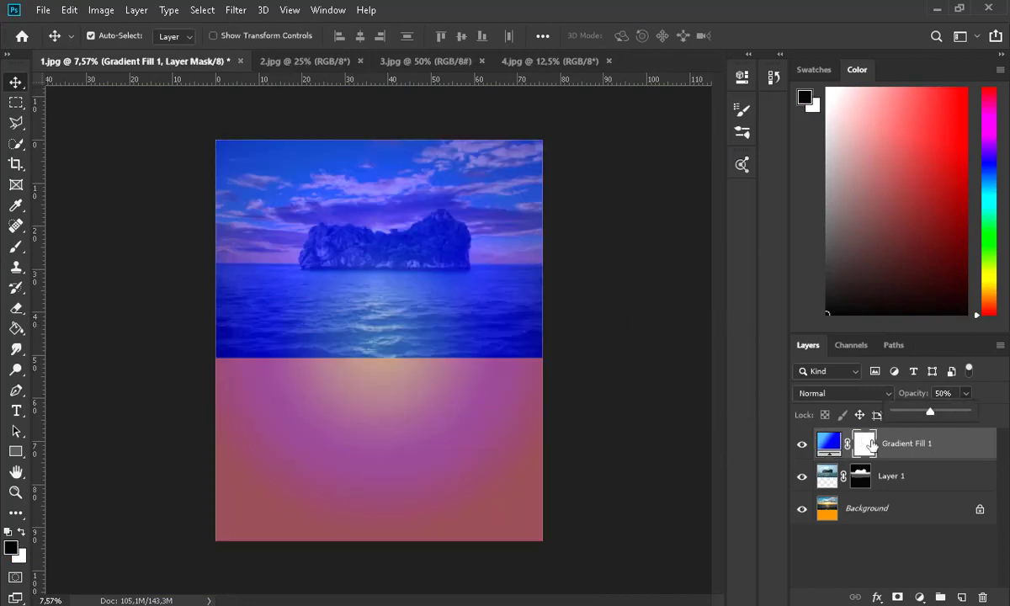
pyautogui.press('m')
pyautogui.moveTo(214, 262); pyautogui.dragTo(549, 546)
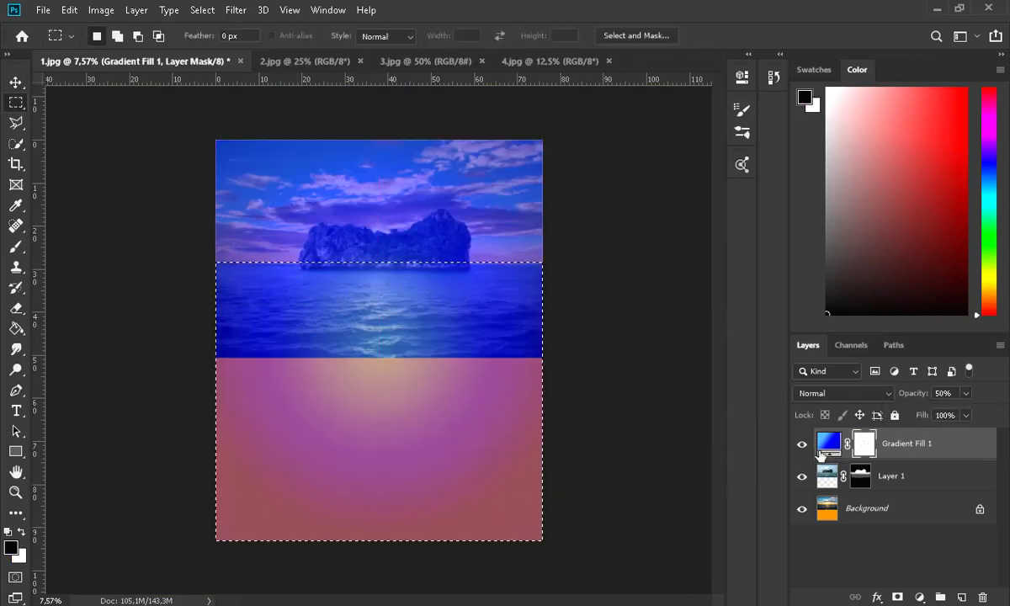
# Restore the gradient fill's opacity to 100% and invert the selection to cover the sky area.
pyautogui.moveTo(966, 393)
pyautogui.mouseDown()
pyautogui.moveTo(988, 414)
pyautogui.moveTo(1006, 413)
pyautogui.mouseUp()
pyautogui.click(202, 10)
pyautogui.click(215, 72)
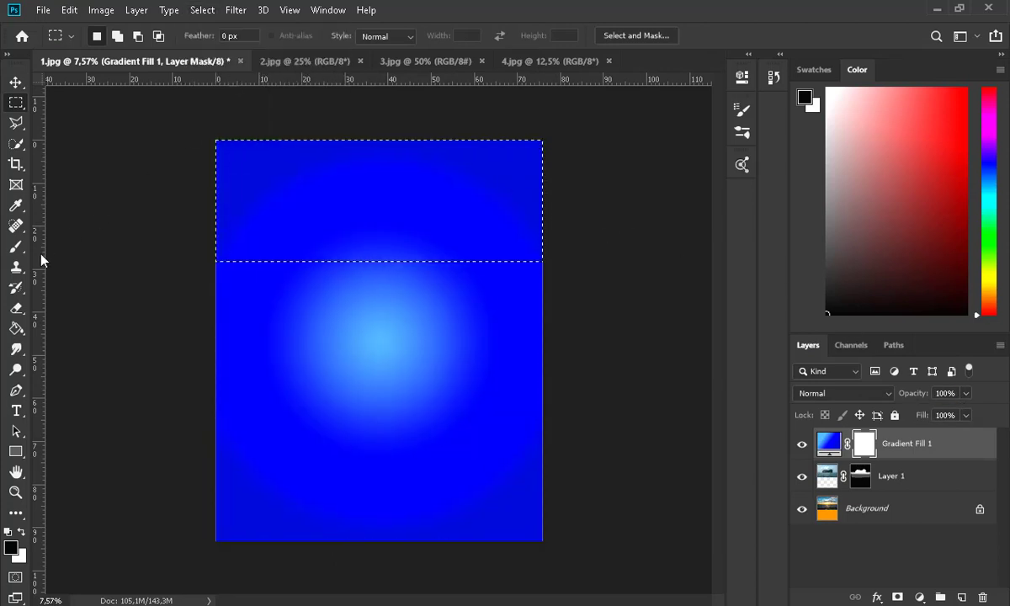
# Mask the gradient off the selected sky with a black 417 px brush at 60% opacity and deselect.
pyautogui.click(16, 245)
pyautogui.click(115, 36)
pyautogui.moveTo(168, 90); pyautogui.dragTo(177, 89)
pyautogui.click(363, 36)
pyautogui.moveTo(384, 59); pyautogui.dragTo(411, 59)
pyautogui.moveTo(208, 145)
pyautogui.mouseDown()
pyautogui.moveTo(503, 156)
pyautogui.moveTo(524, 170)
pyautogui.moveTo(127, 194)
pyautogui.moveTo(345, 220)
pyautogui.moveTo(584, 227)
pyautogui.moveTo(256, 253)
pyautogui.moveTo(250, 239)
pyautogui.moveTo(523, 244)
pyautogui.moveTo(182, 227)
pyautogui.mouseUp()
pyautogui.click(15, 102)
pyautogui.hotkey('ctrl', 'd')
pyautogui.click(15, 81)
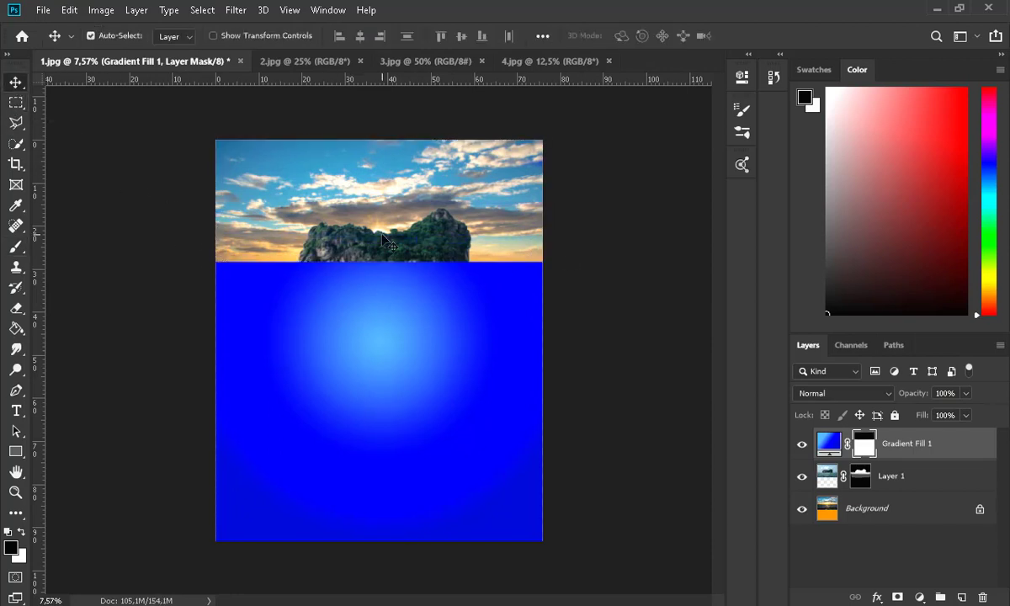
# Soften the gradient mask along the horizon and the island's base with a black 417 px brush at 100% opacity.
pyautogui.press('b')
pyautogui.moveTo(221, 263); pyautogui.dragTo(352, 258)
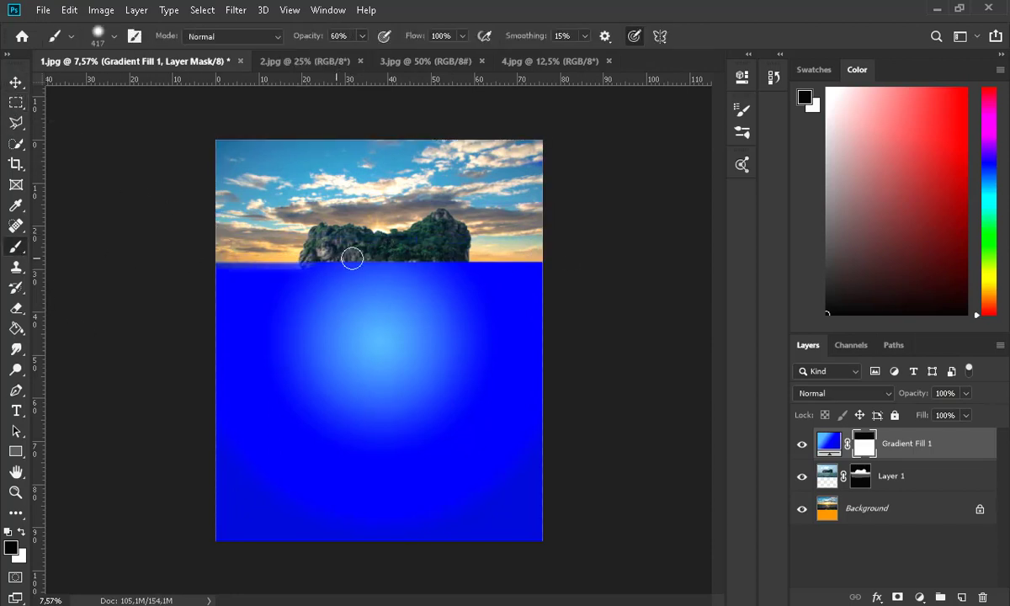
pyautogui.hotkey('ctrl', 'z')
pyautogui.scroll(4, 375, 309)
pyautogui.click(362, 36)
pyautogui.moveTo(359, 52); pyautogui.dragTo(393, 52)
pyautogui.click(114, 37)
pyautogui.click(88, 122)
pyautogui.moveTo(272, 233)
pyautogui.mouseDown()
pyautogui.moveTo(562, 244)
pyautogui.moveTo(636, 235)
pyautogui.moveTo(145, 233)
pyautogui.mouseUp()
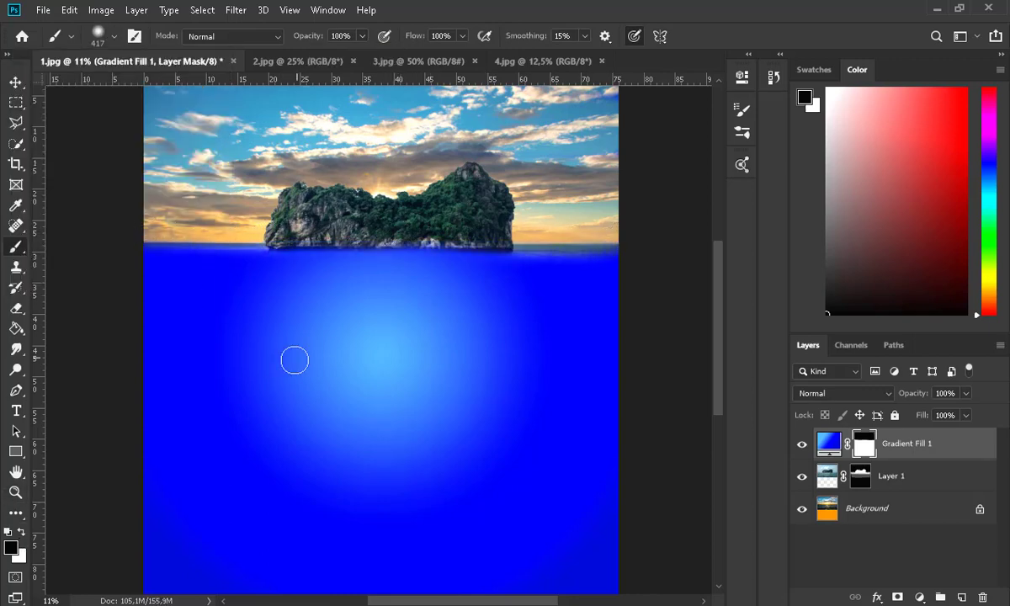
pyautogui.moveTo(477, 266); pyautogui.dragTo(631, 259)
pyautogui.moveTo(566, 526); pyautogui.dragTo(532, 482)
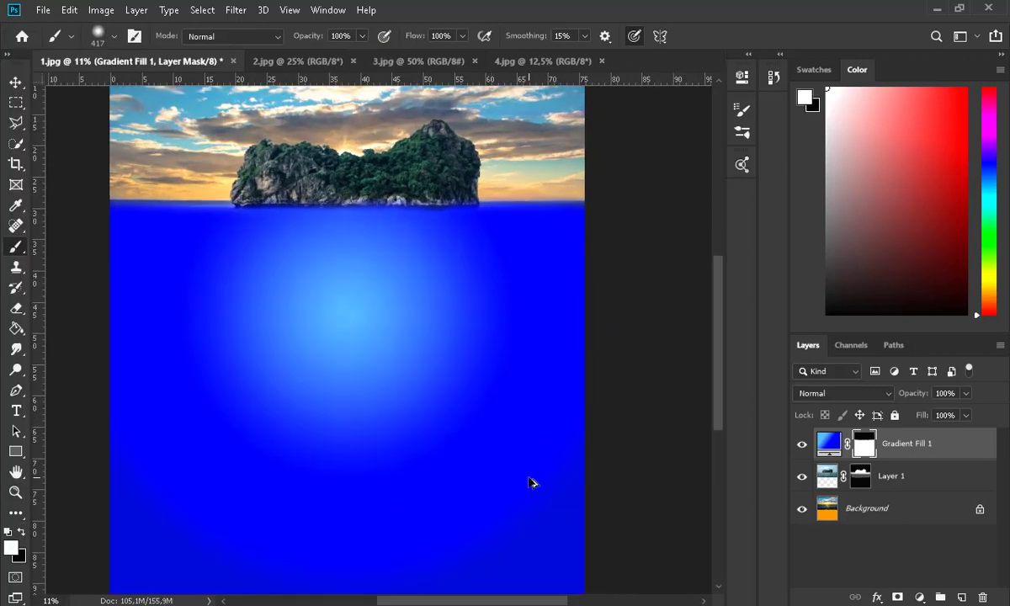
# Select the whole skull picture in 3.jpg and paste it into 1.jpg as a new layer.
pyautogui.click(421, 62)
pyautogui.click(16, 102)
pyautogui.moveTo(136, 101); pyautogui.dragTo(678, 593)
pyautogui.click(16, 83)
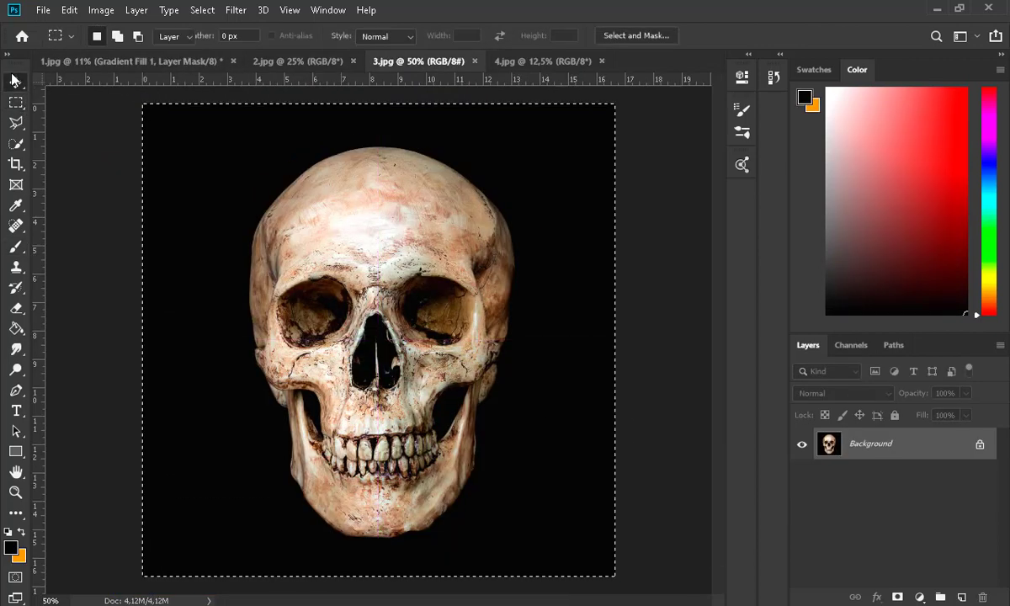
pyautogui.click(131, 61)
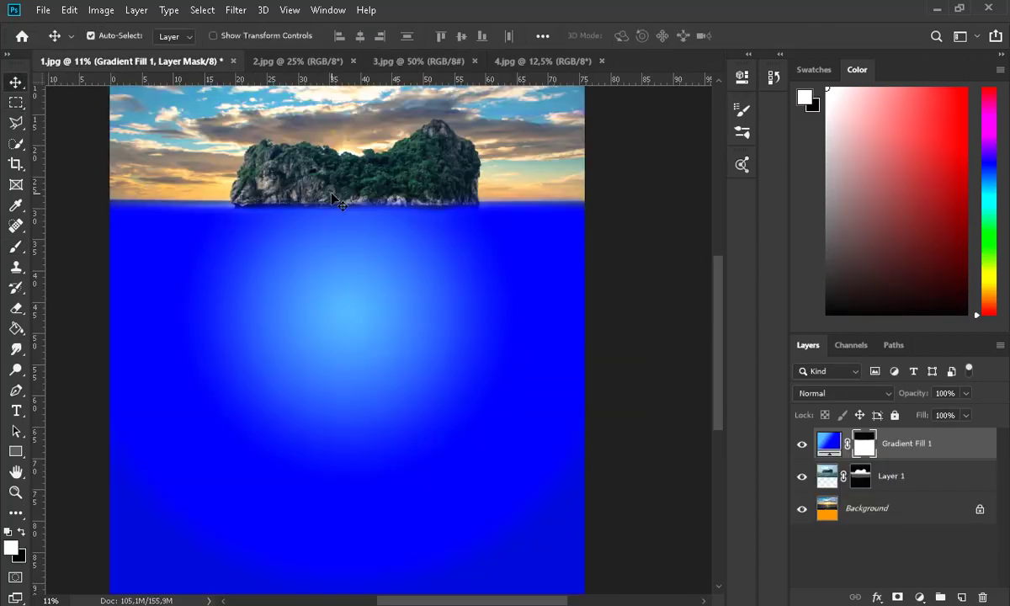
pyautogui.scroll(-2, 309, 181)
pyautogui.hotkey('ctrl', 'v')
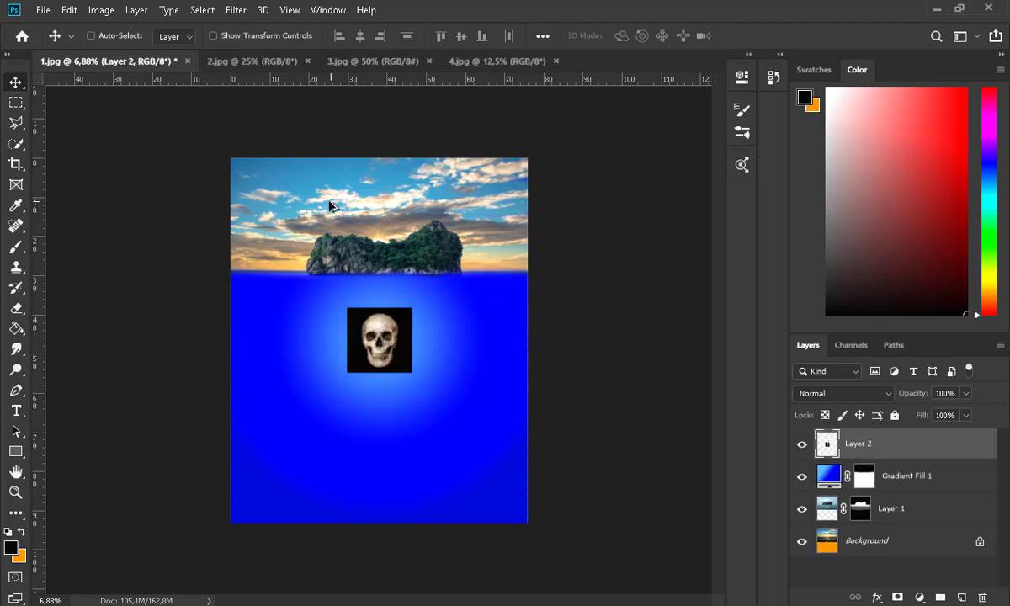
# Scale the pasted skull layer proportionally to 334.83% around its centre and commit the transform.
pyautogui.scroll(5, 379, 328)
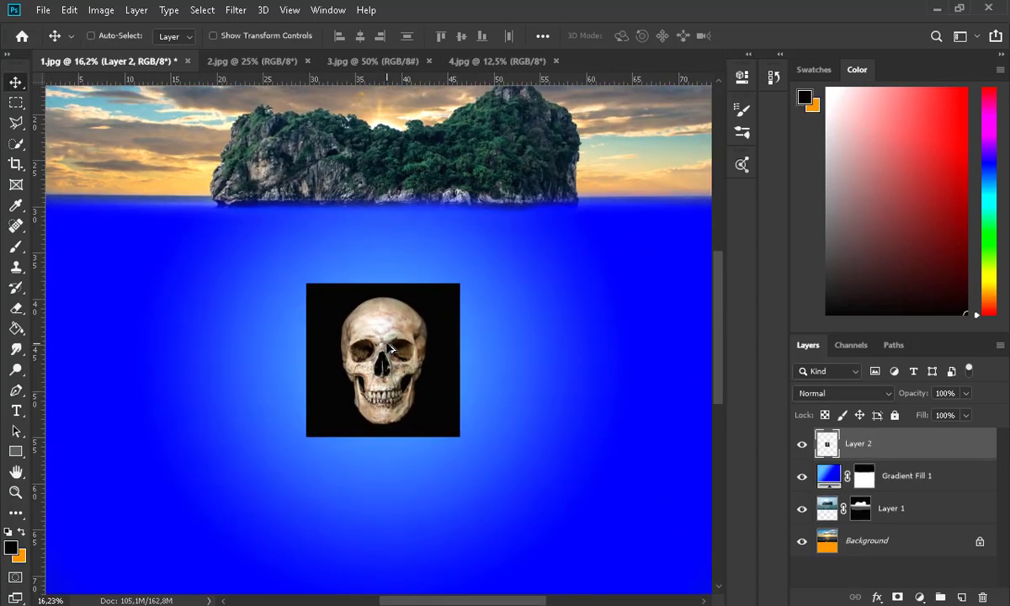
pyautogui.hotkey('ctrl', 't')
pyautogui.moveTo(459, 435); pyautogui.dragTo(599, 576)
pyautogui.scroll(-2, 501, 458)
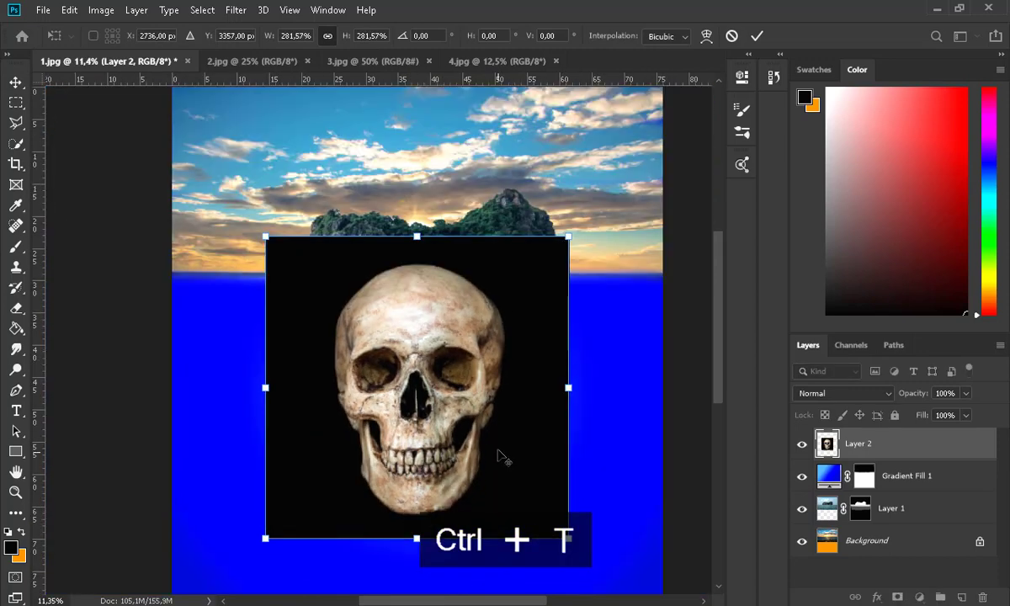
pyautogui.scroll(-2, 501, 458)
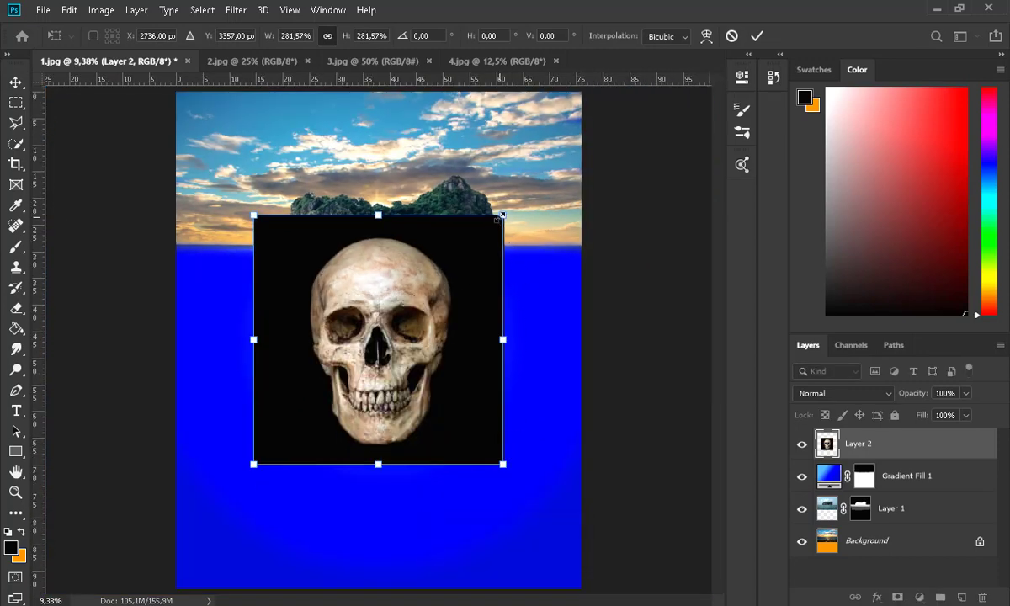
pyautogui.moveTo(503, 216); pyautogui.dragTo(526, 192)
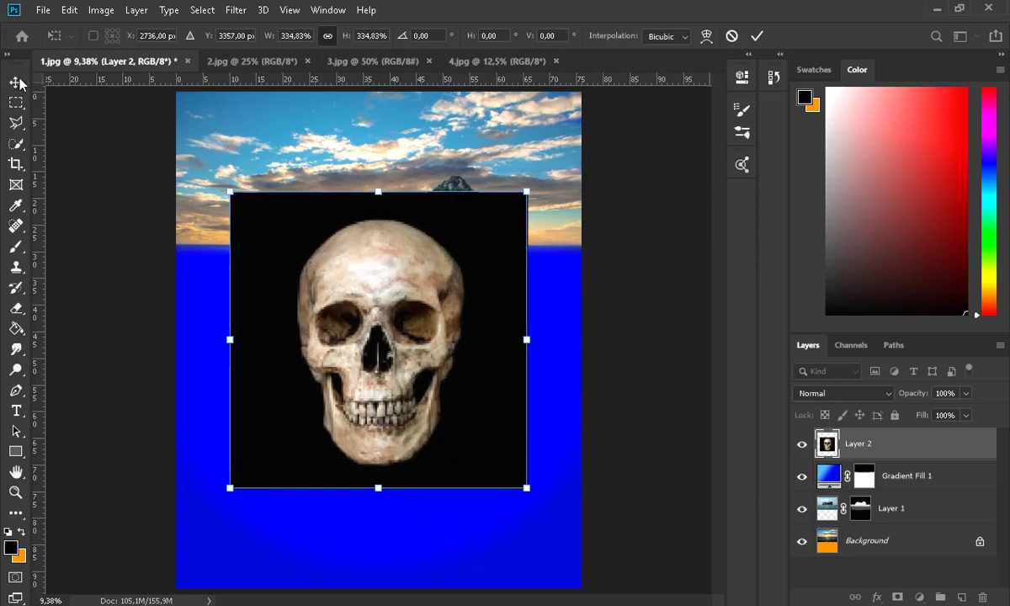
pyautogui.press('Return')
# Select the black background around the skull with the Magic Wand at a tolerance of 50.
pyautogui.scroll(1, 385, 398)
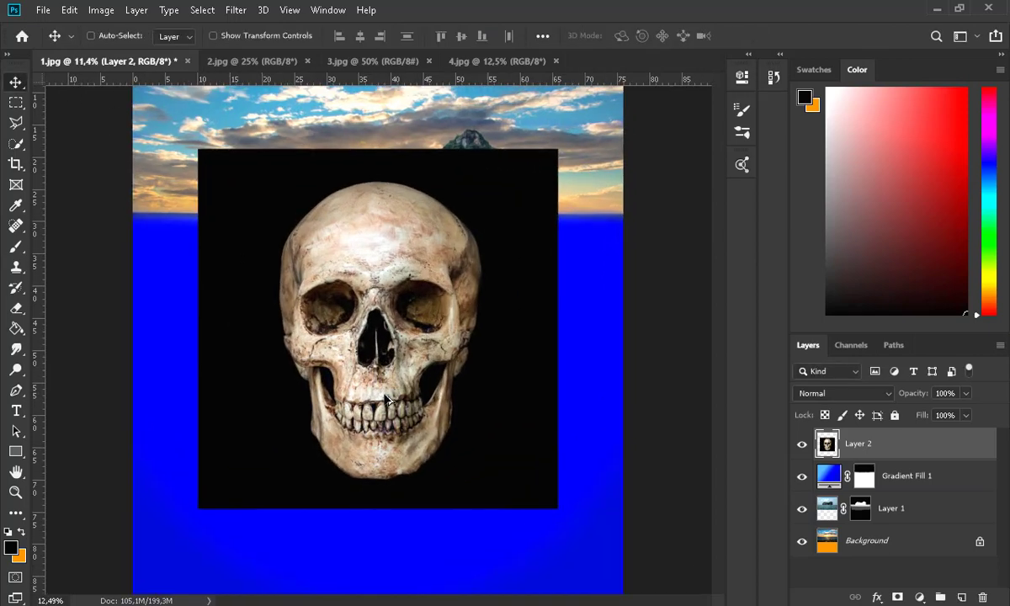
pyautogui.scroll(1, 386, 397)
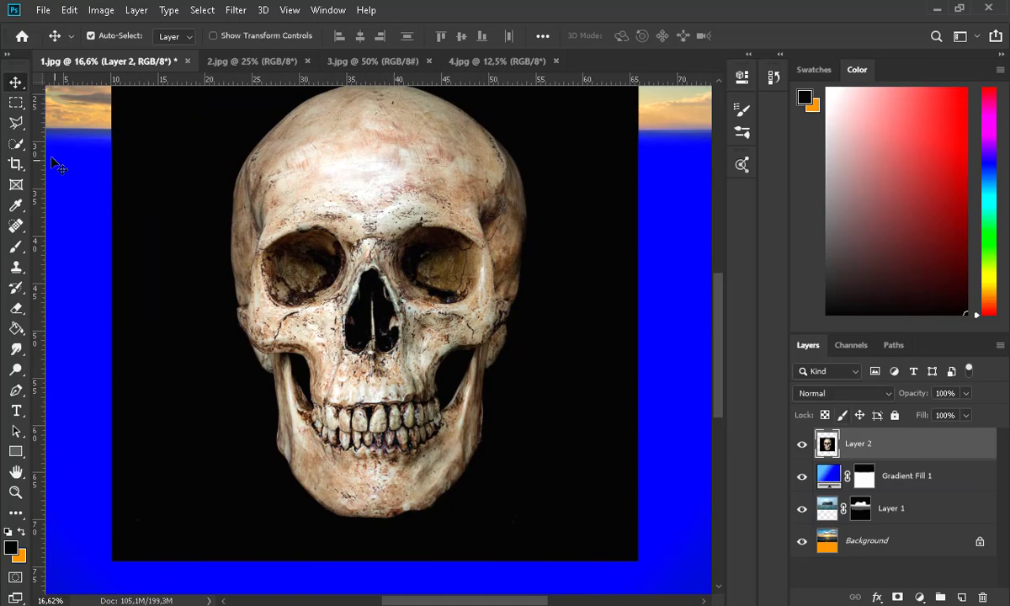
pyautogui.rightClick(16, 143)
pyautogui.click(68, 153)
pyautogui.click(180, 225)
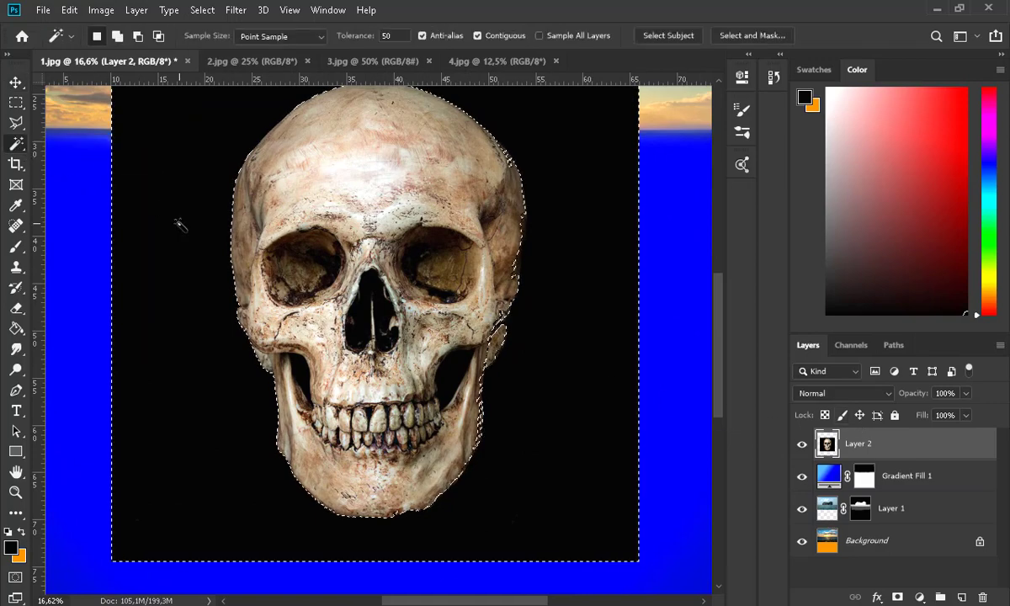
pyautogui.scroll(2, 505, 402)
pyautogui.scroll(-1, 506, 402)
# Correct the selection edge along the skull's cheekbone and jaw with a 30 px Quick Selection brush and invert the selection.
pyautogui.rightClick(16, 145)
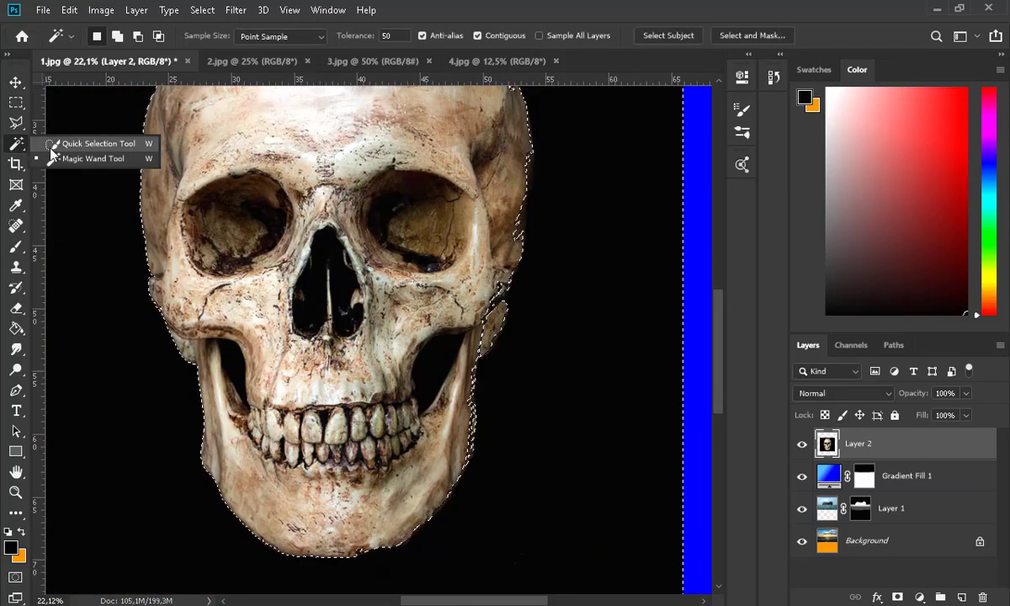
pyautogui.click(67, 137)
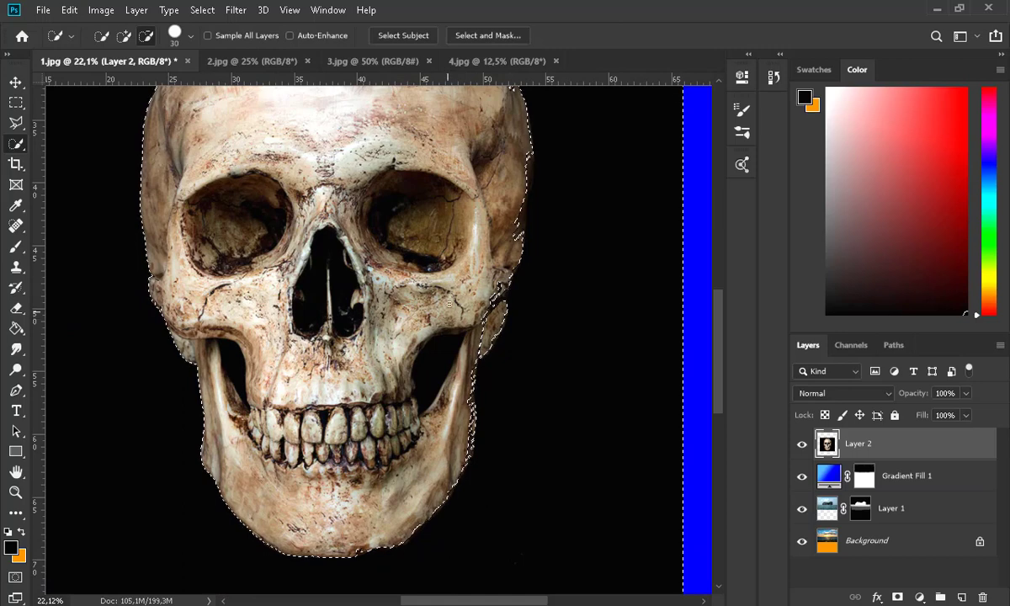
pyautogui.moveTo(483, 341); pyautogui.dragTo(479, 356)
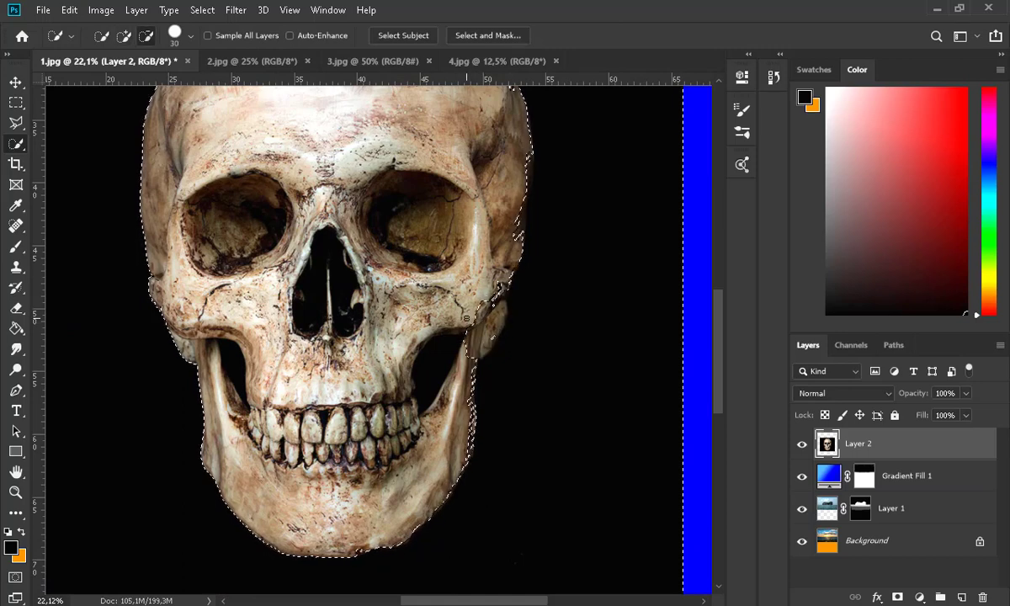
pyautogui.click(199, 17)
pyautogui.click(249, 80)
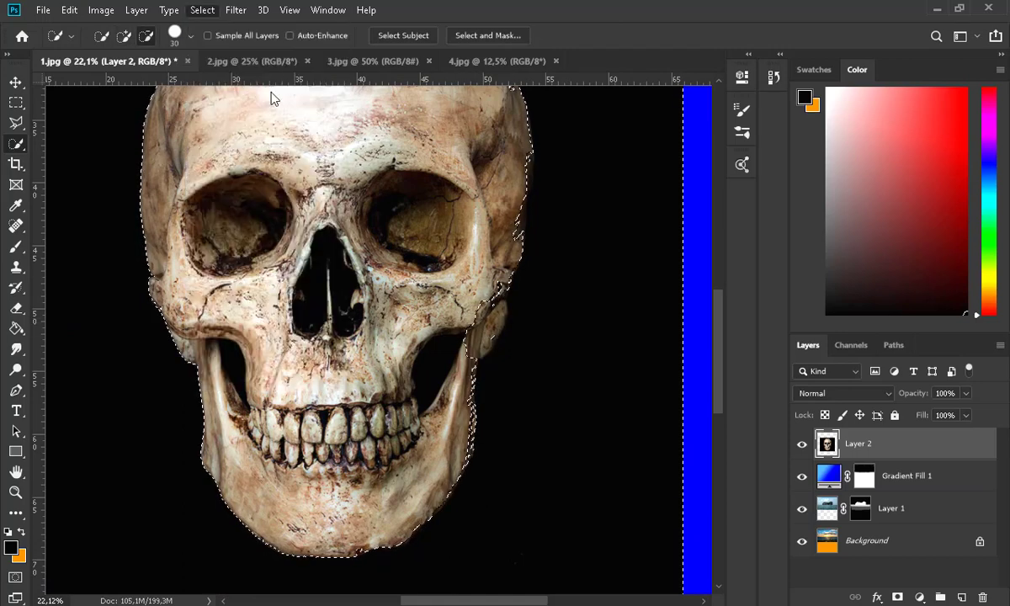
pyautogui.moveTo(496, 308); pyautogui.dragTo(456, 467)
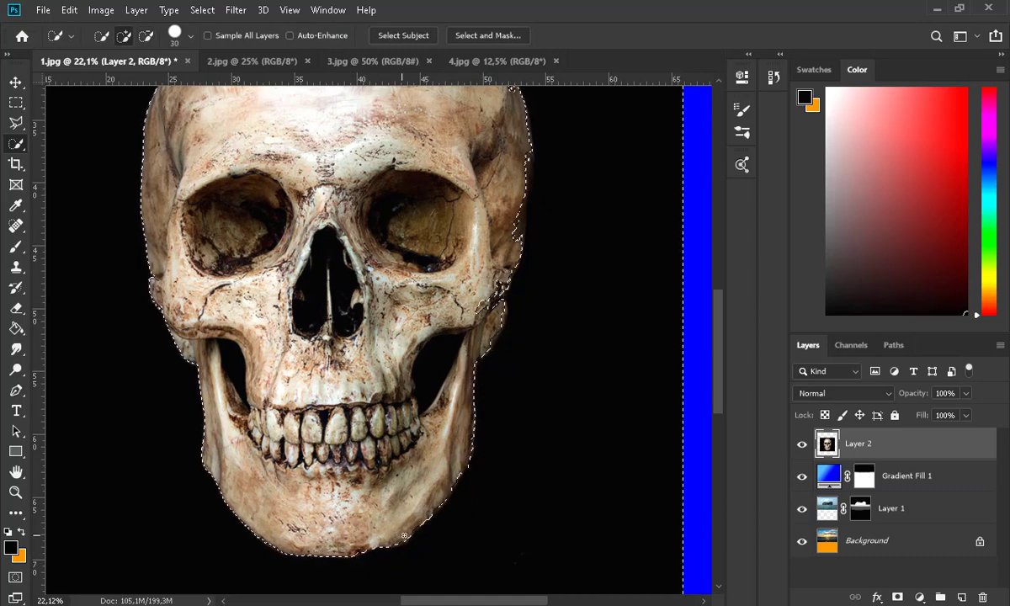
# Refine the skull selection around the cheekbone and chin, and try to exclude the dark opening beside the jaw.
pyautogui.scroll(3, 478, 181)
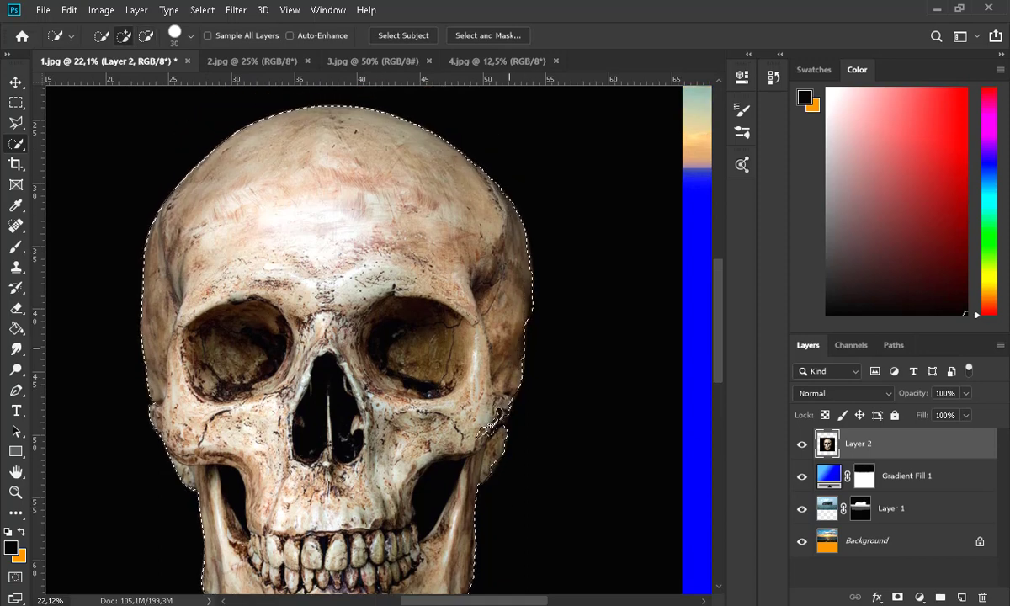
pyautogui.scroll(-3, 384, 537)
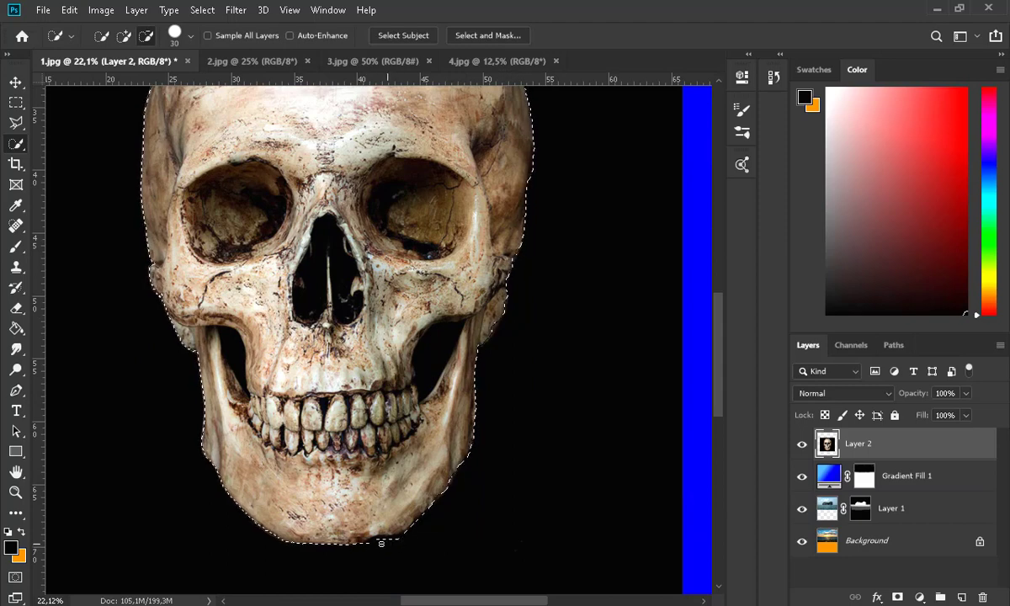
pyautogui.click(432, 369)
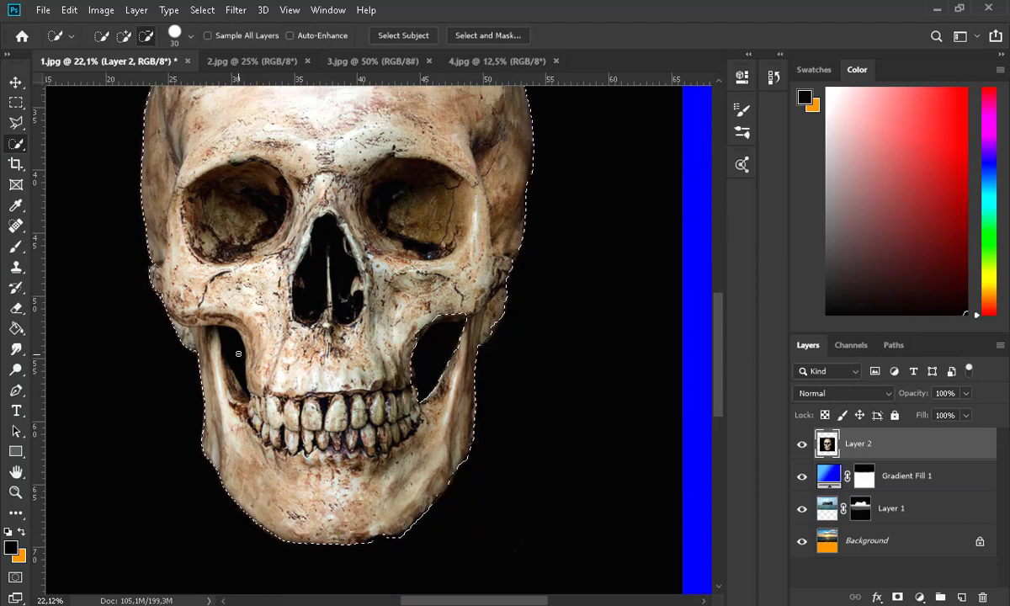
# Feather the skull selection and turn it into a layer mask that hides the black background.
pyautogui.click(202, 11)
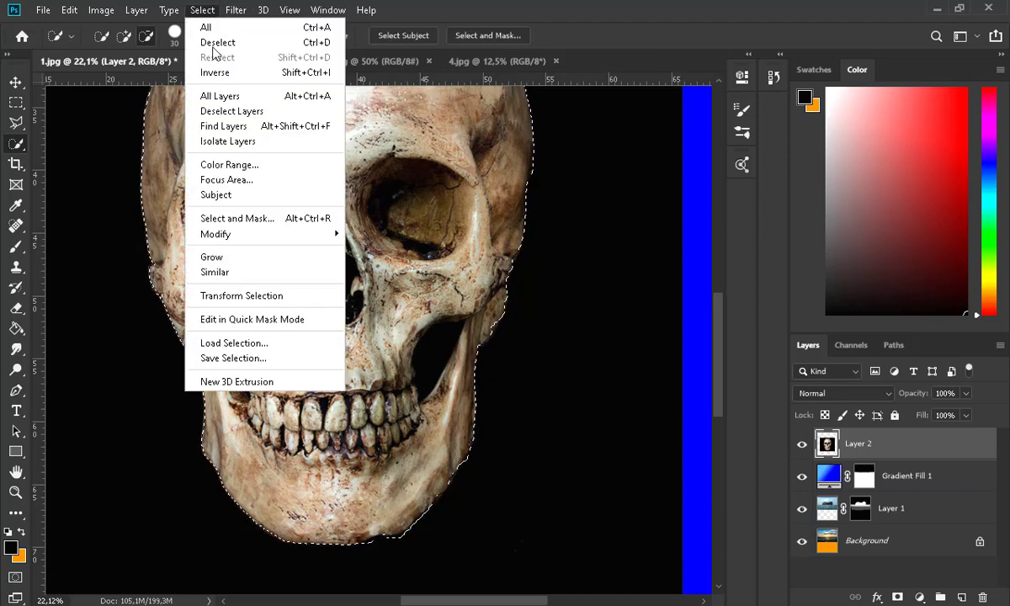
pyautogui.moveTo(302, 235)
pyautogui.click(377, 294)
pyautogui.press('Return')
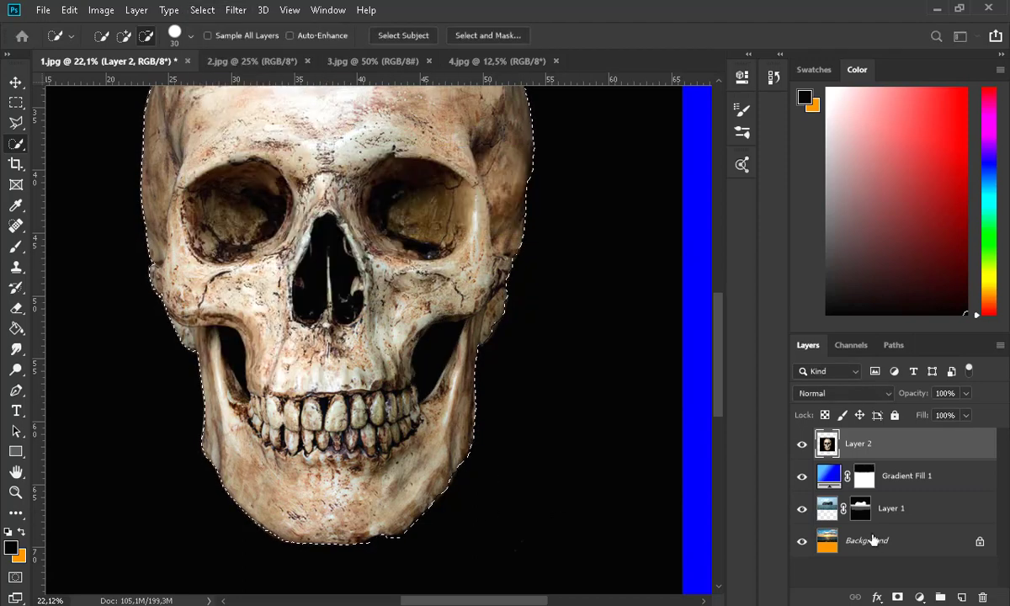
pyautogui.click(899, 596)
pyautogui.scroll(-2, 568, 485)
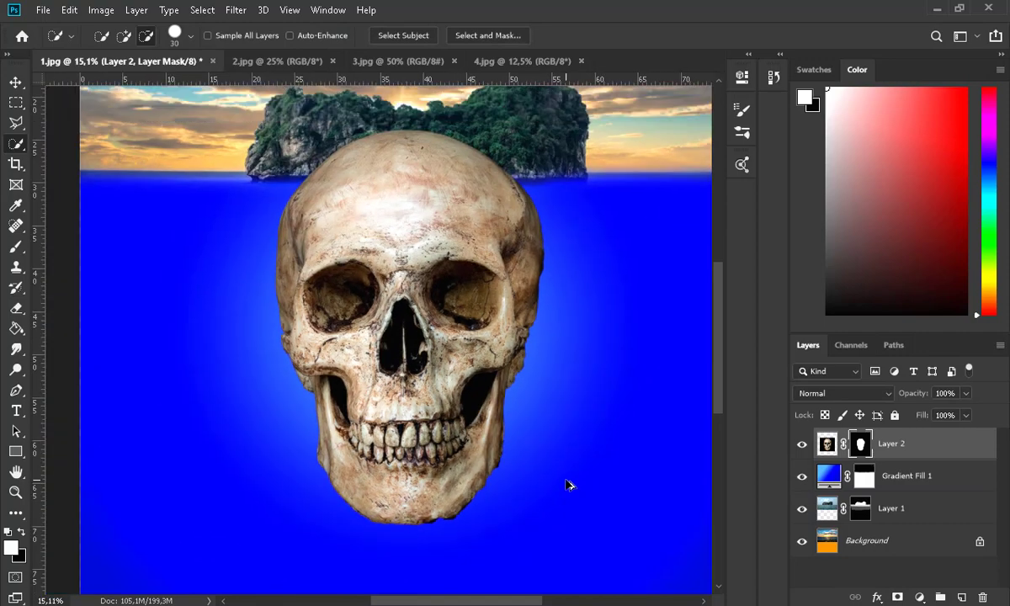
# Scale the skull layer up to 129.66% and position it beneath the island so its sides line up with the island's edges.
pyautogui.scroll(-2, 568, 484)
pyautogui.click(16, 85)
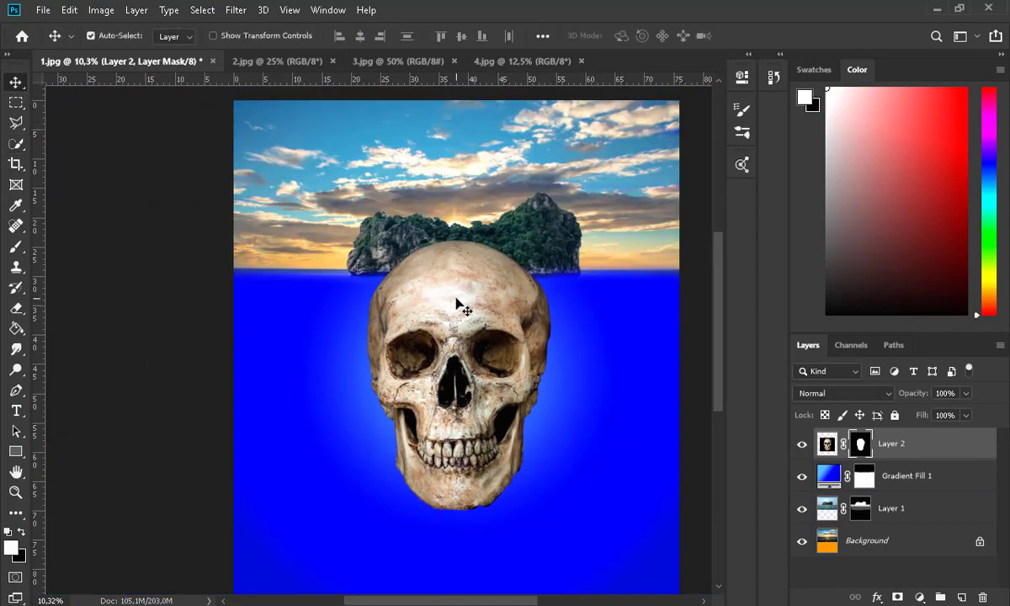
pyautogui.hotkey('ctrl', 't')
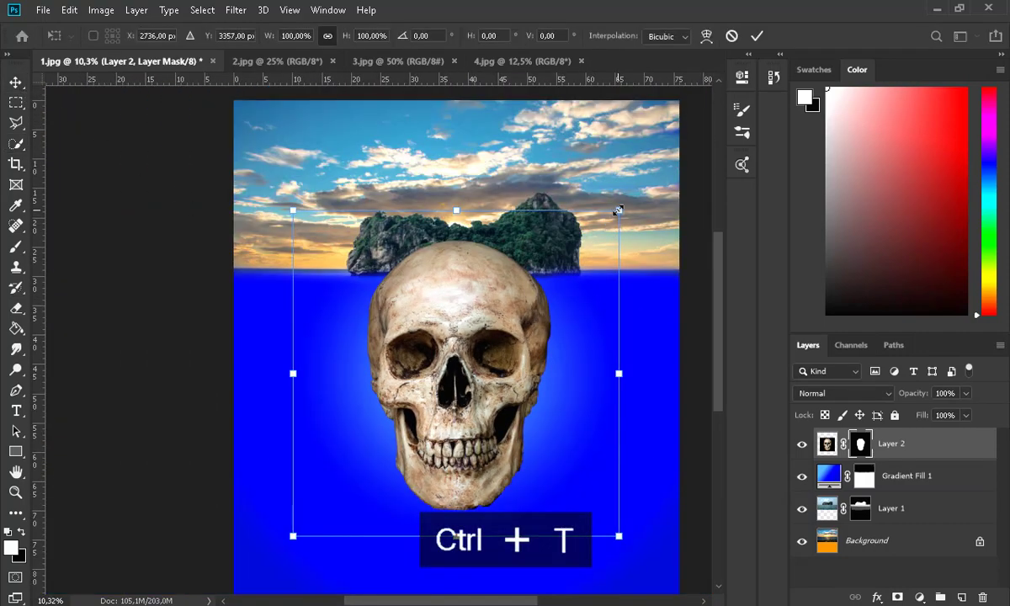
pyautogui.moveTo(619, 209); pyautogui.dragTo(668, 161)
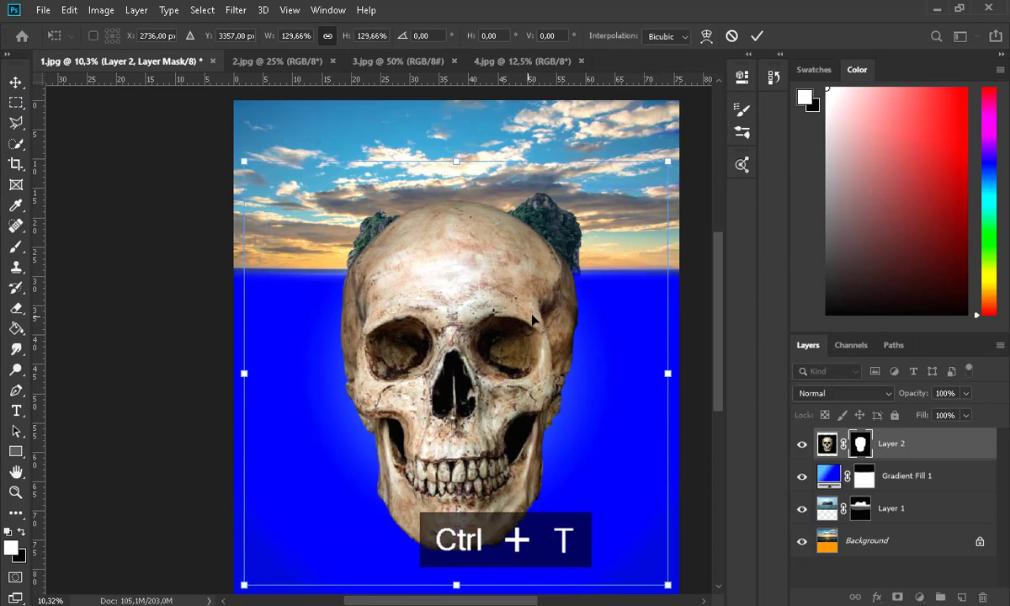
pyautogui.moveTo(532, 318); pyautogui.dragTo(550, 282)
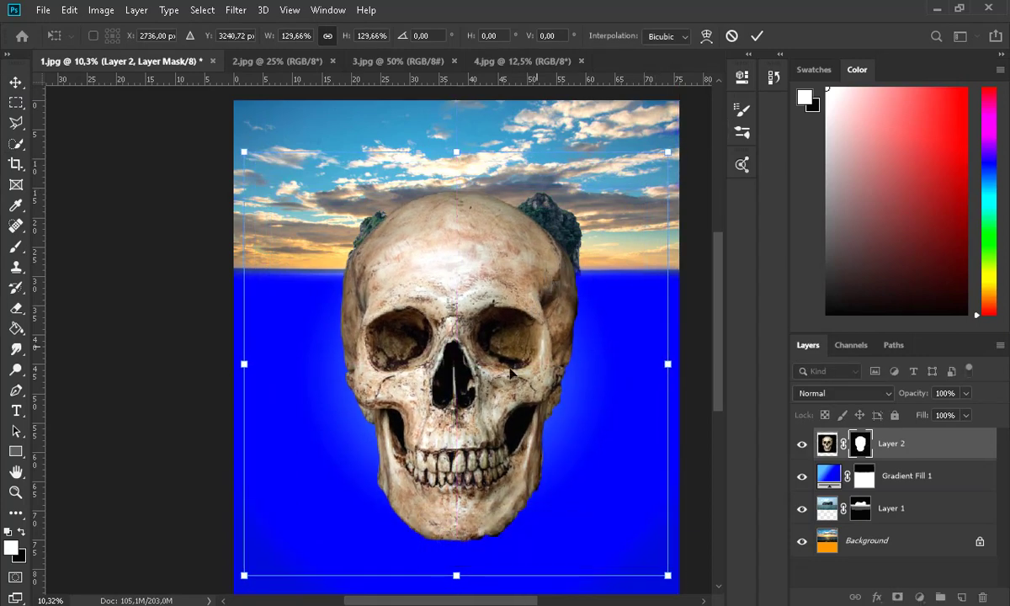
pyautogui.moveTo(509, 376); pyautogui.dragTo(512, 376)
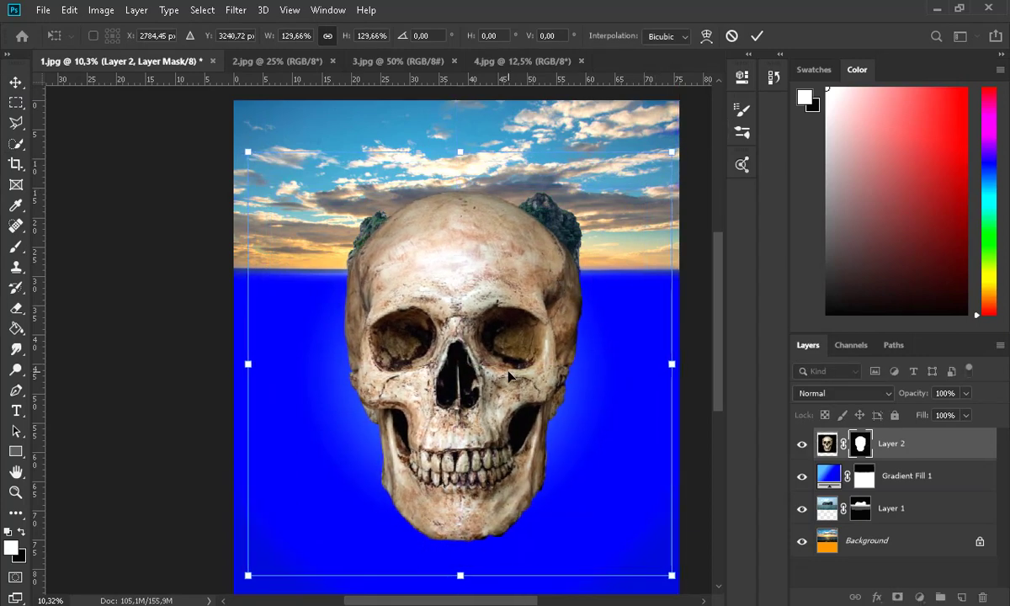
pyautogui.click(15, 84)
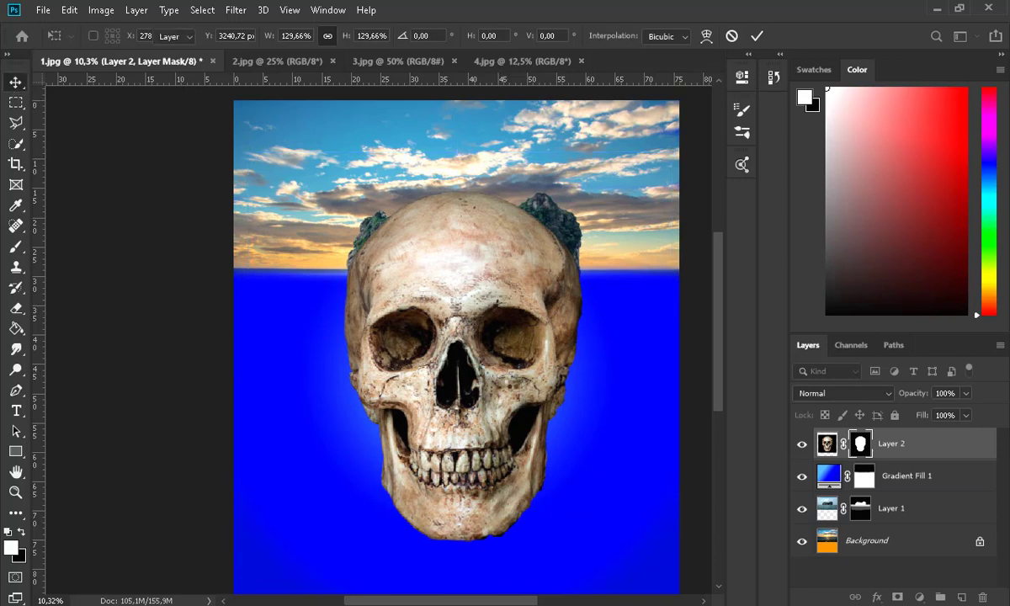
# Paint black on the skull's layer mask with a soft 417 px brush to hide the cranium above the waterline.
pyautogui.click(19, 245)
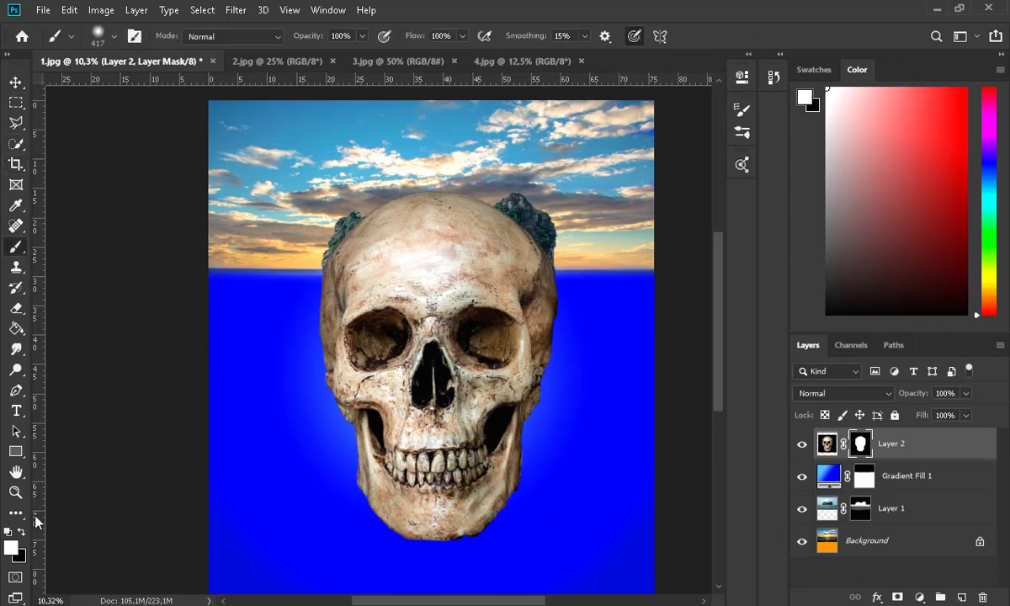
pyautogui.moveTo(330, 261)
pyautogui.mouseDown()
pyautogui.moveTo(530, 236)
pyautogui.moveTo(438, 198)
pyautogui.moveTo(481, 183)
pyautogui.mouseUp()
pyautogui.moveTo(549, 255); pyautogui.dragTo(348, 255)
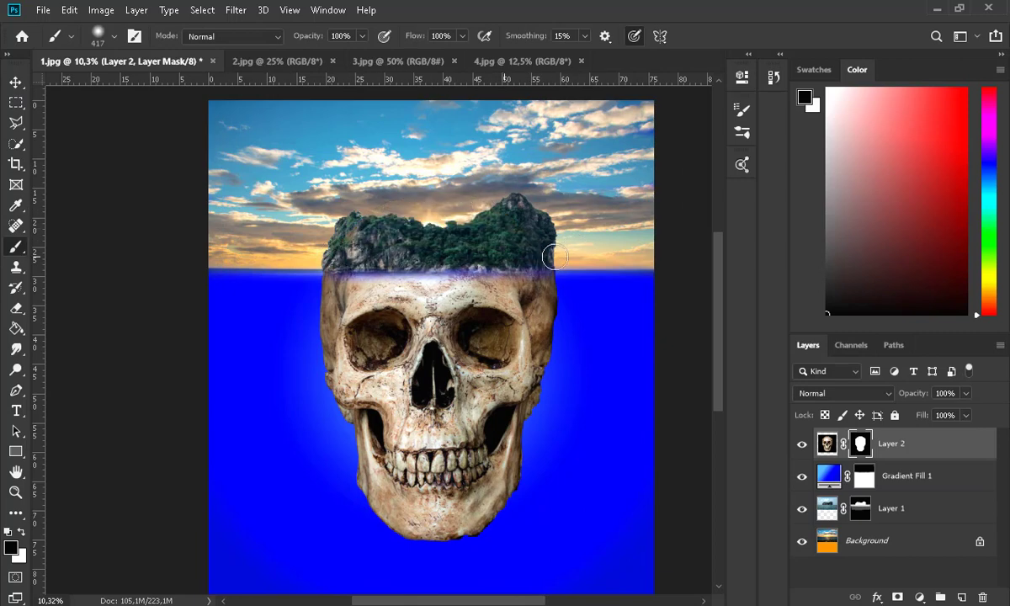
# Fade the skull's forehead into the water just below the island on the mask, lowering the brush opacity to 41%.
pyautogui.scroll(5, 485, 334)
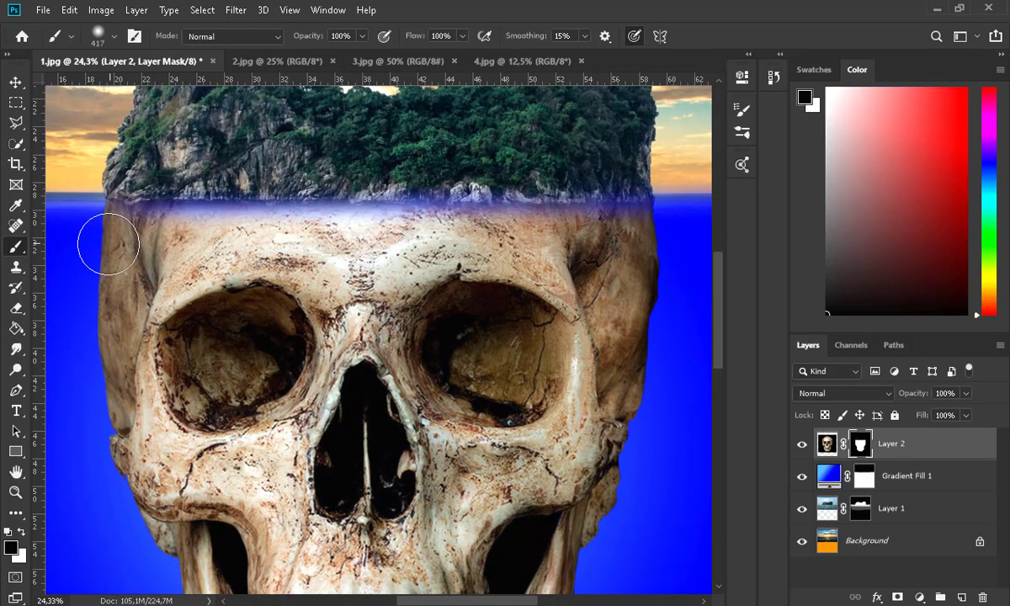
pyautogui.moveTo(134, 183); pyautogui.dragTo(589, 173)
pyautogui.press('4')
pyautogui.press('1')
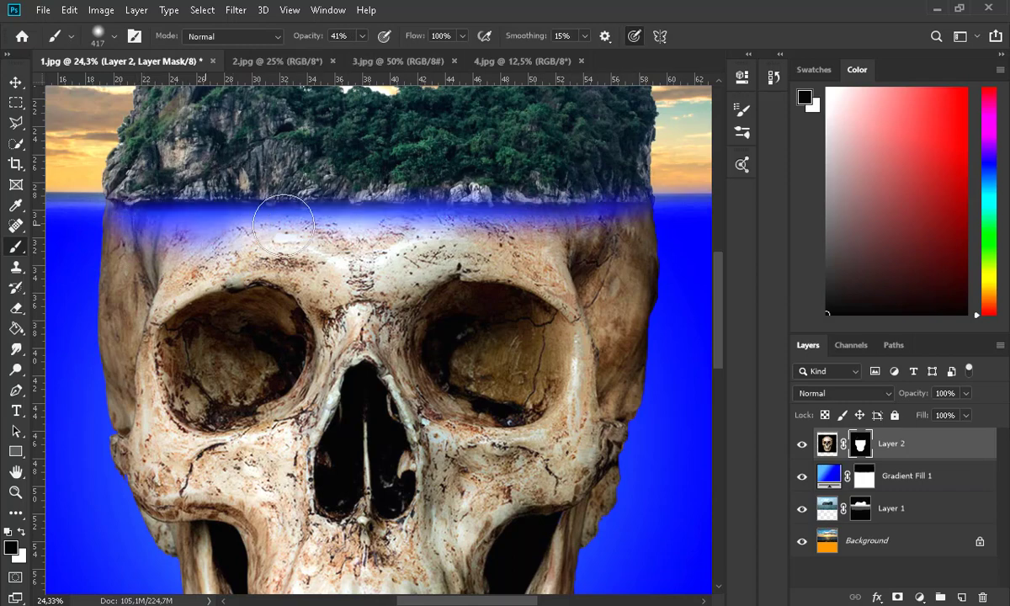
pyautogui.scroll(-3, 547, 199)
pyautogui.scroll(-2, 548, 199)
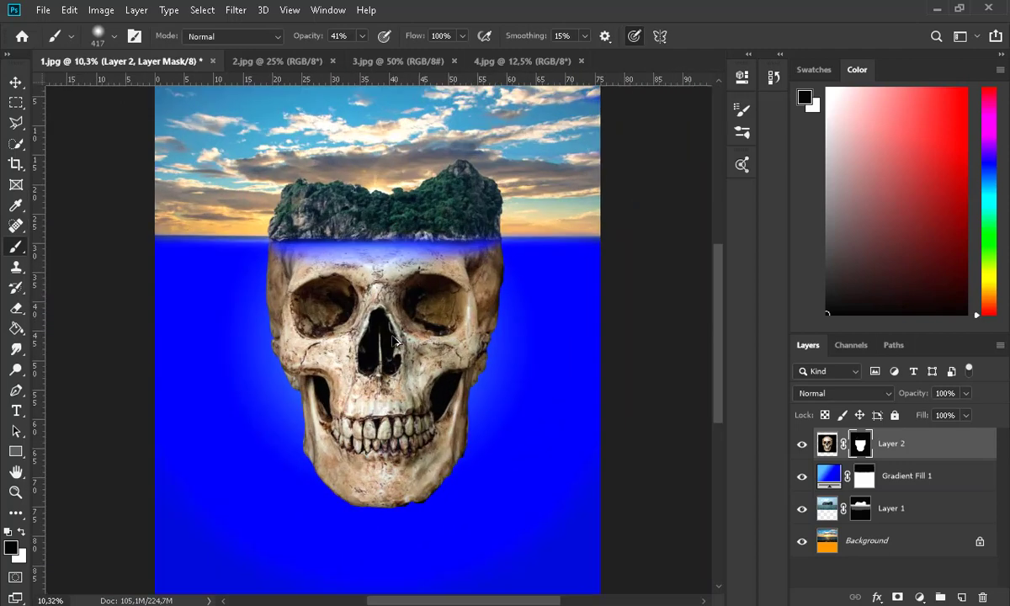
# Load the skull mask as a selection, and copy the entire cliff photo from 4.jpg.
pyautogui.keyDown('ctrl'); pyautogui.click(865, 449); pyautogui.keyUp('ctrl')
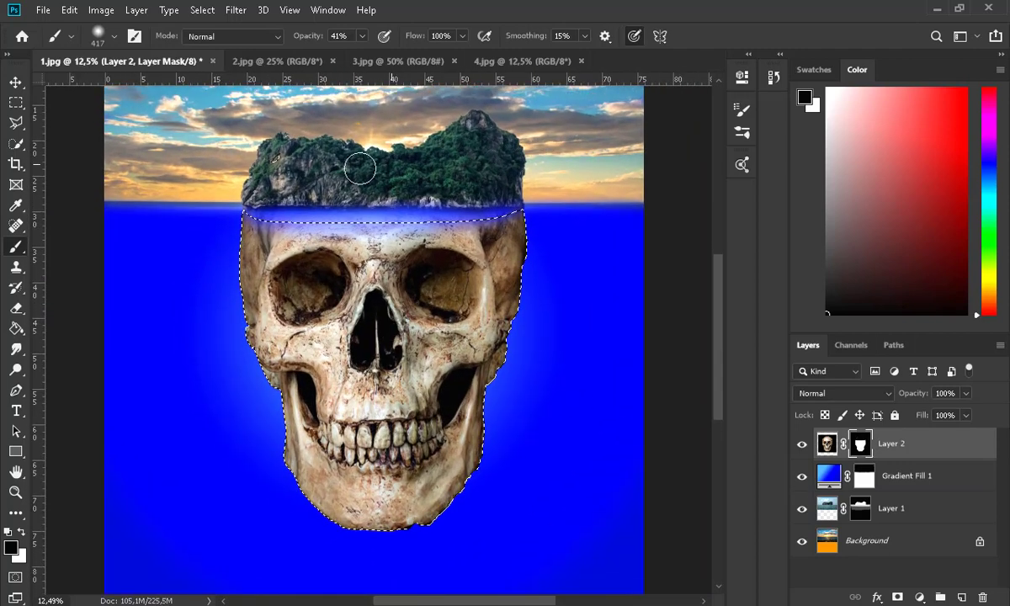
pyautogui.click(423, 62)
pyautogui.click(495, 61)
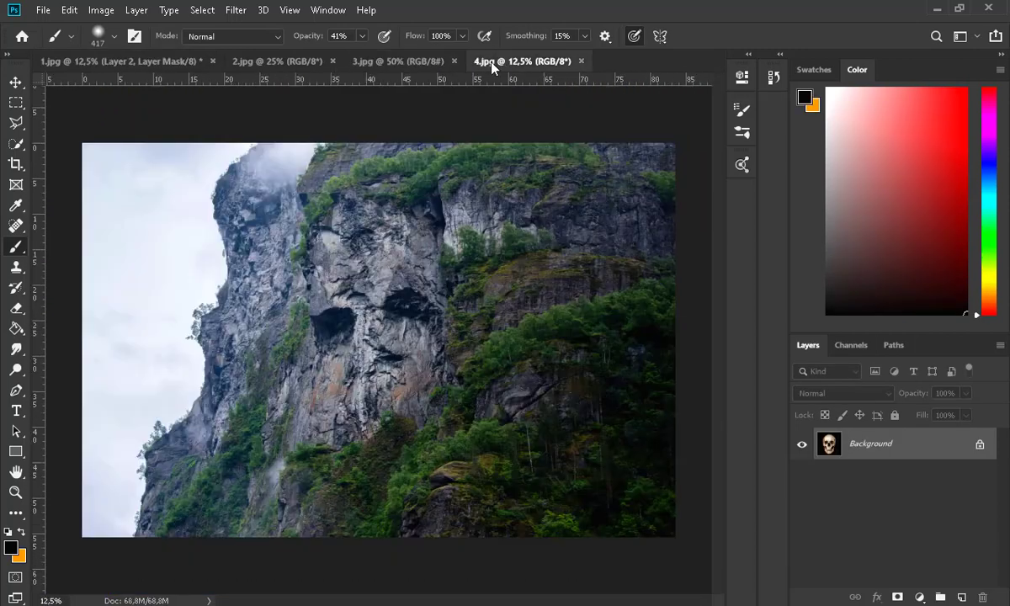
pyautogui.click(23, 102)
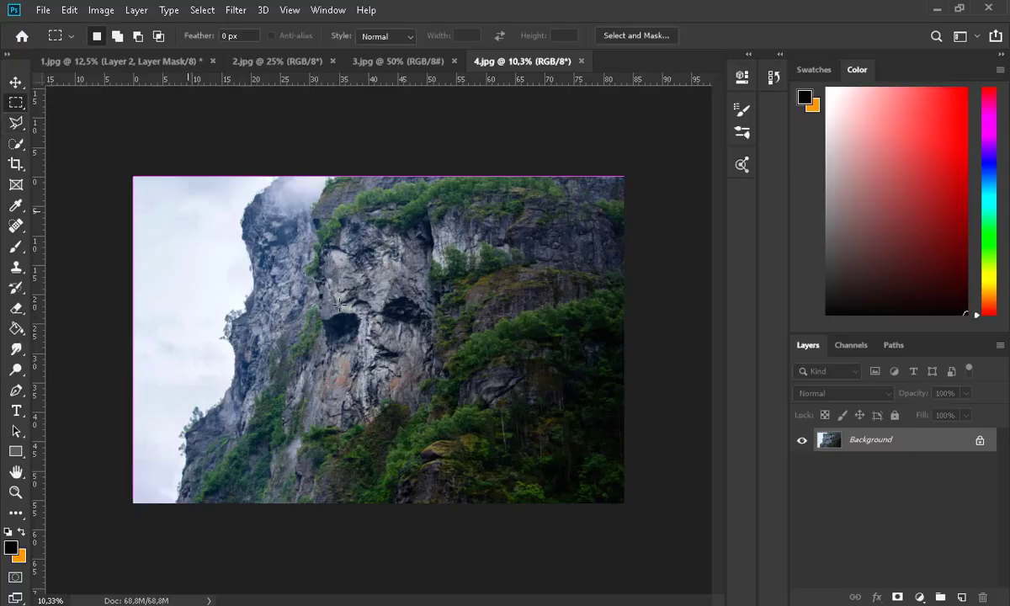
pyautogui.moveTo(133, 177); pyautogui.dragTo(631, 501)
pyautogui.hotkey('ctrl', 'c')
# Deselect the skull outline in 1.jpg and paste the cliff photo as a new layer above the skull.
pyautogui.click(131, 61)
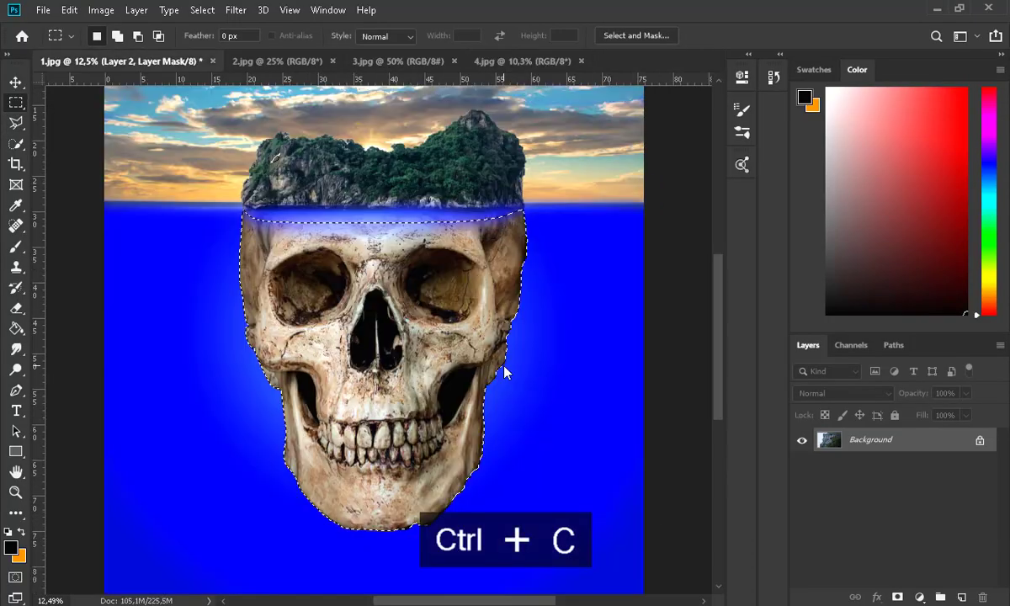
pyautogui.click(22, 122)
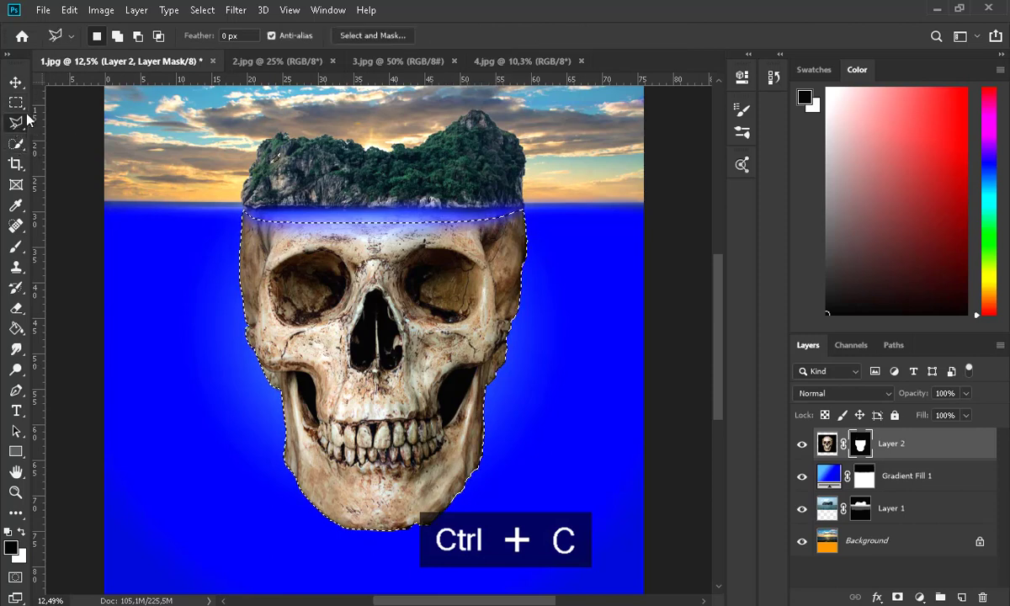
pyautogui.click(16, 102)
pyautogui.click(15, 81)
pyautogui.hotkey('ctrl', 'd')
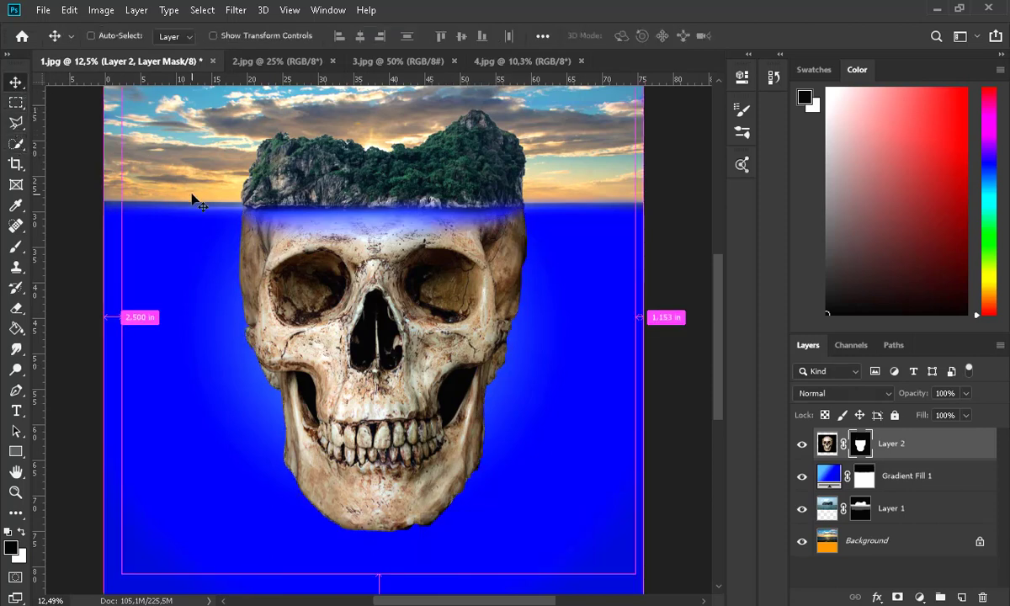
pyautogui.hotkey('ctrl', 'v')
pyautogui.scroll(-2, 310, 296)
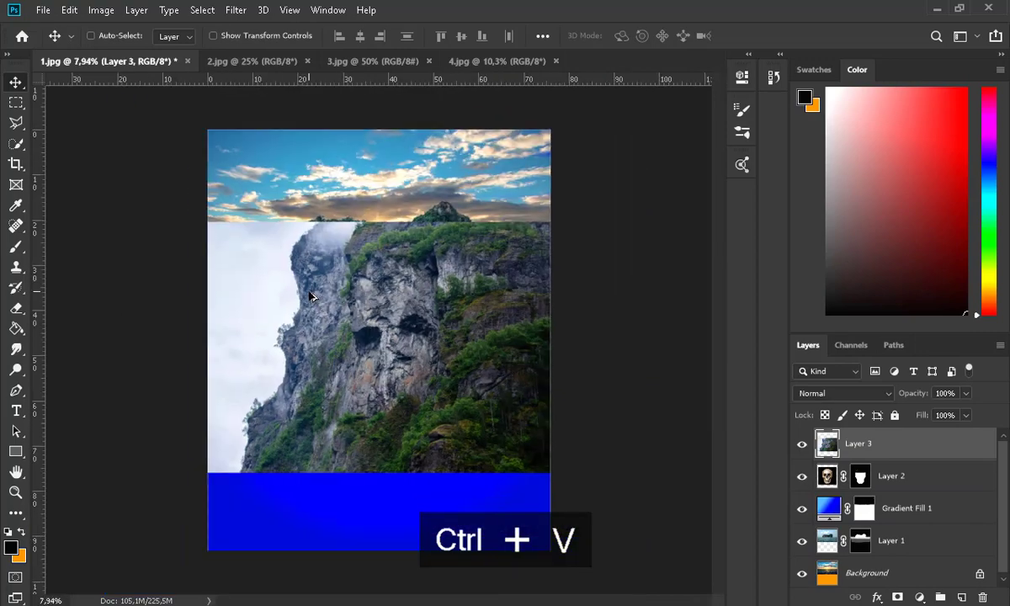
# Shift the cliff layer sideways and down to cover the skull, and set its opacity to 61% for alignment.
pyautogui.click(965, 394)
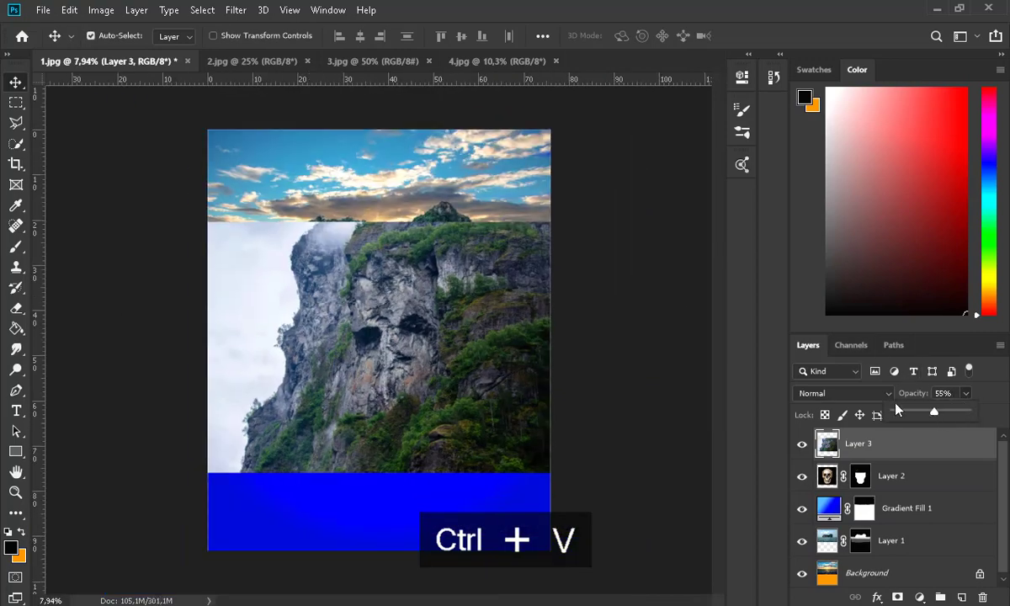
pyautogui.moveTo(516, 356); pyautogui.dragTo(455, 345)
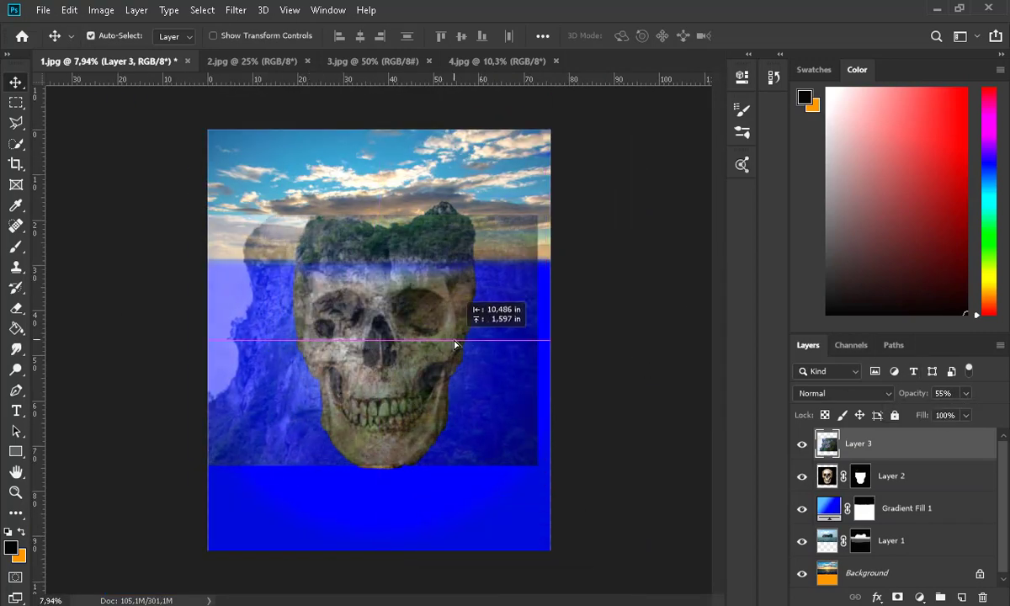
pyautogui.moveTo(977, 416); pyautogui.dragTo(984, 417)
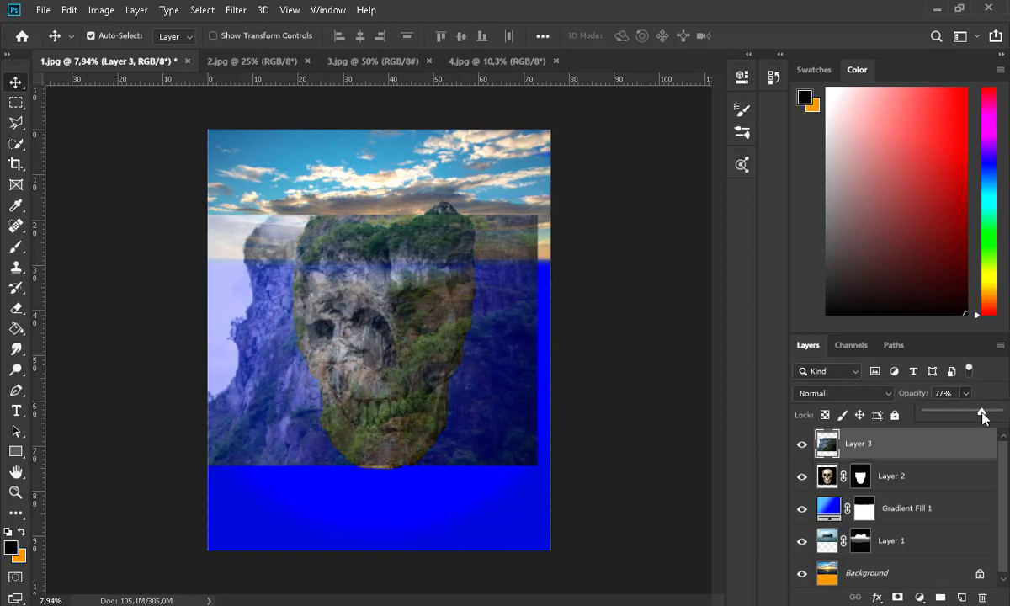
pyautogui.click(961, 413)
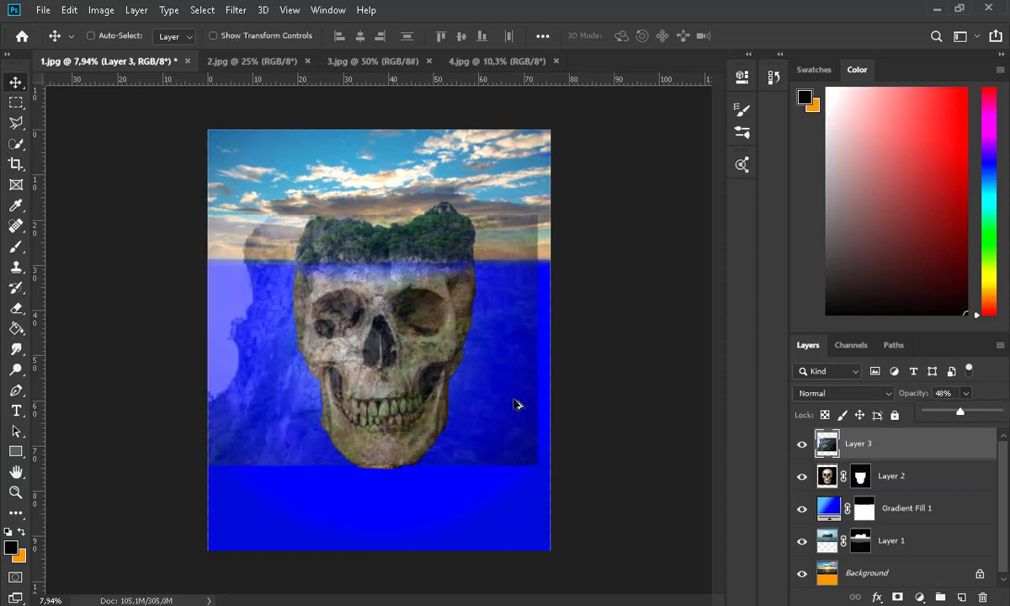
pyautogui.scroll(2, 410, 412)
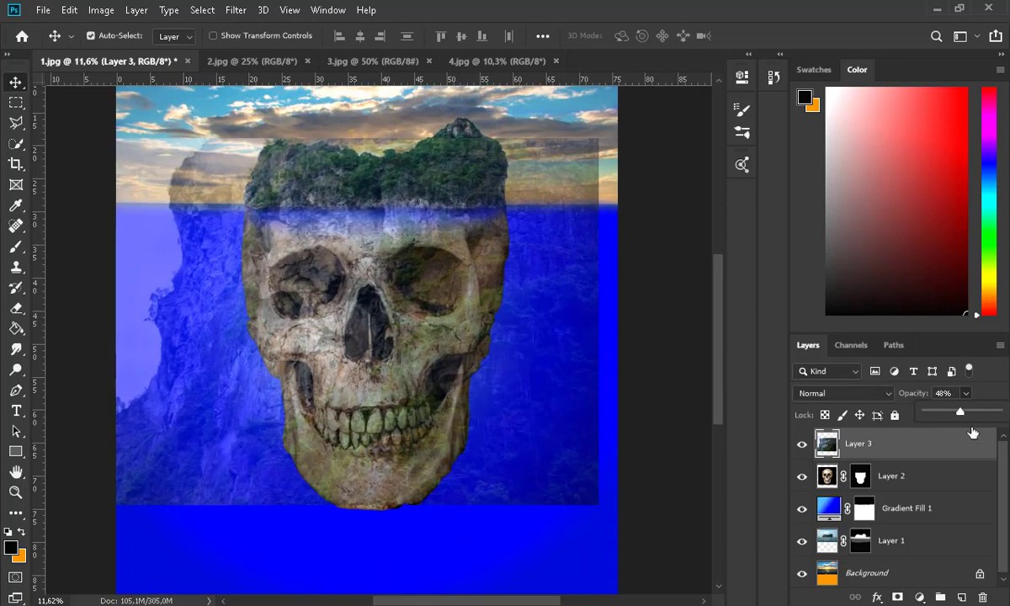
pyautogui.moveTo(988, 414); pyautogui.dragTo(996, 417)
pyautogui.moveTo(517, 408); pyautogui.dragTo(498, 429)
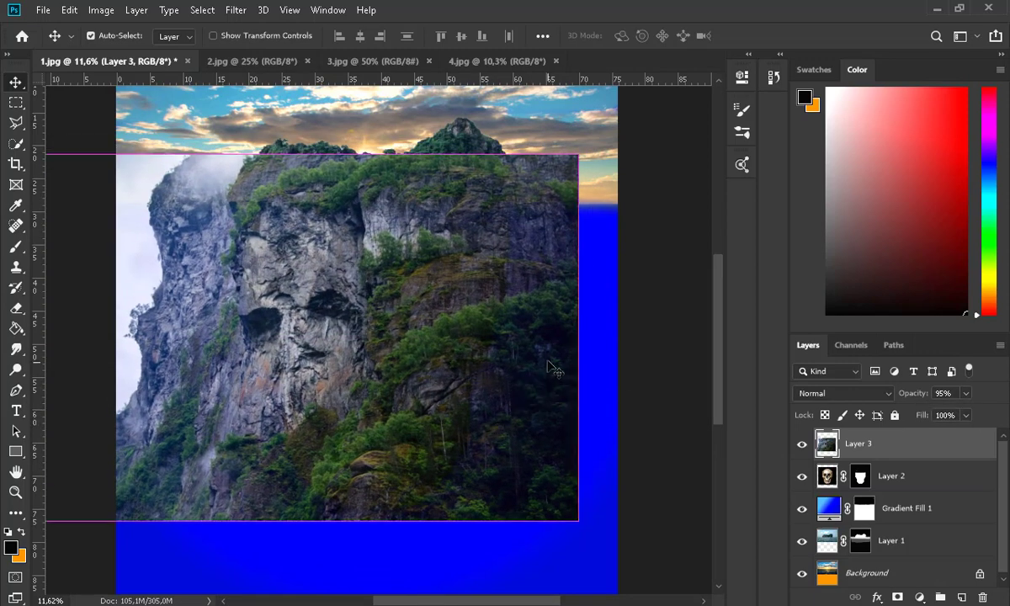
pyautogui.click(941, 412)
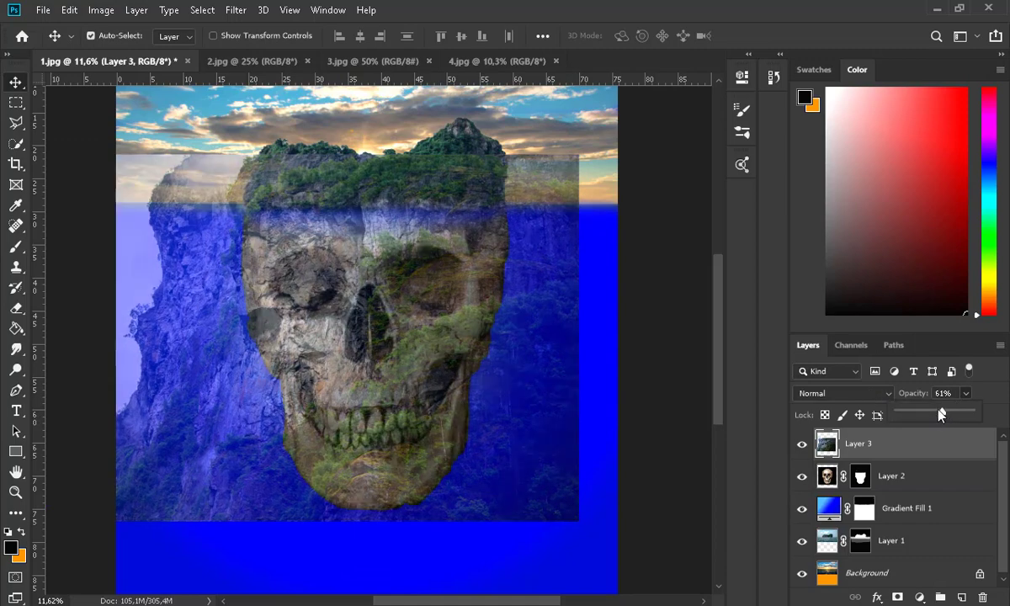
# Scale the cliff layer down proportionally and reposition it so it still covers the skull down to the chin.
pyautogui.hotkey('ctrl', 't')
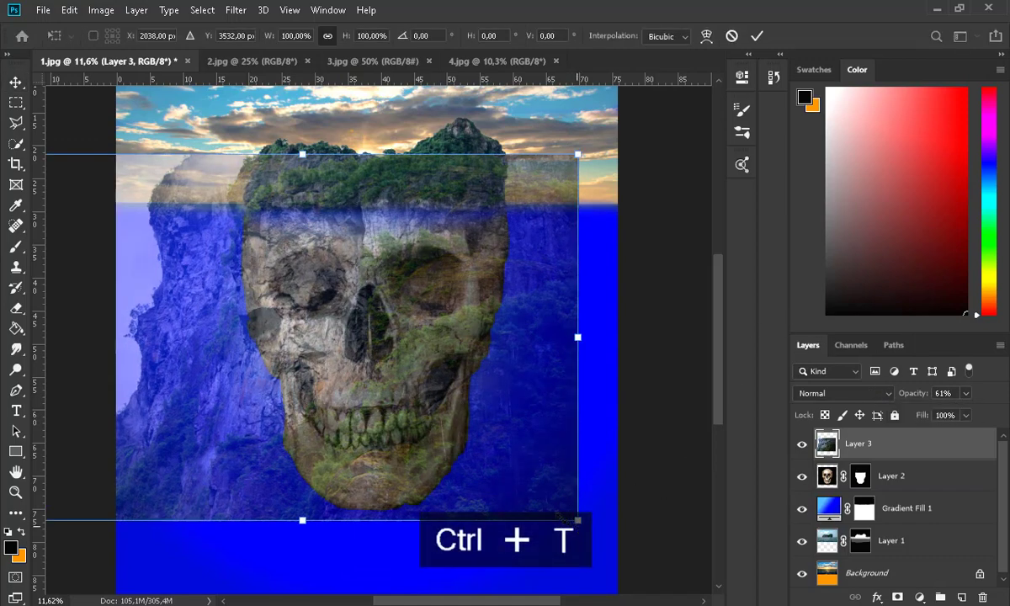
pyautogui.moveTo(579, 521); pyautogui.dragTo(539, 494)
pyautogui.moveTo(476, 445); pyautogui.dragTo(459, 461)
pyautogui.press('Return')
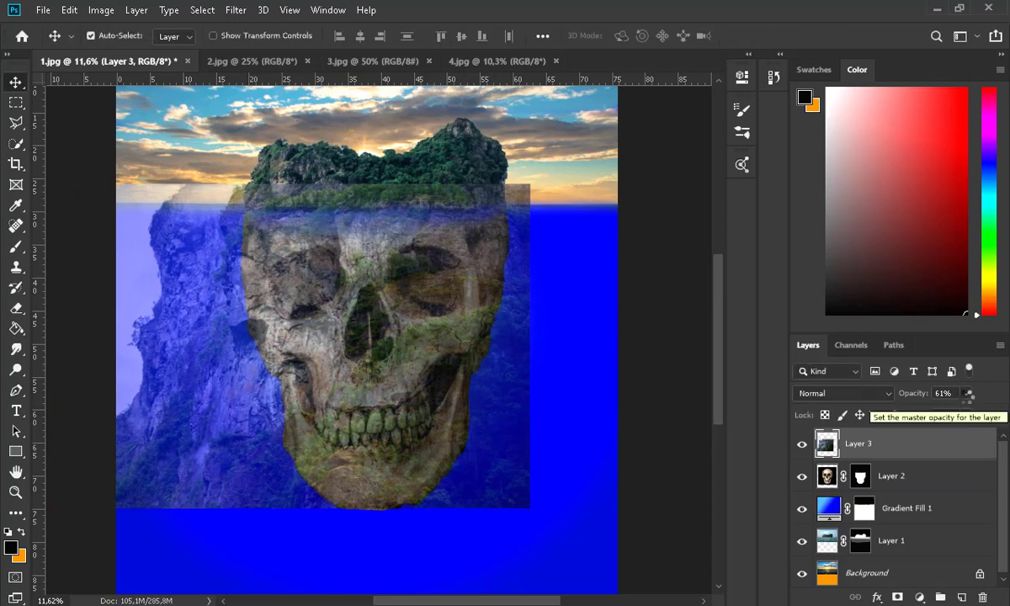
# Restore the cliff layer to 100% opacity and mask it with the selection loaded from the skull's mask.
pyautogui.click(966, 393)
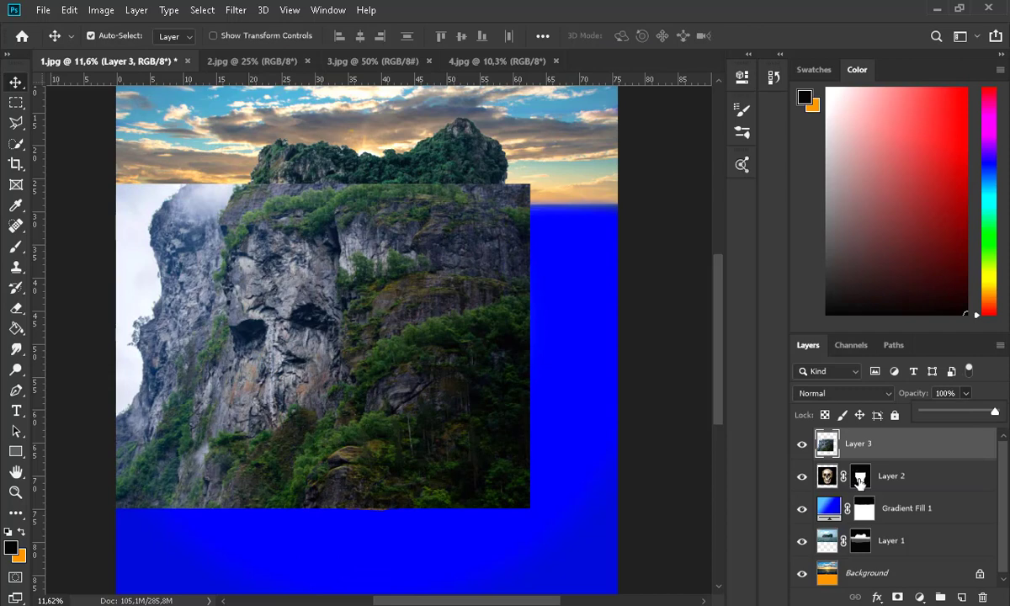
pyautogui.keyDown('ctrl'); pyautogui.click(861, 478); pyautogui.keyUp('ctrl')
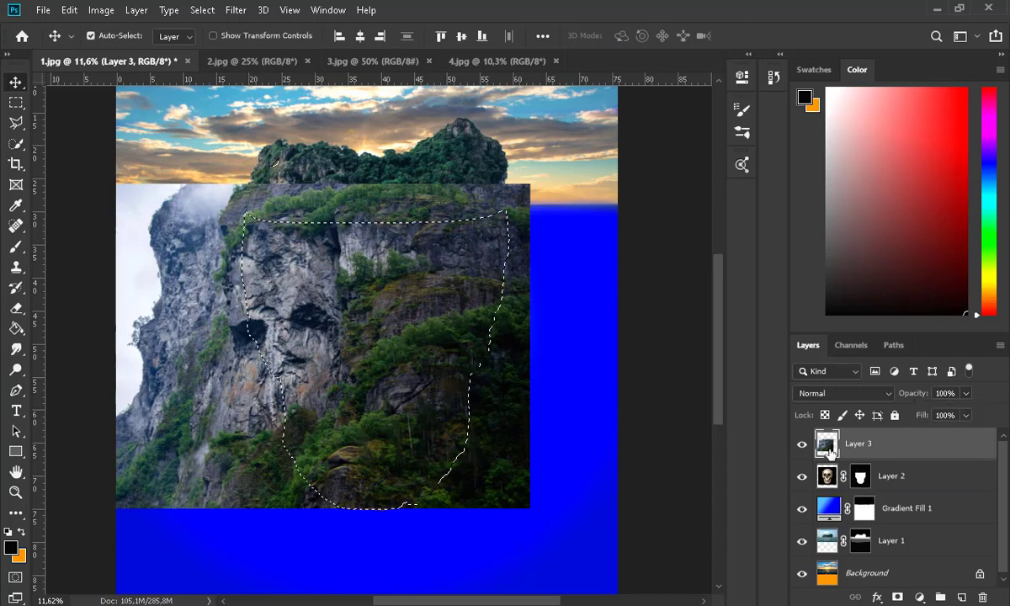
pyautogui.click(899, 598)
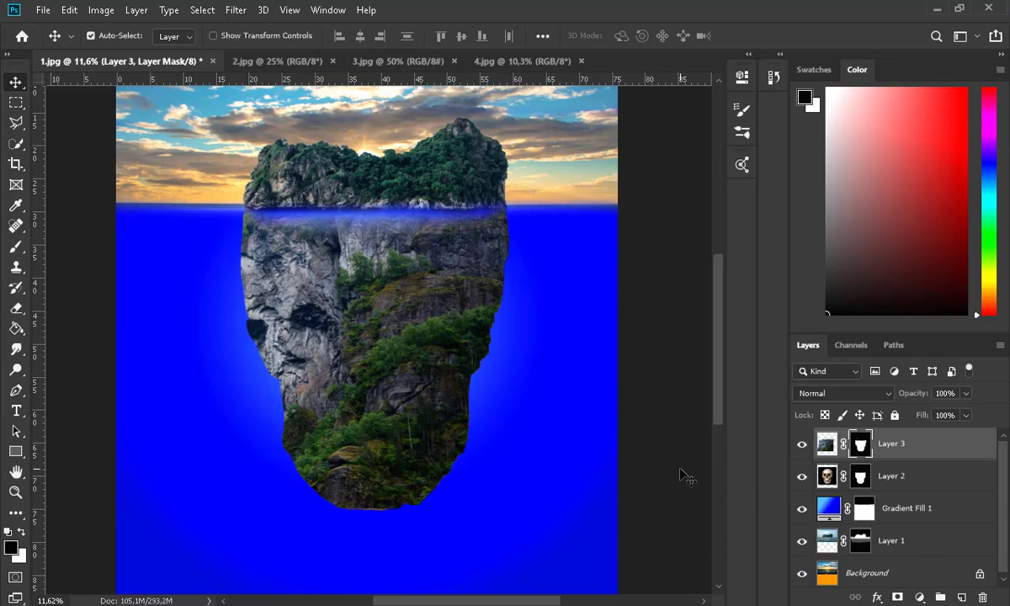
# Duplicate the skull layer, place the copy above the cliff layer and set its blend mode to Multiply.
pyautogui.click(827, 477)
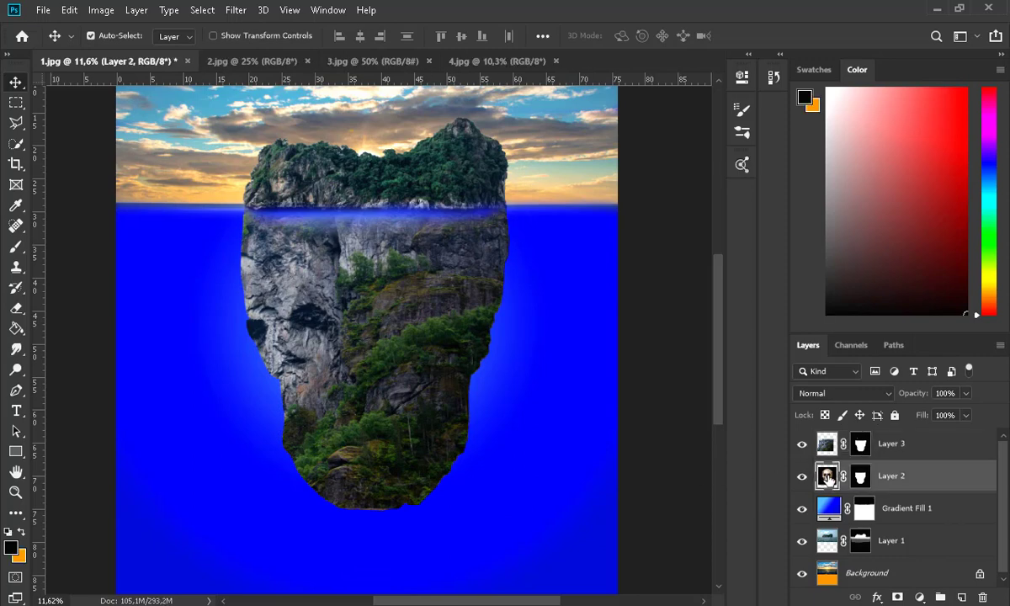
pyautogui.hotkey('ctrl', 'j')
pyautogui.moveTo(828, 477); pyautogui.dragTo(828, 439)
pyautogui.click(851, 394)
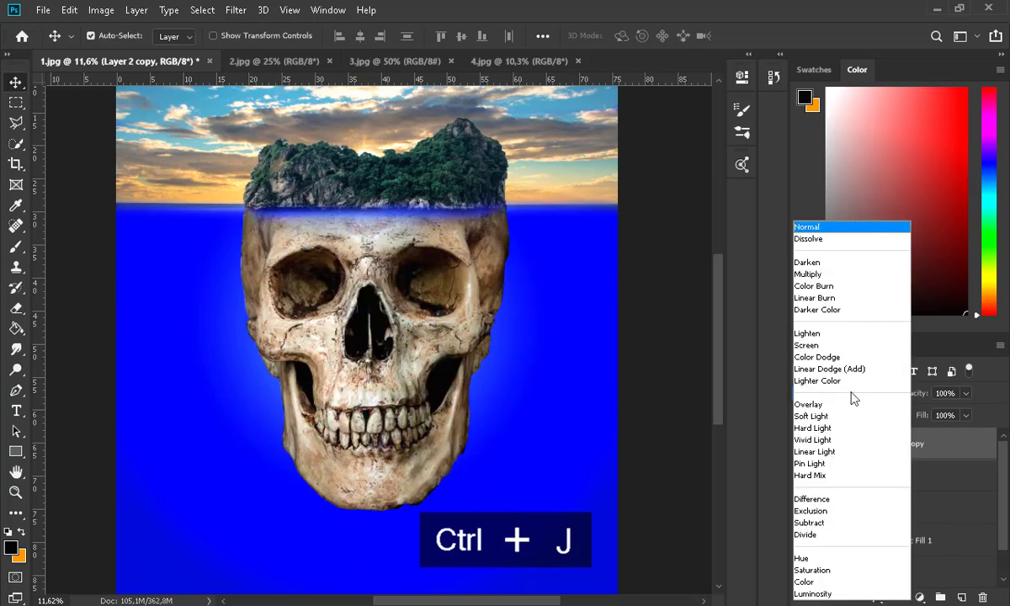
pyautogui.click(819, 275)
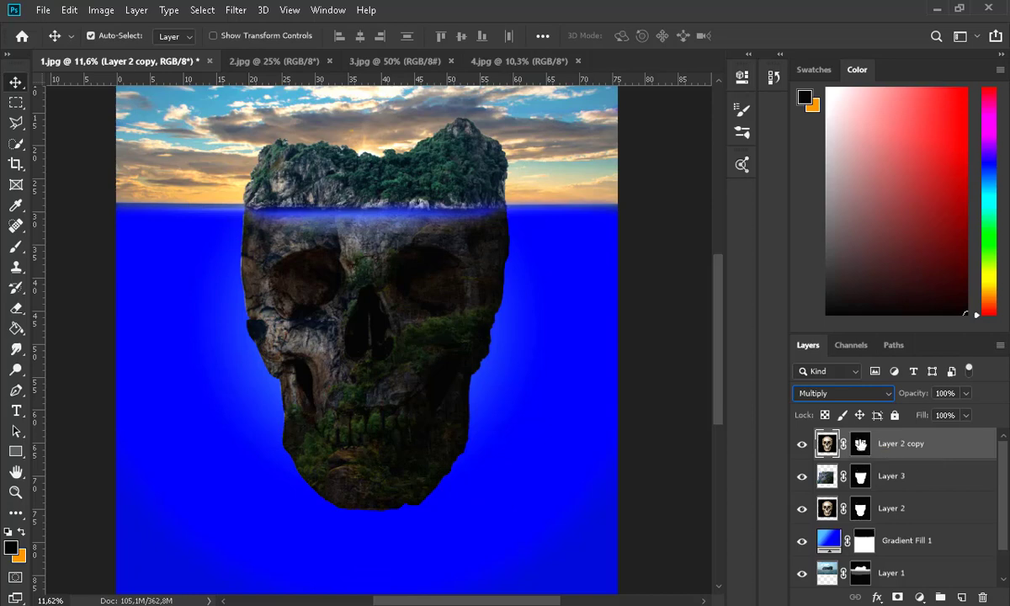
# Brighten the Multiply skull copy with Curves, raising the highlights and adding a lower point at input 54, output 75.
pyautogui.click(101, 12)
pyautogui.moveTo(153, 48)
pyautogui.click(282, 81)
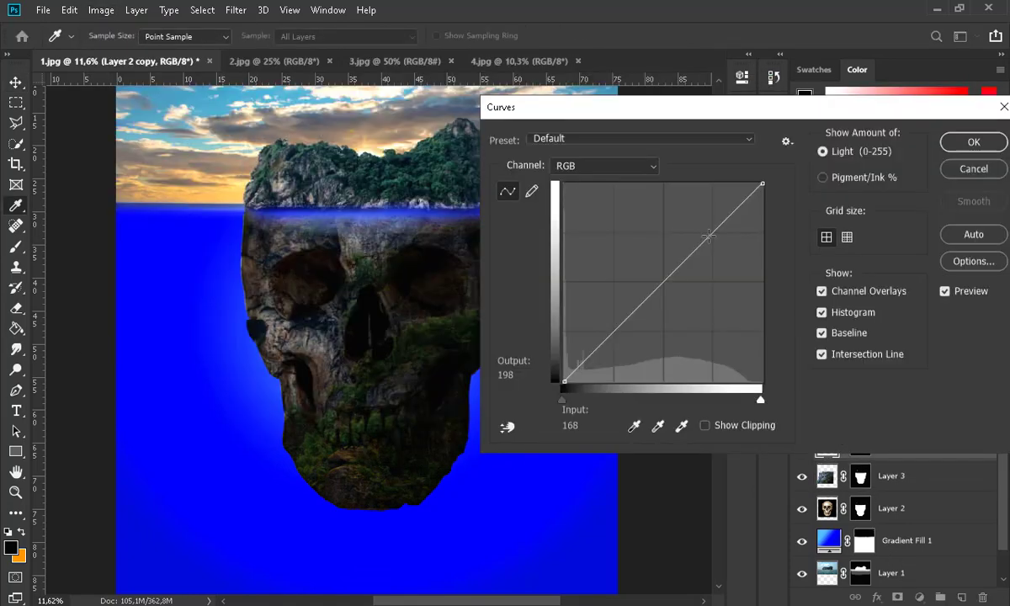
pyautogui.moveTo(709, 236); pyautogui.dragTo(709, 199)
pyautogui.click(622, 294)
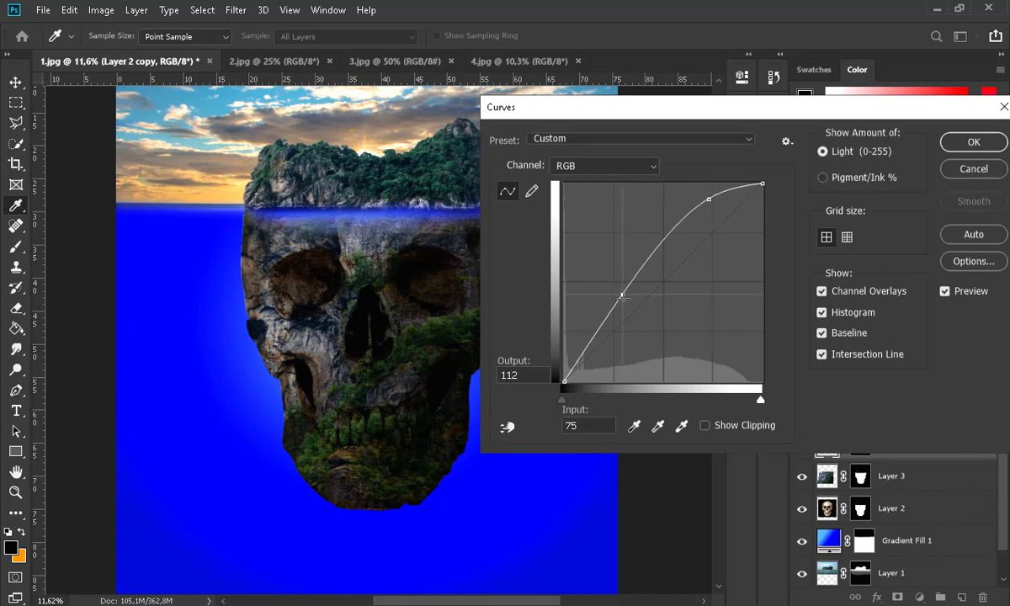
pyautogui.moveTo(622, 295); pyautogui.dragTo(607, 322)
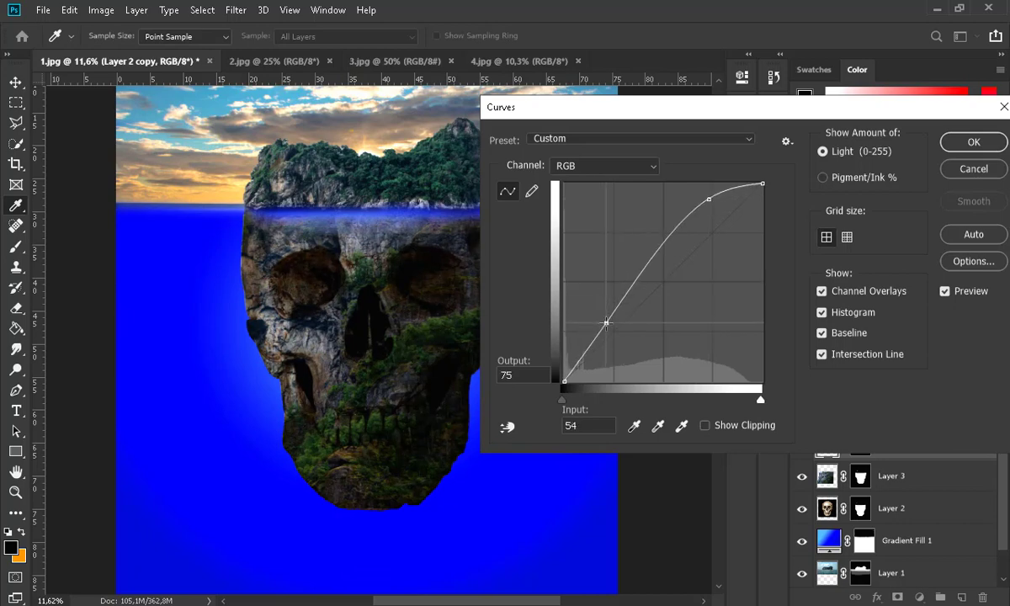
pyautogui.click(971, 142)
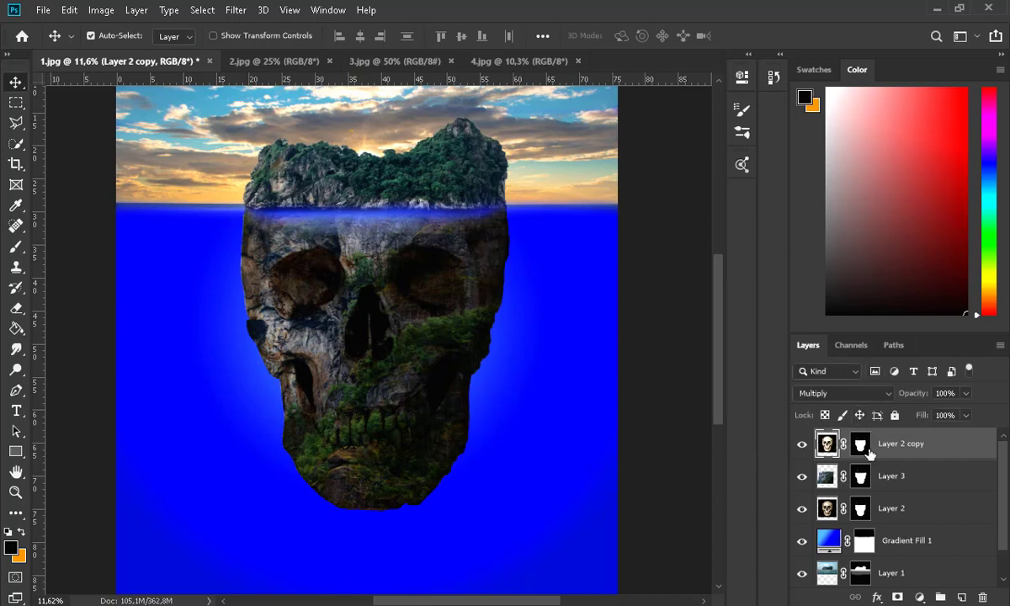
# Set the cliff layer's opacity to 93% and paint its mask black with a 41% brush over the nose, teeth and left cheek.
pyautogui.click(828, 478)
pyautogui.moveTo(966, 393)
pyautogui.mouseDown()
pyautogui.moveTo(948, 413)
pyautogui.moveTo(963, 414)
pyautogui.mouseUp()
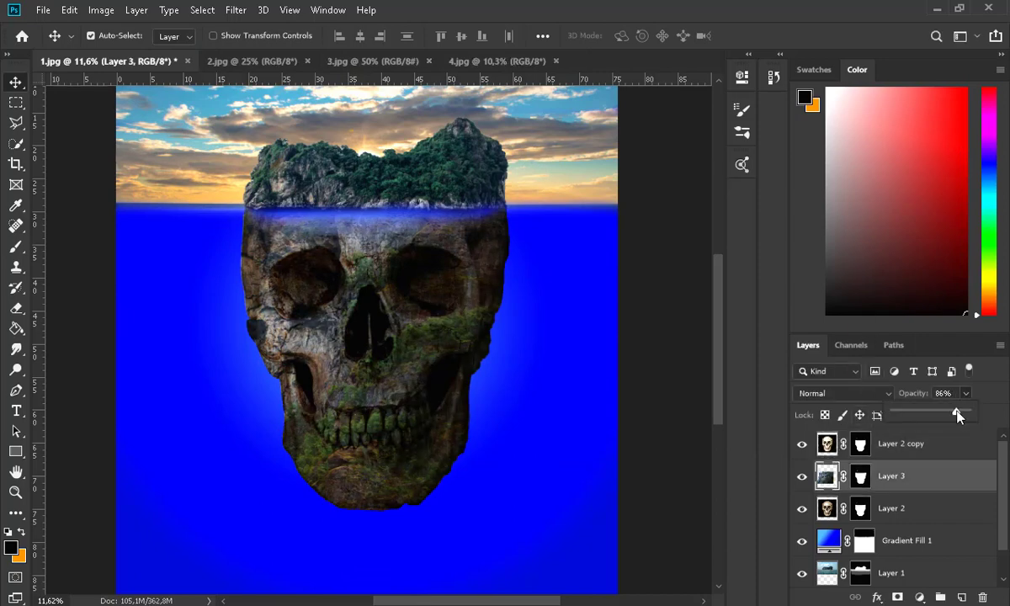
pyautogui.click(865, 481)
pyautogui.scroll(3, 186, 327)
pyautogui.press('b')
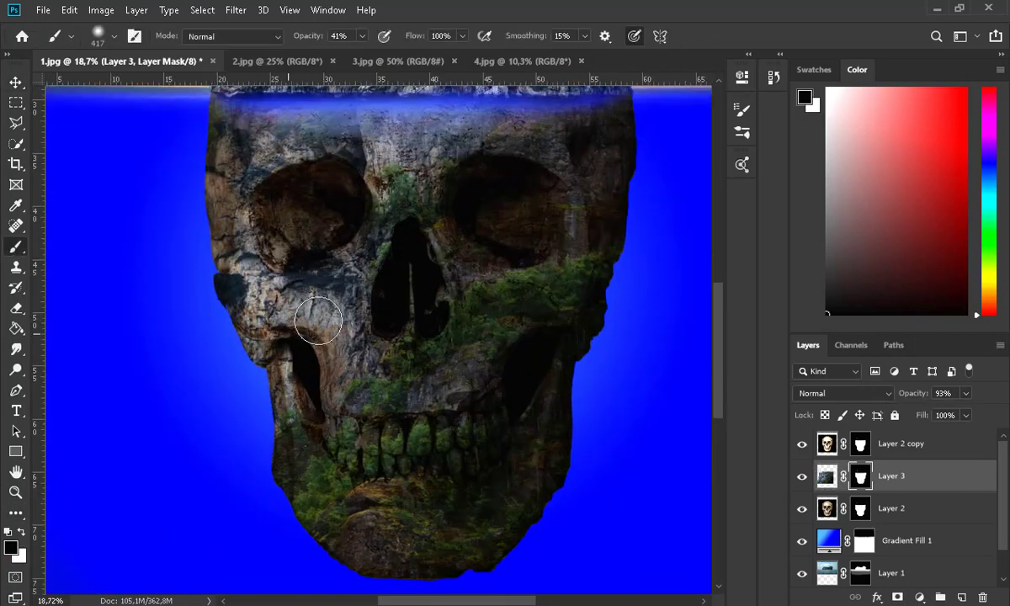
pyautogui.moveTo(385, 348)
pyautogui.mouseDown()
pyautogui.moveTo(403, 225)
pyautogui.moveTo(424, 339)
pyautogui.moveTo(395, 347)
pyautogui.moveTo(394, 443)
pyautogui.moveTo(472, 437)
pyautogui.moveTo(401, 437)
pyautogui.mouseUp()
pyautogui.scroll(-5, 405, 434)
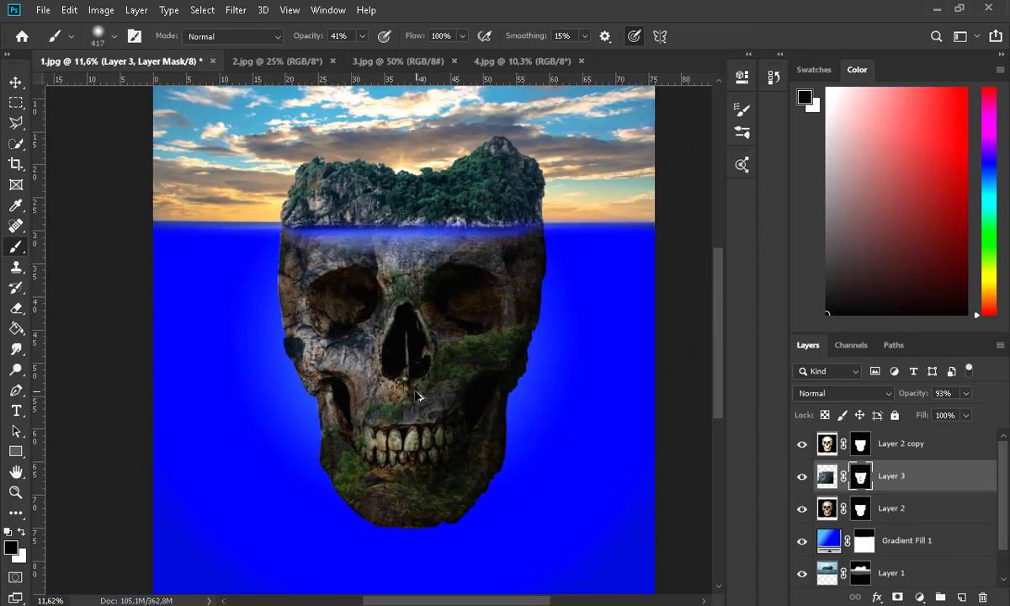
pyautogui.scroll(6, 420, 394)
pyautogui.moveTo(240, 332); pyautogui.dragTo(305, 329)
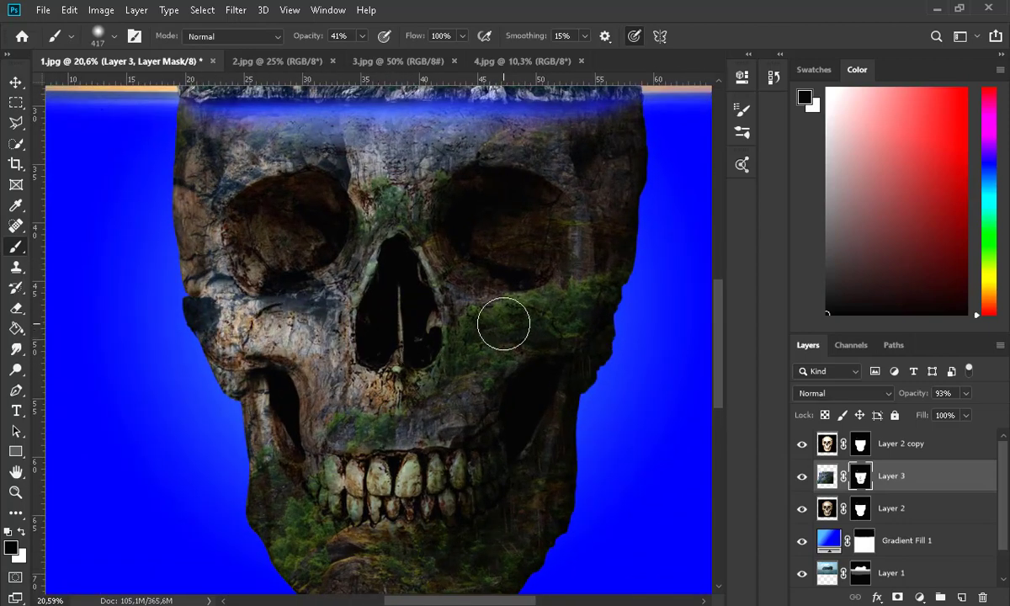
pyautogui.scroll(-5, 500, 401)
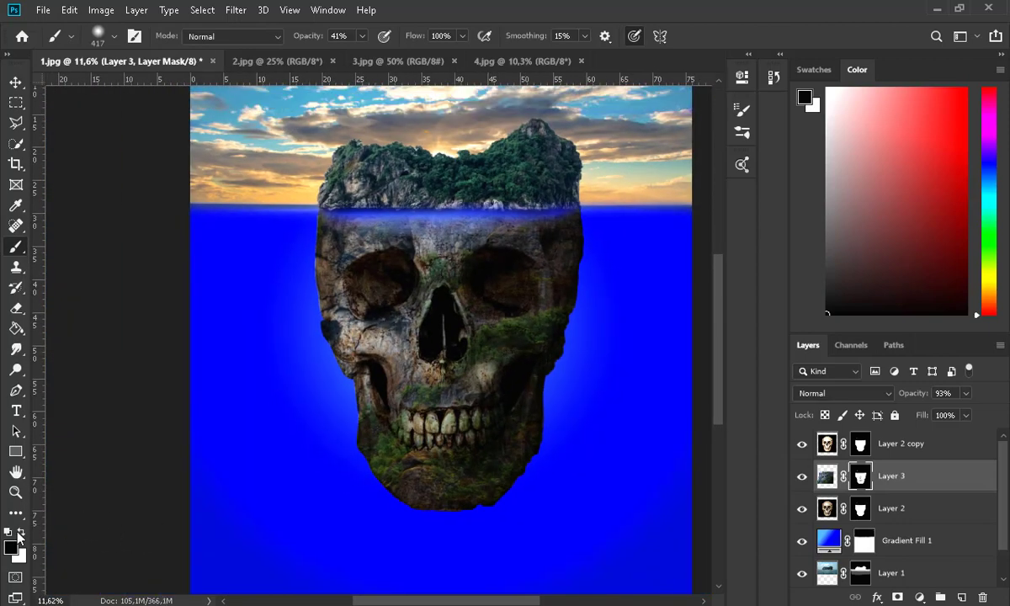
# Paint white on the cliff layer's mask with an 18% opacity brush to bring back some rock around the cheeks and upper jaw.
pyautogui.press('x')
pyautogui.click(363, 36)
pyautogui.moveTo(362, 54); pyautogui.dragTo(340, 54)
pyautogui.moveTo(389, 337)
pyautogui.mouseDown()
pyautogui.moveTo(399, 361)
pyautogui.moveTo(478, 376)
pyautogui.mouseUp()
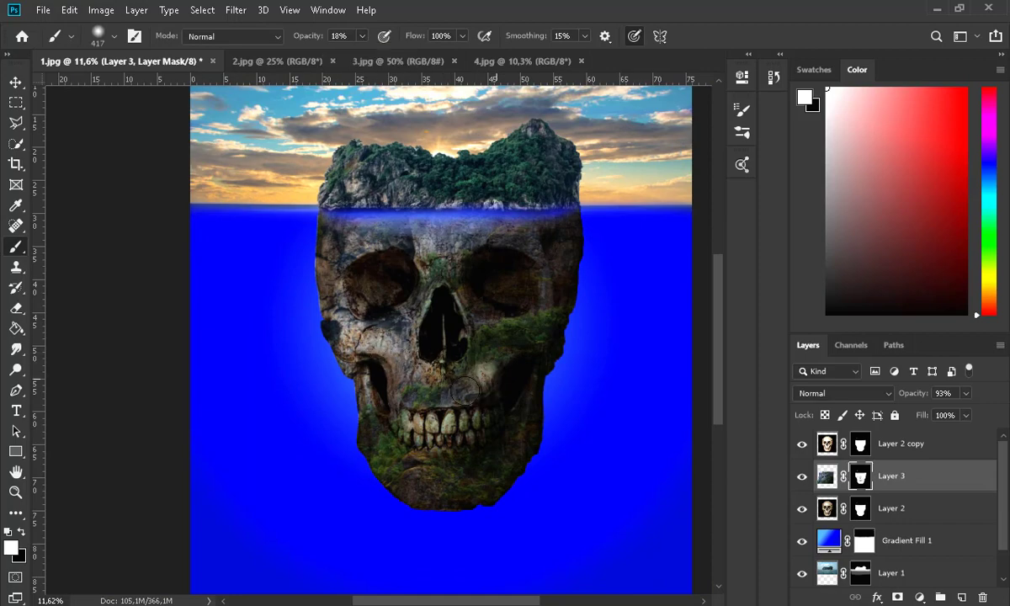
pyautogui.scroll(-5, 503, 368)
pyautogui.scroll(5, 424, 400)
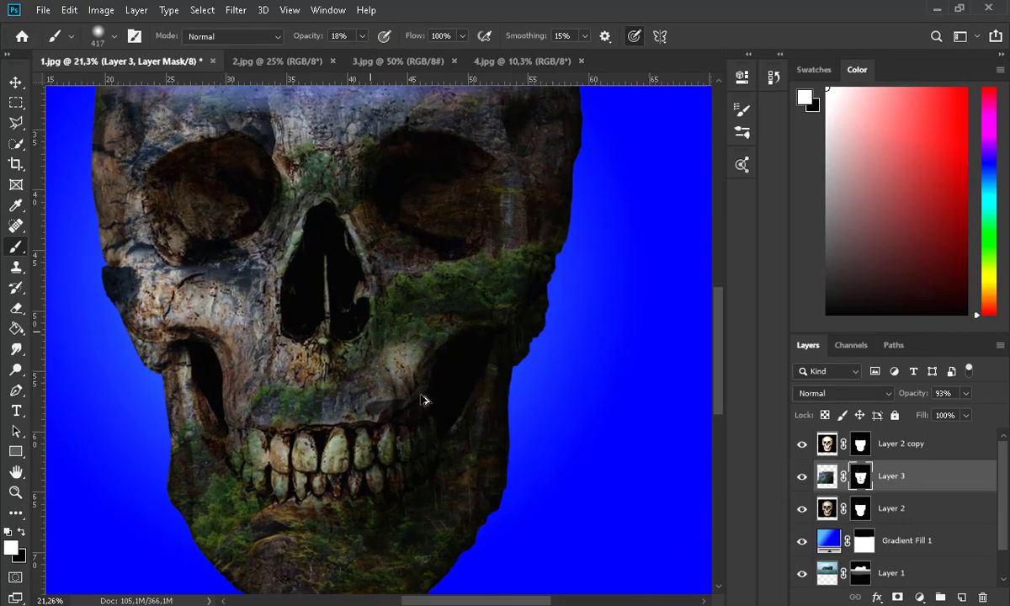
# Restore the cliff layer's opacity to 100%.
pyautogui.click(827, 484)
pyautogui.click(966, 393)
pyautogui.moveTo(966, 411); pyautogui.dragTo(972, 411)
pyautogui.scroll(-4, 523, 418)
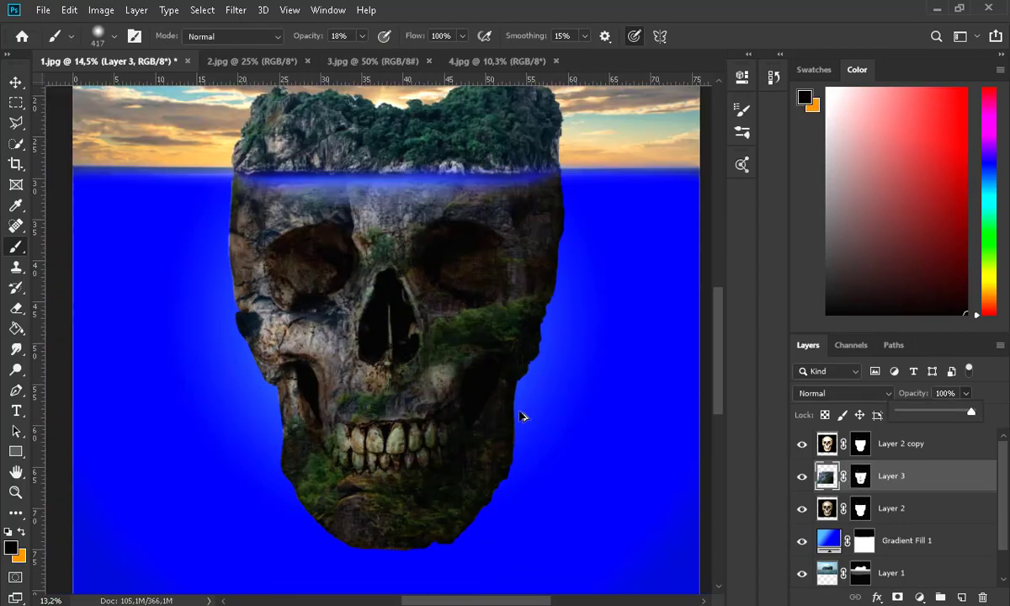
# Paint the cliff layer's mask with white at 30% brush opacity over the skull's left cheek to strengthen the rock texture.
pyautogui.click(859, 478)
pyautogui.moveTo(304, 348)
pyautogui.mouseDown()
pyautogui.moveTo(333, 346)
pyautogui.moveTo(283, 331)
pyautogui.mouseUp()
pyautogui.press('3')
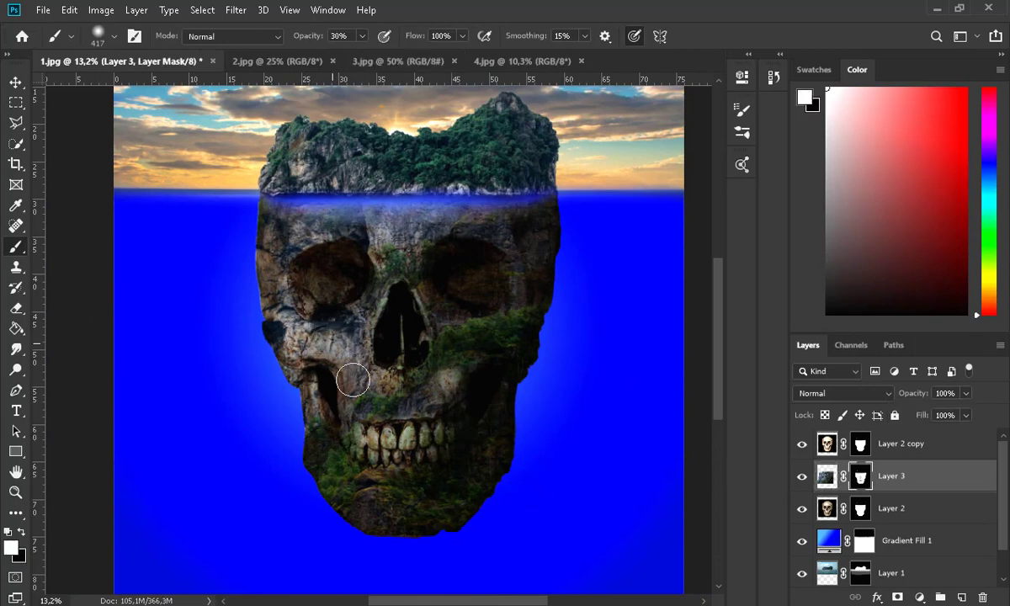
pyautogui.scroll(-4, 441, 394)
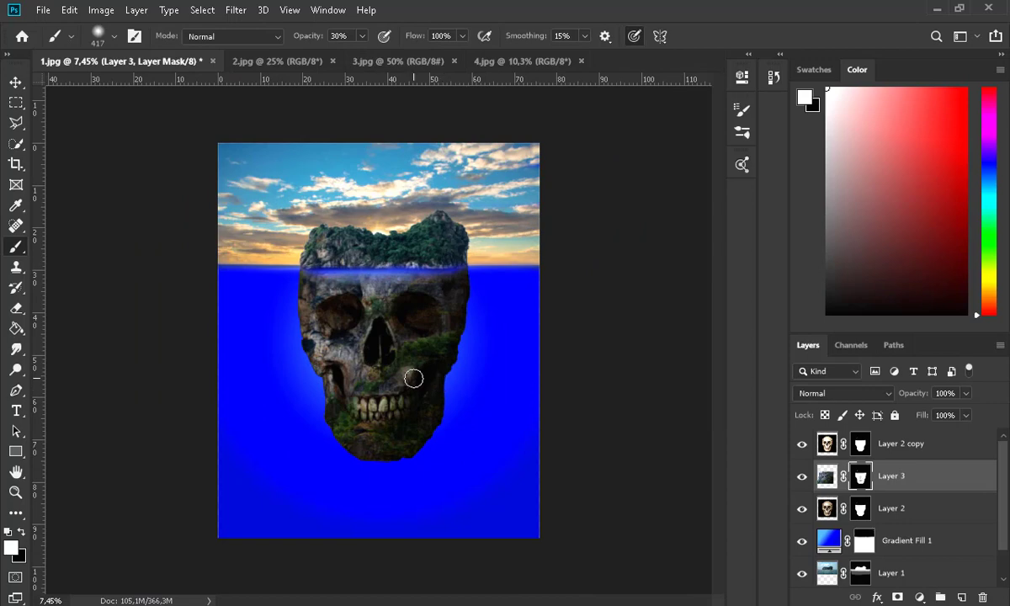
pyautogui.scroll(5, 399, 379)
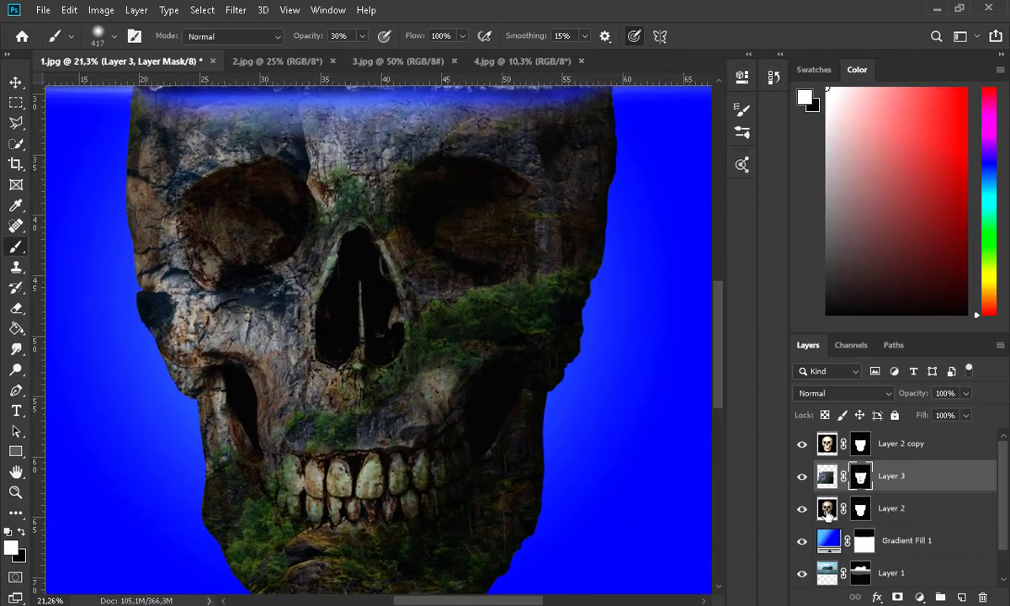
# Paint white at 30% opacity on the original skull layer's mask along the forehead, blending it into the waterline.
pyautogui.click(892, 509)
pyautogui.scroll(2, 237, 212)
pyautogui.click(860, 508)
pyautogui.press('d')
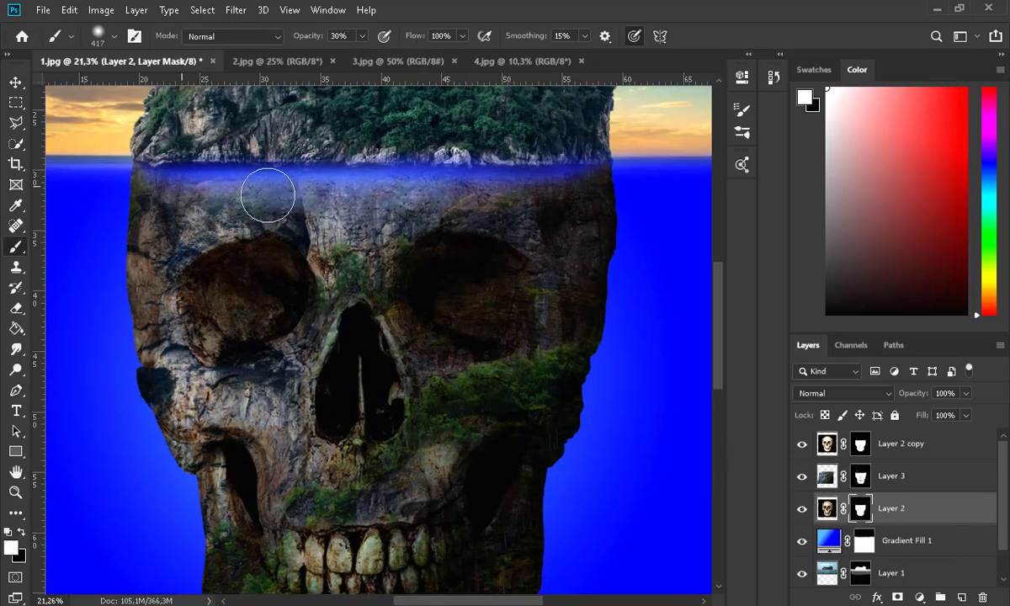
pyautogui.moveTo(251, 183)
pyautogui.mouseDown()
pyautogui.moveTo(215, 199)
pyautogui.moveTo(430, 195)
pyautogui.moveTo(210, 198)
pyautogui.moveTo(554, 190)
pyautogui.moveTo(162, 187)
pyautogui.mouseUp()
pyautogui.scroll(-4, 368, 262)
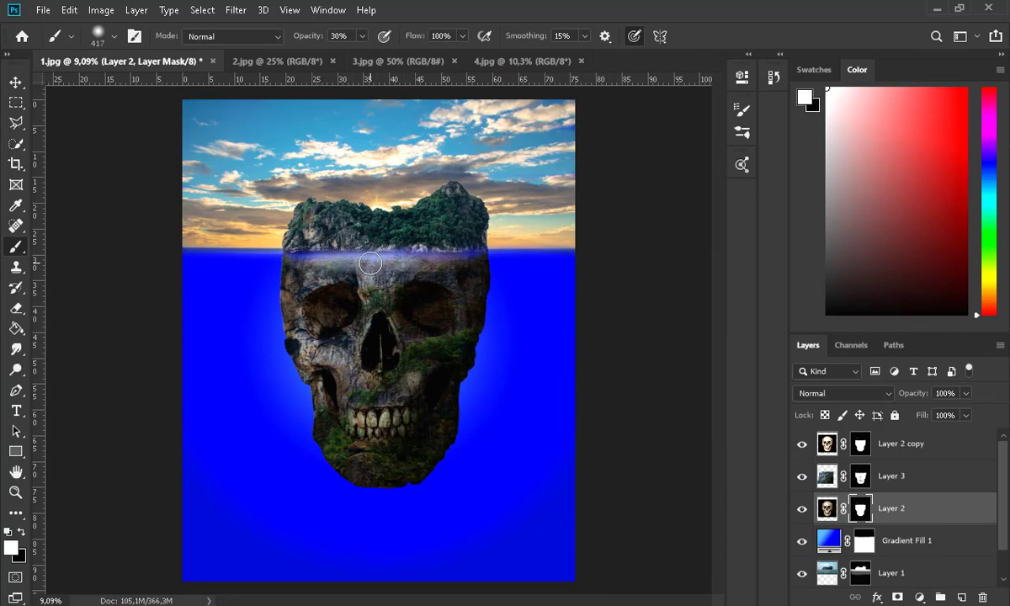
# Open the orange lens flare image Optical-7 from the Lens-Flares-PSDBox folder.
pyautogui.click(49, 10)
pyautogui.click(51, 39)
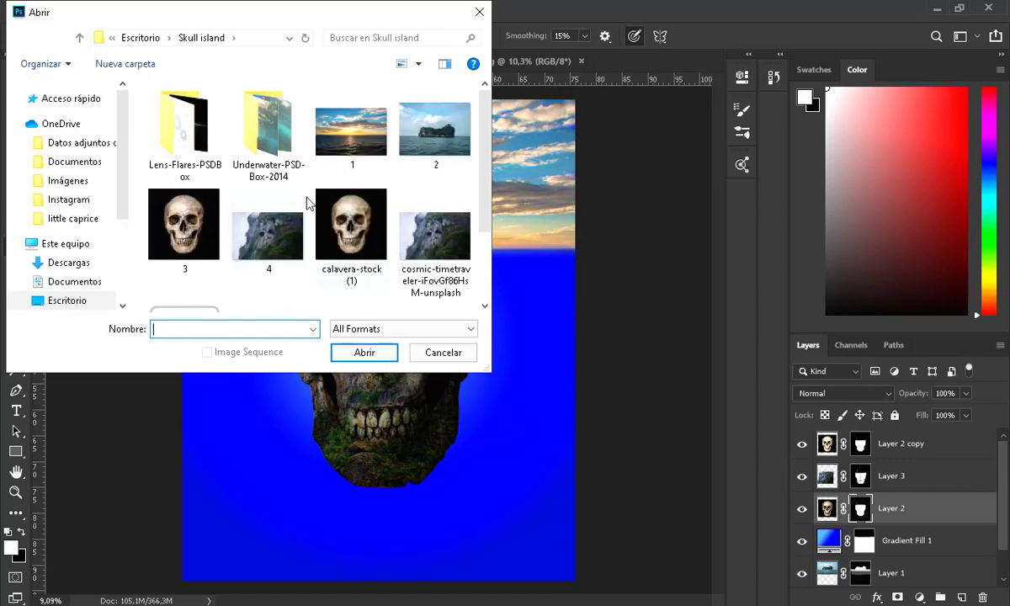
pyautogui.doubleClick(185, 130)
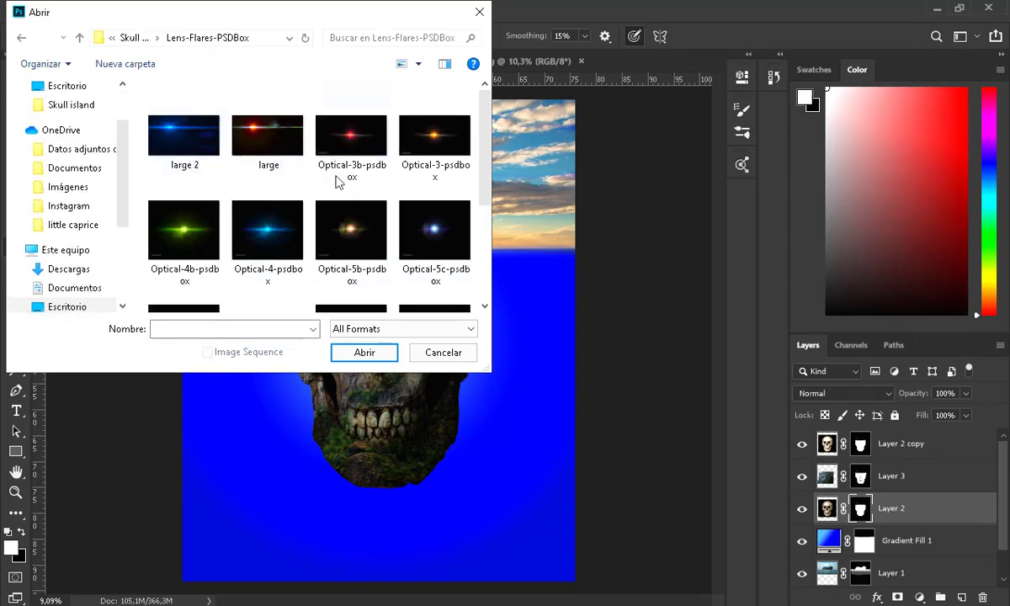
pyautogui.scroll(-3, 346, 186)
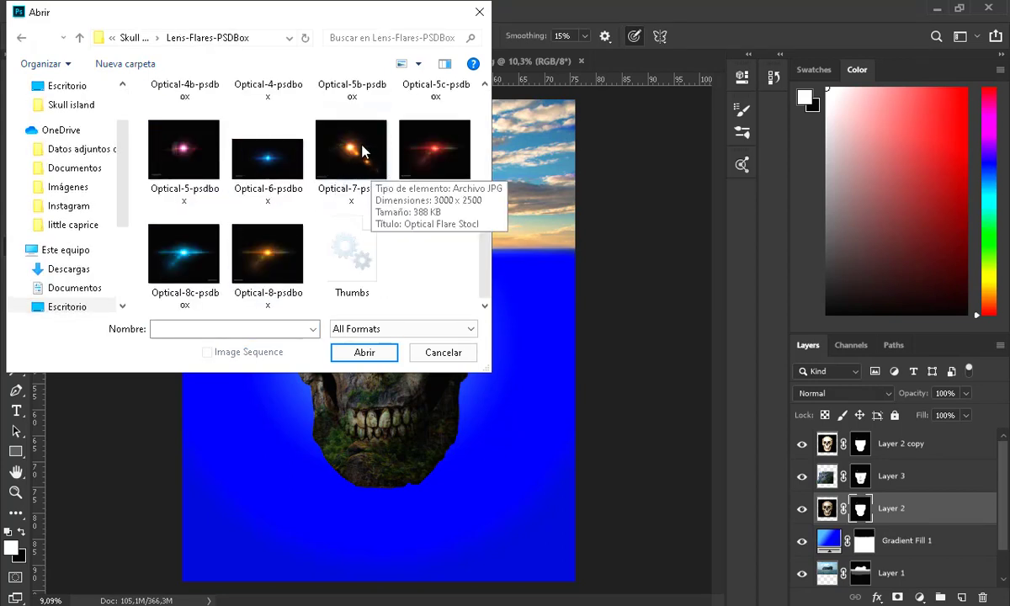
pyautogui.click(344, 165)
pyautogui.doubleClick(357, 164)
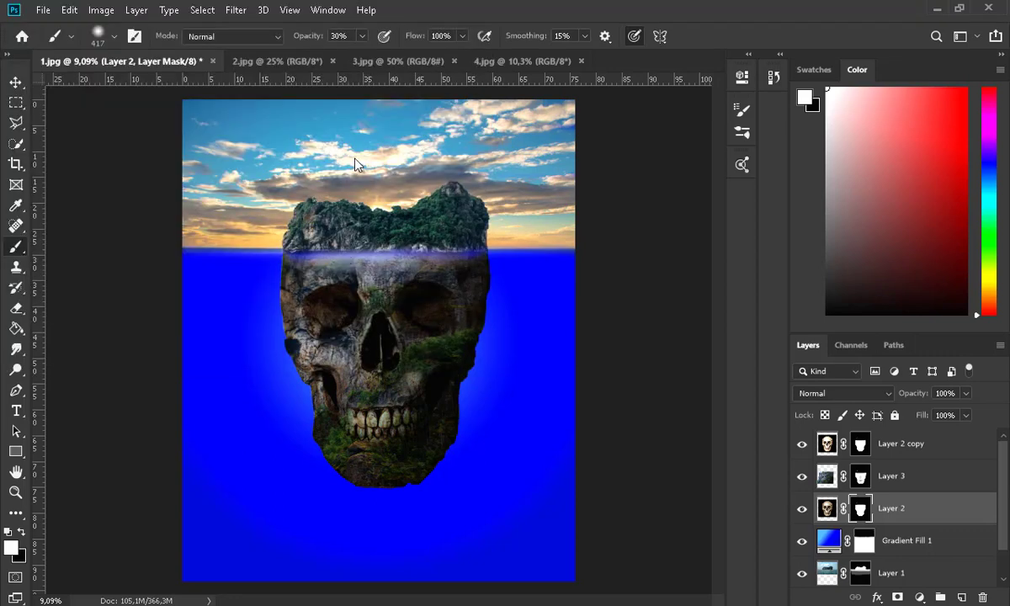
pyautogui.click(579, 303)
pyautogui.press('b')
pyautogui.scroll(-1, 195, 200)
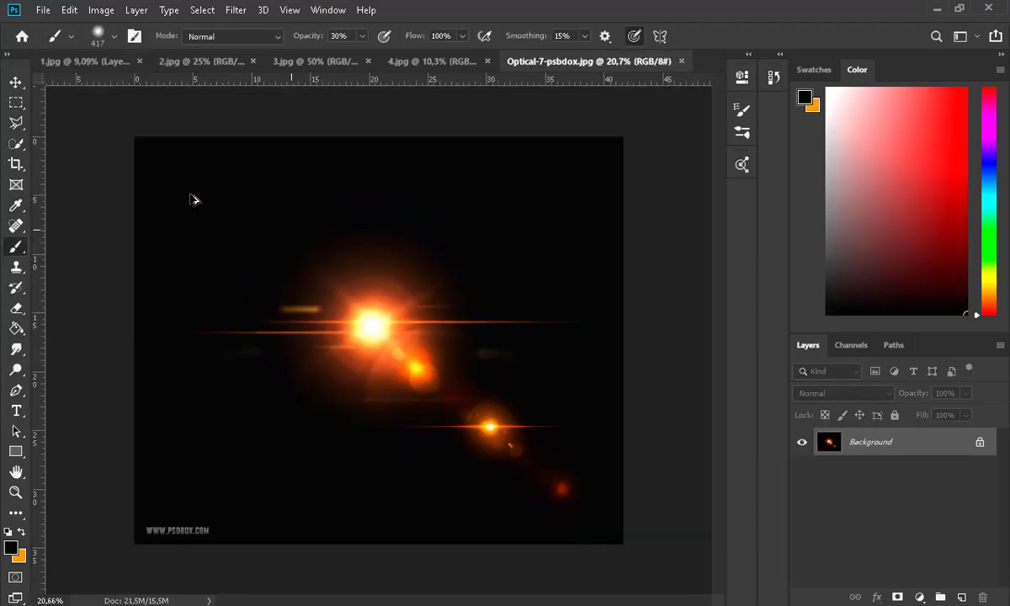
# Copy the entire lens flare image and paste it into the 1.jpg composite above the Multiply skull copy.
pyautogui.click(15, 101)
pyautogui.moveTo(126, 131); pyautogui.dragTo(625, 544)
pyautogui.hotkey('ctrl', 'c')
pyautogui.click(92, 62)
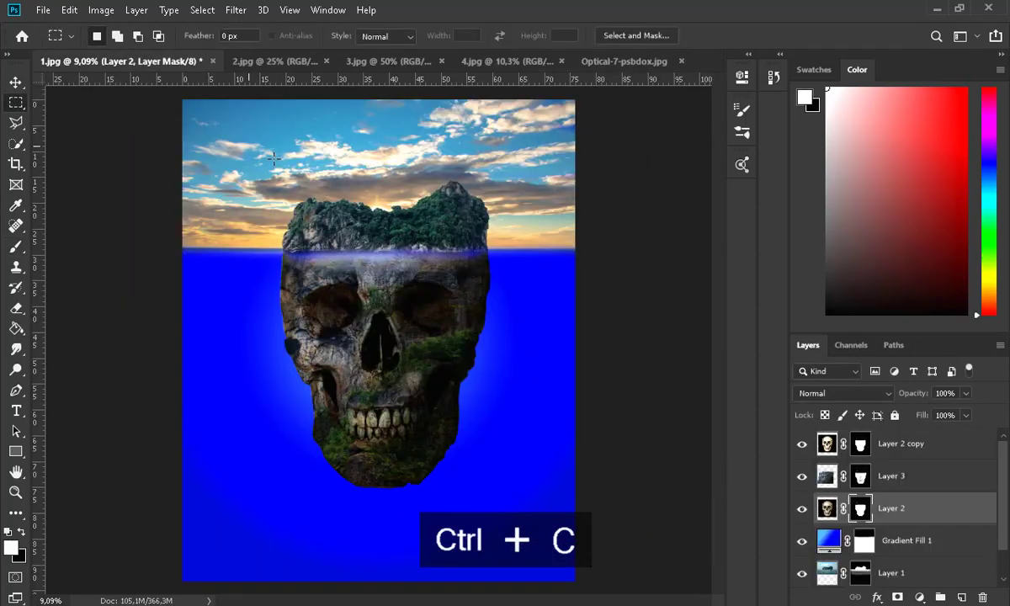
pyautogui.click(940, 453)
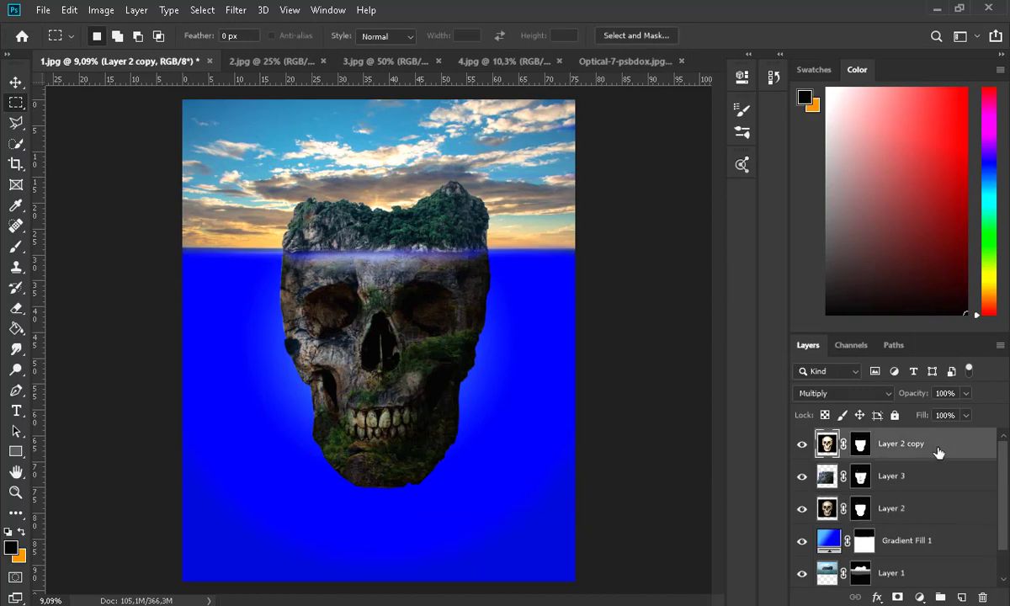
pyautogui.hotkey('ctrl', 'shift', 'v')
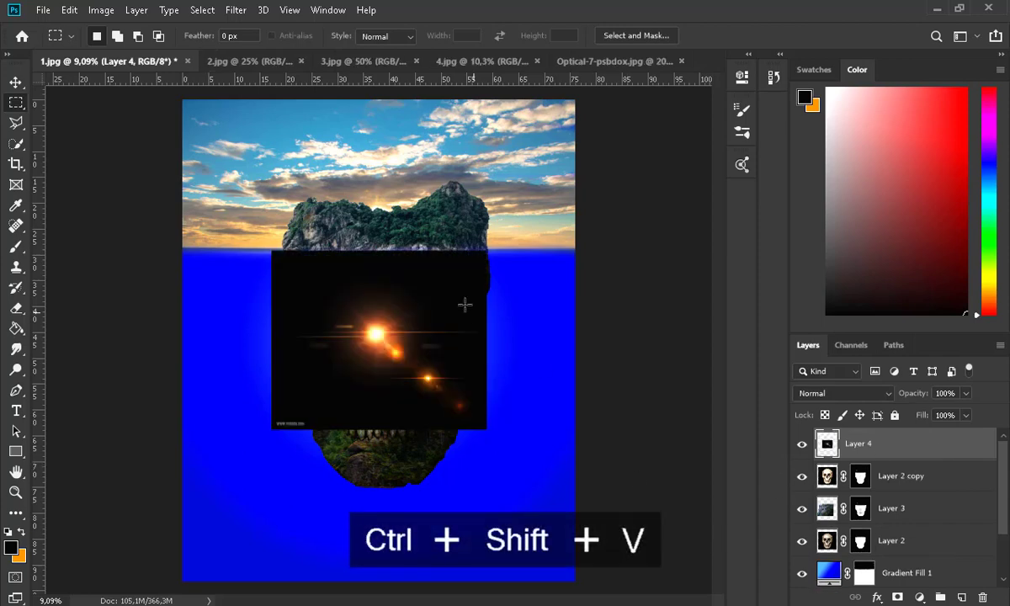
# Move the flare layer up over the island's left side and set its blend mode to Screen.
pyautogui.click(15, 81)
pyautogui.moveTo(414, 310); pyautogui.dragTo(333, 194)
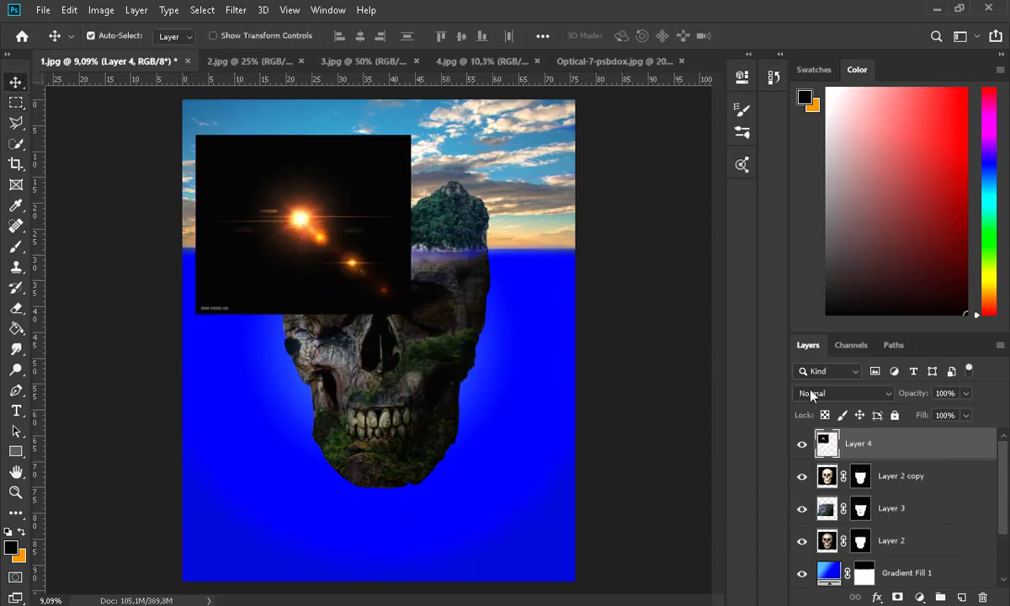
pyautogui.click(829, 394)
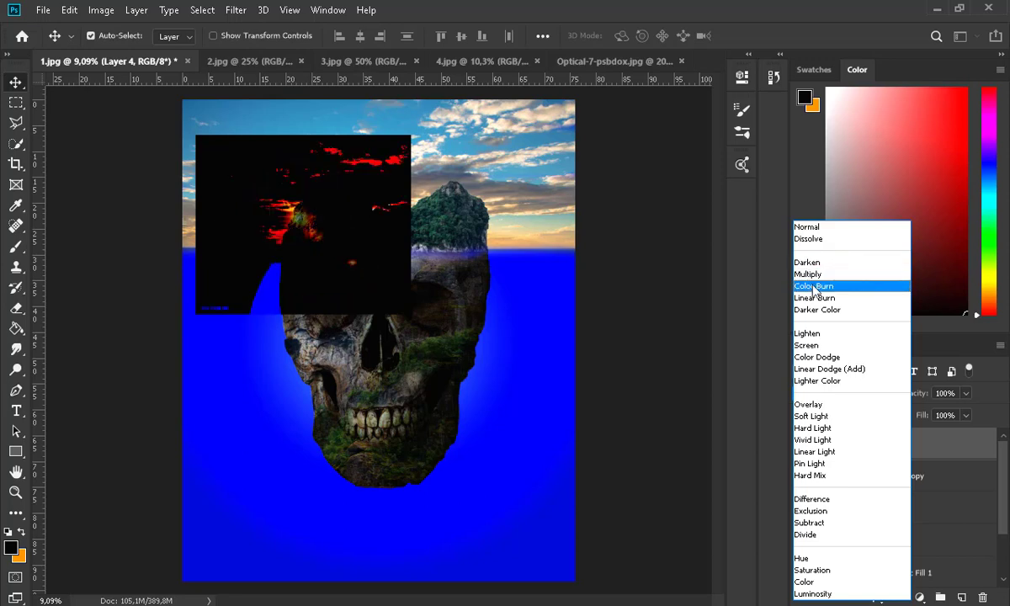
pyautogui.click(824, 346)
# Scale the flare layer proportionally to 195.76% and position its main glow at the island's upper left edge.
pyautogui.hotkey('ctrl', 't')
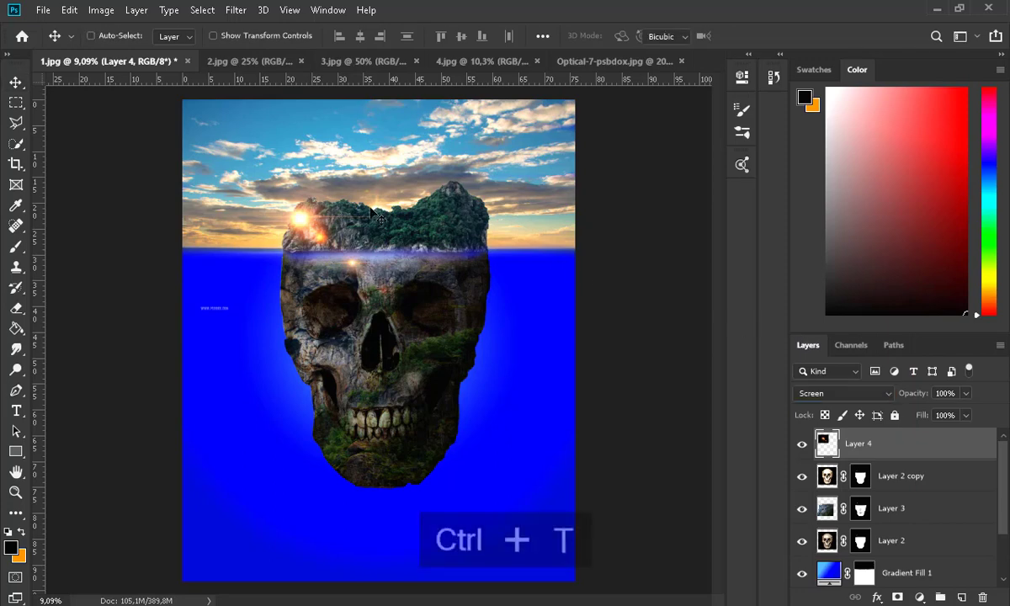
pyautogui.moveTo(408, 137); pyautogui.dragTo(542, 89)
pyautogui.moveTo(313, 227); pyautogui.dragTo(306, 222)
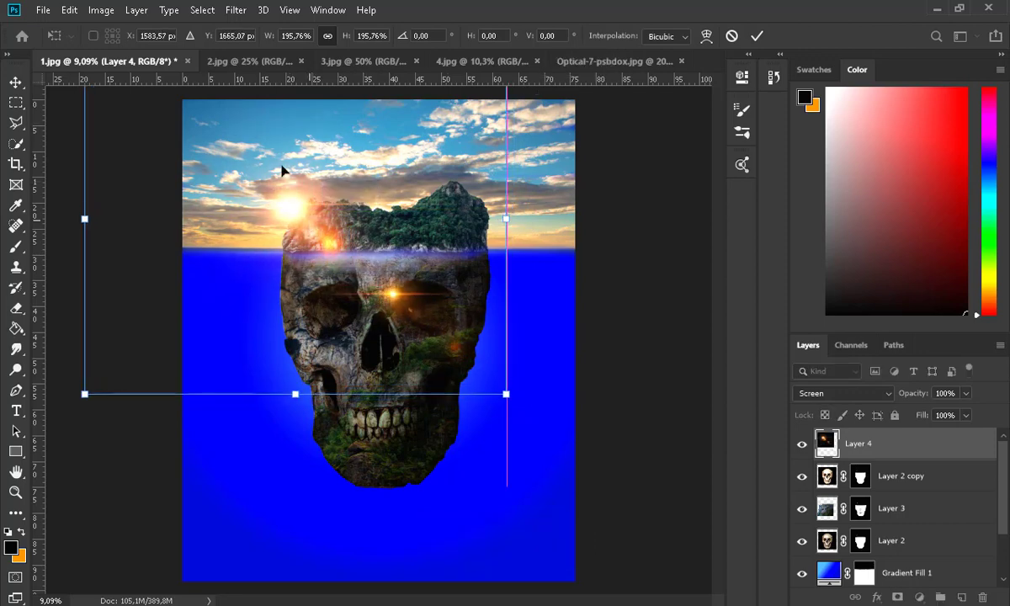
pyautogui.click(15, 82)
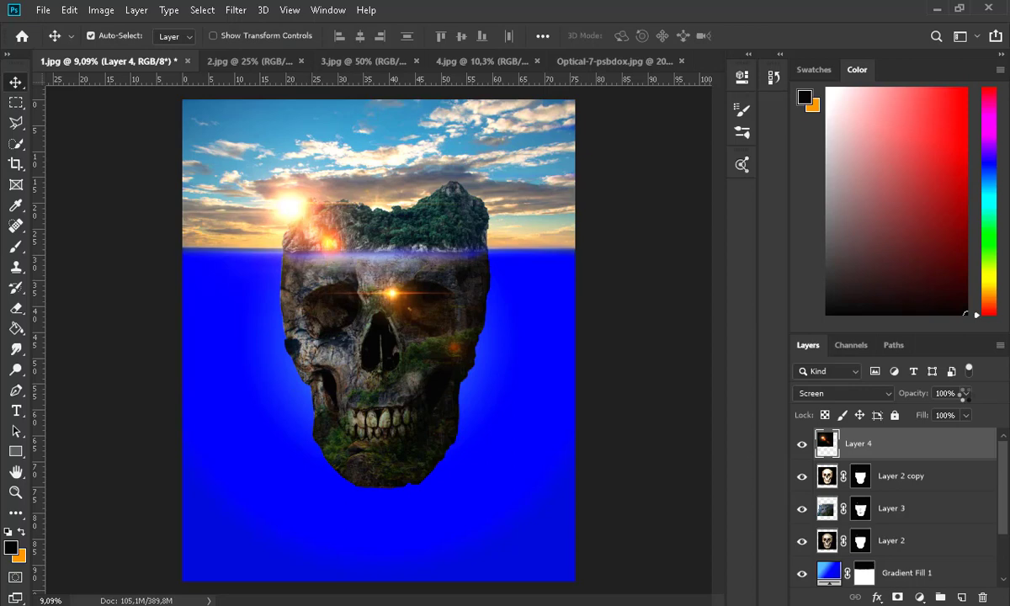
# Soften the flare layer with a Gaussian Blur, raising the radius until its bright spots become diffuse glows.
pyautogui.click(237, 12)
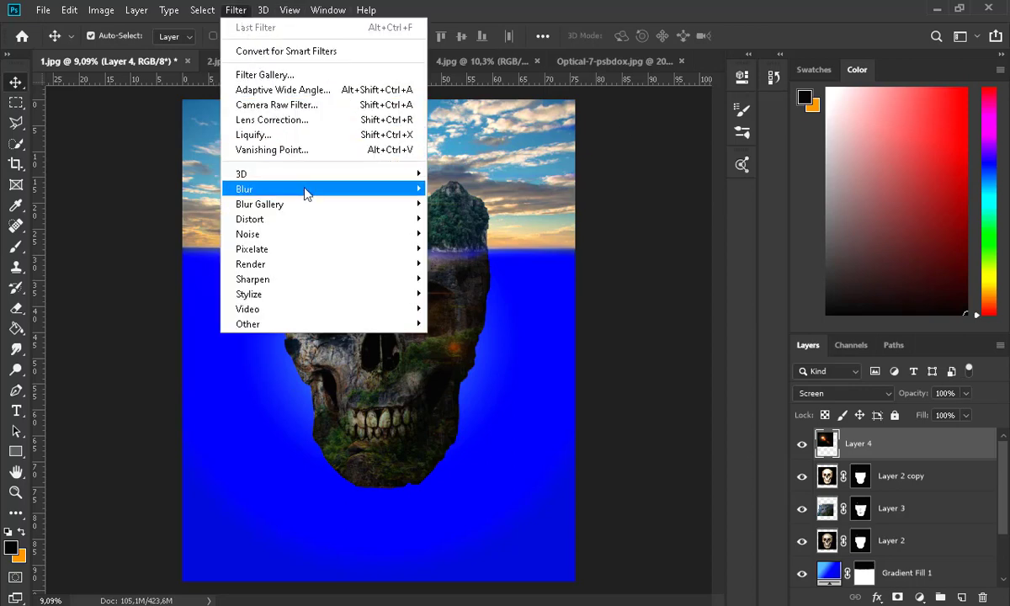
pyautogui.moveTo(305, 188)
pyautogui.click(469, 249)
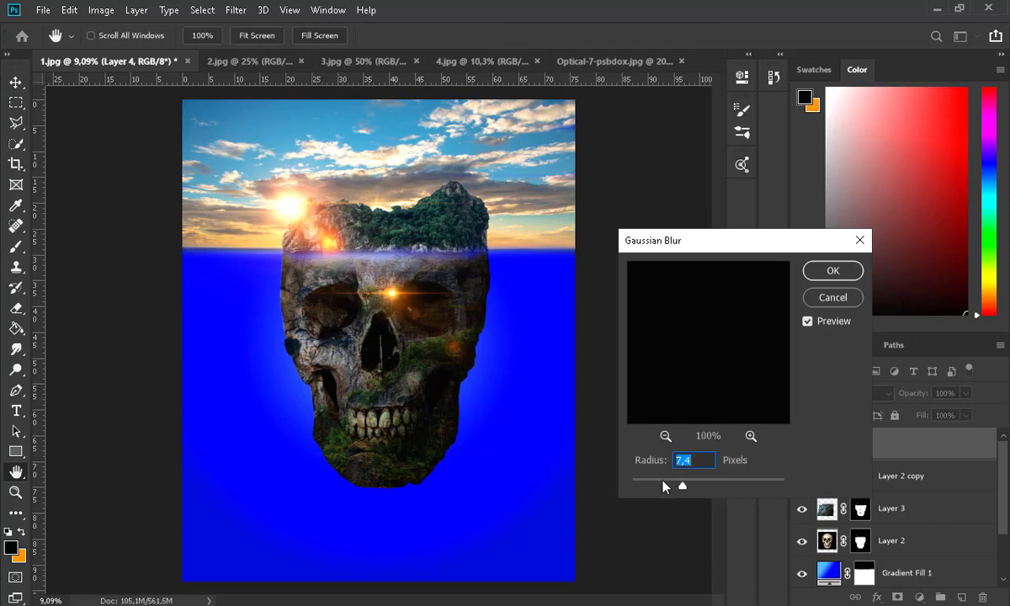
pyautogui.moveTo(697, 486); pyautogui.dragTo(745, 488)
pyautogui.click(832, 271)
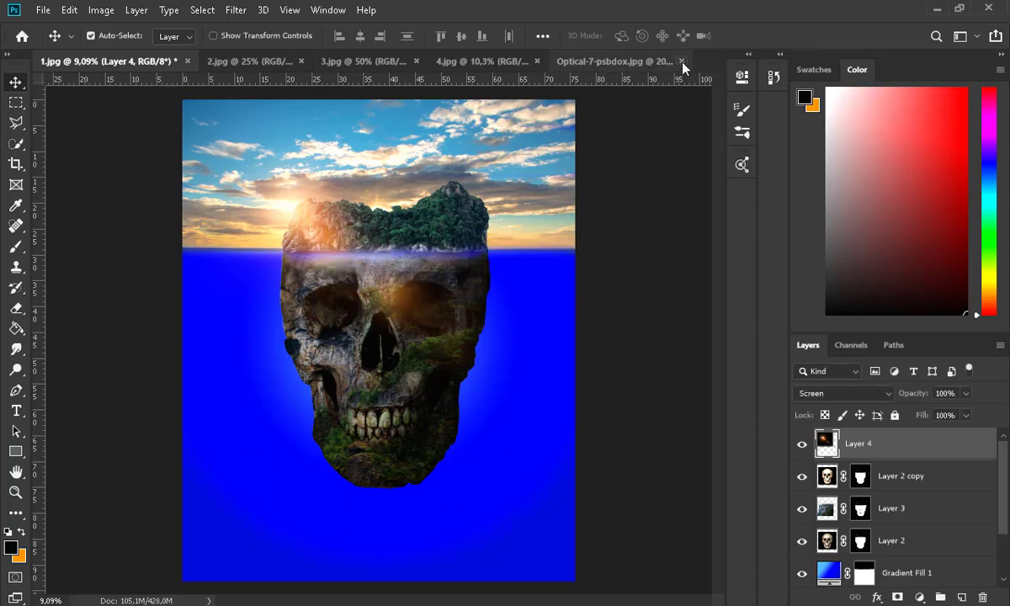
# Open the lens flare image Optical-3-psdbox from the Lens-Flares-PSDBox folder.
pyautogui.click(43, 10)
pyautogui.click(72, 42)
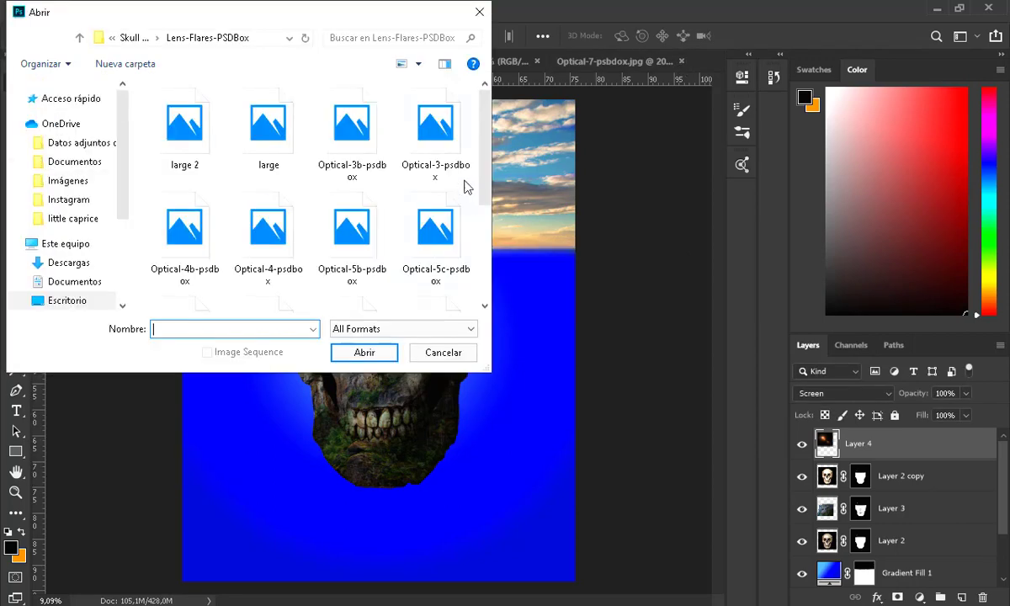
pyautogui.doubleClick(425, 143)
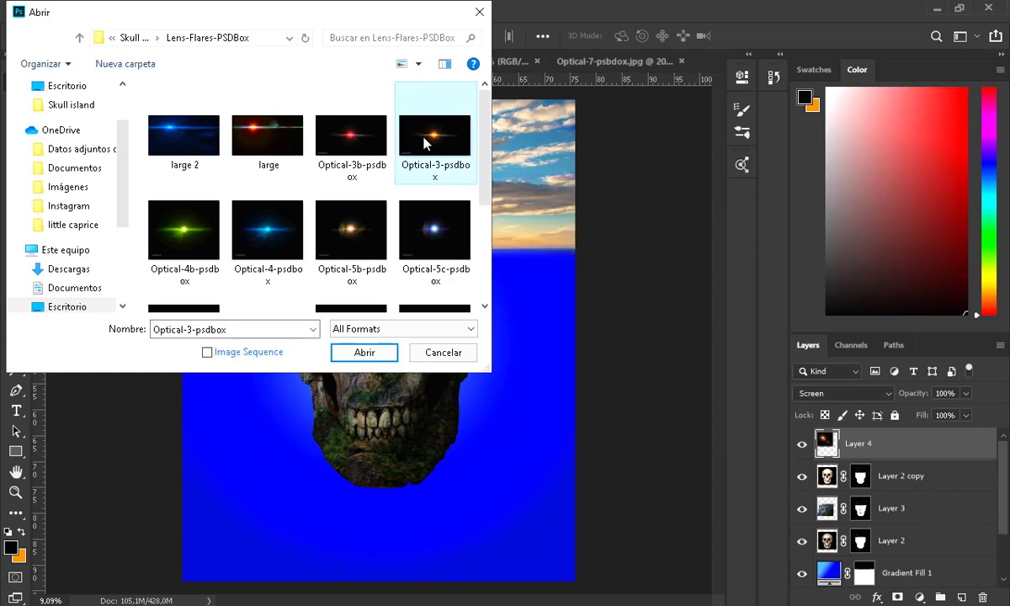
# Copy the whole Optical-3-psdbox flare image into the 1.jpg composite as a new layer and set its blend mode to Screen.
pyautogui.click(579, 301)
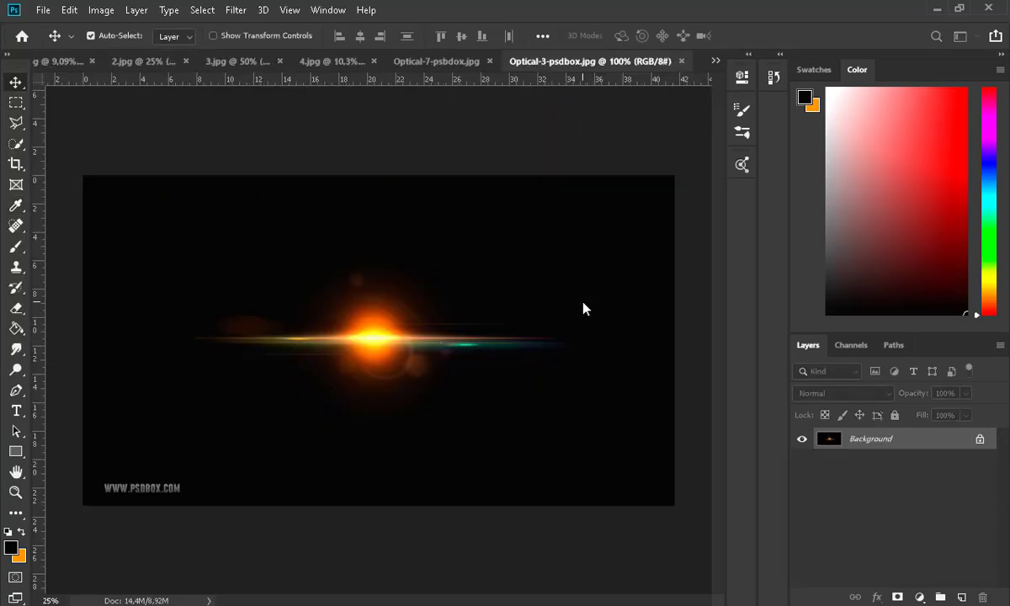
pyautogui.click(15, 102)
pyautogui.moveTo(82, 175); pyautogui.dragTo(675, 506)
pyautogui.hotkey('ctrl', 'c')
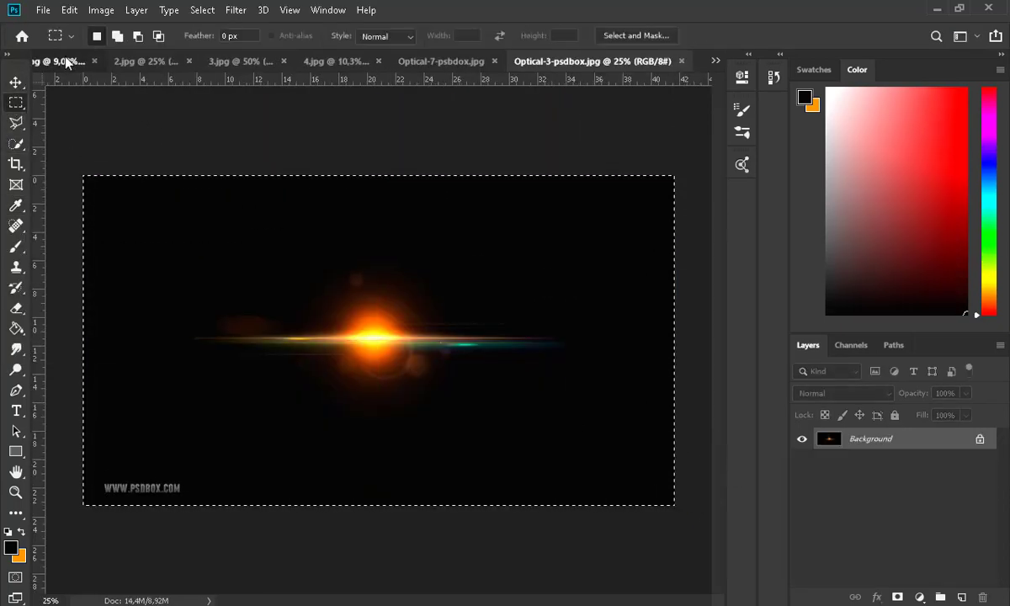
pyautogui.hotkey('ctrl', 'Tab')
pyautogui.hotkey('ctrl', 'v')
pyautogui.click(842, 393)
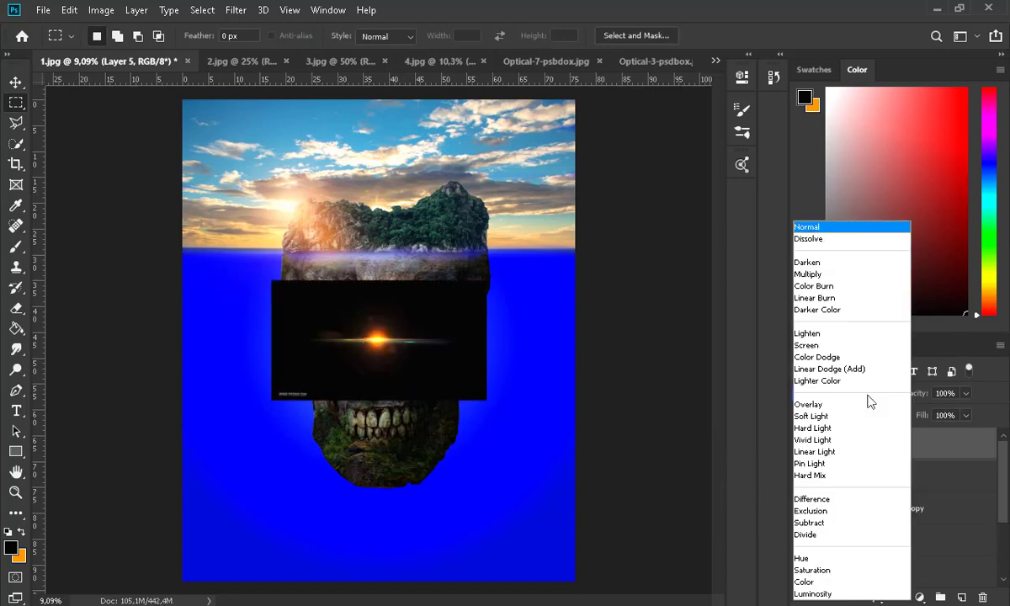
pyautogui.click(830, 344)
# Scale the new flare layer proportionally to 276.94% and position its bright center over the sun at the island's left edge.
pyautogui.hotkey('ctrl', 't')
pyautogui.moveTo(339, 334); pyautogui.dragTo(286, 244)
pyautogui.moveTo(399, 264); pyautogui.dragTo(588, 370)
pyautogui.moveTo(319, 251); pyautogui.dragTo(324, 255)
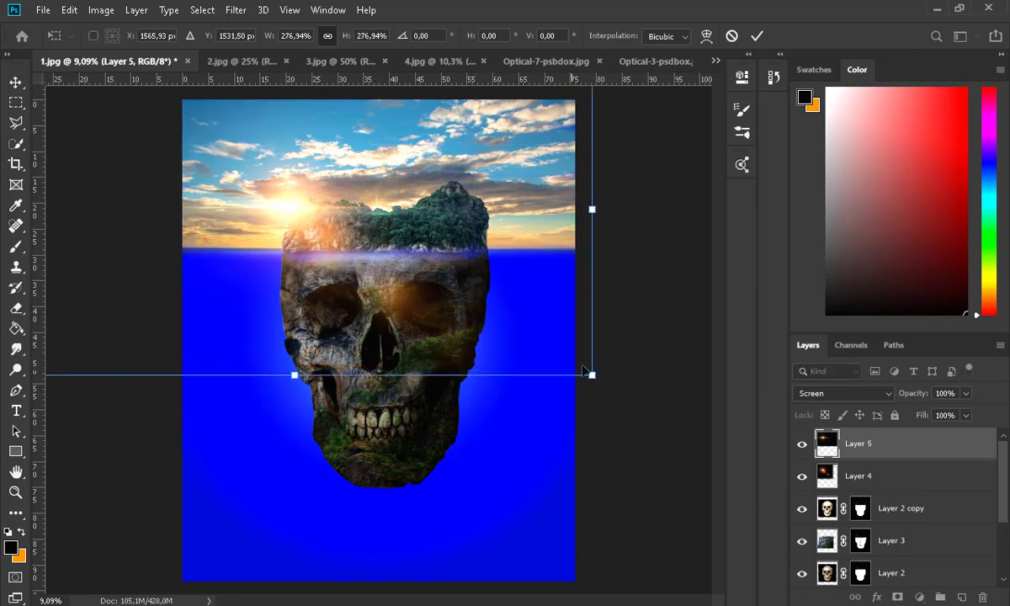
pyautogui.click(15, 83)
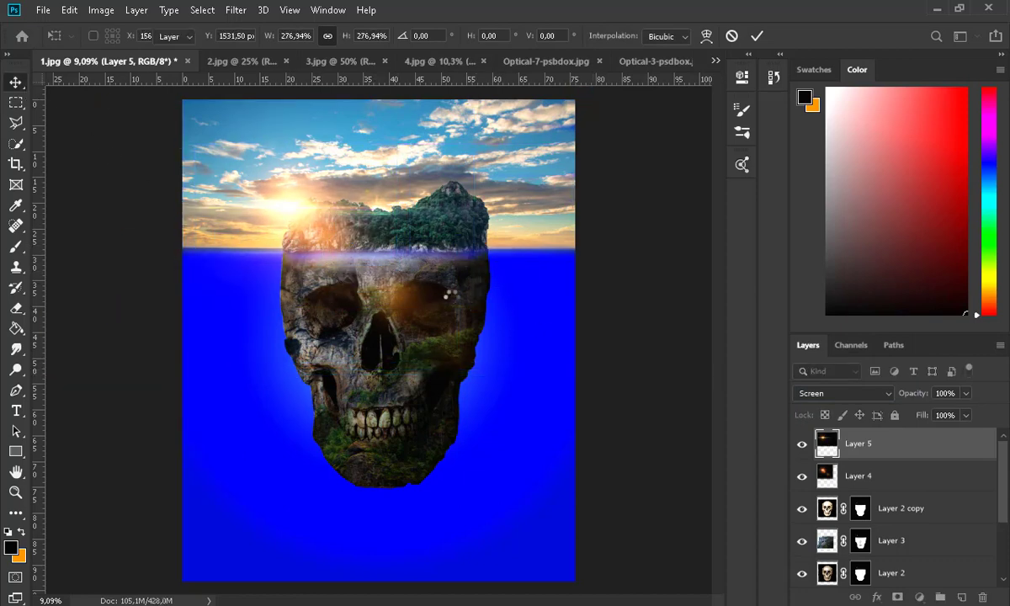
# Identify the island layer by toggling its visibility, and duplicate Layer 1 with its mask.
pyautogui.scroll(-2, 449, 293)
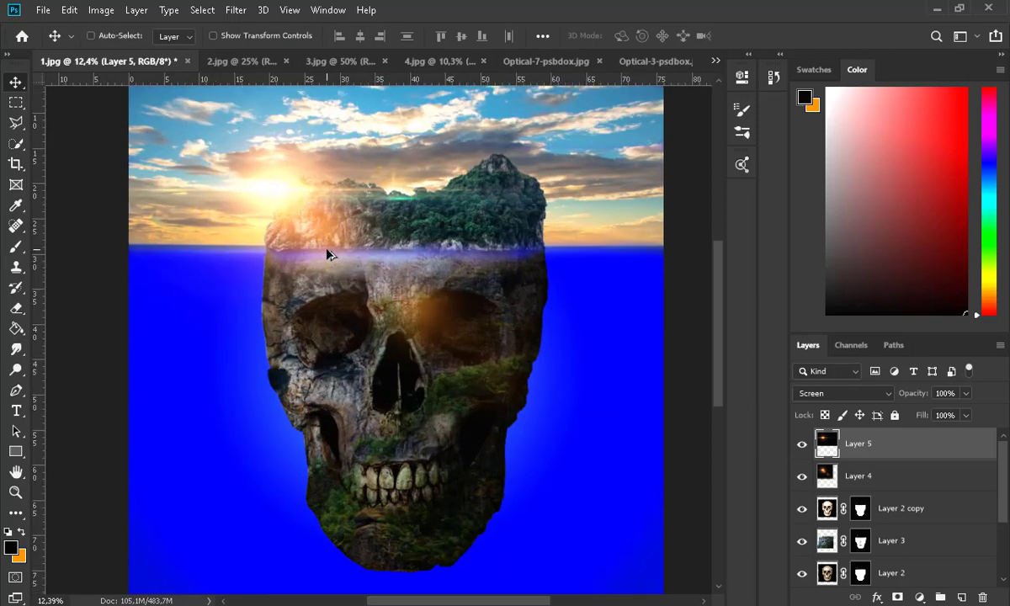
pyautogui.scroll(5, 327, 252)
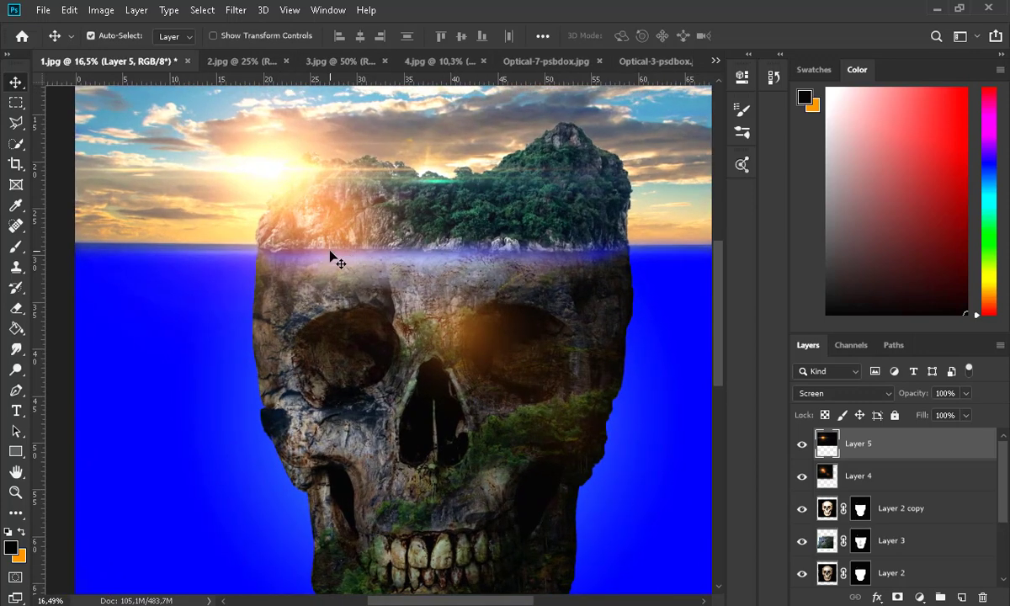
pyautogui.scroll(-2, 825, 534)
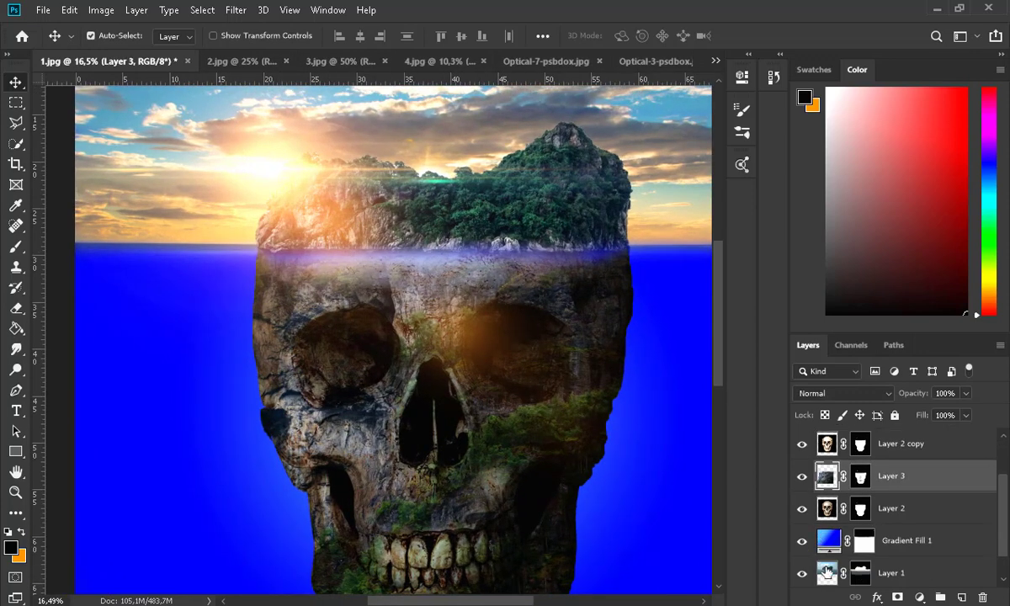
pyautogui.click(815, 572)
pyautogui.click(805, 572)
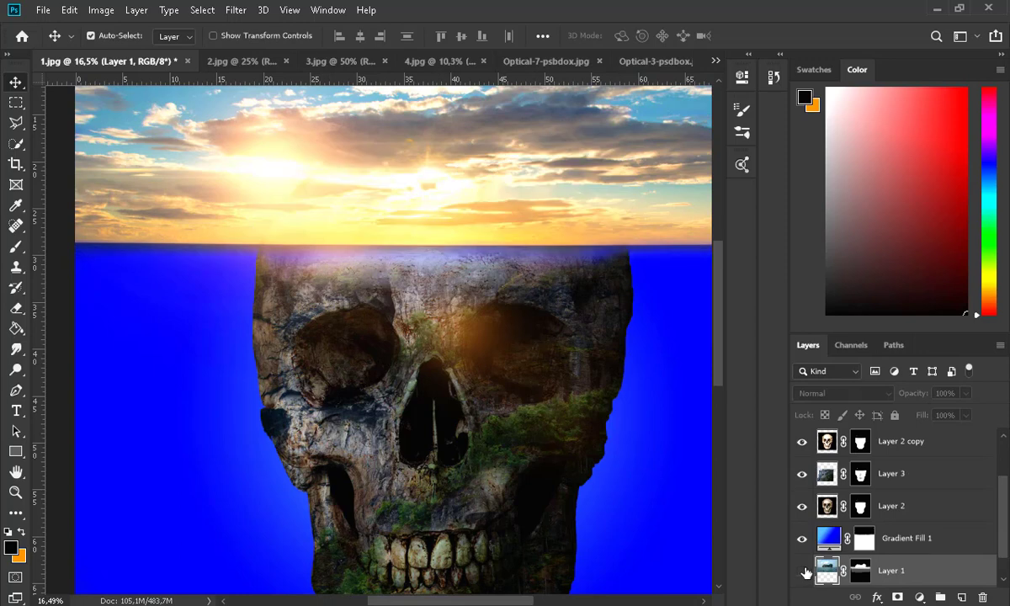
pyautogui.click(804, 572)
pyautogui.rightClick(804, 572)
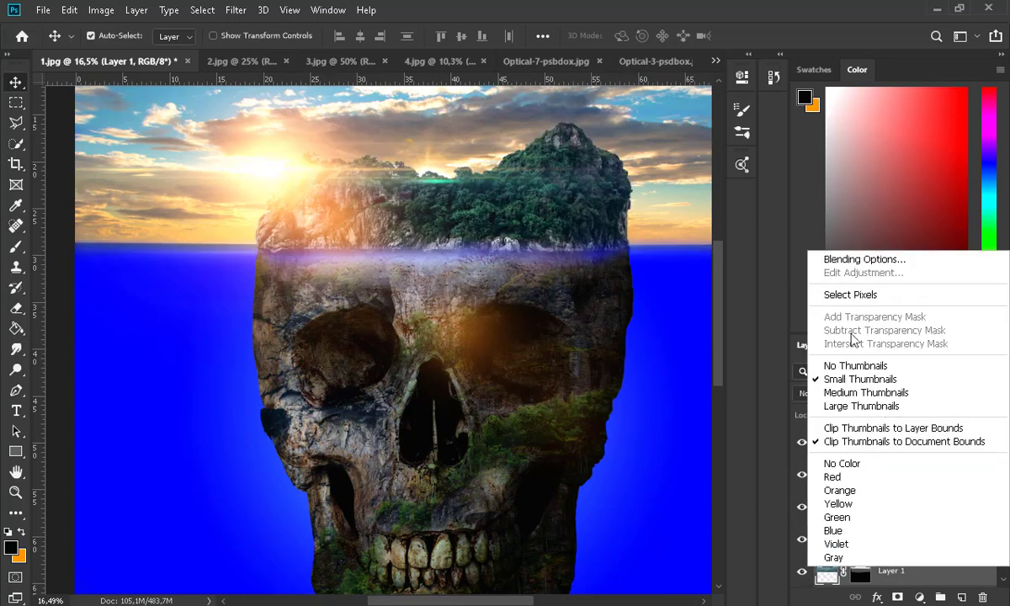
pyautogui.click(844, 557)
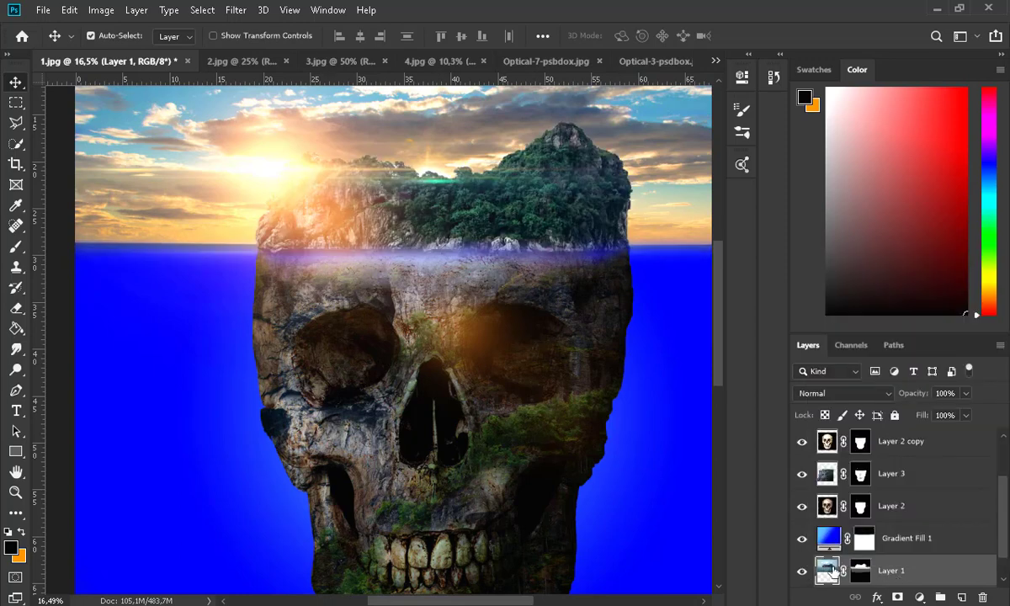
pyautogui.hotkey('ctrl', 'j')
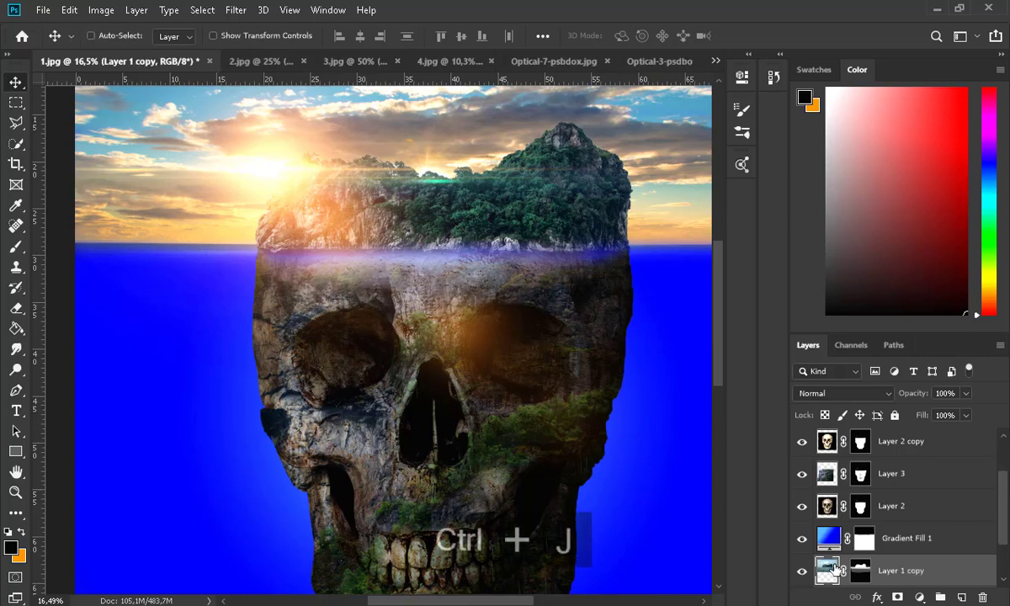
pyautogui.scroll(-2, 829, 572)
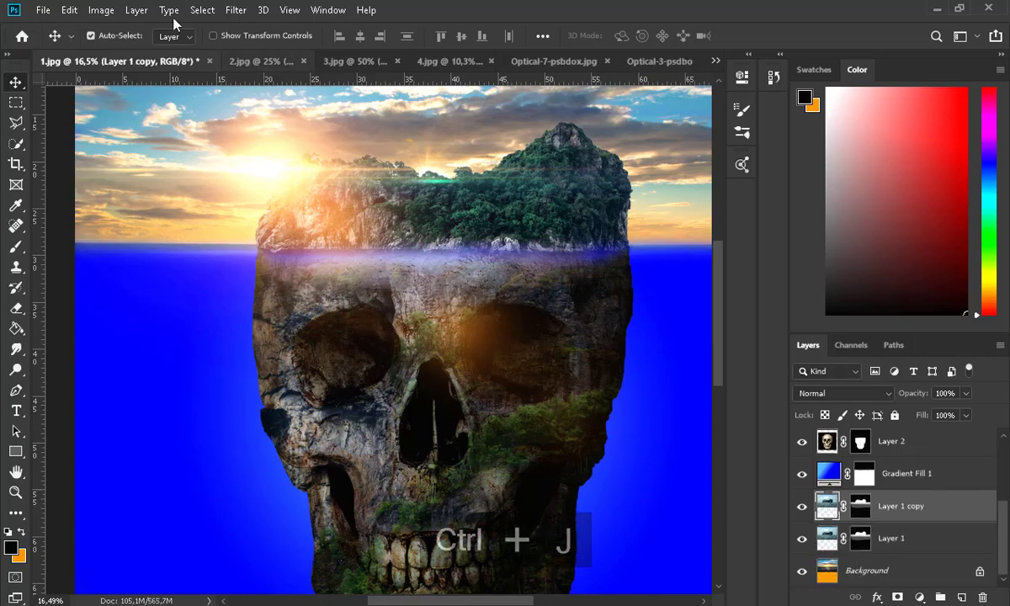
# Colorize the duplicated island layer in warm orange using Hue/Saturation with hue 37 and saturation 51.
pyautogui.click(105, 11)
pyautogui.moveTo(130, 50)
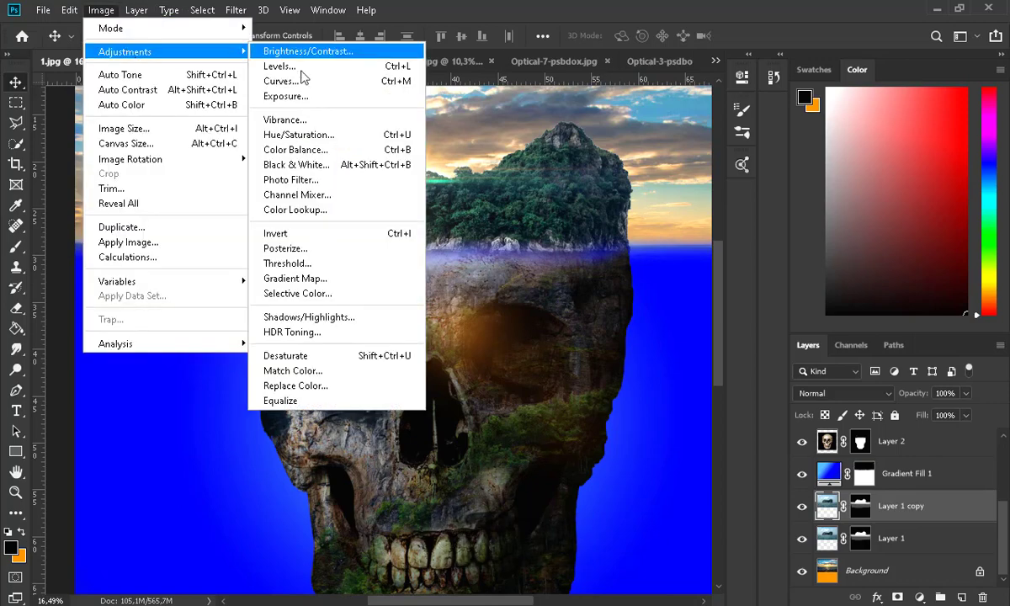
pyautogui.click(311, 135)
pyautogui.click(870, 339)
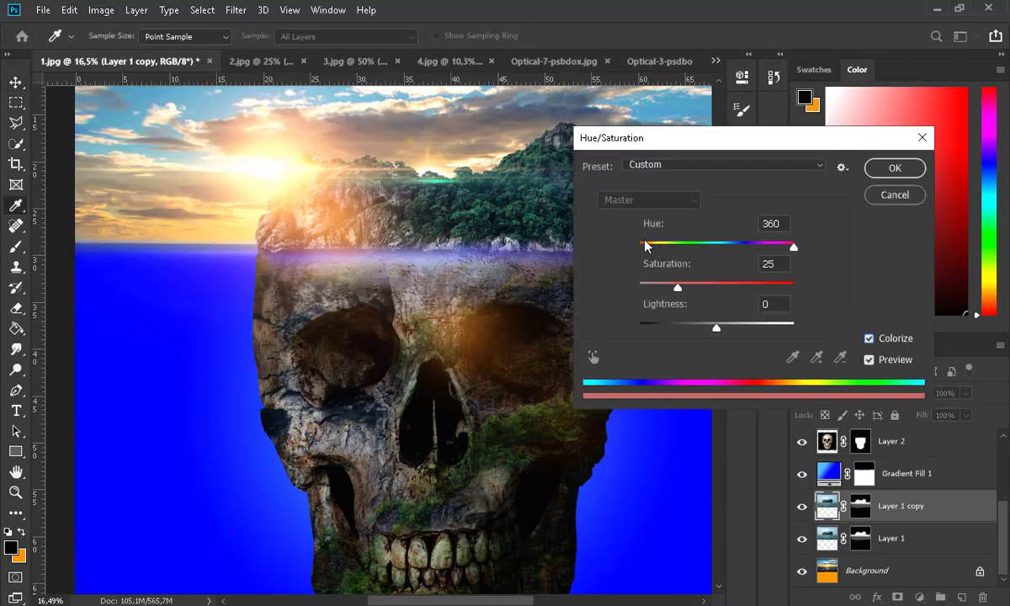
pyautogui.moveTo(793, 246); pyautogui.dragTo(730, 287)
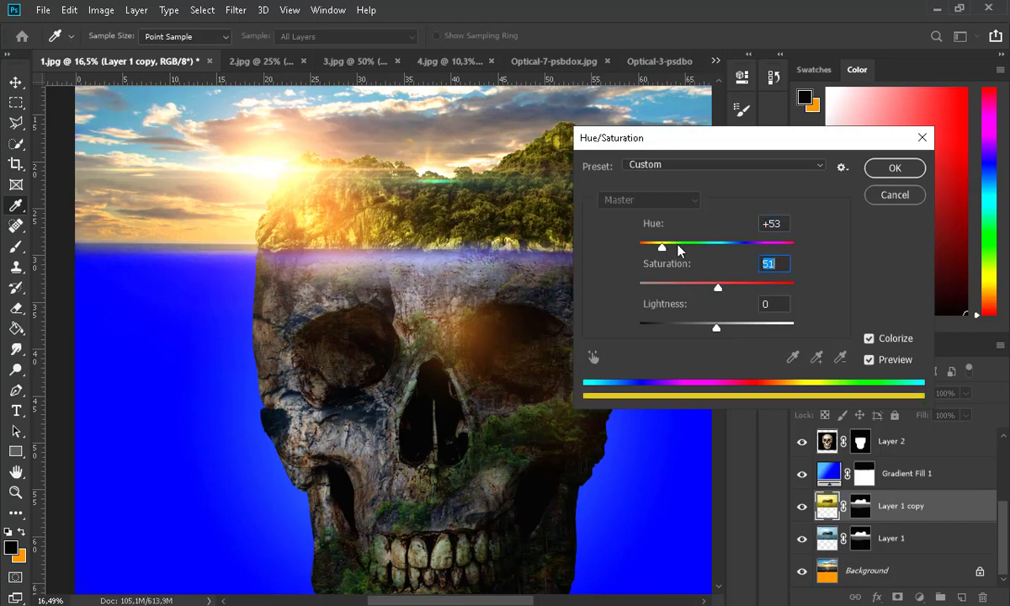
pyautogui.moveTo(659, 249); pyautogui.dragTo(658, 248)
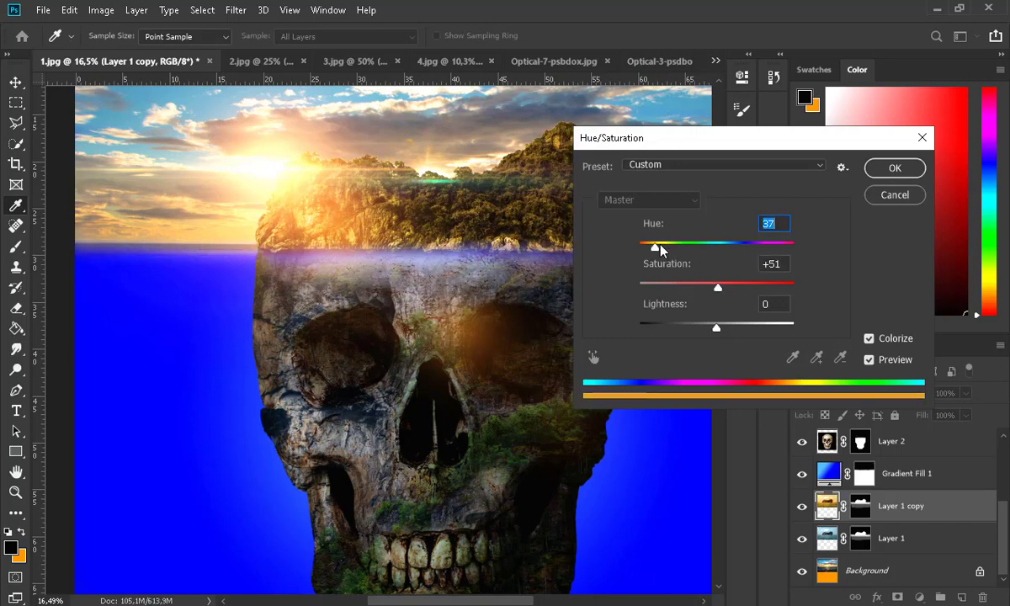
pyautogui.click(895, 168)
pyautogui.press('v')
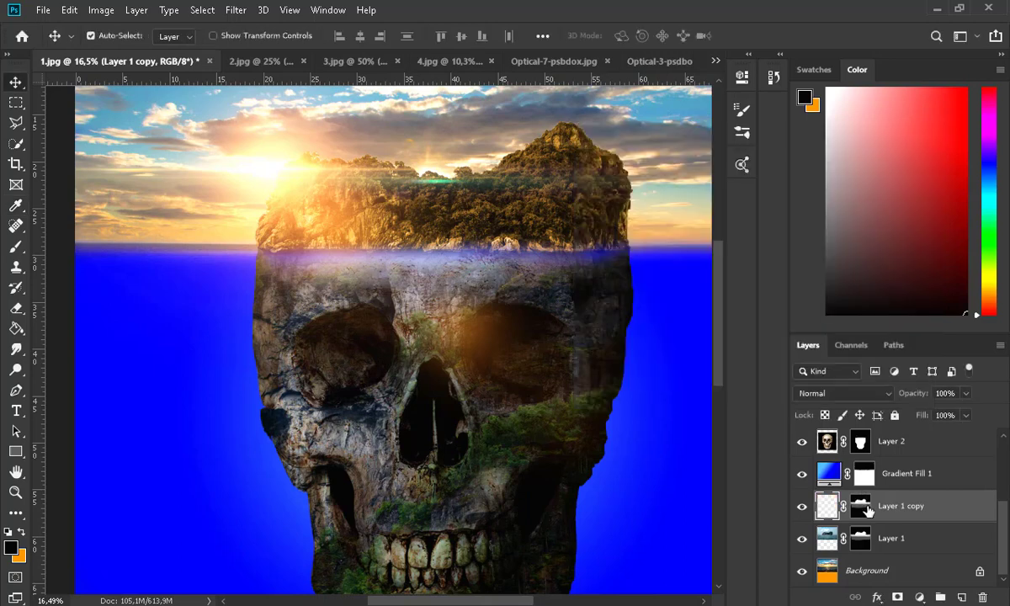
# Paint black at 64% brush opacity on the island copy's layer mask to reduce the orange tint across the vegetation and peak.
pyautogui.click(860, 506)
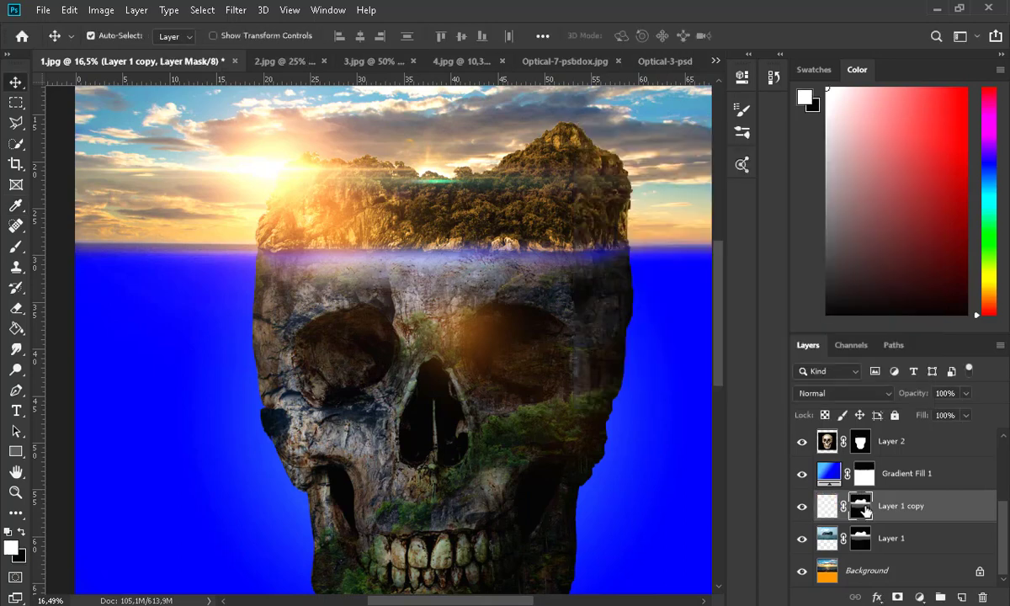
pyautogui.click(17, 249)
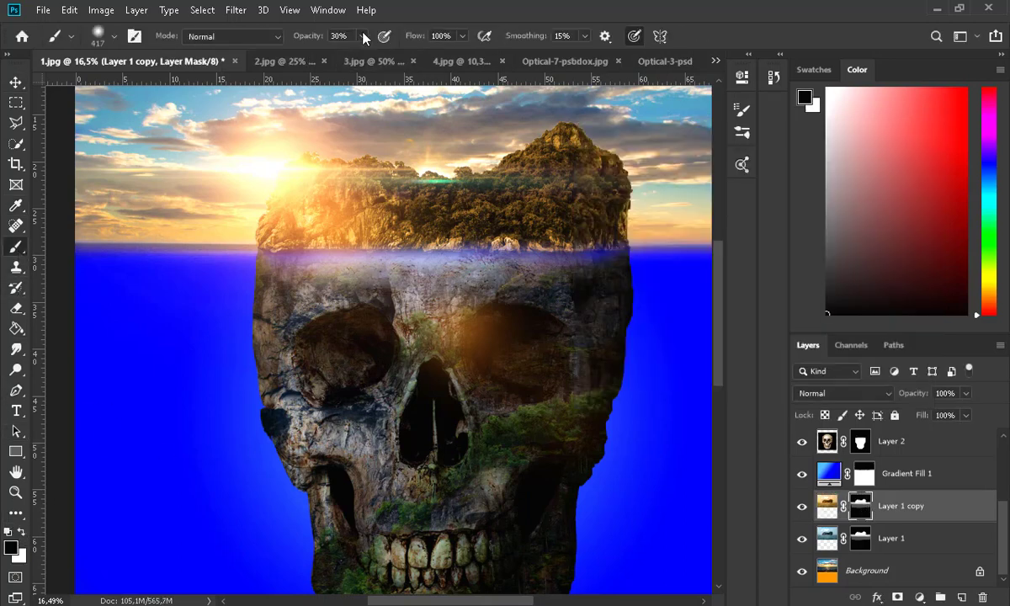
pyautogui.press('6')
pyautogui.press('4')
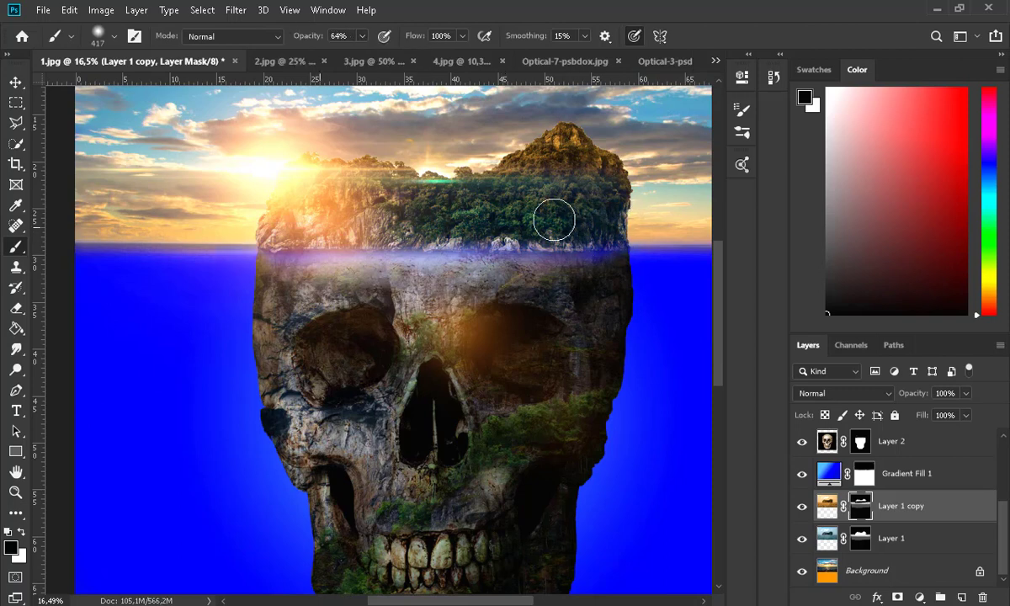
pyautogui.moveTo(399, 185); pyautogui.dragTo(531, 153)
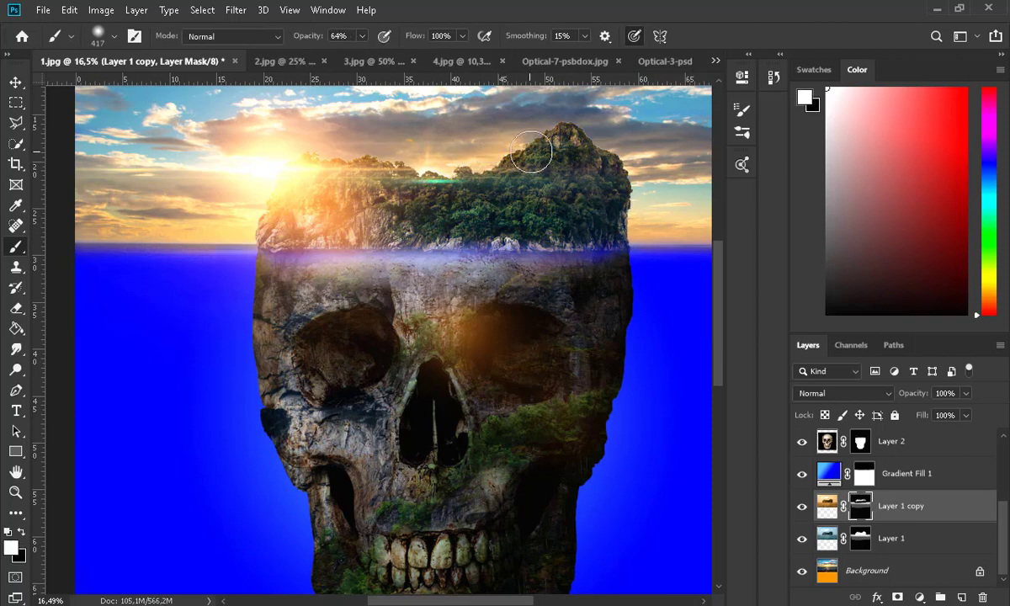
pyautogui.scroll(-1, 462, 189)
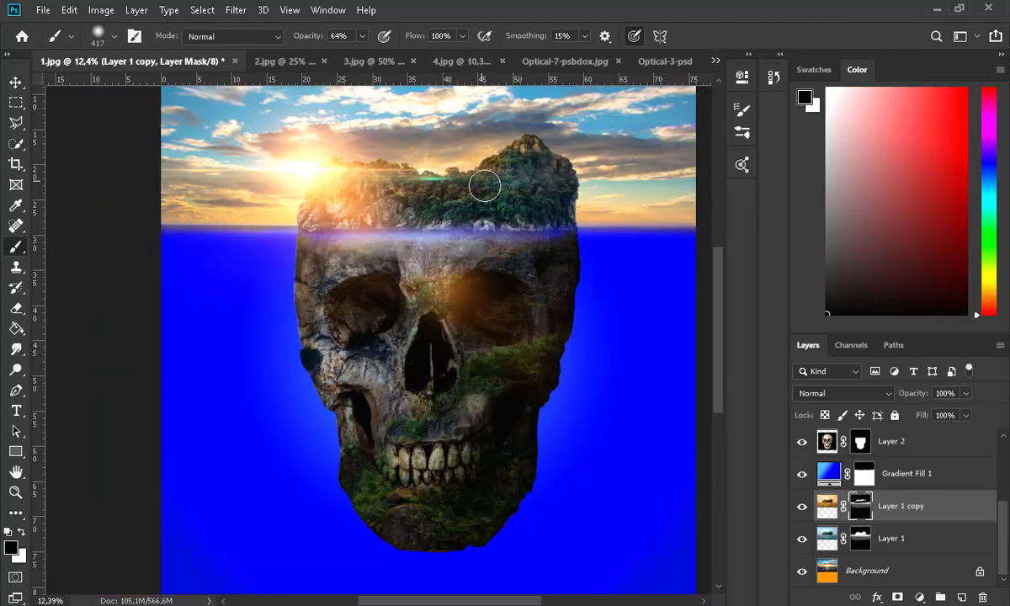
pyautogui.scroll(2, 485, 186)
pyautogui.press('x')
pyautogui.scroll(-3, 363, 210)
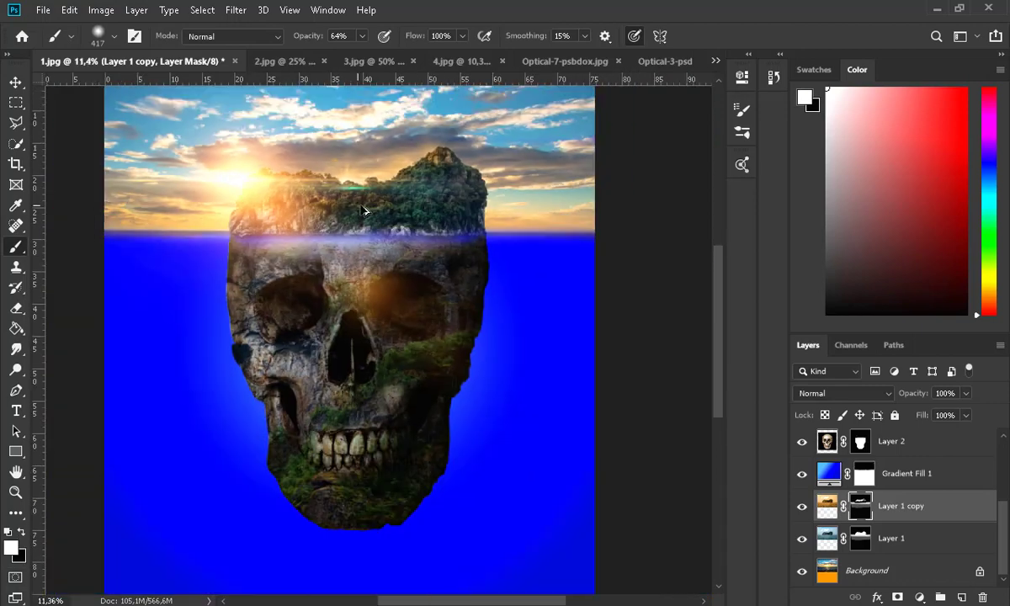
# Close the two lens flare images and browse the Underwater-PSD-Box-2014 folder for images to open.
pyautogui.click(704, 61)
pyautogui.click(683, 61)
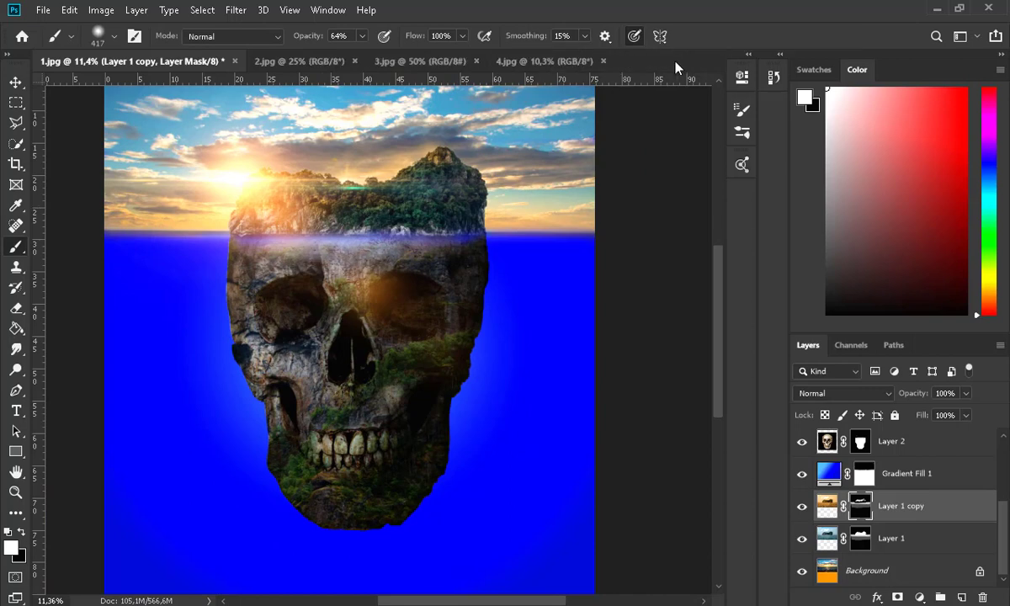
pyautogui.hotkey('ctrl', 'o')
pyautogui.click(134, 38)
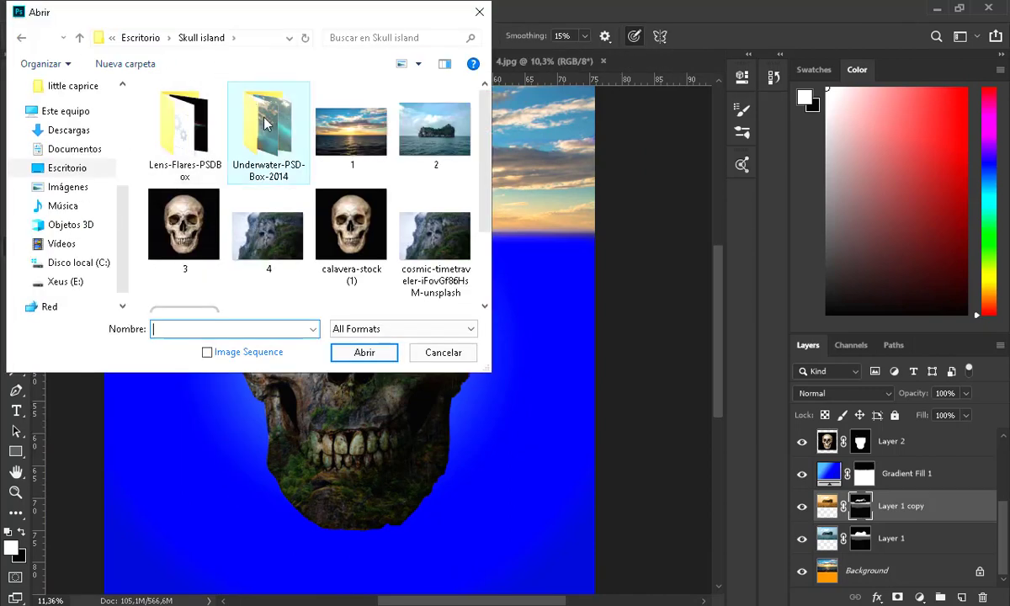
pyautogui.doubleClick(246, 109)
pyautogui.scroll(-3, 433, 193)
pyautogui.scroll(3, 437, 193)
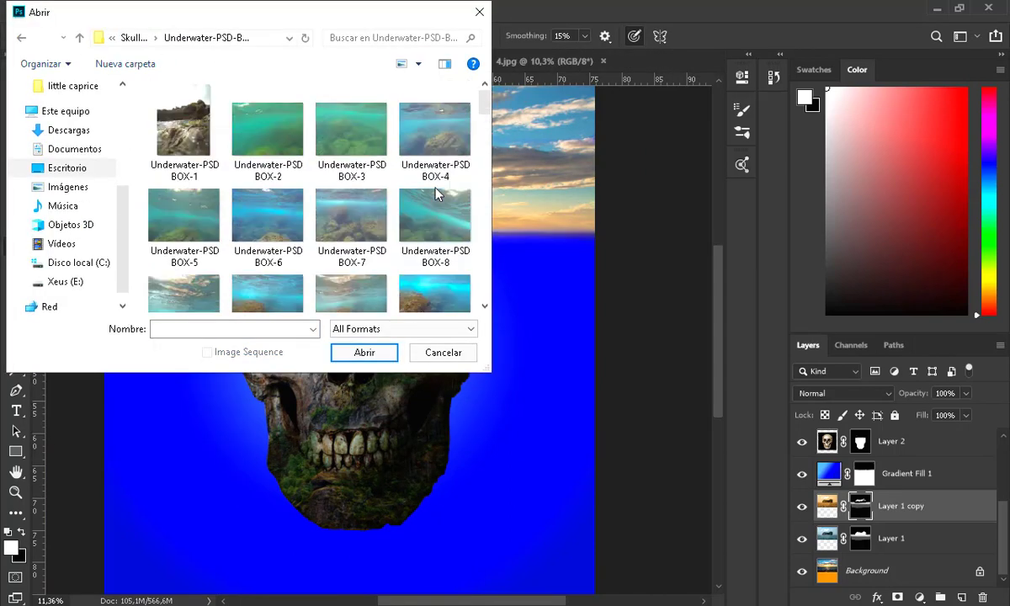
# Open the images Underwater-PSDBOX-2, Underwater-PSDBOX-33 and Underwater-PSDBOX-46 together, leaving their missing color profiles as they are.
pyautogui.click(280, 124)
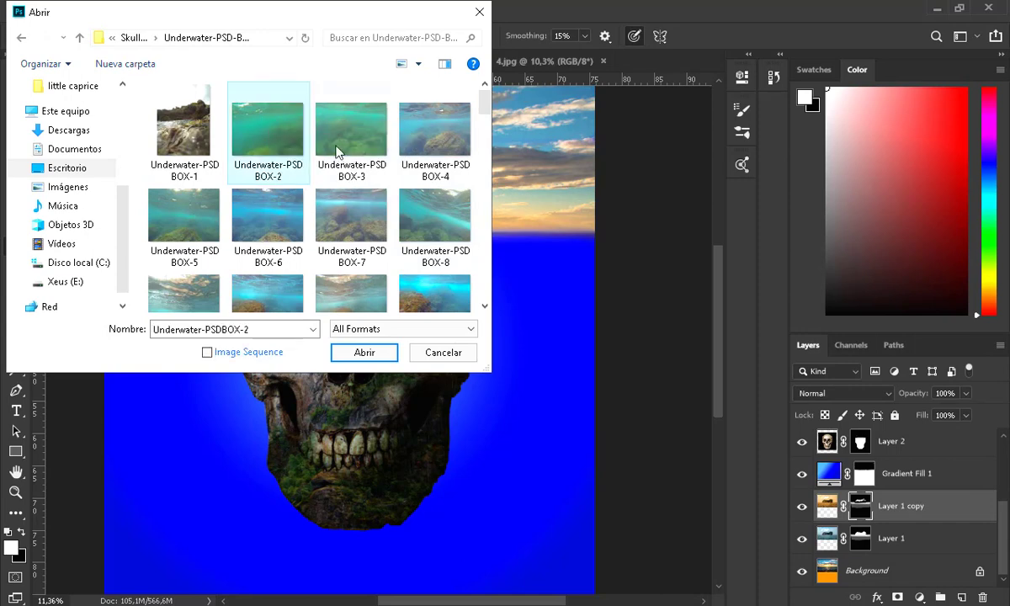
pyautogui.scroll(-8, 336, 151)
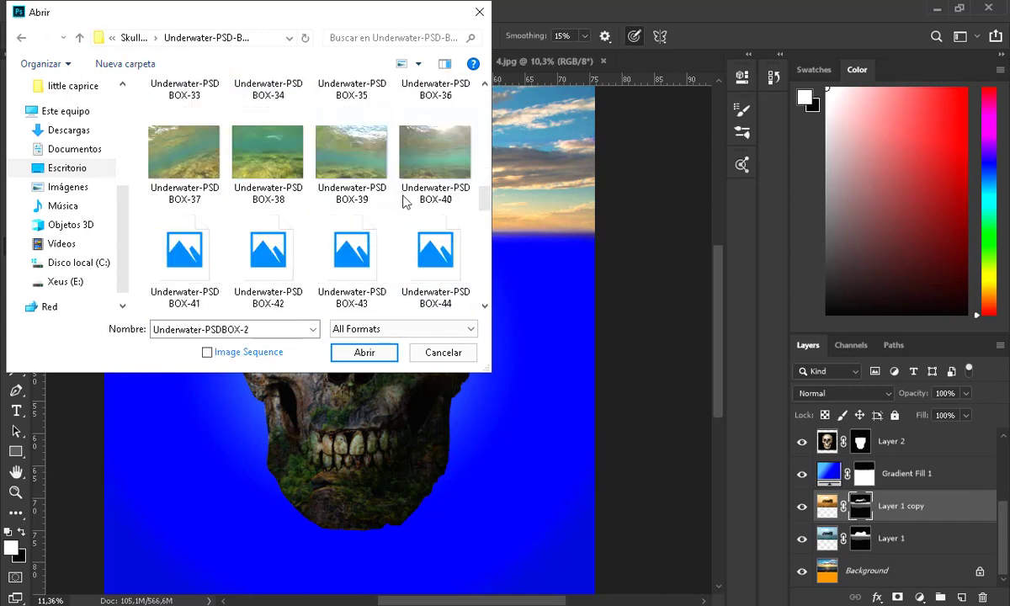
pyautogui.scroll(1, 403, 195)
pyautogui.scroll(1, 329, 205)
pyautogui.keyDown('ctrl'); pyautogui.click(193, 215); pyautogui.keyUp('ctrl')
pyautogui.scroll(-5, 313, 206)
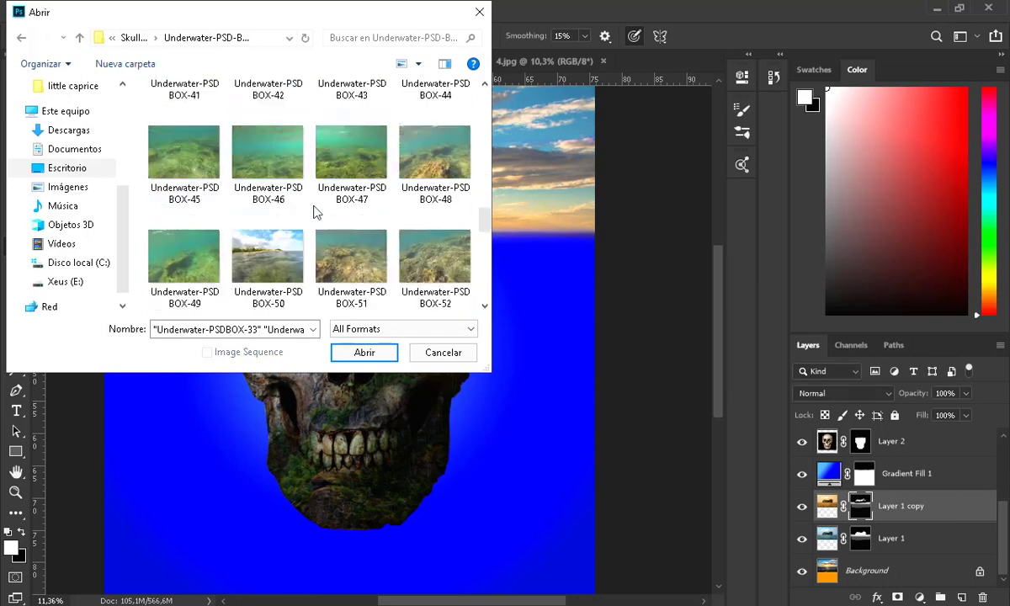
pyautogui.keyDown('ctrl'); pyautogui.click(297, 197); pyautogui.keyUp('ctrl')
pyautogui.scroll(-5, 353, 216)
pyautogui.click(386, 353)
pyautogui.click(570, 311)
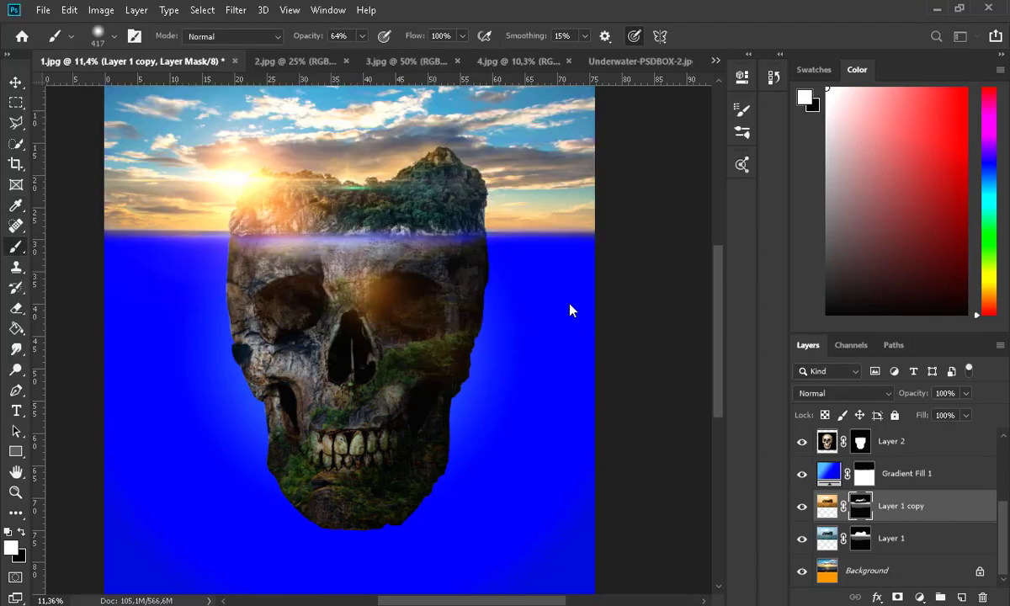
pyautogui.click(571, 308)
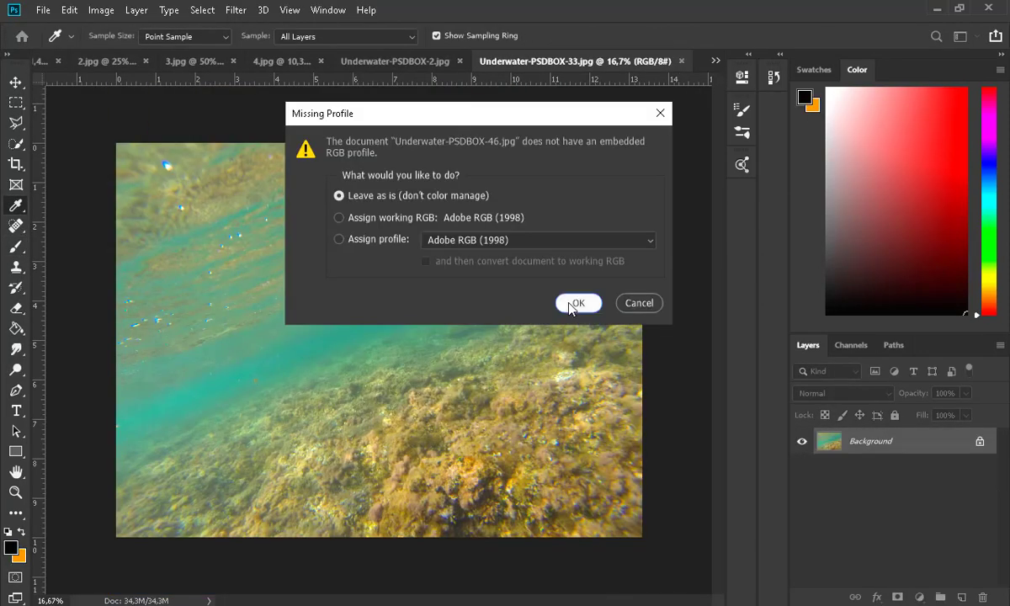
pyautogui.click(571, 305)
# Select the whole Underwater-PSDBOX-46 image and copy it.
pyautogui.press('b')
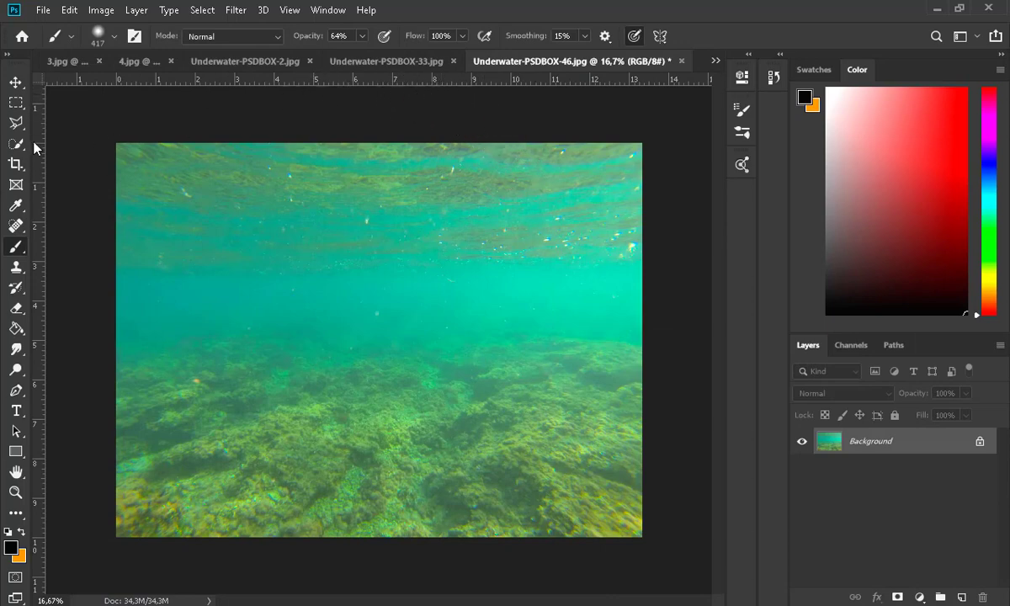
pyautogui.click(15, 102)
pyautogui.moveTo(114, 143); pyautogui.dragTo(666, 573)
pyautogui.hotkey('ctrl', 'c')
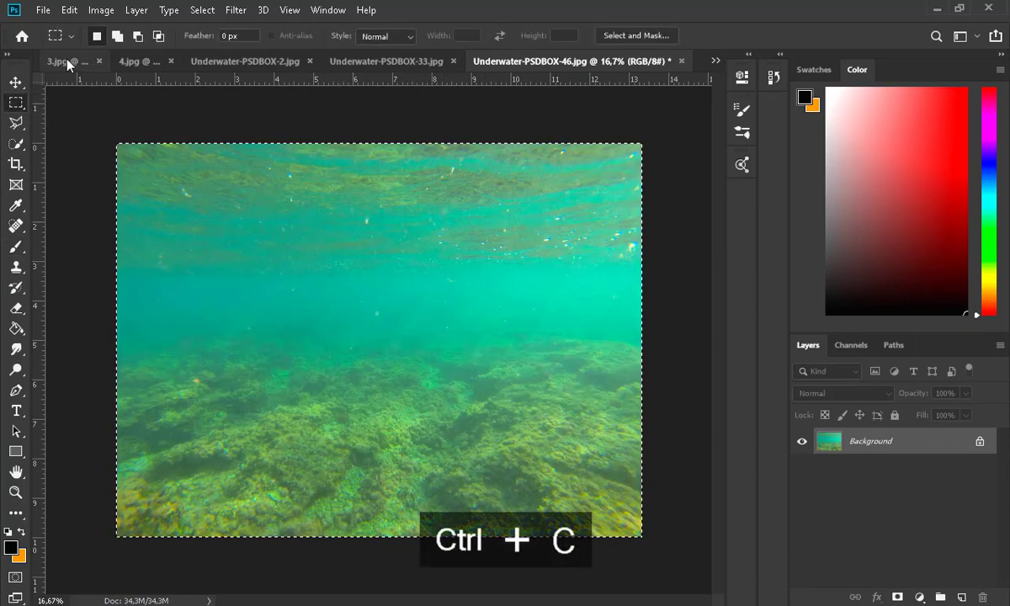
# Close the source images 3.jpg, 4.jpg and 2.jpg.
pyautogui.click(68, 61)
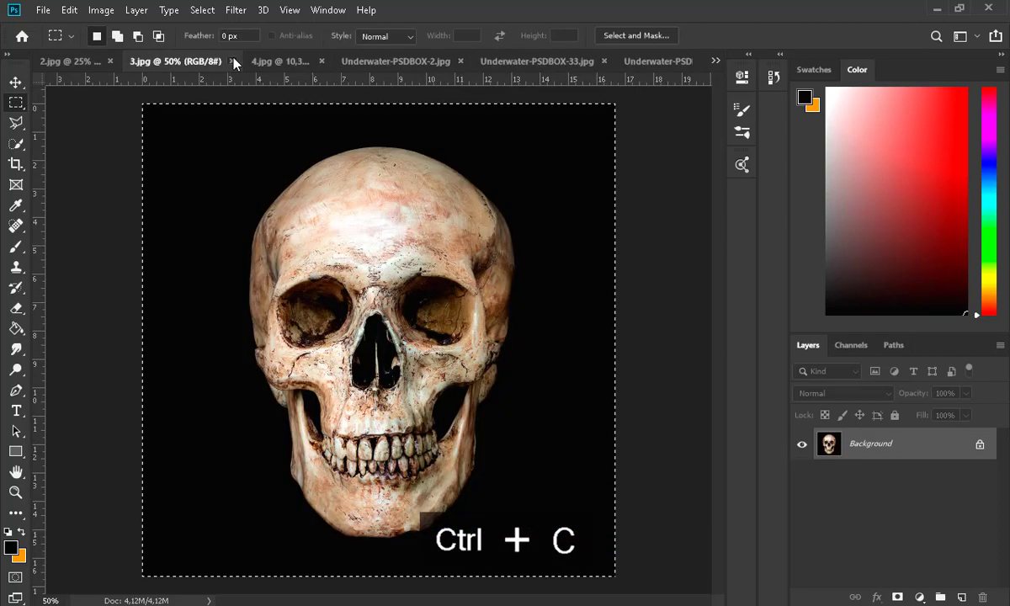
pyautogui.click(233, 61)
pyautogui.click(171, 62)
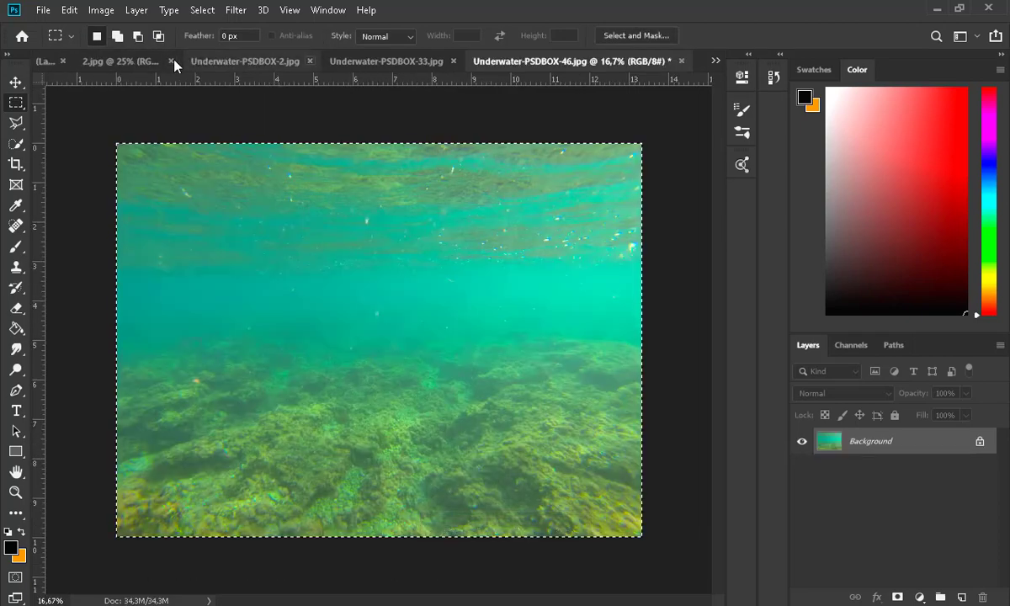
pyautogui.click(165, 62)
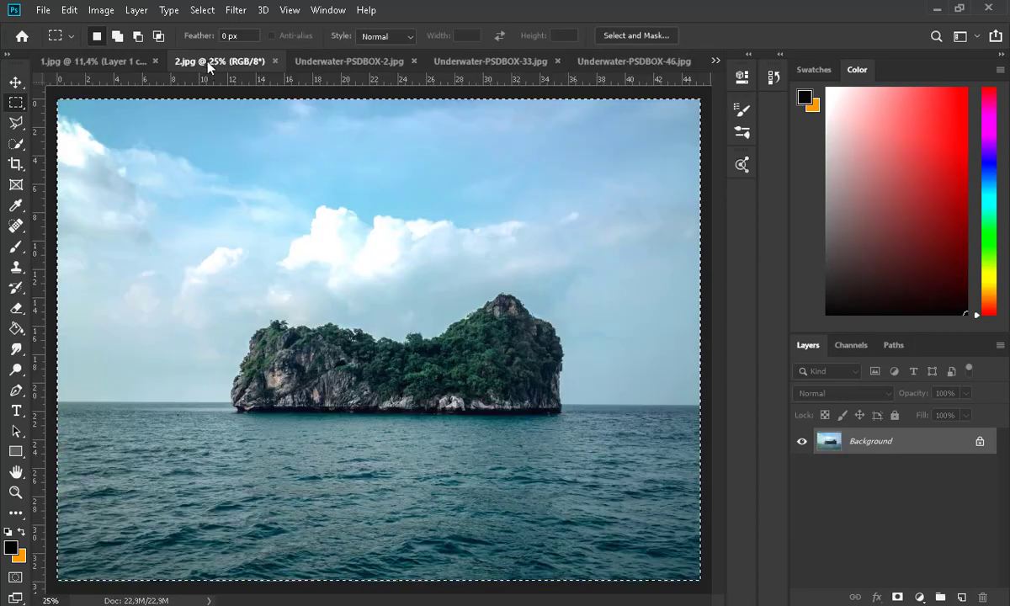
pyautogui.click(274, 61)
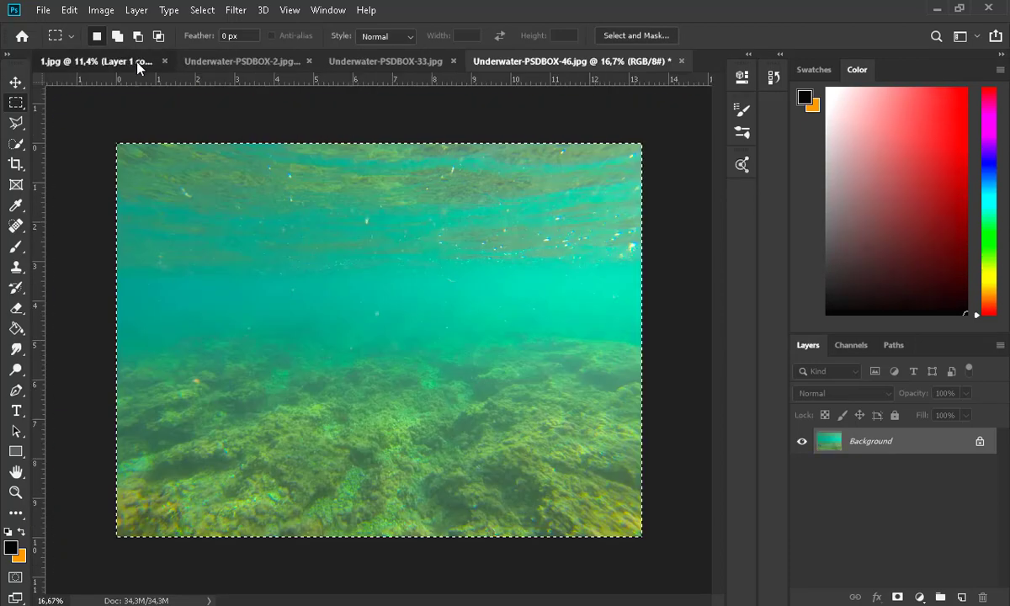
# Paste the copied seabed image into the 1.jpg composite directly above the Gradient Fill 1 layer.
pyautogui.click(125, 61)
pyautogui.keyDown('alt'); pyautogui.scroll(-3, 438, 282); pyautogui.keyUp('alt')
pyautogui.click(910, 539)
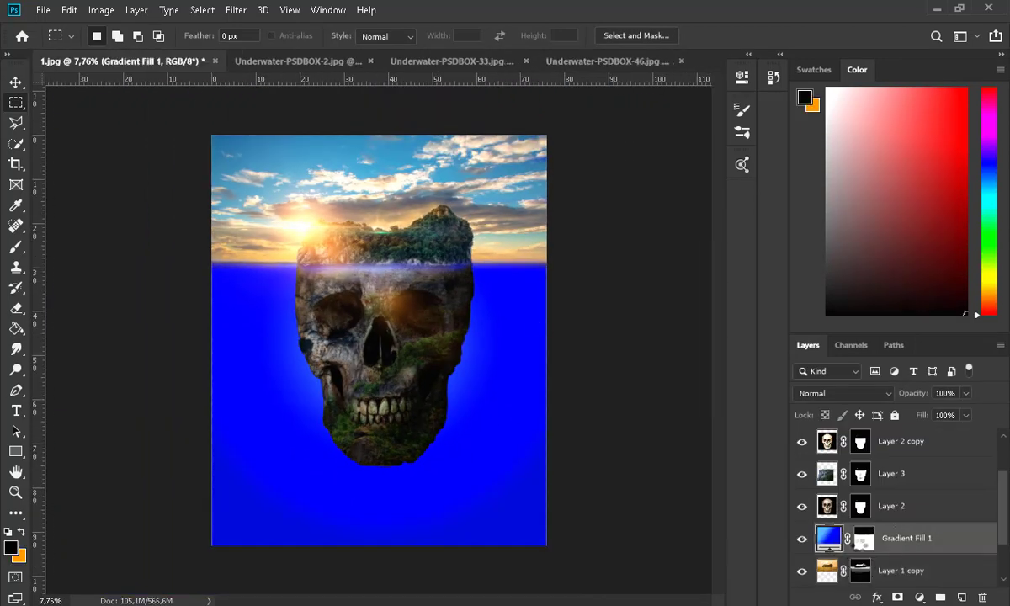
pyautogui.hotkey('ctrl', 'v')
# Enlarge the pasted seabed layer to about 171%, place it over the lower part of the canvas and blend it with Darken.
pyautogui.hotkey('ctrl', 't')
pyautogui.keyDown('alt'); pyautogui.moveTo(503, 248); pyautogui.dragTo(590, 183); pyautogui.keyUp('alt')
pyautogui.moveTo(537, 343); pyautogui.dragTo(530, 468)
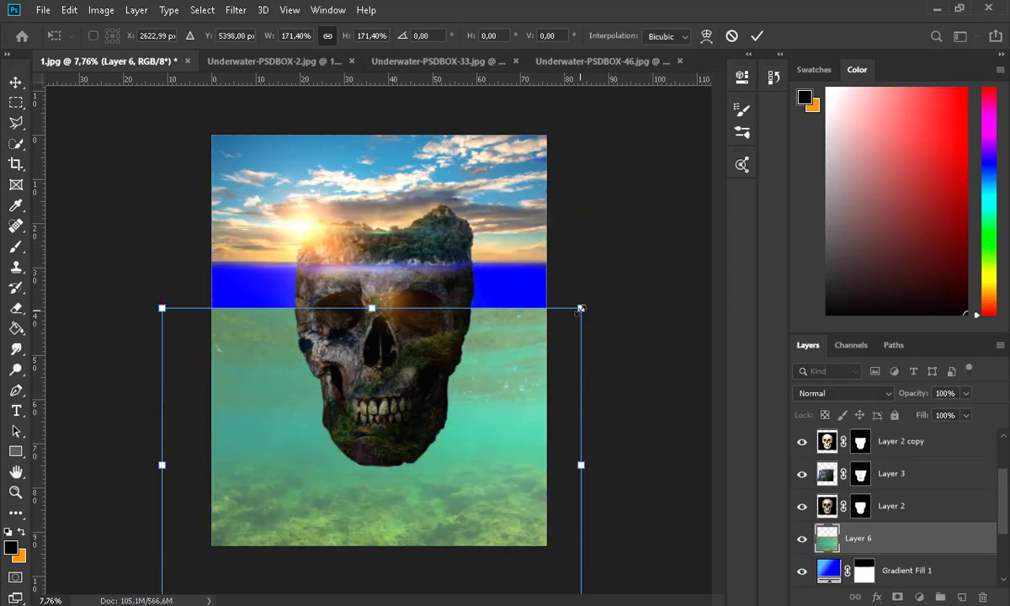
pyautogui.click(15, 82)
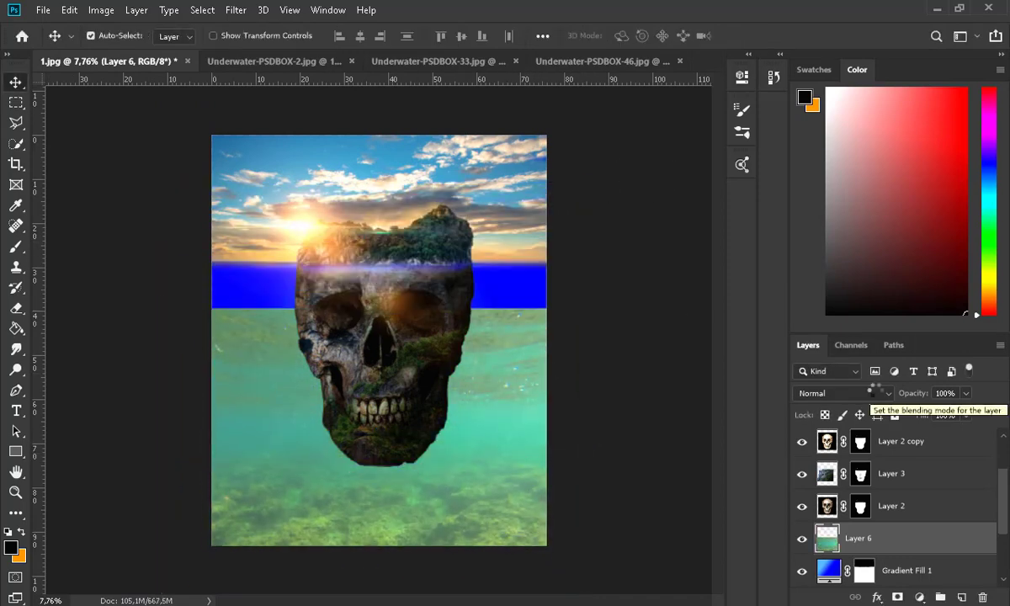
pyautogui.click(846, 393)
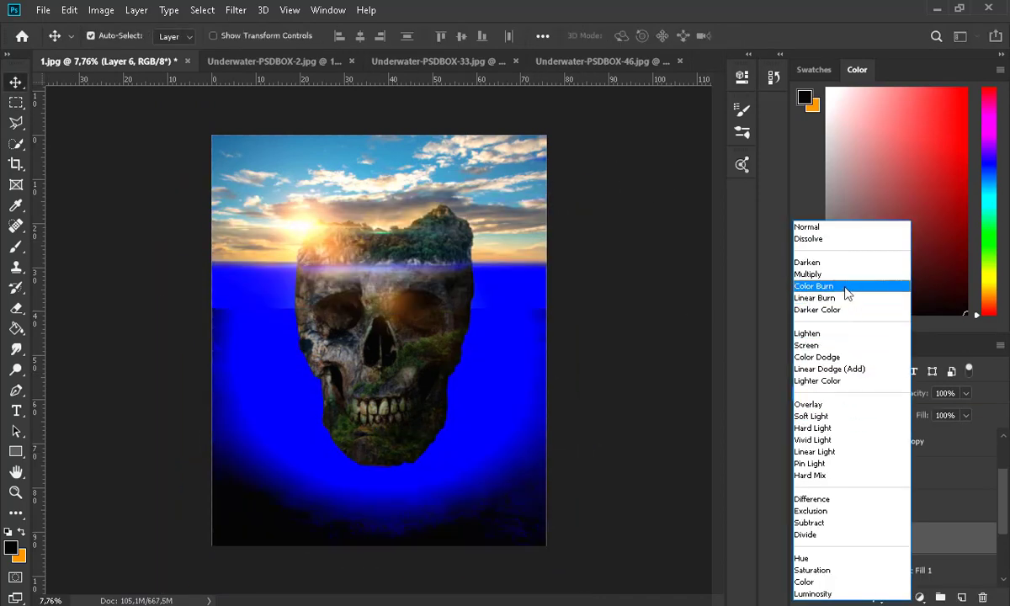
pyautogui.click(840, 266)
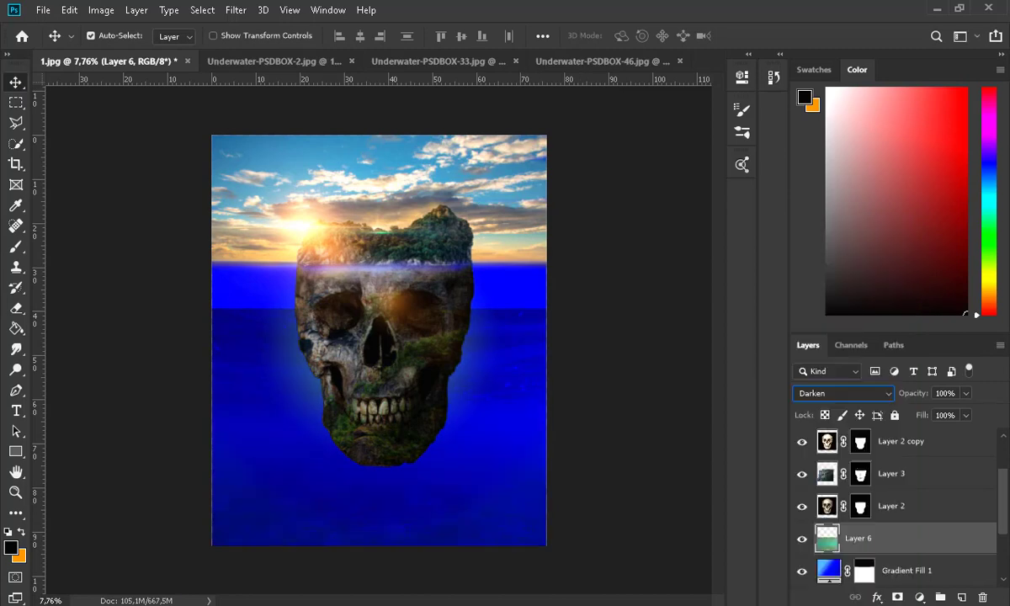
# Add a mask to Layer 6 and paint black with a 1457 px soft brush at 55% and 29% opacity to fade its upper edge.
pyautogui.click(18, 224)
pyautogui.click(17, 247)
pyautogui.click(362, 36)
pyautogui.click(99, 35)
pyautogui.moveTo(181, 89); pyautogui.dragTo(188, 88)
pyautogui.click(271, 293)
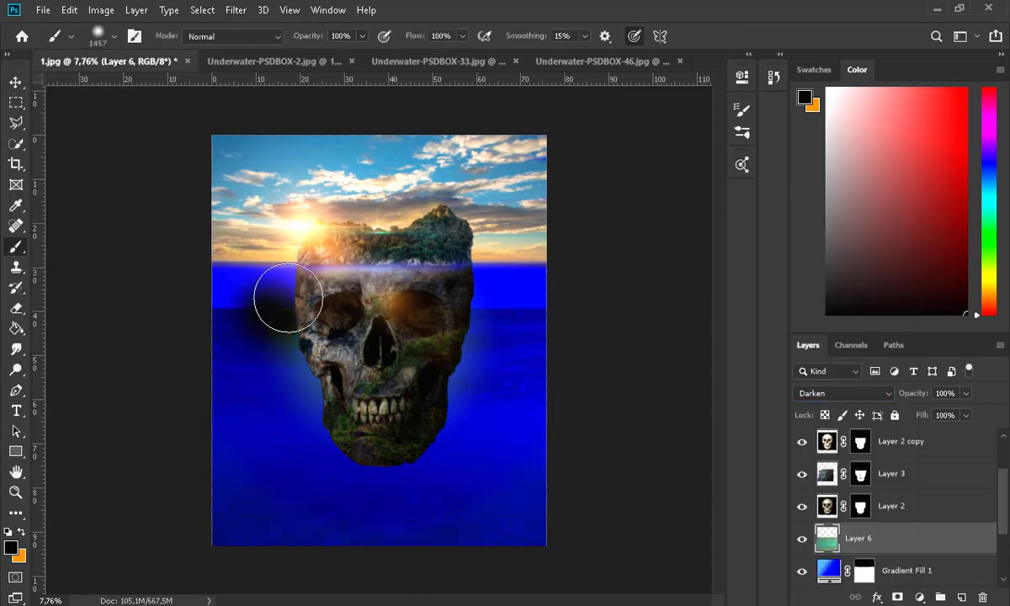
pyautogui.click(898, 597)
pyautogui.click(8, 531)
pyautogui.click(21, 531)
pyautogui.moveTo(232, 300)
pyautogui.mouseDown()
pyautogui.moveTo(493, 315)
pyautogui.moveTo(355, 395)
pyautogui.moveTo(230, 309)
pyautogui.mouseUp()
pyautogui.scroll(-2, 371, 252)
pyautogui.click(348, 413)
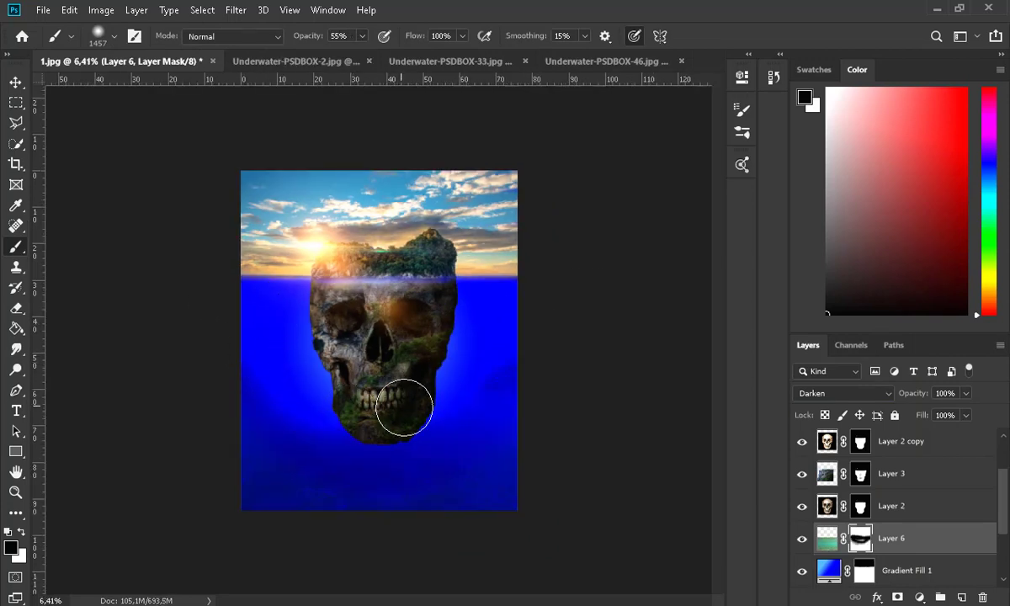
pyautogui.moveTo(322, 34); pyautogui.dragTo(302, 34)
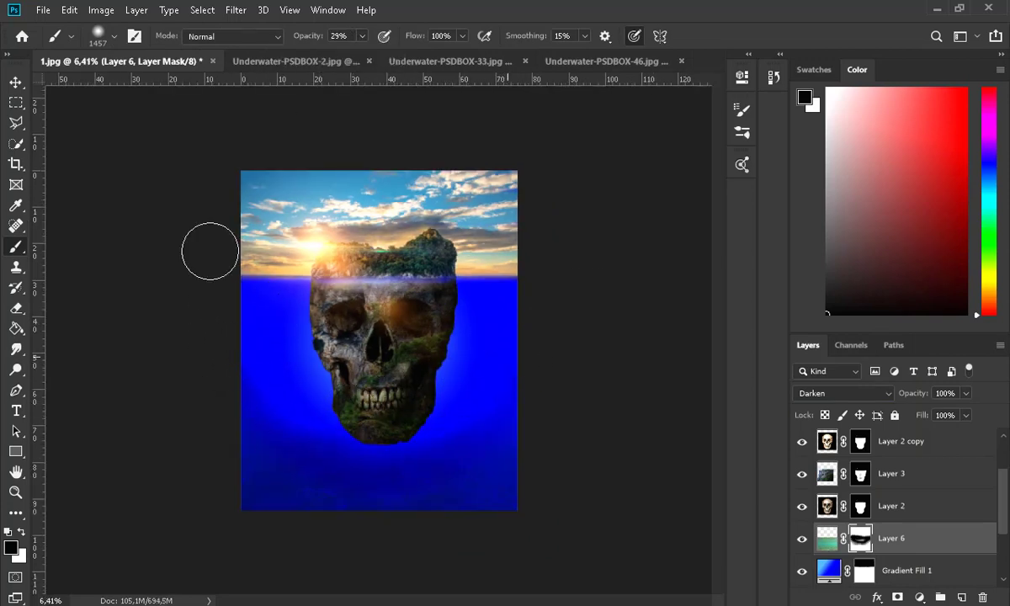
pyautogui.click(18, 83)
pyautogui.scroll(-2, 437, 397)
pyautogui.press('x')
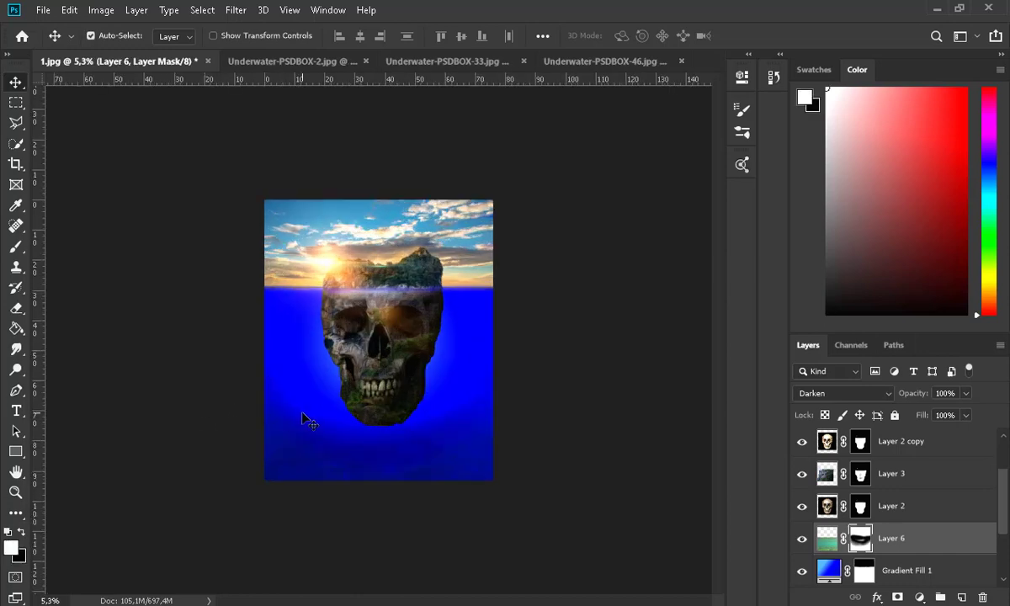
pyautogui.click(16, 249)
pyautogui.scroll(-3, 445, 442)
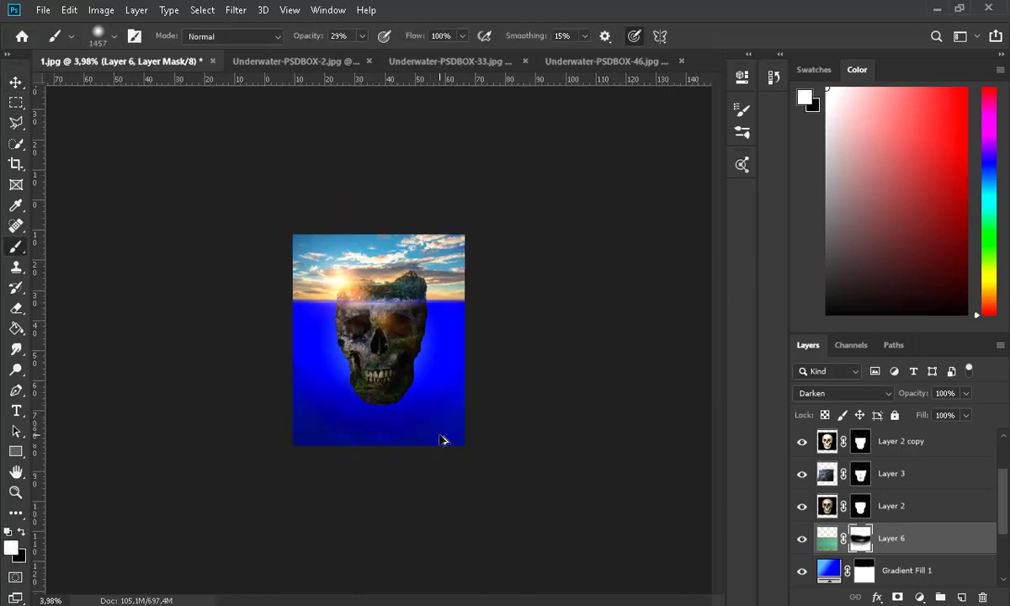
pyautogui.scroll(9, 440, 439)
# Copy the whole Underwater-PSDBOX-33 image and paste it into the 1.jpg composite above Layer 6.
pyautogui.click(453, 61)
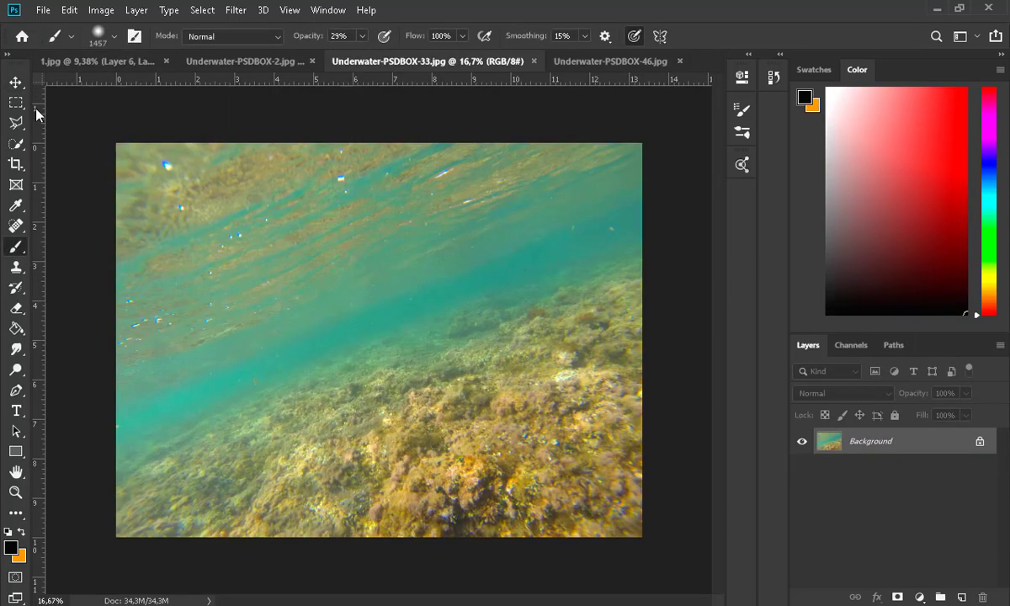
pyautogui.click(15, 102)
pyautogui.hotkey('ctrl', 'a')
pyautogui.hotkey('ctrl', 'c')
pyautogui.hotkey('ctrl', 'Tab')
pyautogui.hotkey('ctrl', 'Tab')
pyautogui.hotkey('ctrl', 'v')
pyautogui.hotkey('ctrl', 'v')
pyautogui.scroll(-3, 534, 408)
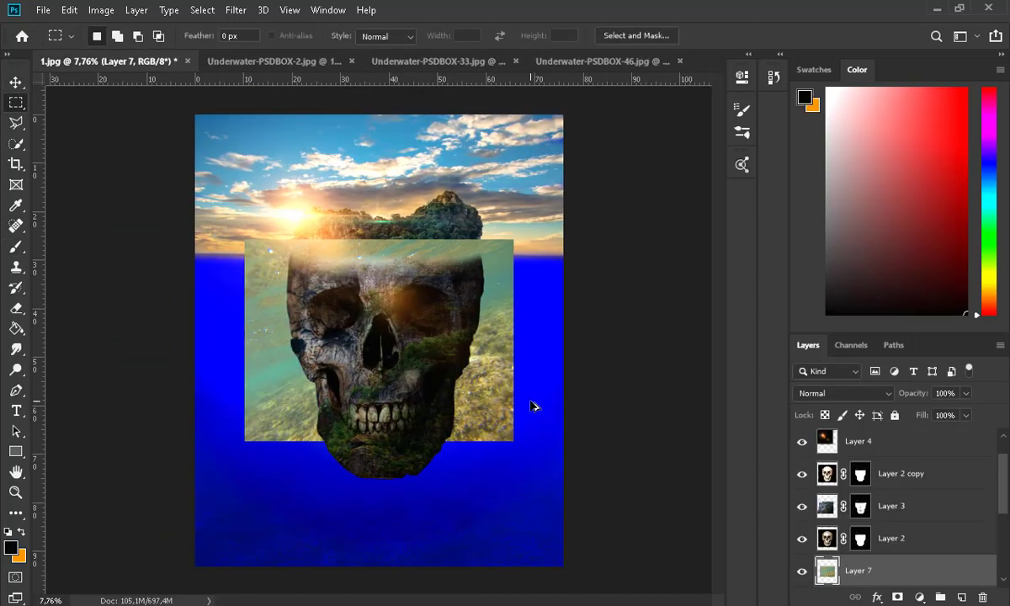
# Scale the pasted reef layer to about 107%, rotate it about -5.8° and place it over the canvas's lower-right corner.
pyautogui.hotkey('ctrl', 't')
pyautogui.moveTo(490, 425); pyautogui.dragTo(546, 483)
pyautogui.moveTo(512, 445); pyautogui.dragTo(493, 501)
pyautogui.moveTo(454, 435); pyautogui.dragTo(491, 461)
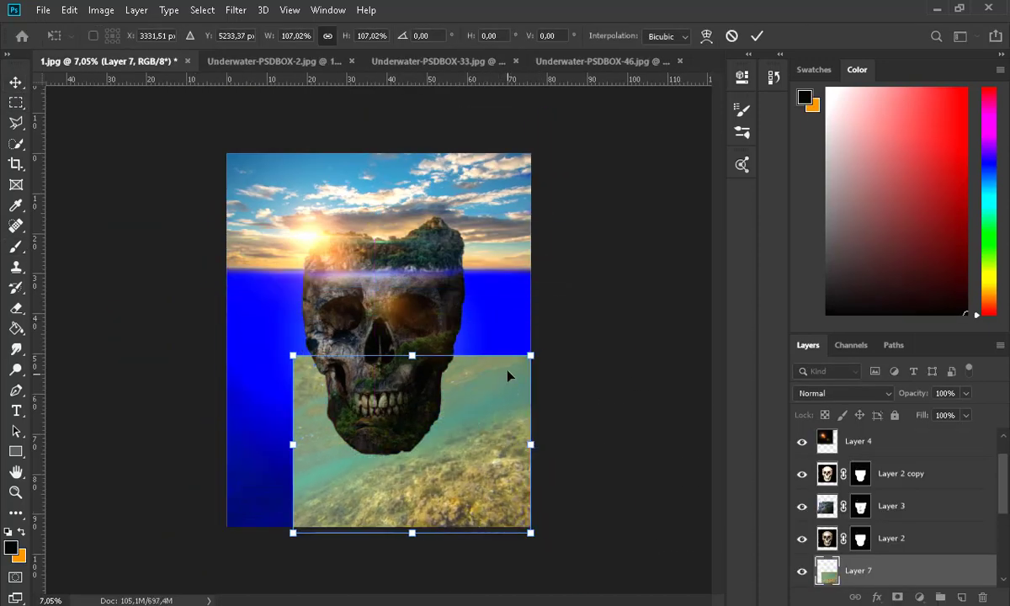
pyautogui.moveTo(508, 376); pyautogui.dragTo(515, 415)
pyautogui.click(12, 88)
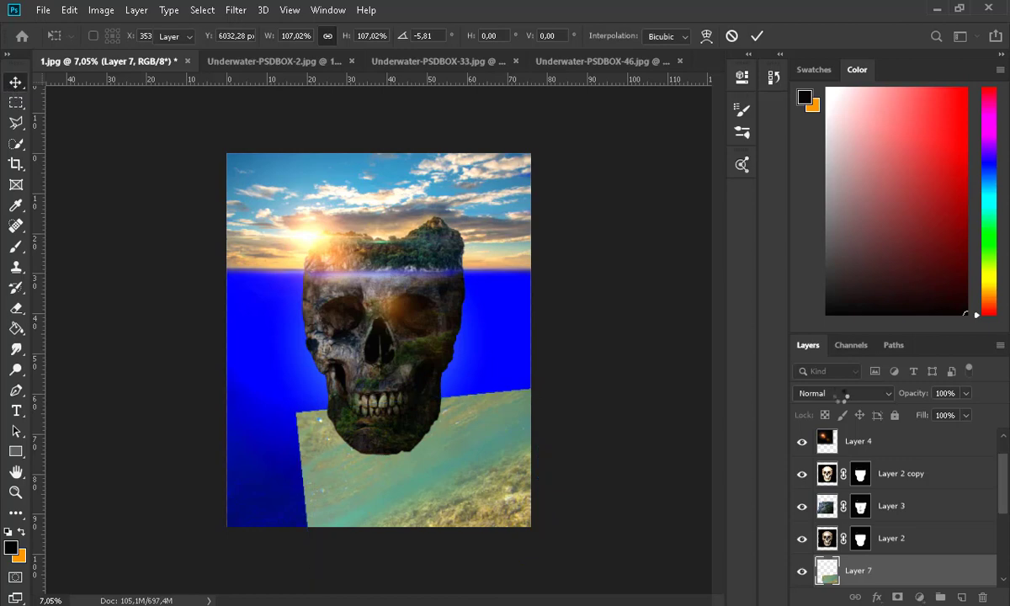
# Blend Layer 7 with Darken and paint black on a new layer mask at 55% brush opacity to hide its hard edges.
pyautogui.click(842, 393)
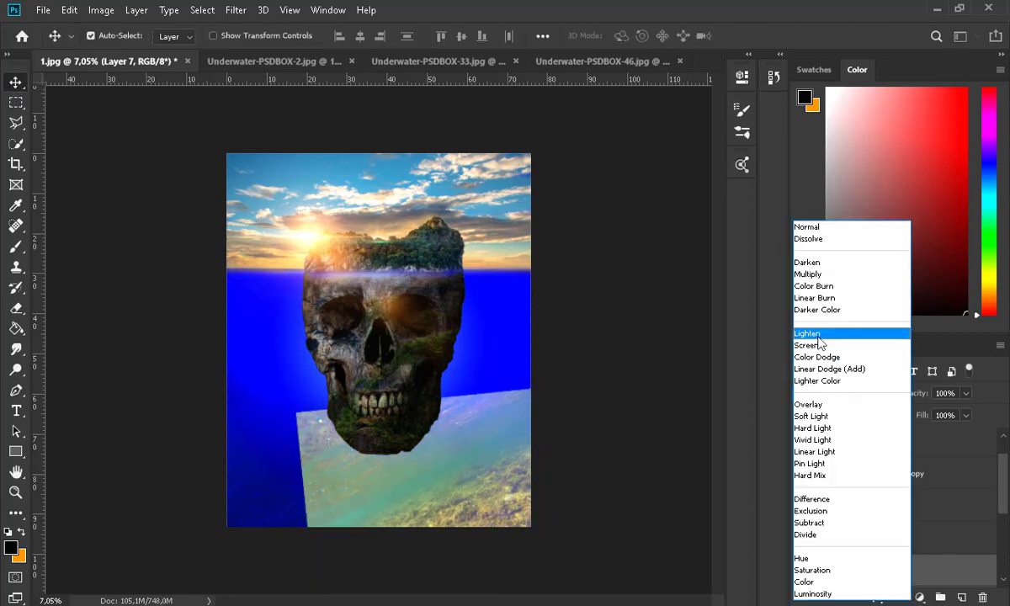
pyautogui.click(808, 262)
pyautogui.click(897, 596)
pyautogui.press('b')
pyautogui.press('5')
pyautogui.press('5')
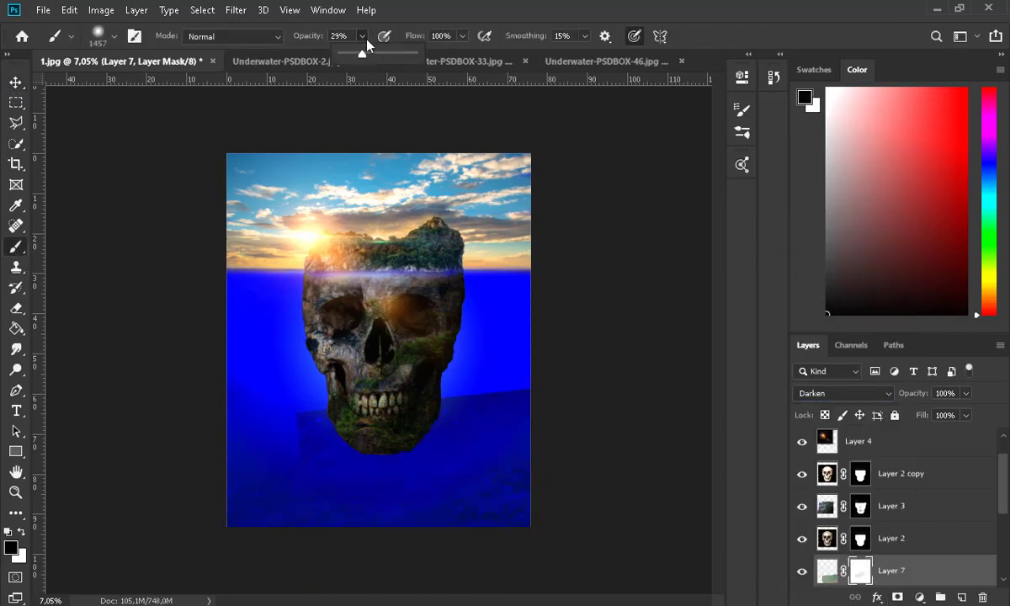
pyautogui.moveTo(297, 405); pyautogui.dragTo(315, 413)
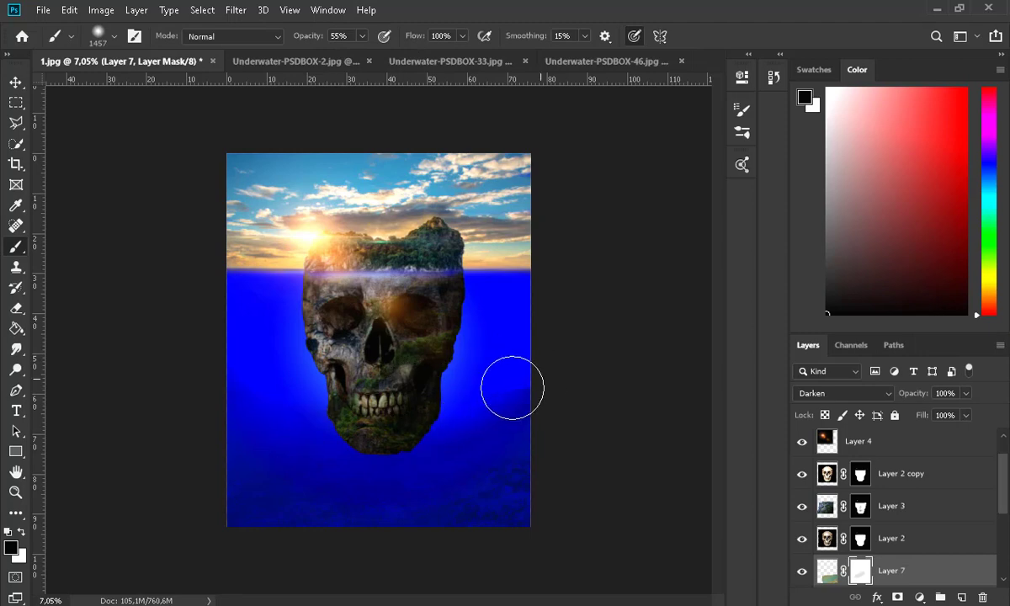
pyautogui.moveTo(511, 388); pyautogui.dragTo(516, 372)
pyautogui.scroll(-4, 453, 390)
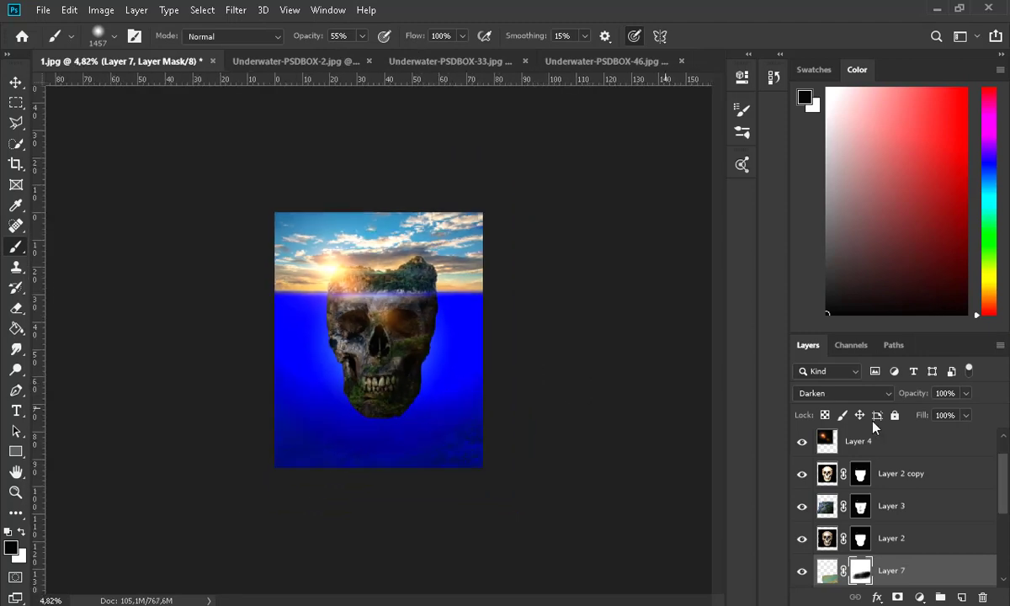
# Slightly lower the opacity of Layer 7.
pyautogui.click(965, 393)
pyautogui.moveTo(966, 412); pyautogui.dragTo(954, 415)
pyautogui.scroll(3, 505, 337)
# Close the Underwater-PSDBOX-33 and Underwater-PSDBOX-2 images.
pyautogui.click(452, 55)
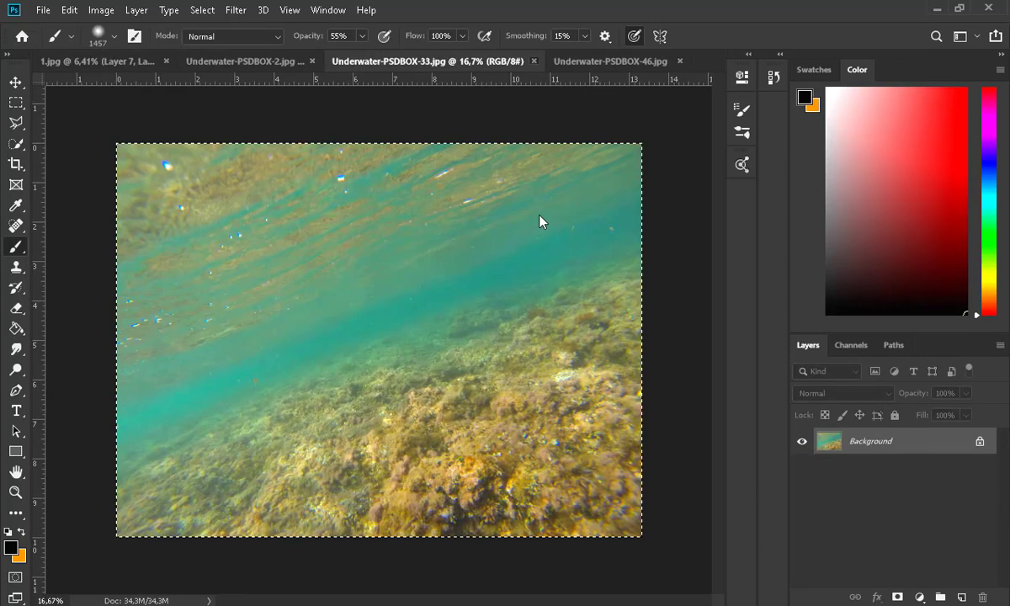
pyautogui.click(547, 62)
pyautogui.click(371, 67)
pyautogui.hotkey('ctrl', 'w')
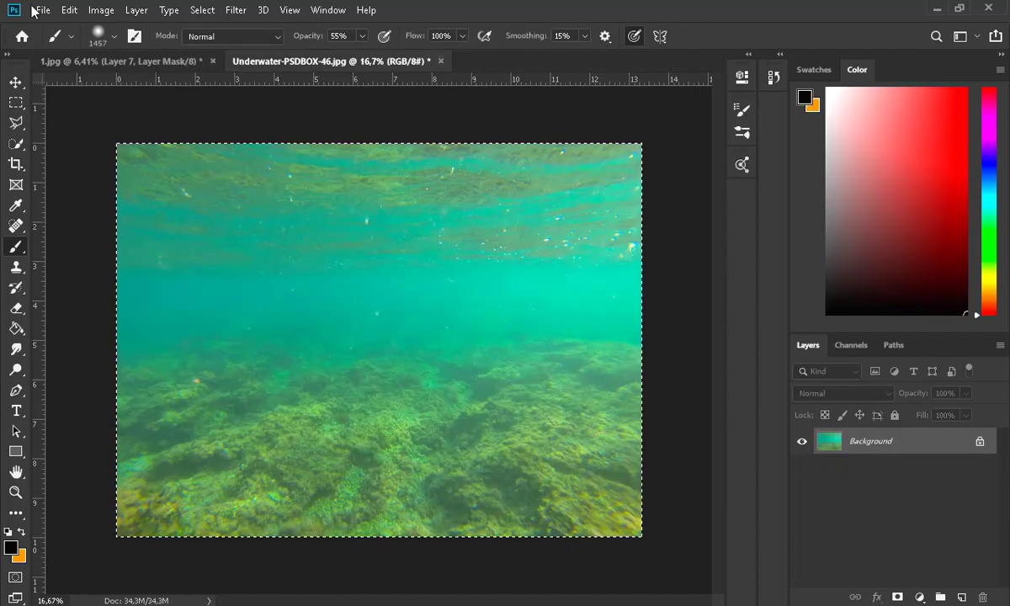
pyautogui.hotkey('ctrl', 'o')
pyautogui.scroll(-2, 411, 195)
pyautogui.scroll(2, 408, 169)
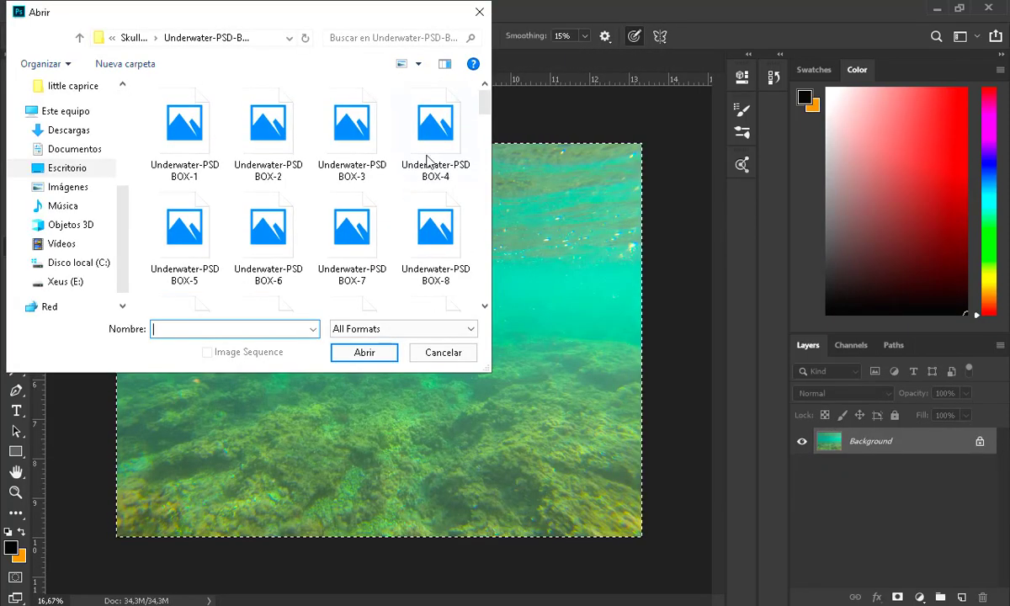
pyautogui.click(403, 150)
pyautogui.click(437, 351)
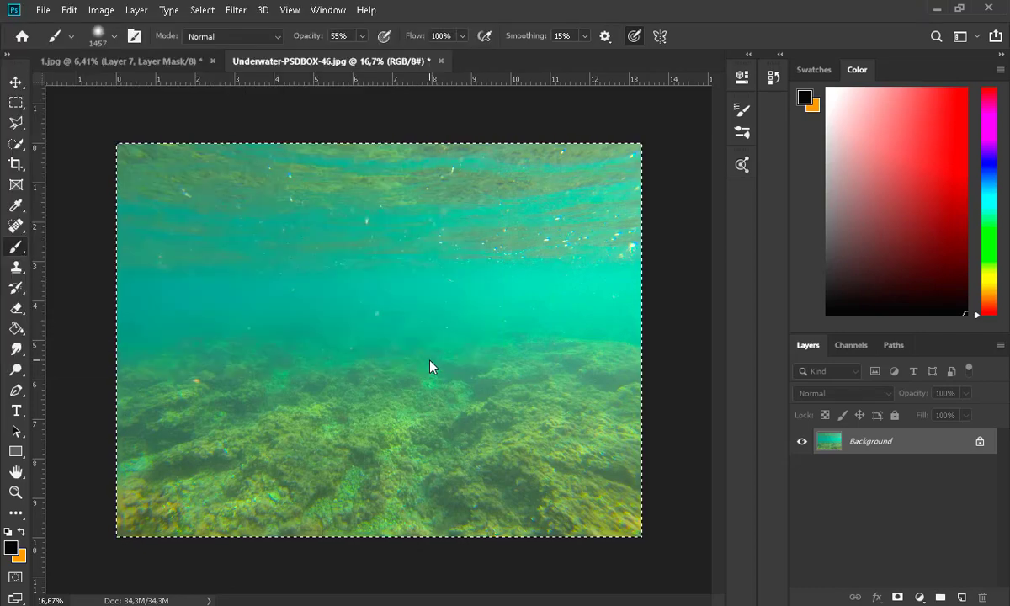
# Save the composite as skull.psd and paste the Underwater-PSDBOX-46 image into it as the topmost layer.
pyautogui.click(131, 67)
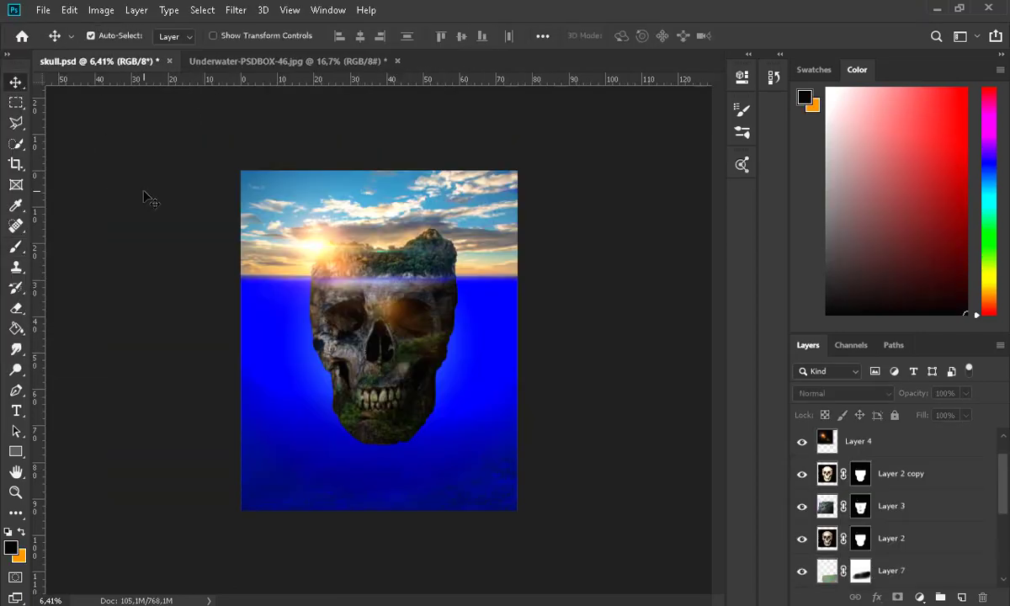
pyautogui.click(295, 61)
pyautogui.click(105, 64)
pyautogui.hotkey('ctrl', 'v')
# Blend the newly pasted layer with Darken, enlarge it to about 169% and place it over the underwater half.
pyautogui.click(834, 393)
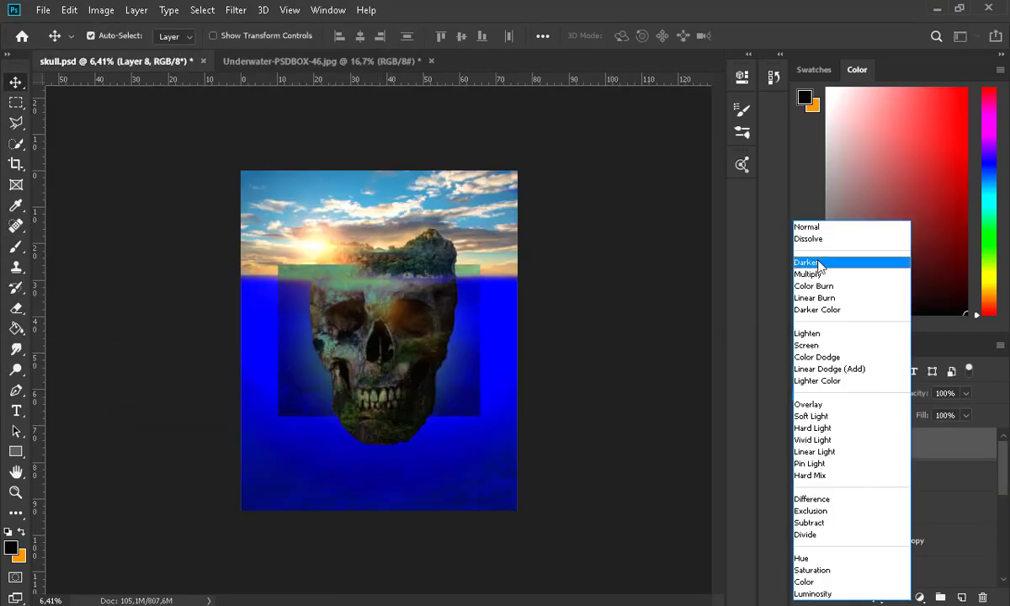
pyautogui.click(819, 265)
pyautogui.hotkey('ctrl', 't')
pyautogui.moveTo(479, 265); pyautogui.dragTo(550, 212)
pyautogui.moveTo(501, 341); pyautogui.dragTo(497, 426)
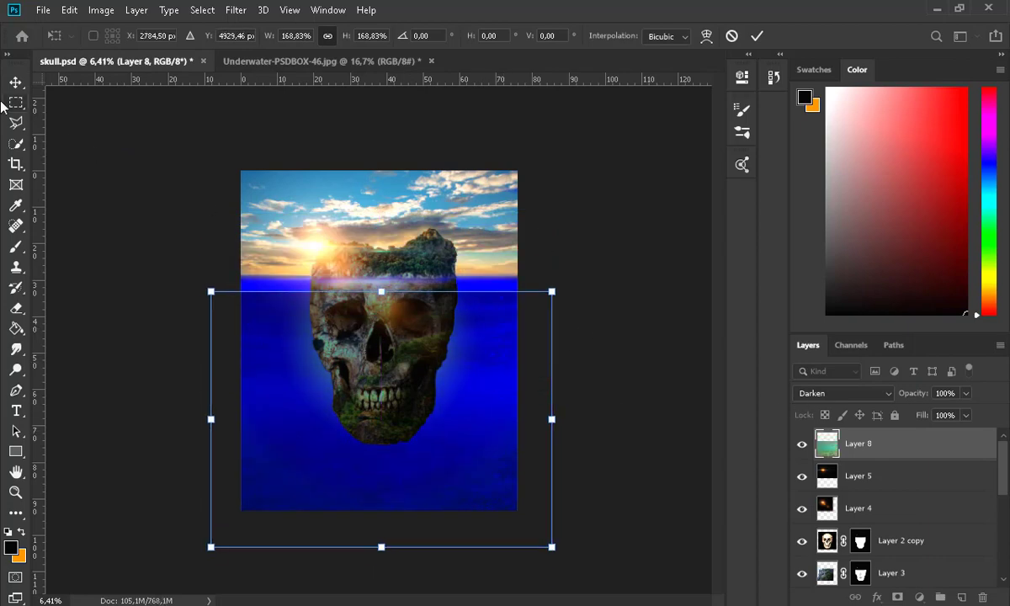
pyautogui.press('Return')
# Change Layer 8's blending mode to Hard Light and move it between Layer 7 and Layer 6.
pyautogui.click(837, 393)
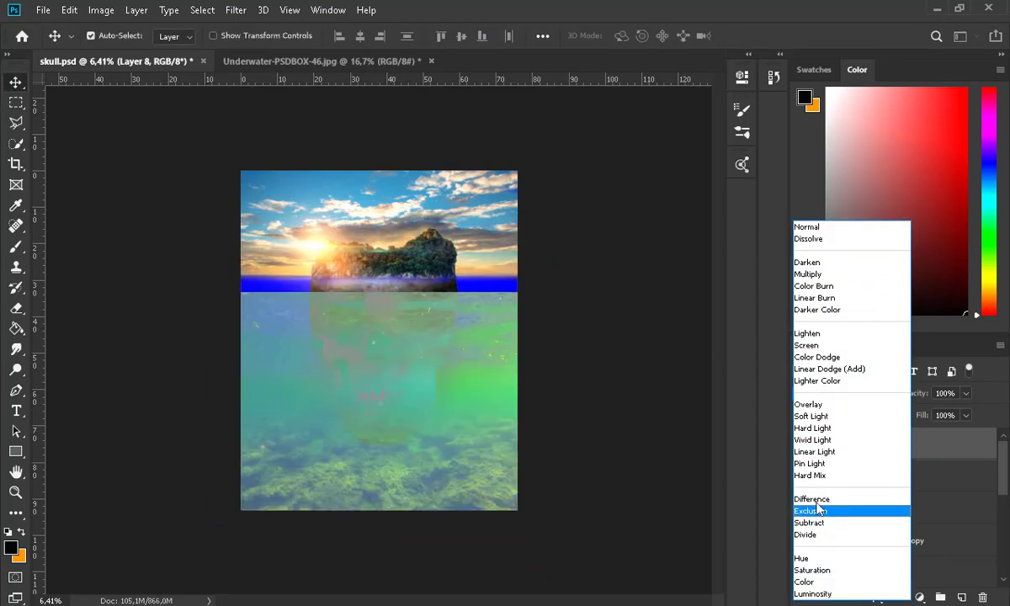
pyautogui.click(813, 428)
pyautogui.moveTo(884, 441); pyautogui.dragTo(810, 521)
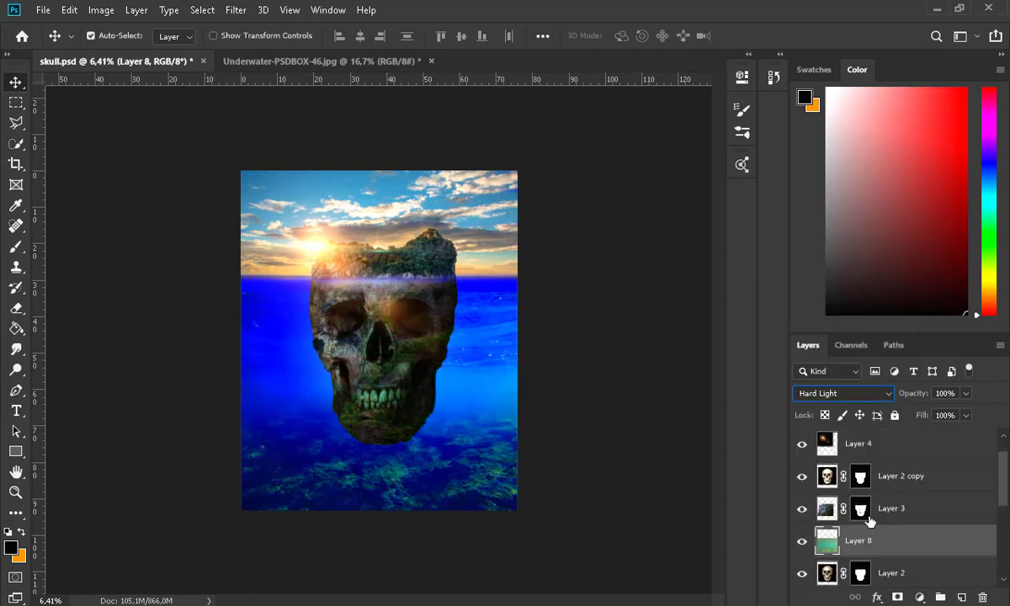
pyautogui.scroll(-2, 857, 508)
pyautogui.moveTo(842, 487); pyautogui.dragTo(860, 519)
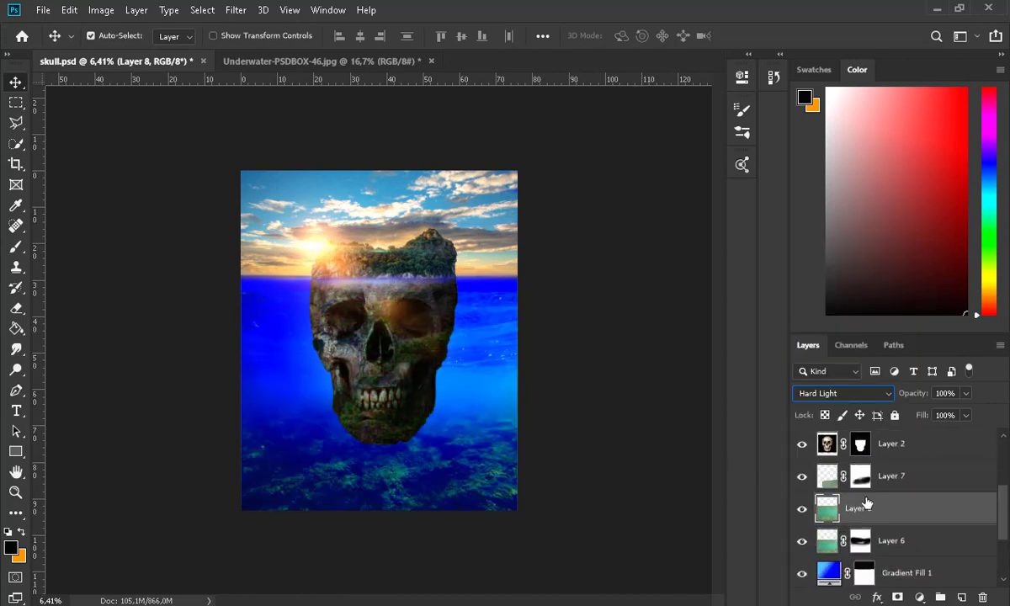
# Add a mask to Layer 8 and paint black at 43% brush opacity across its upper water area around the skull.
pyautogui.click(901, 596)
pyautogui.press('b')
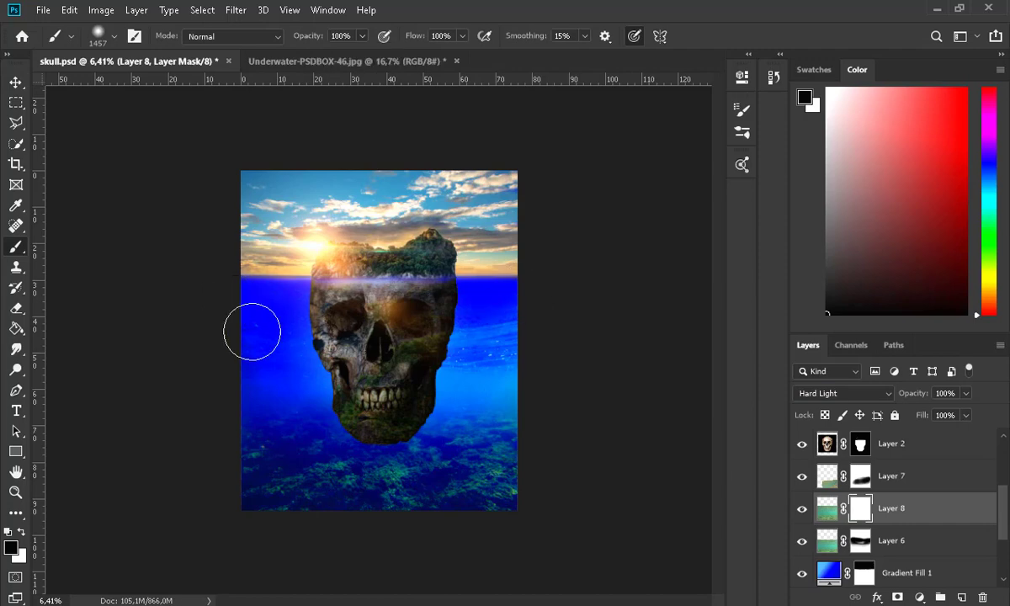
pyautogui.press('4')
pyautogui.press('3')
pyautogui.moveTo(275, 415)
pyautogui.mouseDown()
pyautogui.moveTo(566, 426)
pyautogui.moveTo(501, 380)
pyautogui.moveTo(340, 426)
pyautogui.moveTo(513, 387)
pyautogui.mouseUp()
# Lower Layer 8's opacity to about 71%.
pyautogui.press('v')
pyautogui.click(966, 394)
pyautogui.moveTo(971, 411); pyautogui.dragTo(947, 415)
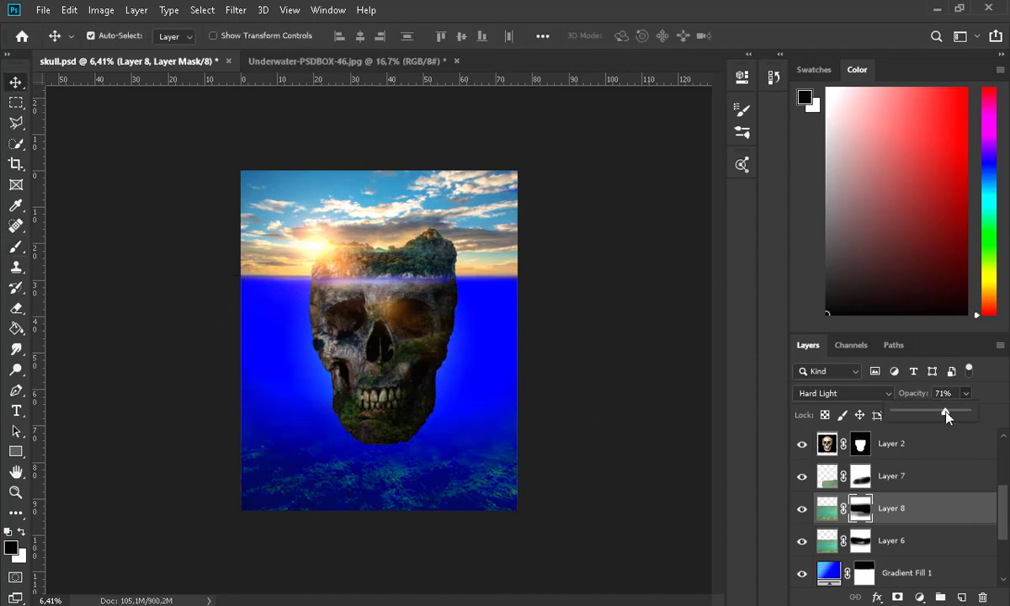
pyautogui.doubleClick(829, 573)
pyautogui.click(475, 150)
pyautogui.doubleClick(894, 345)
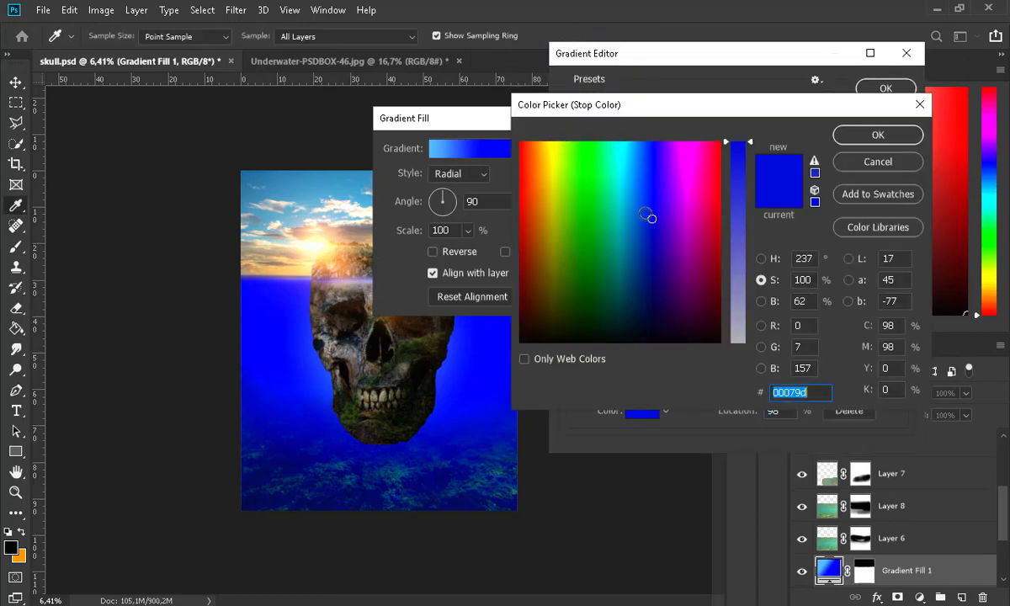
pyautogui.moveTo(638, 219); pyautogui.dragTo(645, 219)
pyautogui.press('Return')
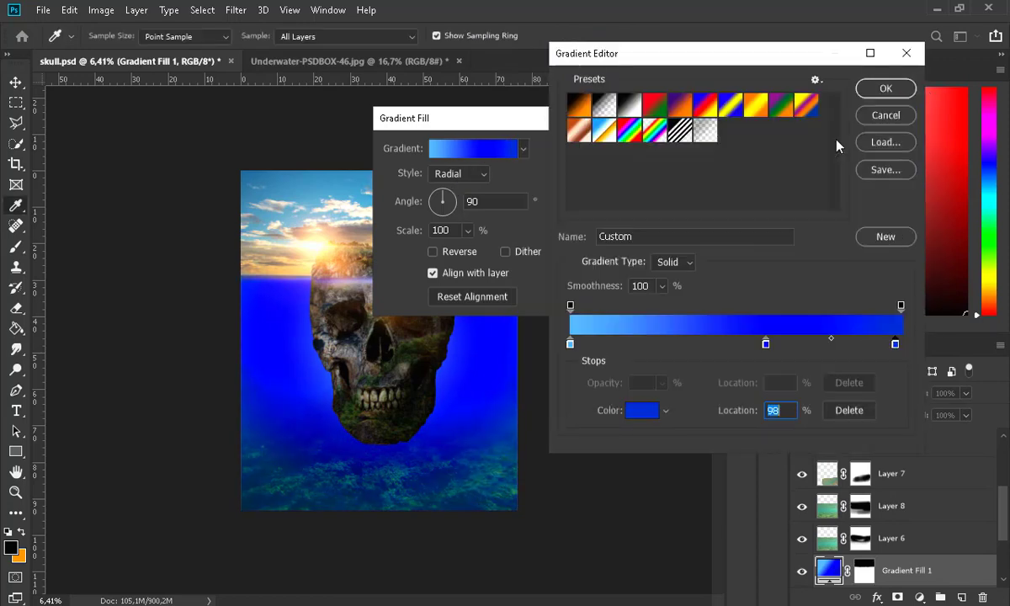
pyautogui.doubleClick(571, 345)
pyautogui.click(602, 145)
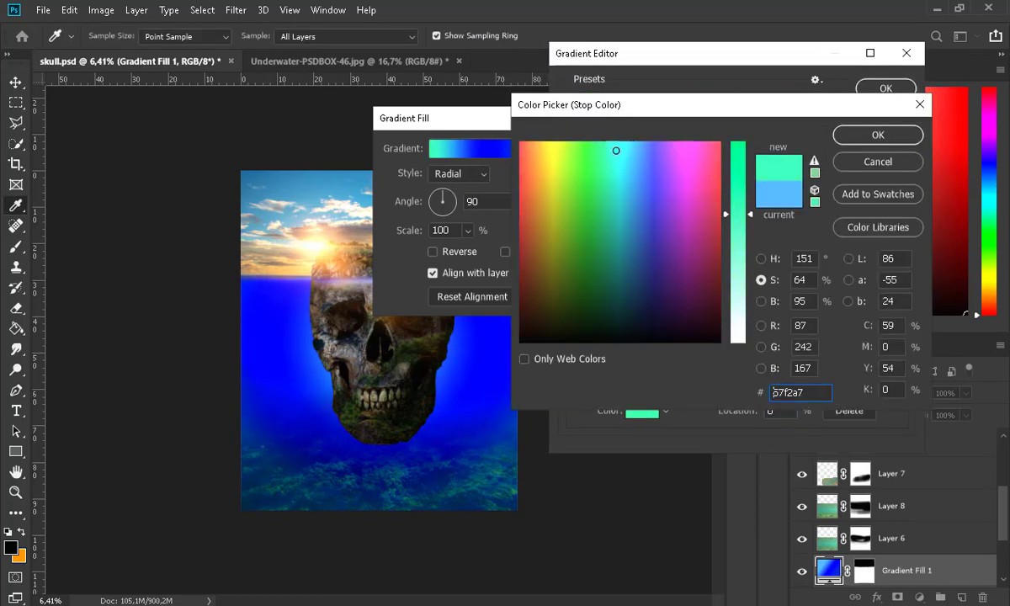
pyautogui.moveTo(616, 151)
pyautogui.mouseDown()
pyautogui.moveTo(593, 146)
pyautogui.moveTo(636, 149)
pyautogui.moveTo(589, 147)
pyautogui.moveTo(623, 146)
pyautogui.mouseUp()
pyautogui.click(874, 161)
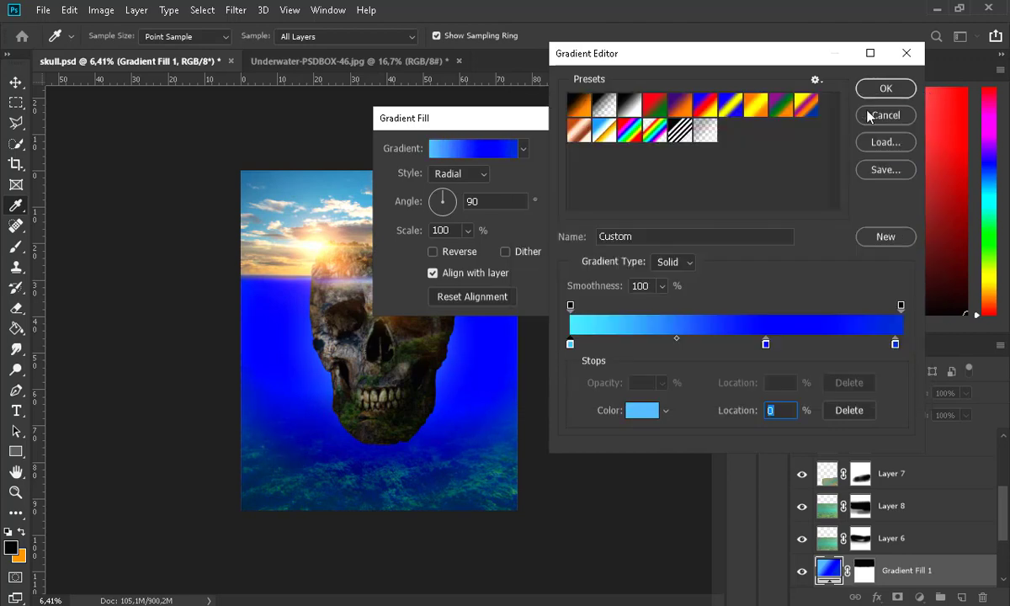
pyautogui.click(870, 116)
pyautogui.click(565, 139)
# Add a Color Balance adjustment above Layer 7 and shift its midtones toward red to about +8.
pyautogui.click(842, 473)
pyautogui.click(920, 597)
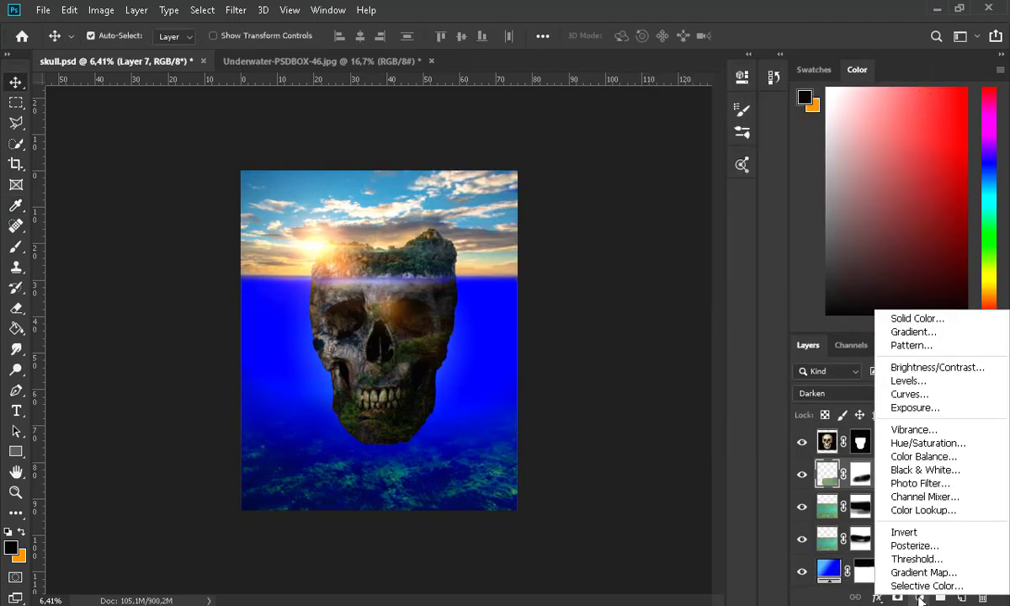
pyautogui.click(926, 455)
pyautogui.moveTo(613, 160); pyautogui.dragTo(604, 159)
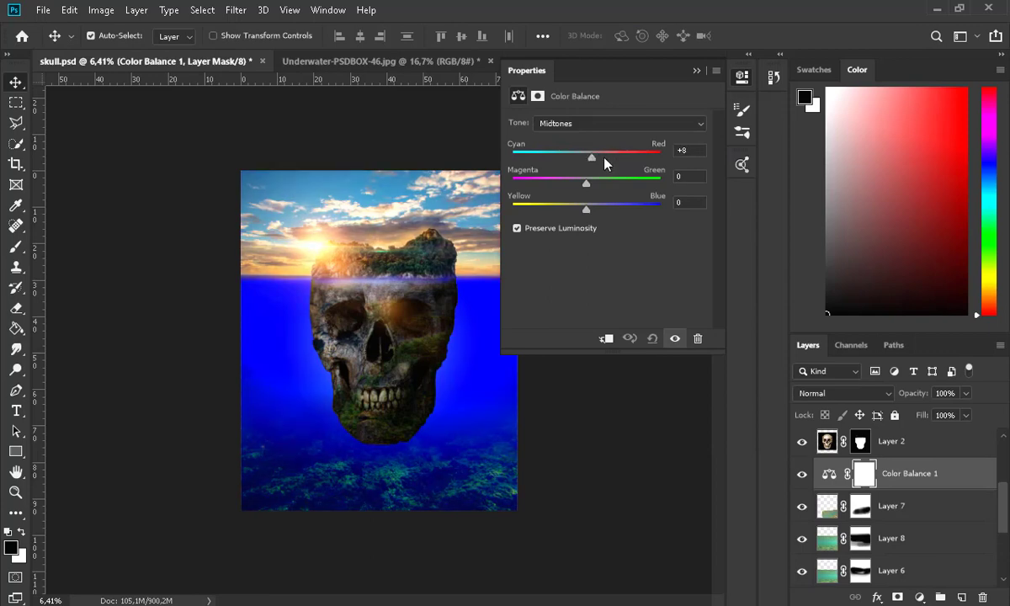
pyautogui.click(696, 71)
# Group Layer 7, Layer 8, Layer 6 and Gradient Fill 1 together.
pyautogui.click(901, 507)
pyautogui.keyDown('ctrl'); pyautogui.click(901, 540); pyautogui.keyUp('ctrl')
pyautogui.scroll(-1, 899, 539)
pyautogui.keyDown('ctrl'); pyautogui.click(897, 538); pyautogui.keyUp('ctrl')
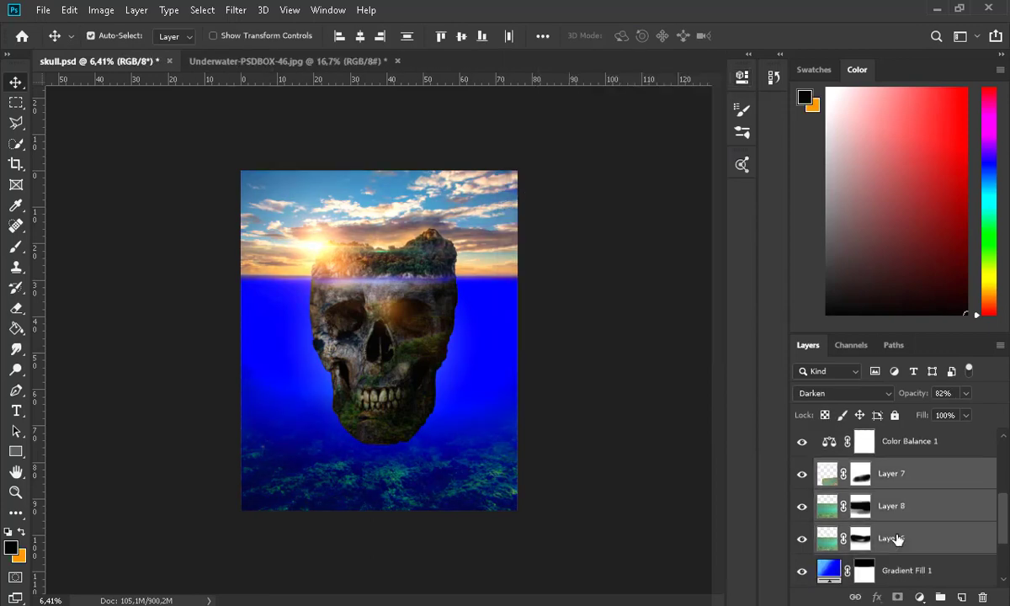
pyautogui.hotkey('ctrl', 'g')
pyautogui.click(920, 596)
pyautogui.click(922, 444)
pyautogui.moveTo(607, 183); pyautogui.dragTo(620, 182)
pyautogui.click(696, 71)
pyautogui.press('Delete')
# Duplicate Group 1 within skull.psd and merge the copy into a single layer.
pyautogui.click(820, 482)
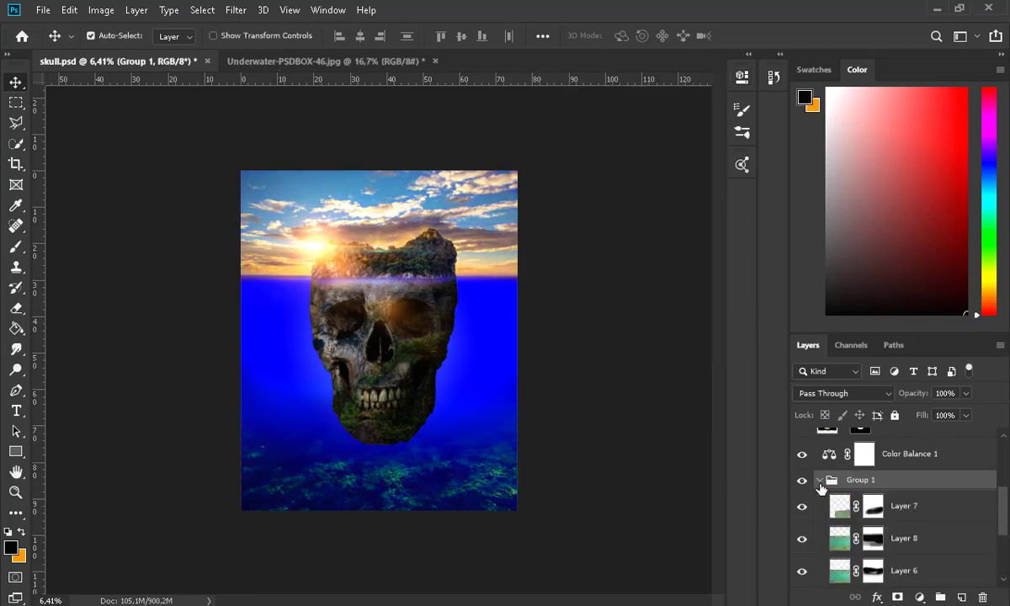
pyautogui.click(821, 482)
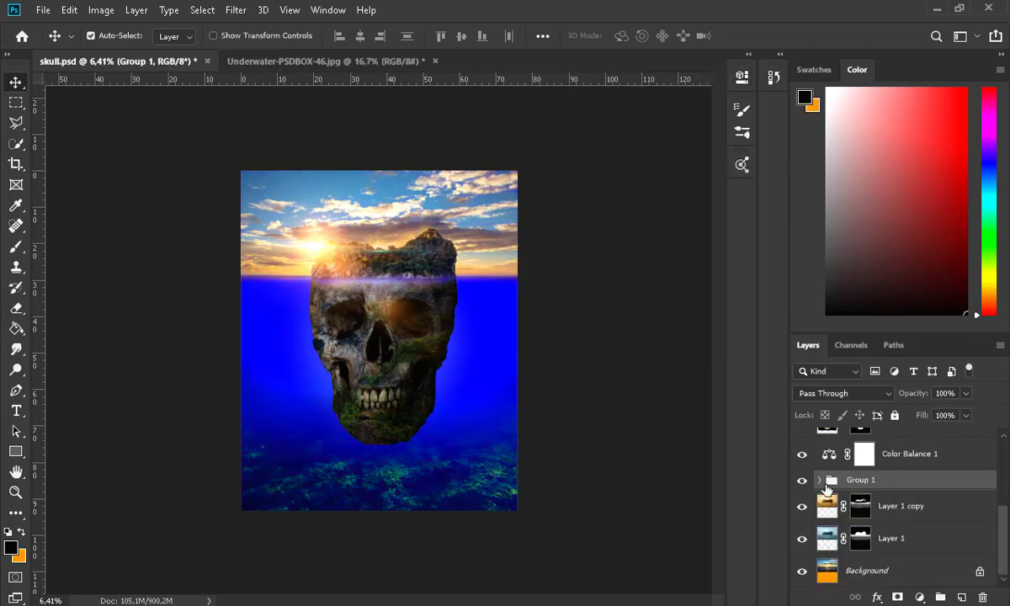
pyautogui.rightClick(876, 491)
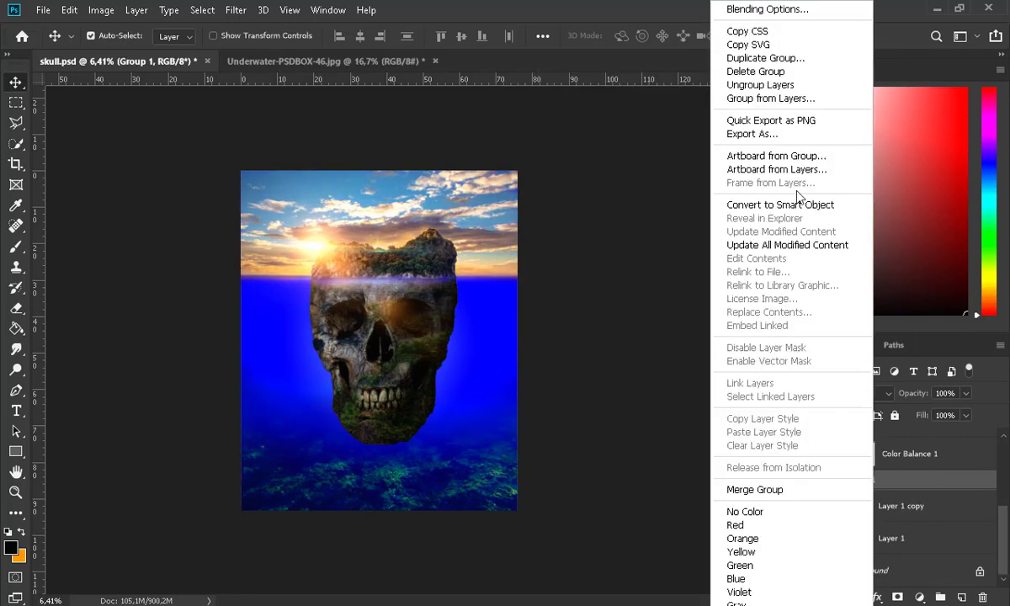
pyautogui.click(766, 58)
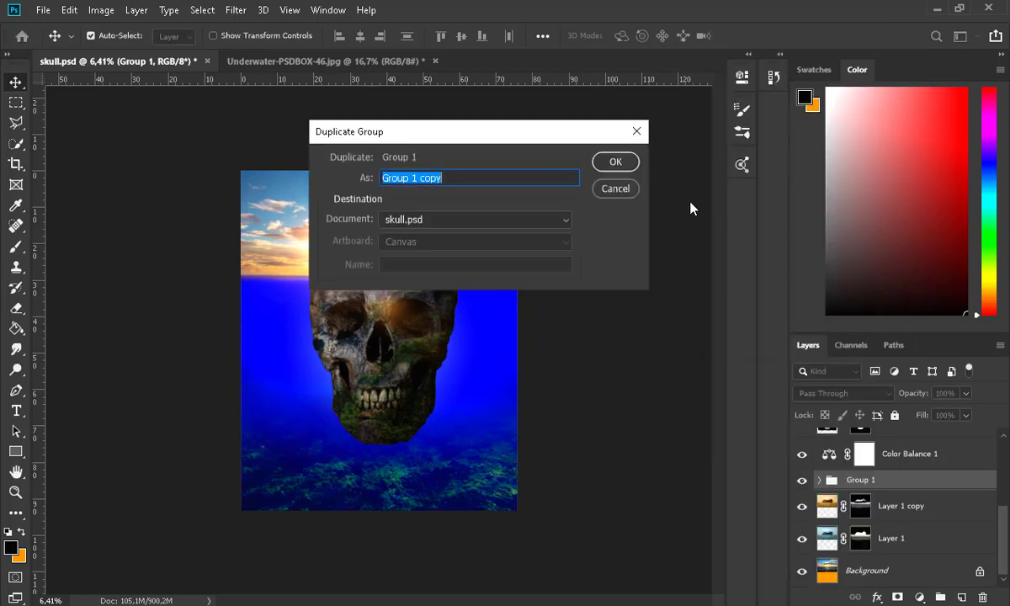
pyautogui.click(614, 163)
pyautogui.hotkey('ctrl', 'e')
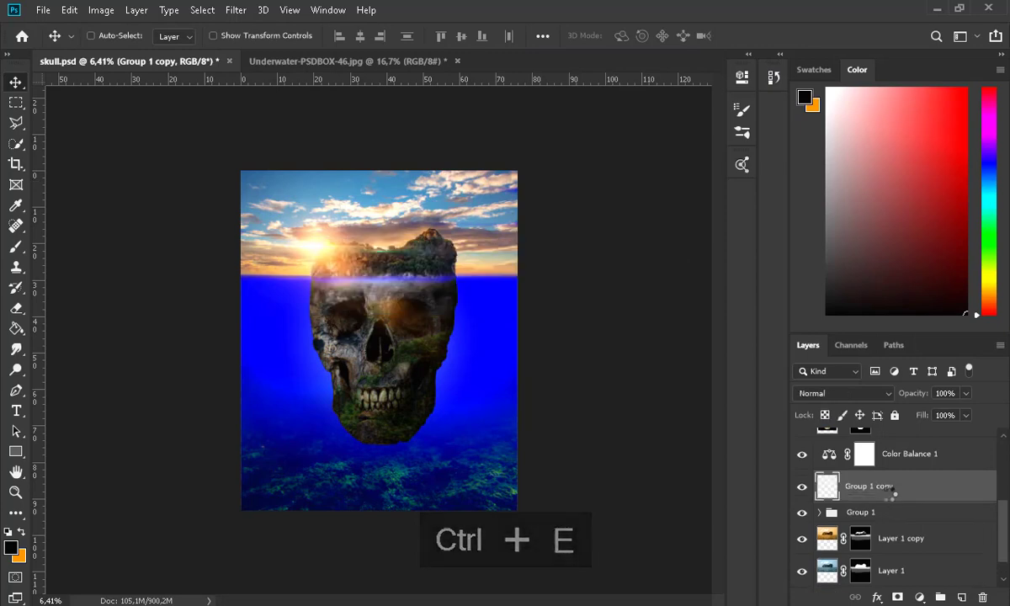
# Colorize the merged Group 1 copy layer green with Hue/Saturation at hue 138 and saturation 39.
pyautogui.hotkey('ctrl', 'u')
pyautogui.click(869, 339)
pyautogui.moveTo(642, 246); pyautogui.dragTo(686, 288)
pyautogui.moveTo(684, 248); pyautogui.dragTo(697, 246)
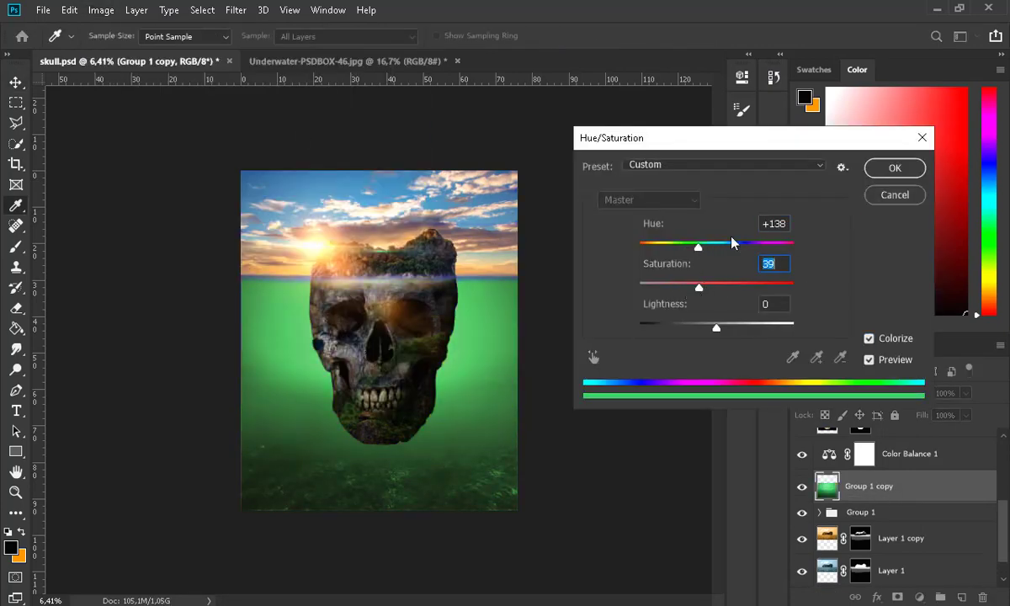
pyautogui.press('Return')
# Reduce the Group 1 copy layer's opacity to 65% so the blue water shows through the green.
pyautogui.press('v')
pyautogui.click(965, 393)
pyautogui.moveTo(970, 411); pyautogui.dragTo(940, 414)
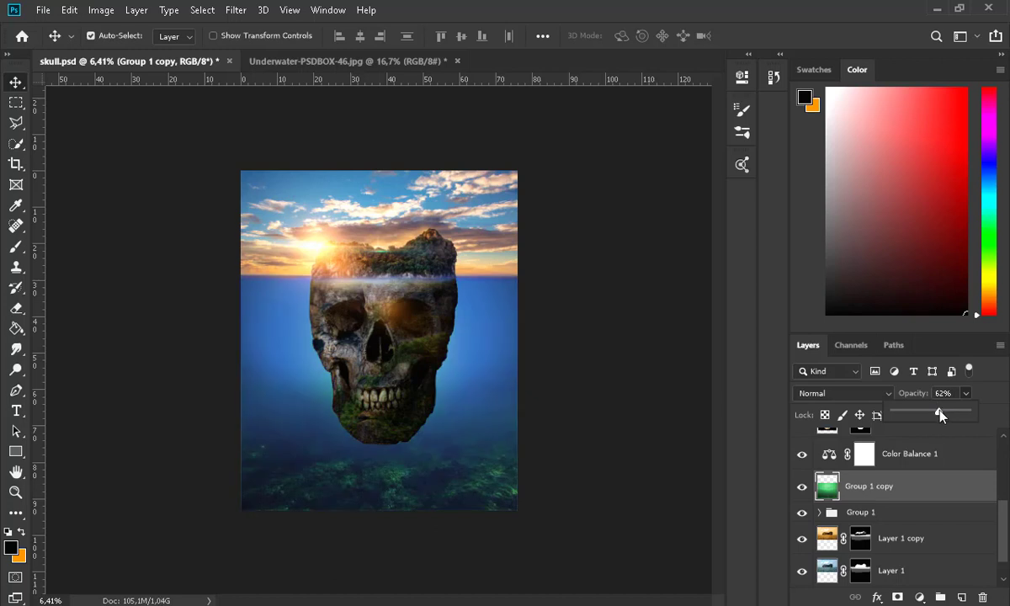
pyautogui.click(949, 412)
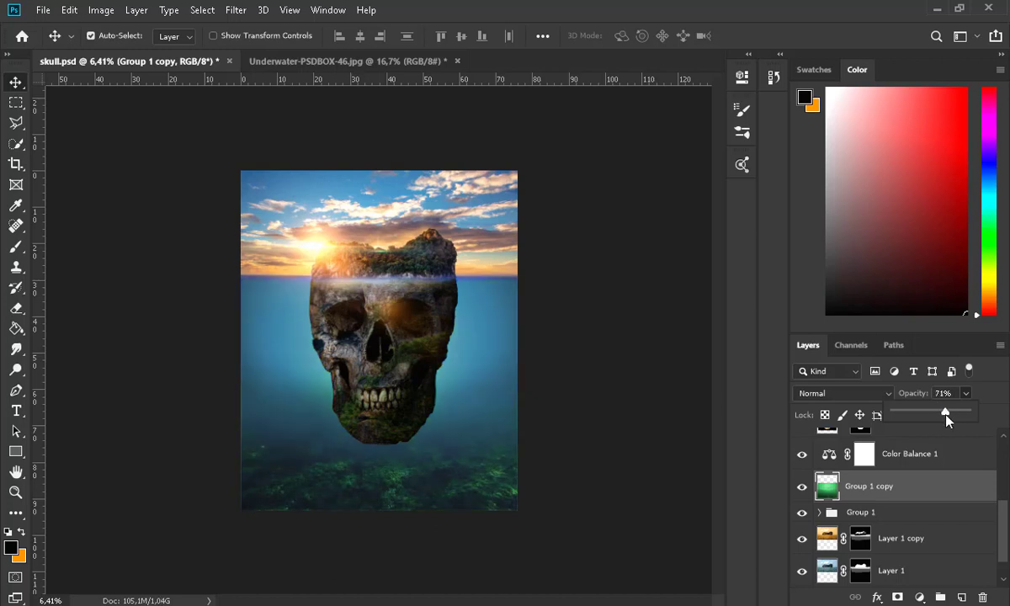
pyautogui.moveTo(947, 421); pyautogui.dragTo(945, 411)
pyautogui.click(305, 375)
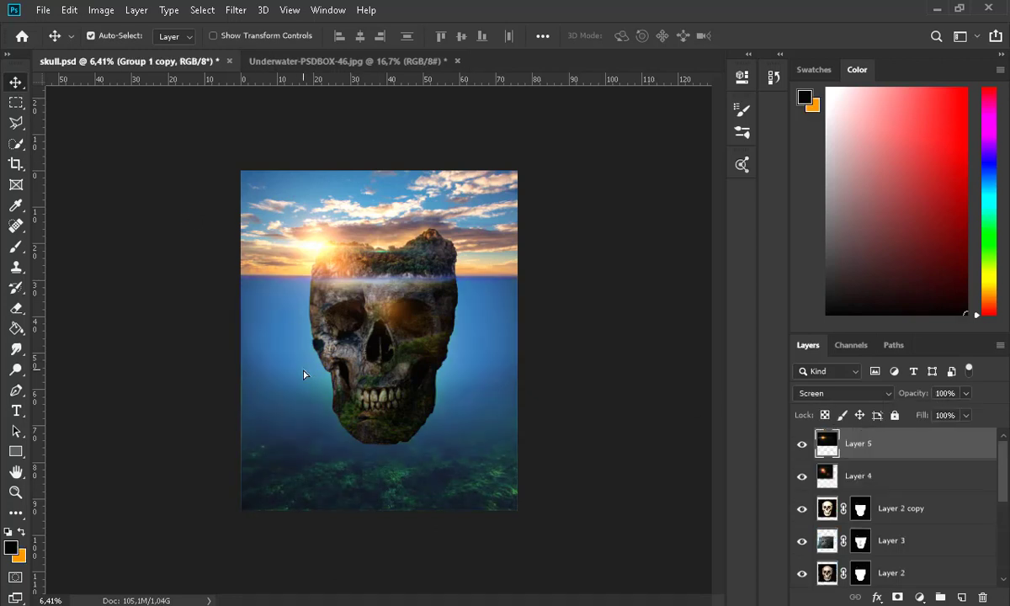
# Try shifting the Group 1 copy layer slightly with Free Transform.
pyautogui.scroll(-3, 887, 512)
pyautogui.click(887, 512)
pyautogui.hotkey('ctrl', 't')
pyautogui.moveTo(480, 388); pyautogui.dragTo(491, 383)
pyautogui.press('m')
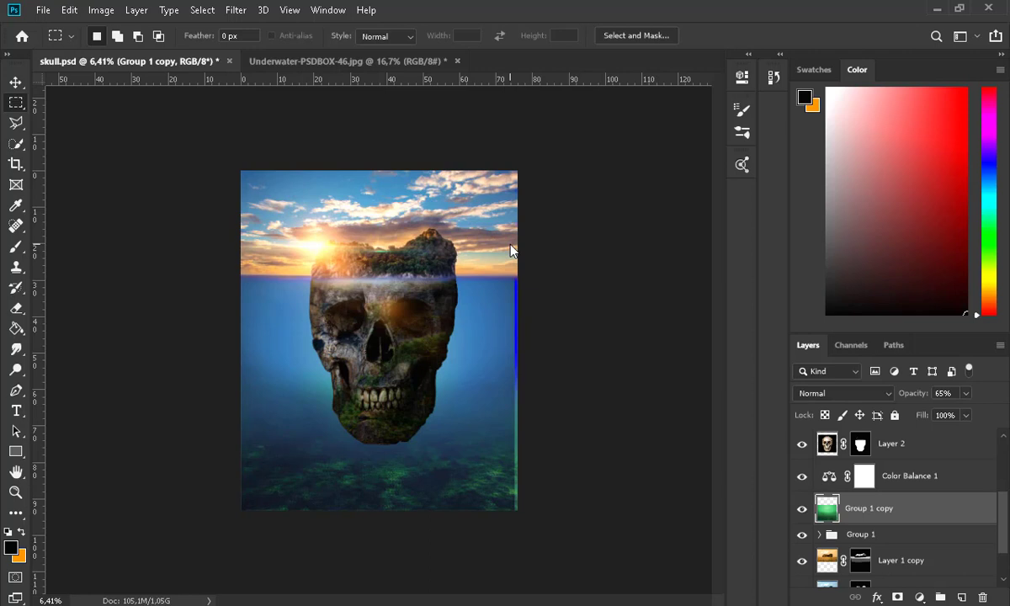
# Set the Group 1 copy layer's opacity to 39%.
pyautogui.press('v')
pyautogui.scroll(2, 373, 221)
pyautogui.moveTo(966, 393); pyautogui.dragTo(943, 413)
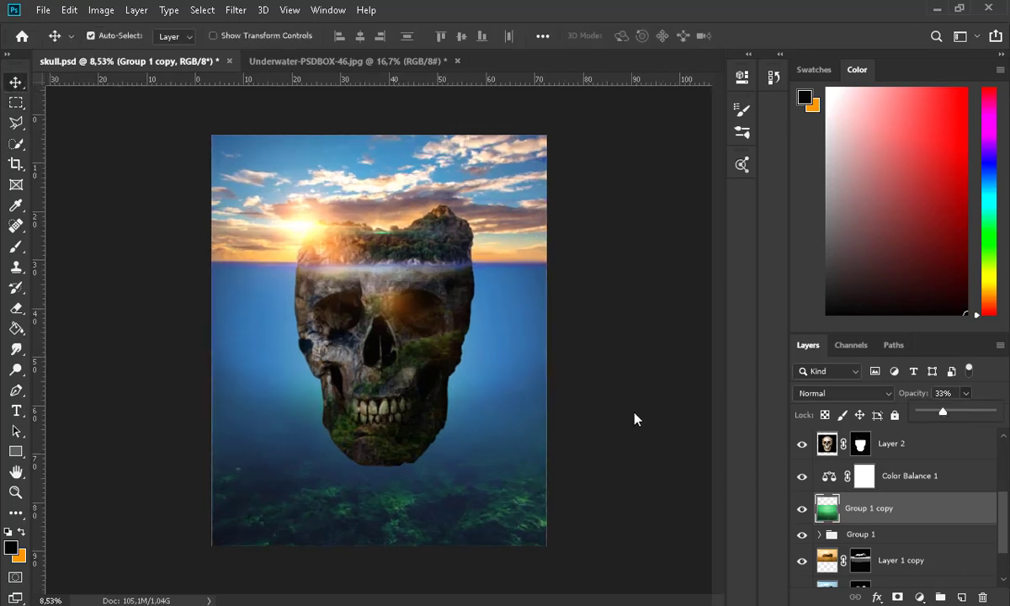
pyautogui.scroll(-4, 509, 421)
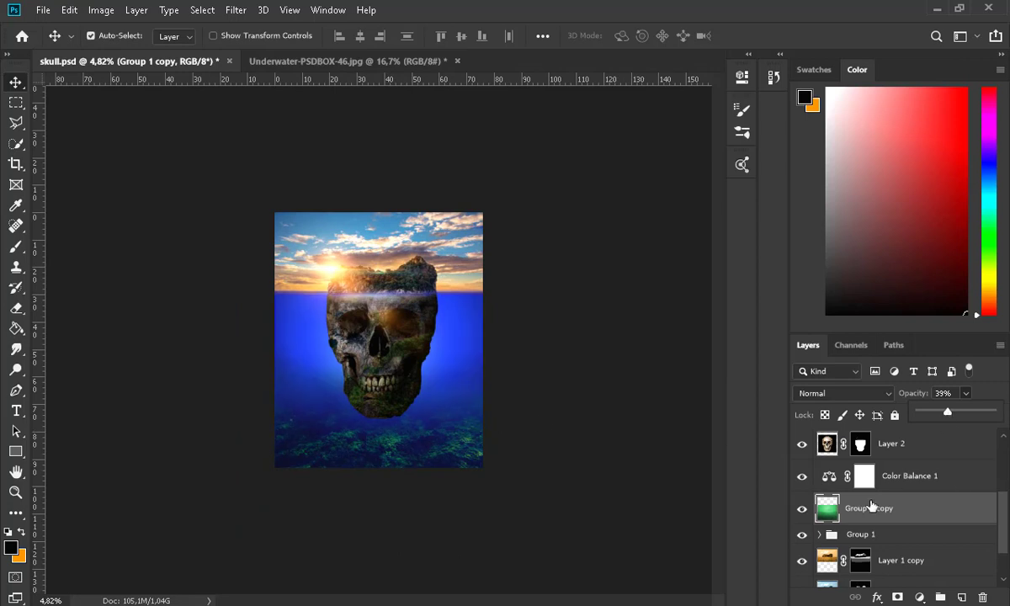
# Select Layer 1's mask and hide the skull layers to expose the island and the water behind them.
pyautogui.click(857, 539)
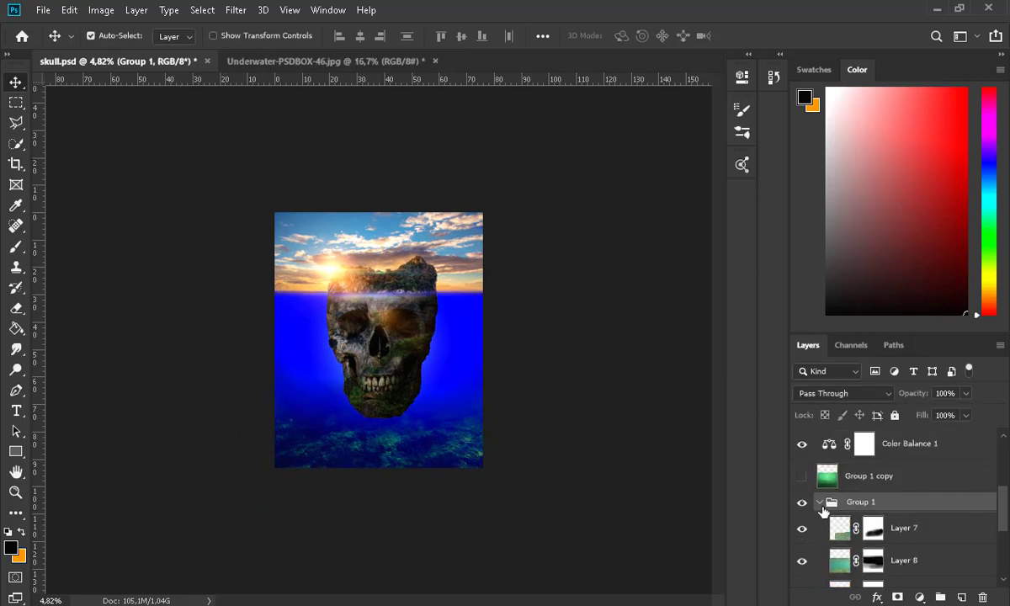
pyautogui.scroll(3, 849, 498)
pyautogui.scroll(-4, 848, 499)
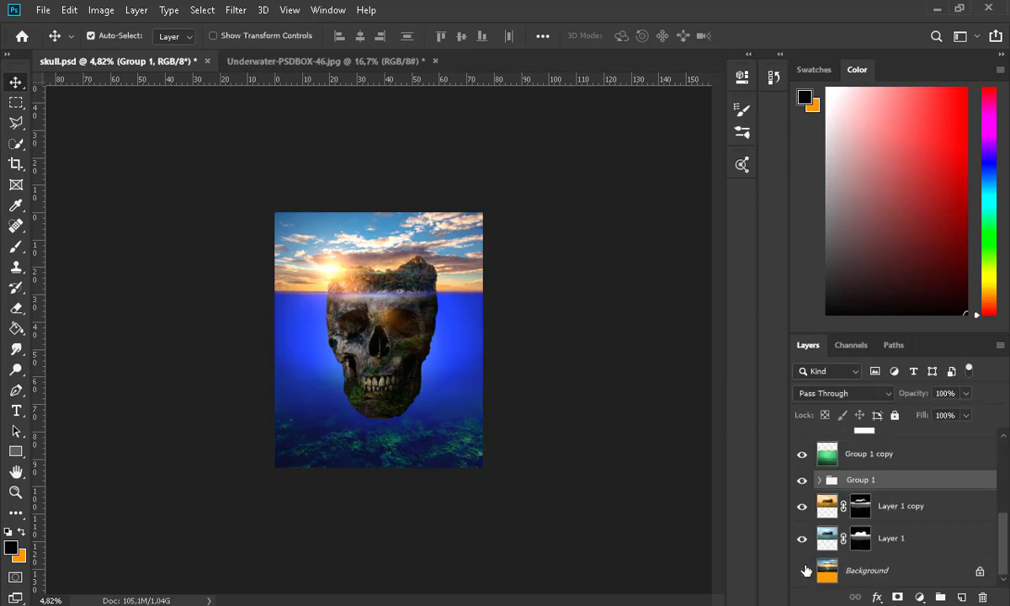
pyautogui.click(829, 541)
pyautogui.scroll(2, 503, 376)
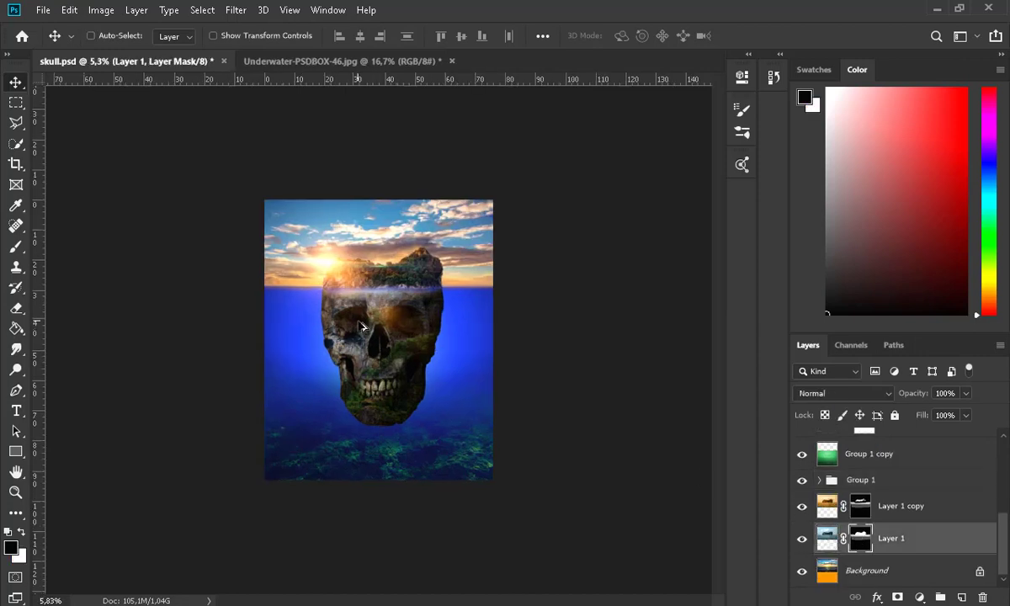
pyautogui.scroll(5, 859, 543)
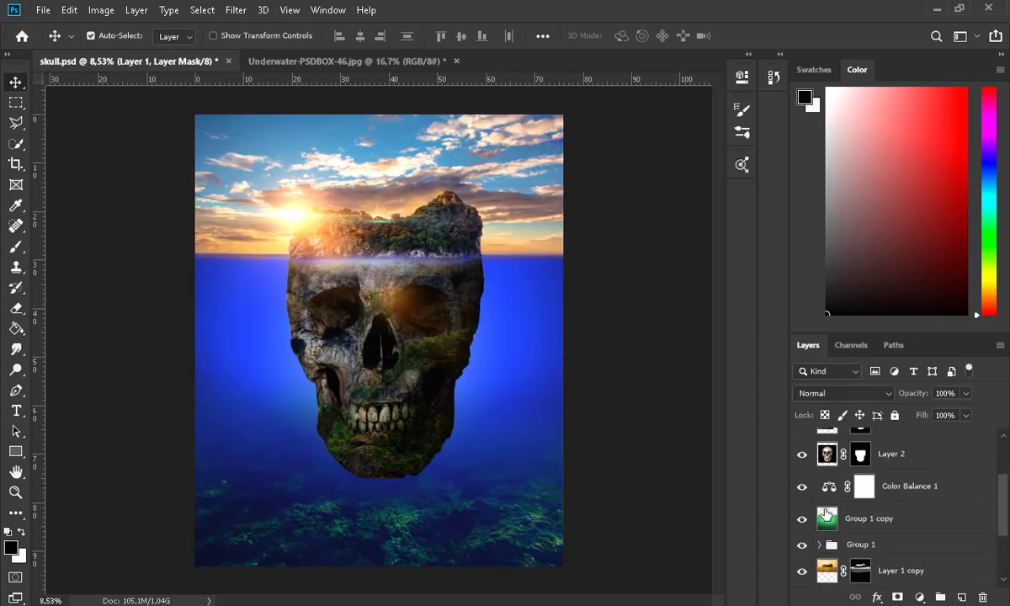
pyautogui.click(802, 550)
pyautogui.scroll(-1, 804, 505)
pyautogui.click(803, 485)
pyautogui.scroll(-4, 851, 526)
# Set up a white 193 px brush and dab along the waterline under the island on Layer 1's mask.
pyautogui.click(16, 247)
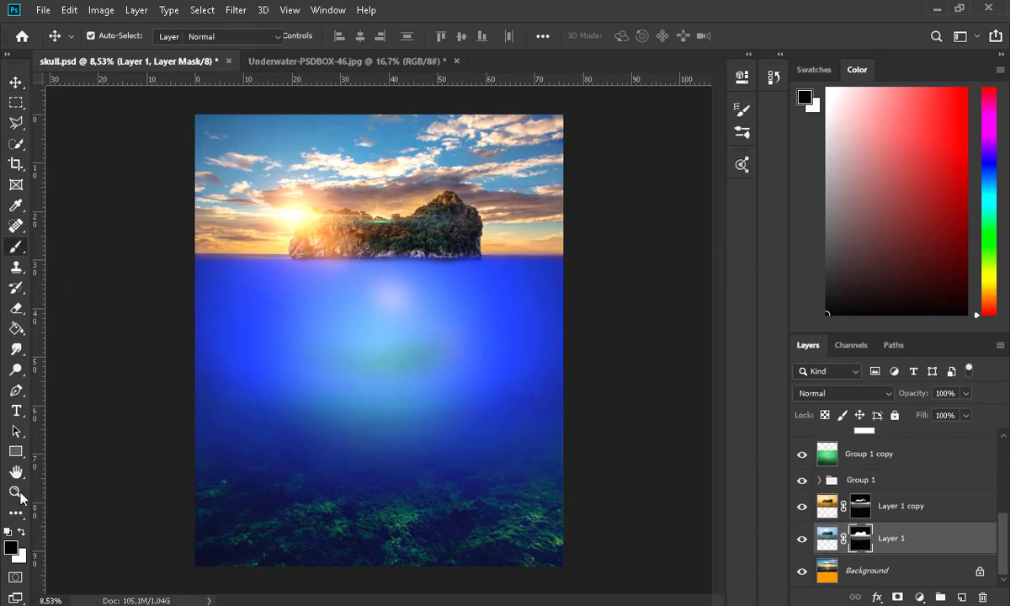
pyautogui.click(21, 532)
pyautogui.scroll(2, 335, 259)
pyautogui.click(115, 38)
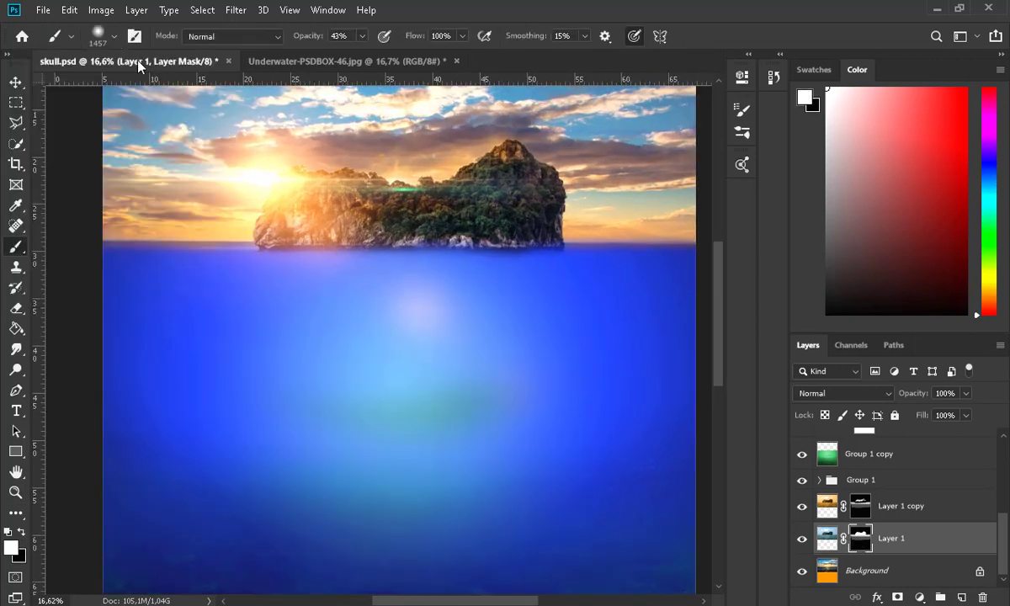
pyautogui.click(162, 86)
pyautogui.click(342, 259)
pyautogui.scroll(1, 396, 257)
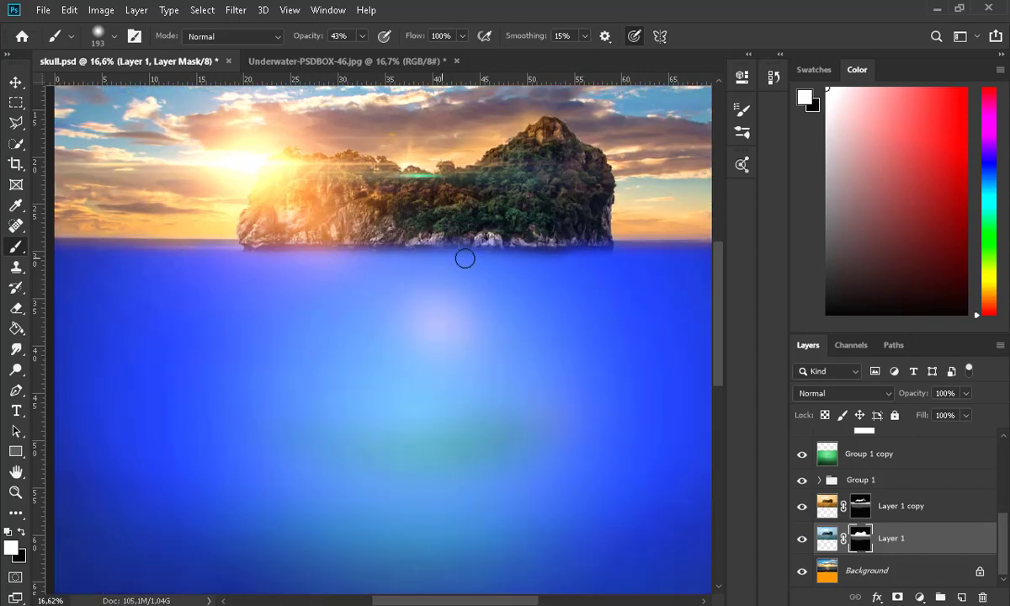
# Hide Layer 1 copy, check Layer 1's contribution to the waterline, and expand Group 1.
pyautogui.click(801, 506)
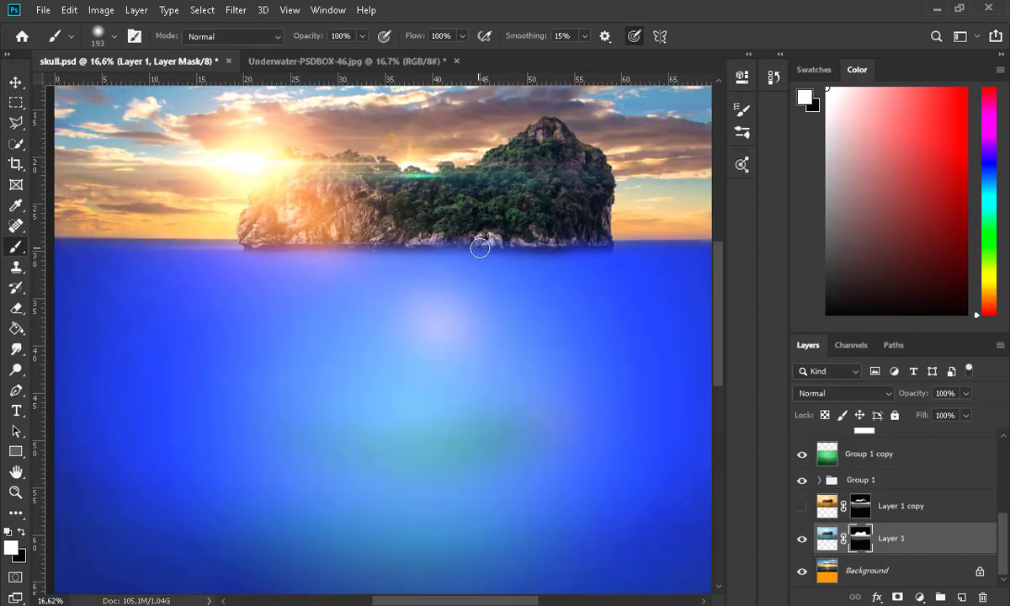
pyautogui.click(801, 539)
pyautogui.click(802, 538)
pyautogui.click(867, 571)
pyautogui.click(858, 539)
pyautogui.scroll(1, 853, 514)
pyautogui.click(820, 513)
# Paint black at about 48% brush opacity along the waterline on Gradient Fill 1's mask to reveal the sea surface beneath the island.
pyautogui.click(876, 474)
pyautogui.moveTo(618, 250); pyautogui.dragTo(472, 250)
pyautogui.hotkey('ctrl', 'z')
pyautogui.moveTo(362, 37); pyautogui.dragTo(326, 53)
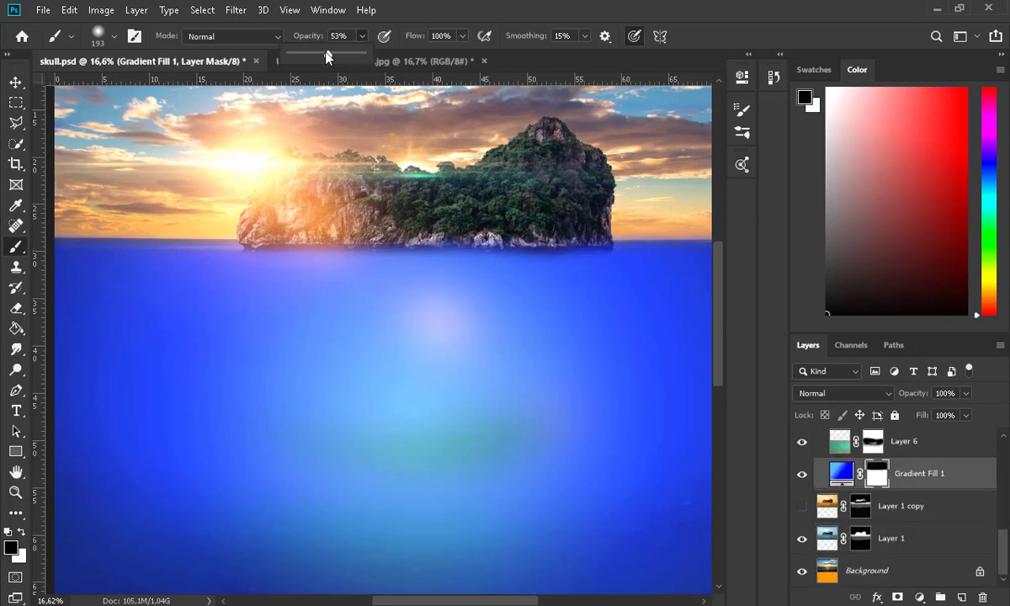
pyautogui.click(115, 36)
pyautogui.moveTo(268, 258); pyautogui.dragTo(538, 257)
pyautogui.moveTo(253, 258); pyautogui.dragTo(67, 258)
pyautogui.scroll(-3, 346, 251)
pyautogui.moveTo(165, 259); pyautogui.dragTo(585, 264)
# Enlarge the brush to 448 px and finish clearing the green sea strip across the image width on Gradient Fill 1's mask.
pyautogui.scroll(2, 366, 275)
pyautogui.click(114, 36)
pyautogui.click(250, 252)
pyautogui.scroll(-2, 485, 266)
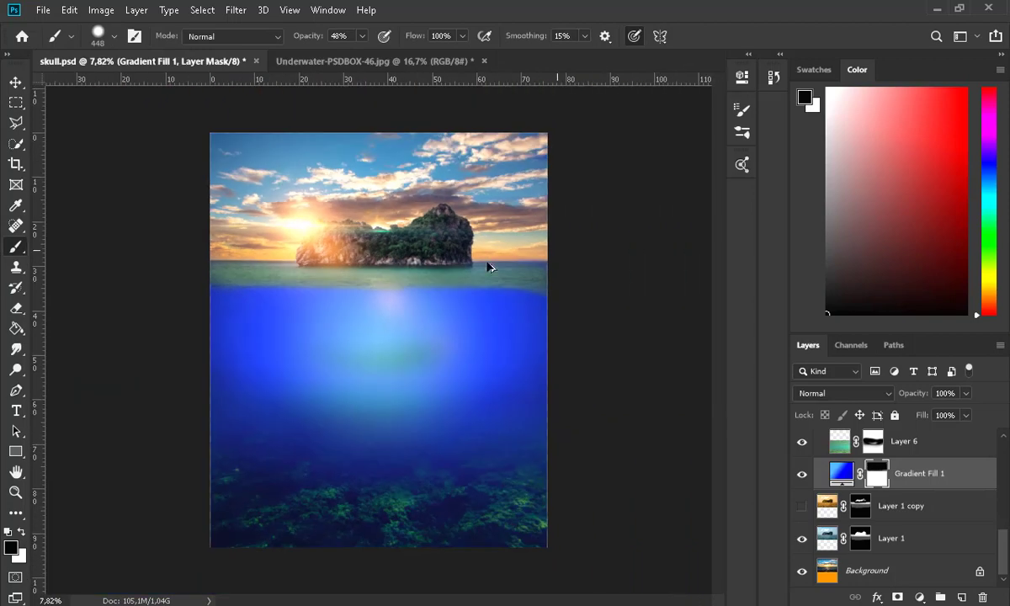
pyautogui.scroll(1, 485, 267)
pyautogui.press('0')
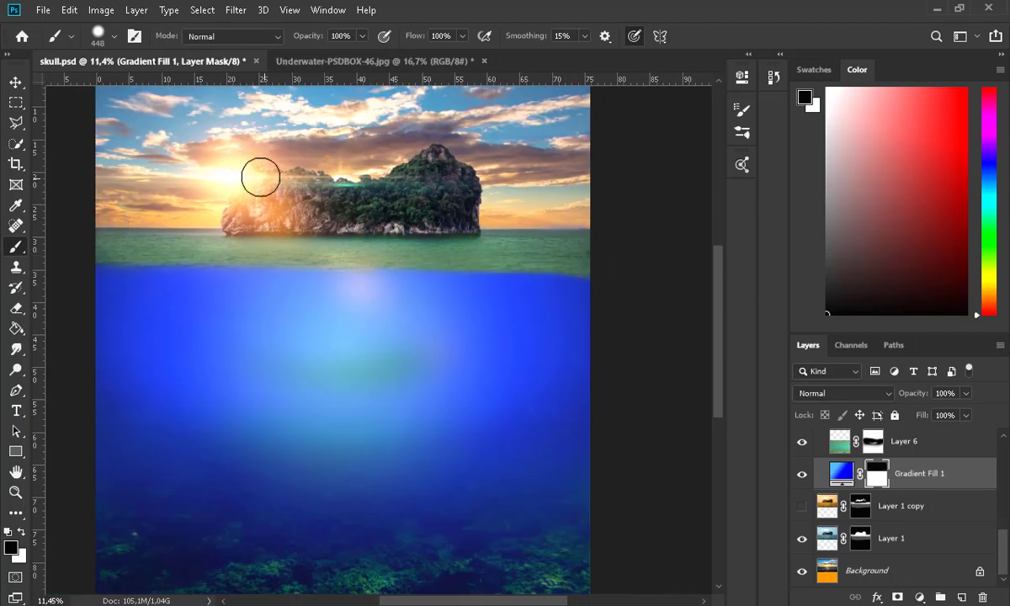
# Refine the sea strip's lower edge on Gradient Fill 1's mask using an 80 px black brush at 45% and 31% opacity.
pyautogui.click(115, 36)
pyautogui.click(362, 36)
pyautogui.moveTo(141, 123)
pyautogui.mouseDown()
pyautogui.moveTo(172, 123)
pyautogui.moveTo(126, 83)
pyautogui.mouseUp()
pyautogui.click(317, 52)
pyautogui.click(114, 36)
pyautogui.press('Return')
pyautogui.scroll(2, 107, 265)
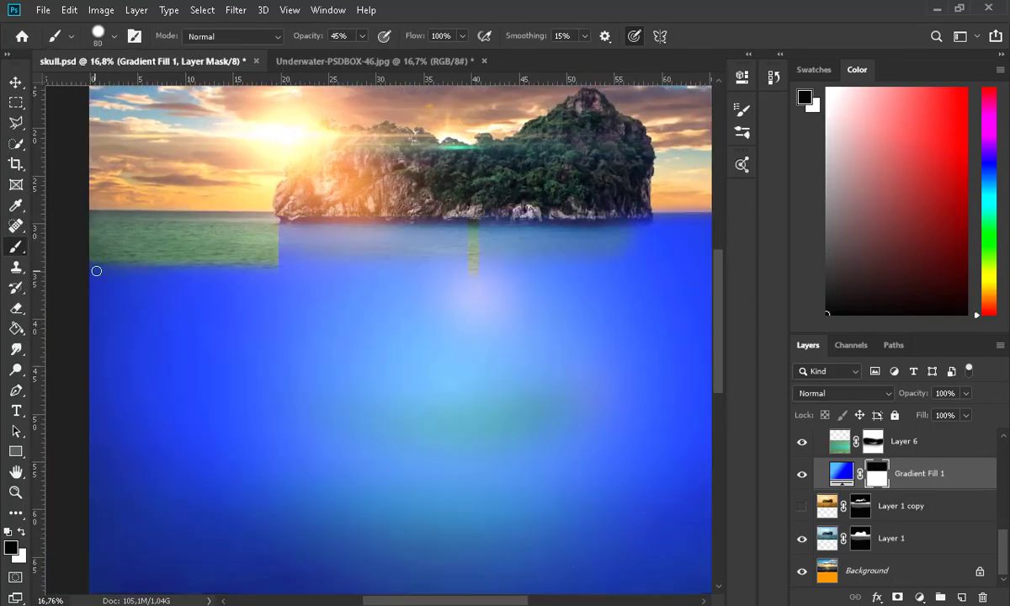
pyautogui.moveTo(95, 270); pyautogui.dragTo(154, 268)
pyautogui.moveTo(352, 52); pyautogui.dragTo(341, 53)
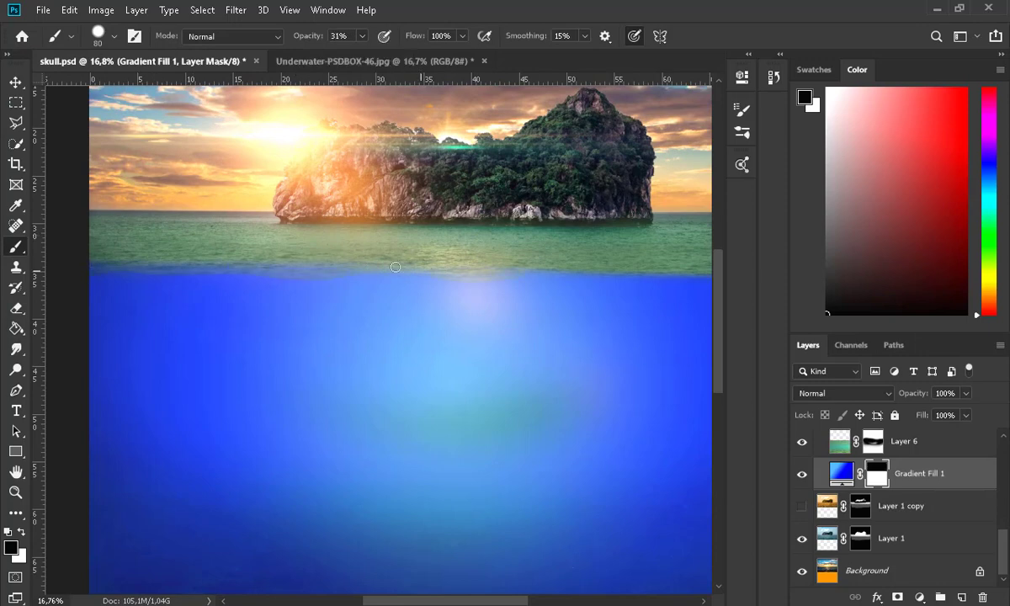
pyautogui.hscroll(3, 308, 282)
pyautogui.scroll(-4, 484, 295)
pyautogui.scroll(2, 412, 294)
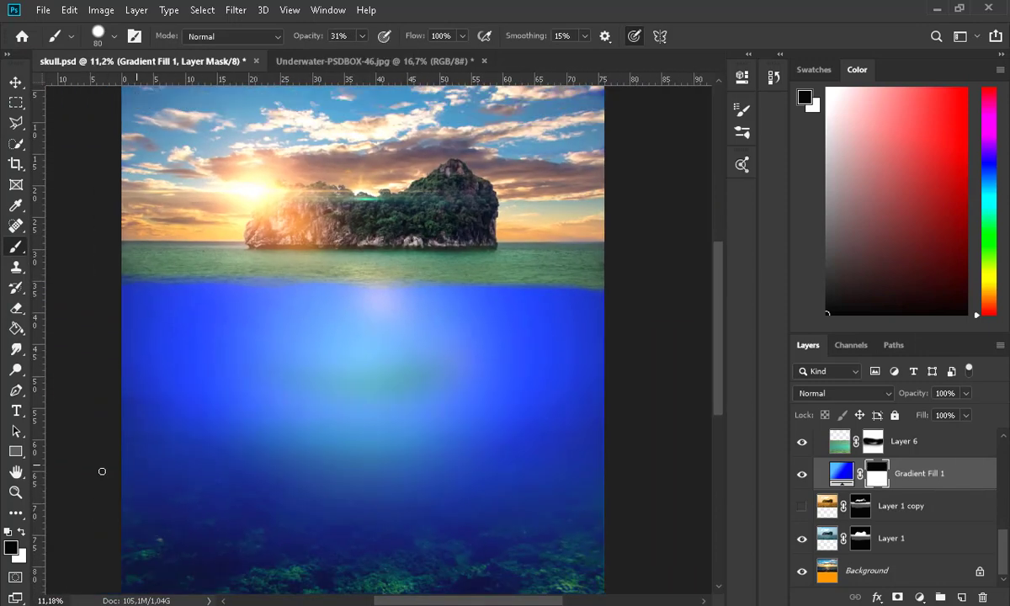
# Tint the sea strip below the island blue by painting white on Gradient Fill 1's mask with a 511 px brush at 31% opacity.
pyautogui.click(115, 36)
pyautogui.moveTo(126, 87); pyautogui.dragTo(149, 87)
pyautogui.press('Return')
pyautogui.press('x')
pyautogui.click(115, 36)
pyautogui.press('Return')
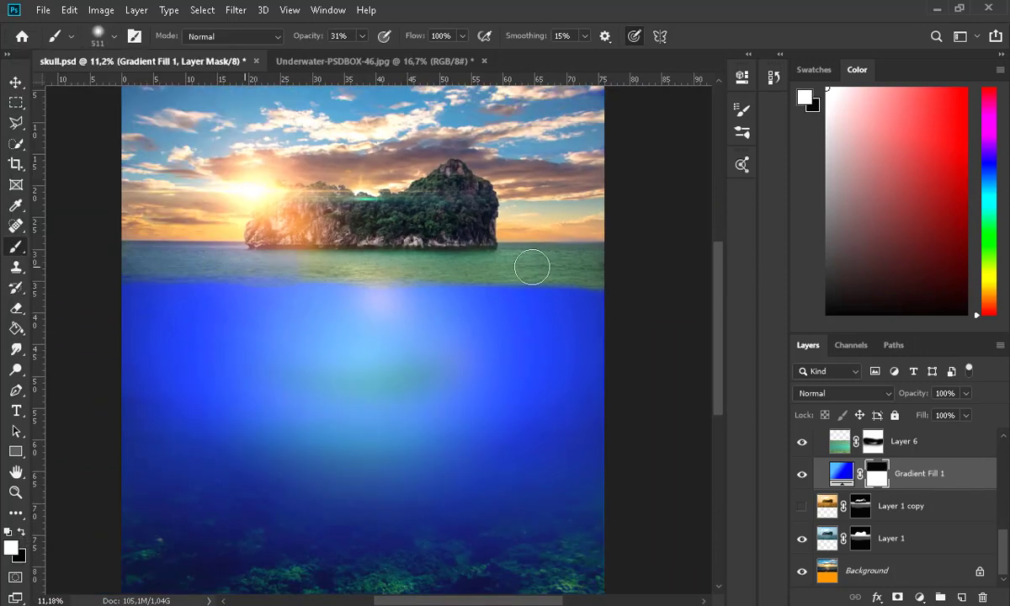
pyautogui.scroll(-1, 483, 327)
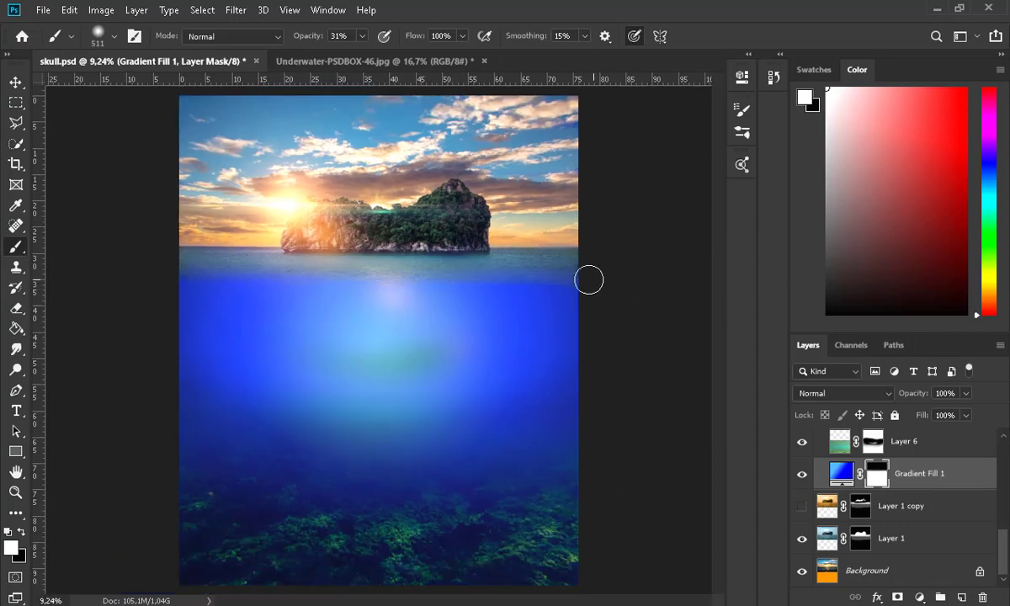
pyautogui.scroll(-1, 582, 304)
pyautogui.scroll(2, 293, 321)
# Outline a thin wavy band along the waterline across the full image width with the Lasso tool.
pyautogui.press('l')
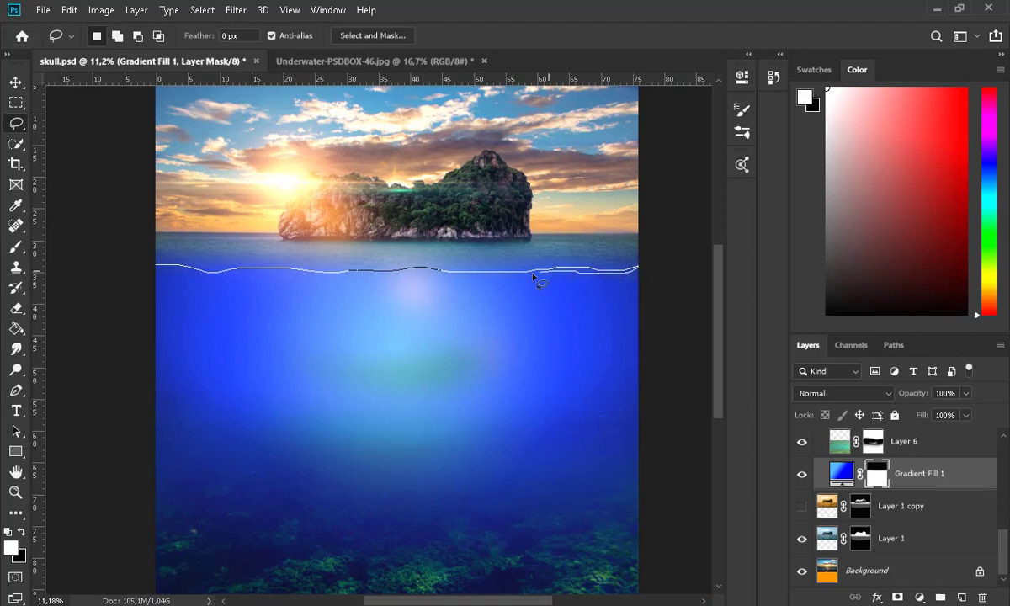
pyautogui.moveTo(213, 279); pyautogui.dragTo(211, 275)
pyautogui.press('shift')
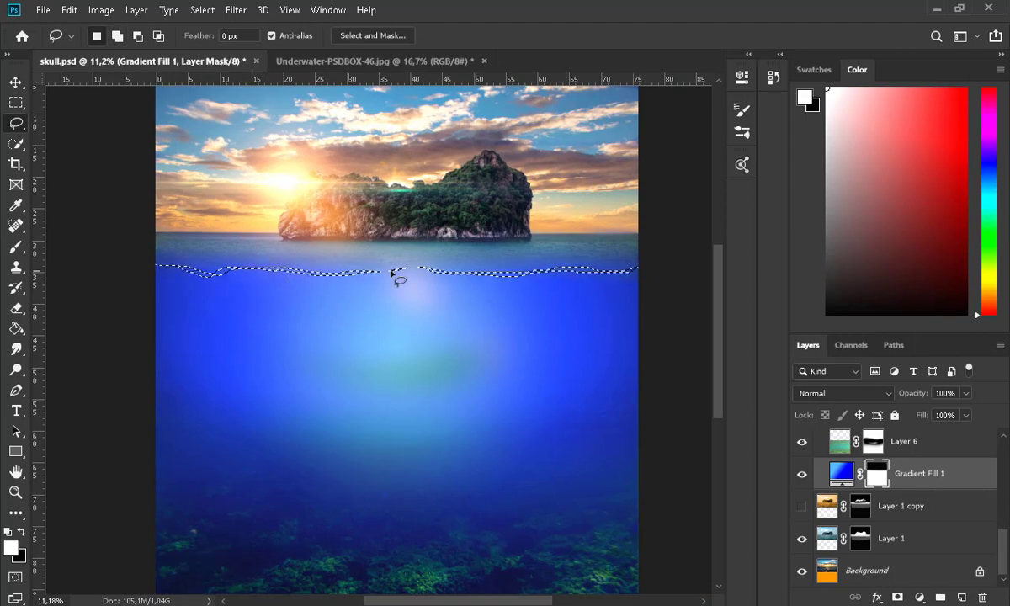
pyautogui.moveTo(411, 276); pyautogui.dragTo(447, 271)
# Add a new layer above Gradient Fill 1 and set the foreground colour to a pale cyan.
pyautogui.click(961, 597)
pyautogui.press('g')
pyautogui.press('b')
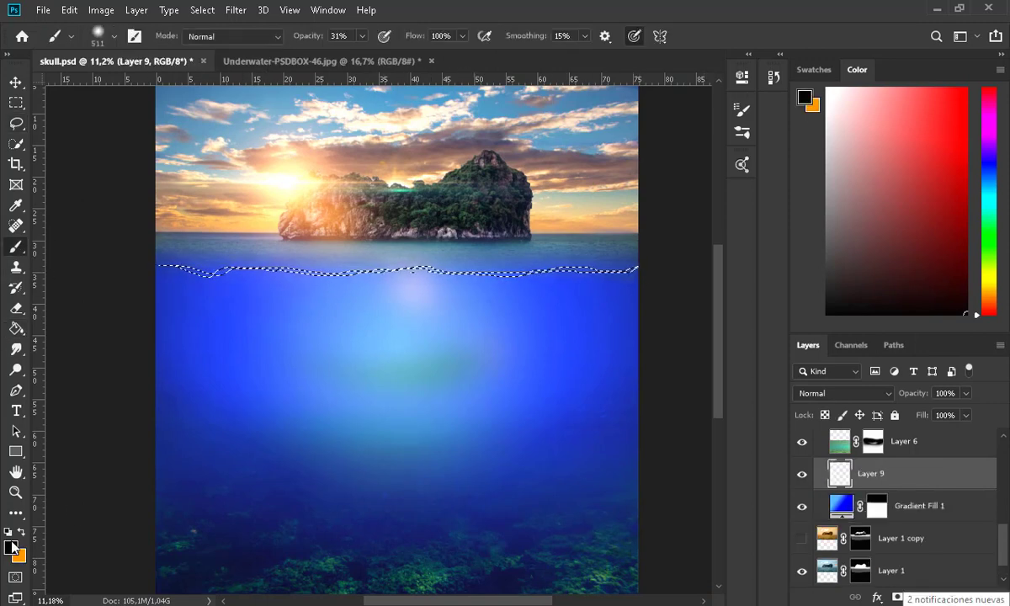
pyautogui.click(12, 548)
pyautogui.click(619, 144)
pyautogui.click(739, 287)
pyautogui.click(878, 134)
# Paint the wavy waterline selection pale cyan on Layer 9 at 100% brush opacity and deselect it.
pyautogui.moveTo(187, 268); pyautogui.dragTo(607, 276)
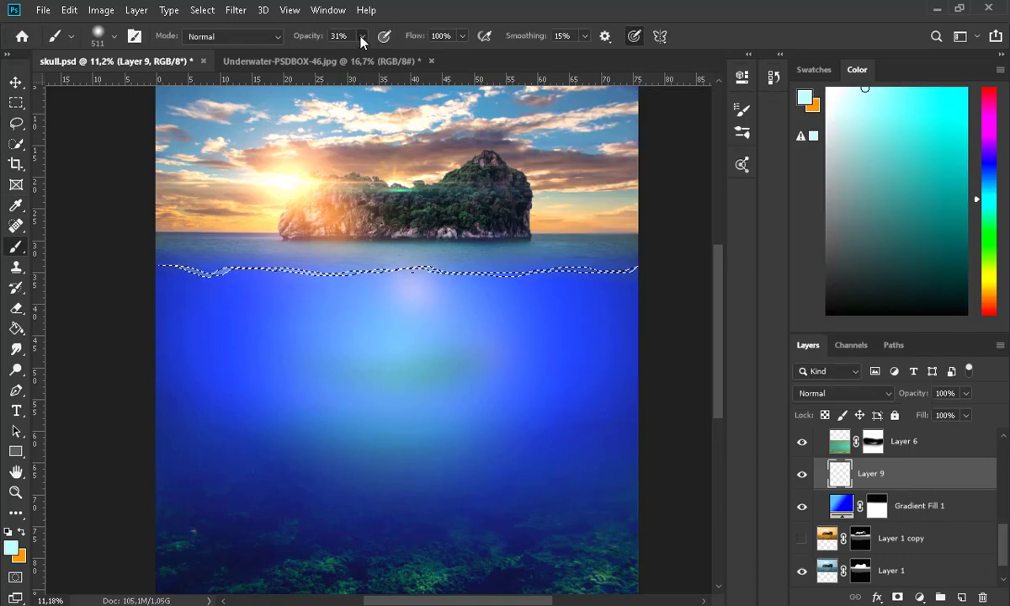
pyautogui.click(362, 39)
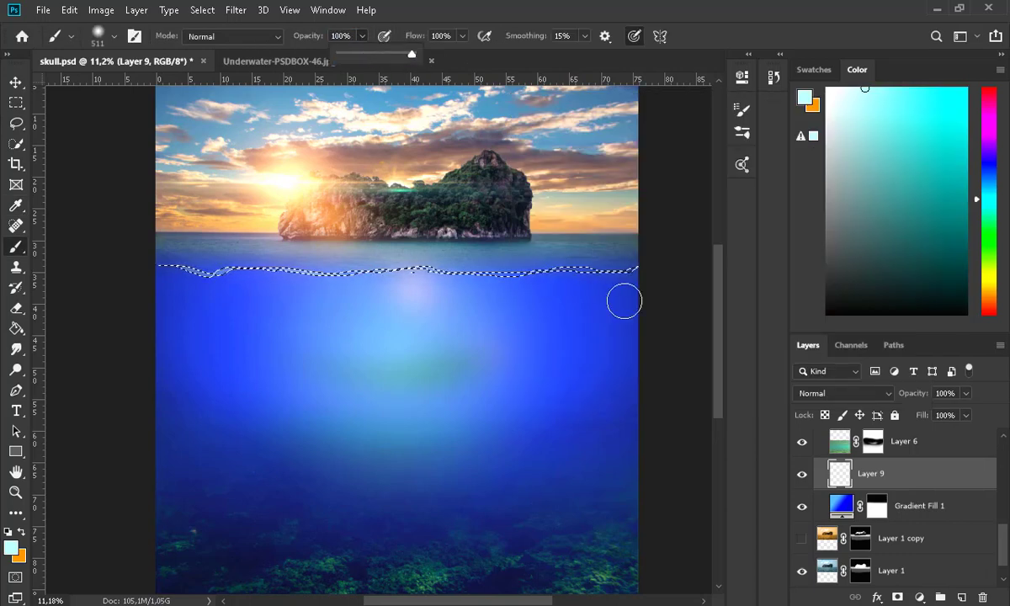
pyautogui.moveTo(631, 266); pyautogui.dragTo(536, 268)
pyautogui.moveTo(311, 268); pyautogui.dragTo(177, 268)
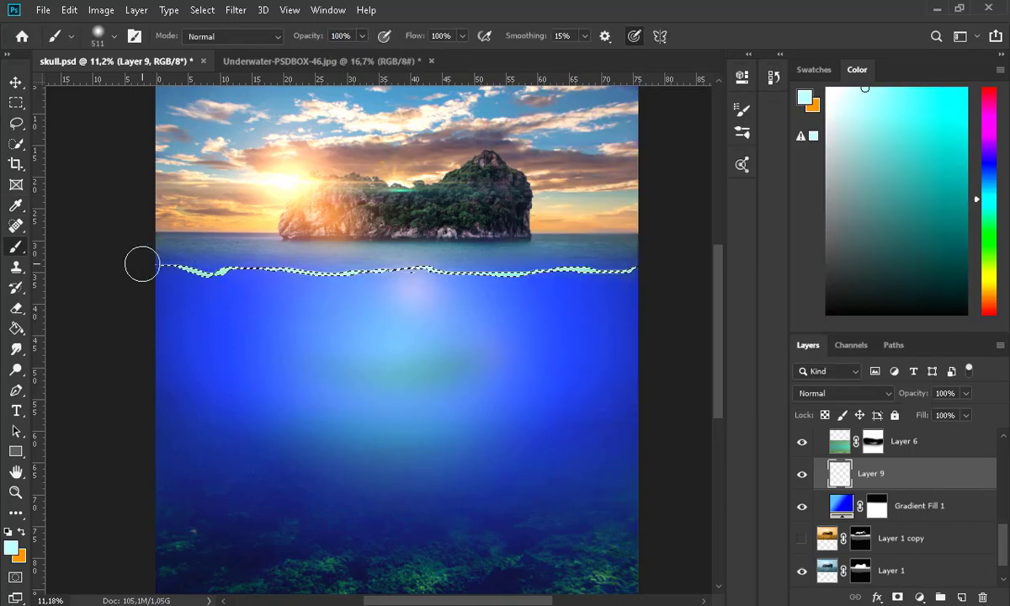
pyautogui.click(19, 102)
pyautogui.hotkey('ctrl', 'd')
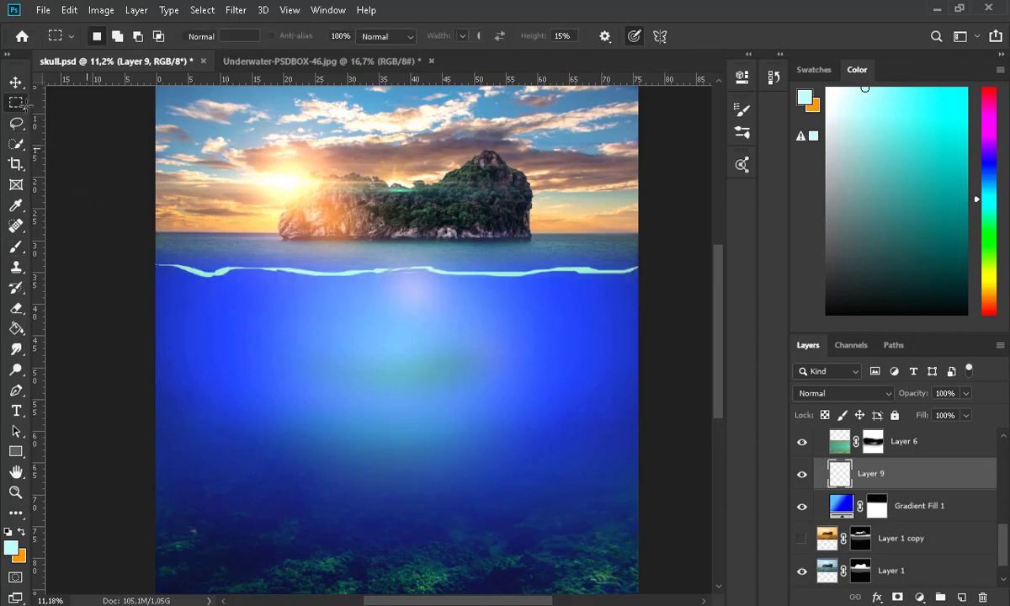
# Move the cyan waterline band on Layer 9 straight up to about Y 2397 px.
pyautogui.click(15, 82)
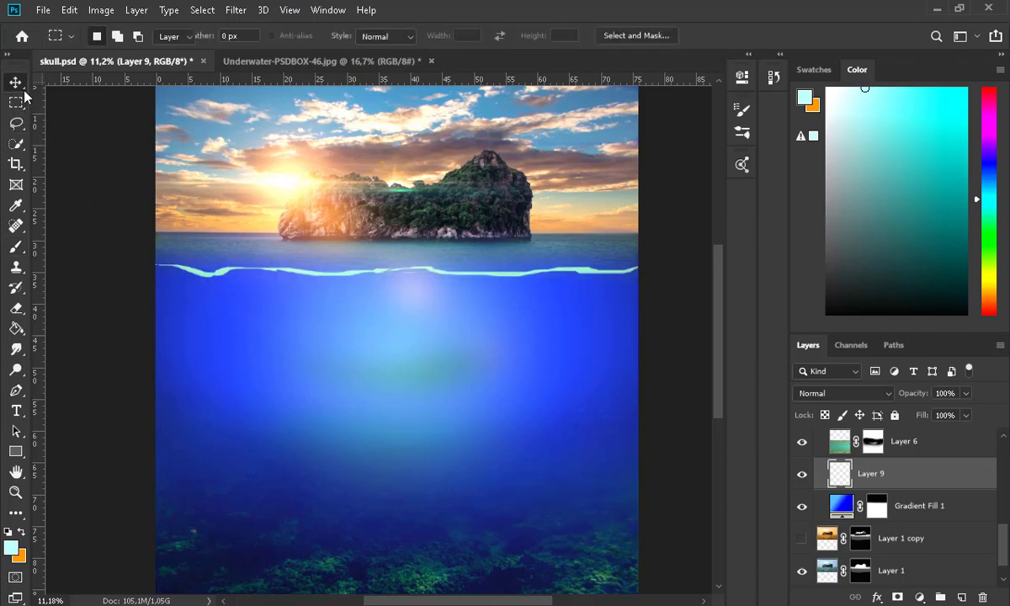
pyautogui.moveTo(380, 278); pyautogui.dragTo(401, 291)
pyautogui.hotkey('ctrl', 't')
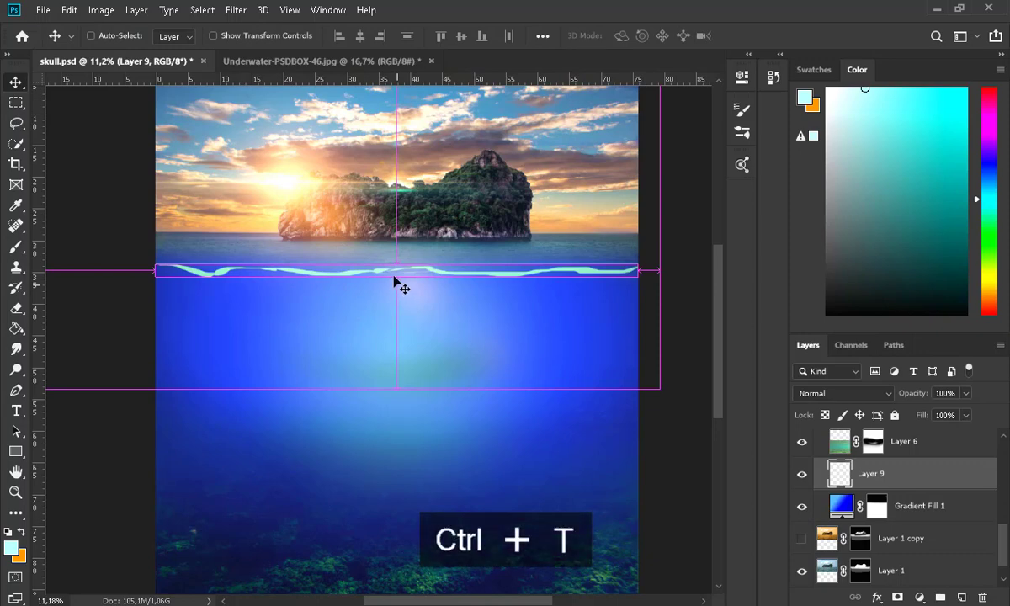
pyautogui.press('Return')
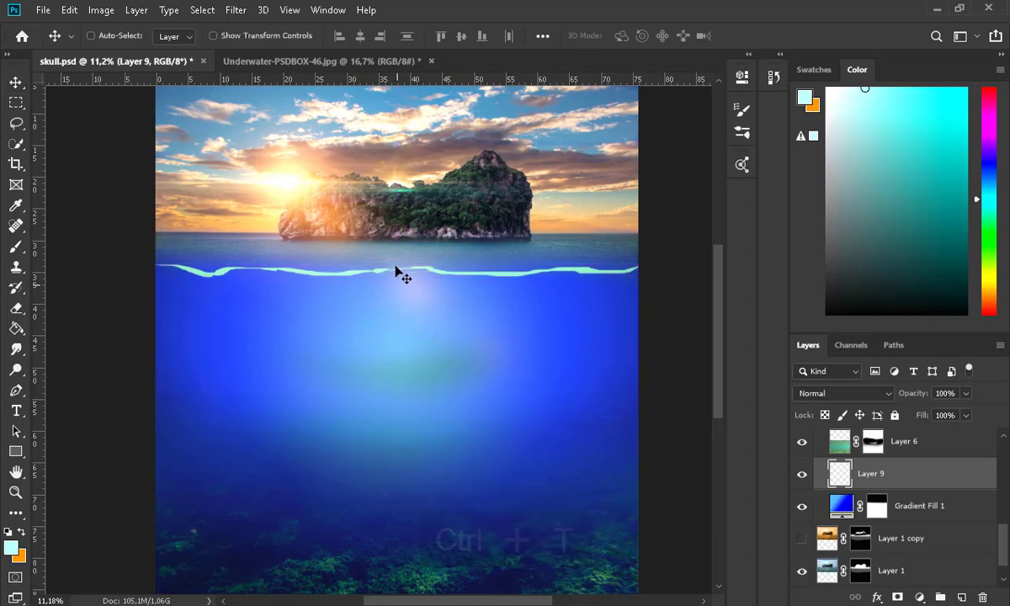
pyautogui.hotkey('ctrl', 't')
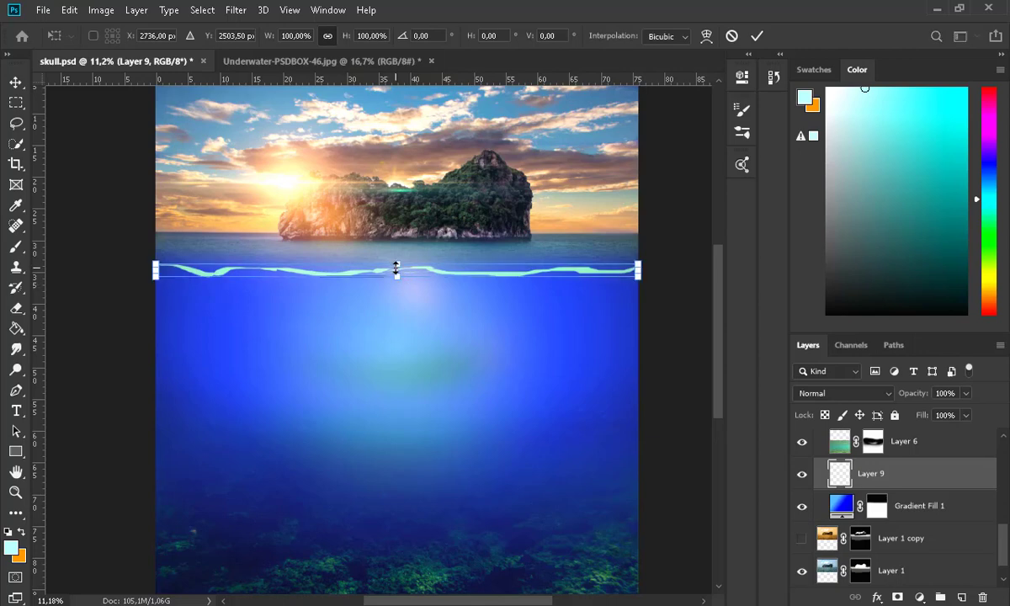
pyautogui.moveTo(413, 278); pyautogui.dragTo(413, 271)
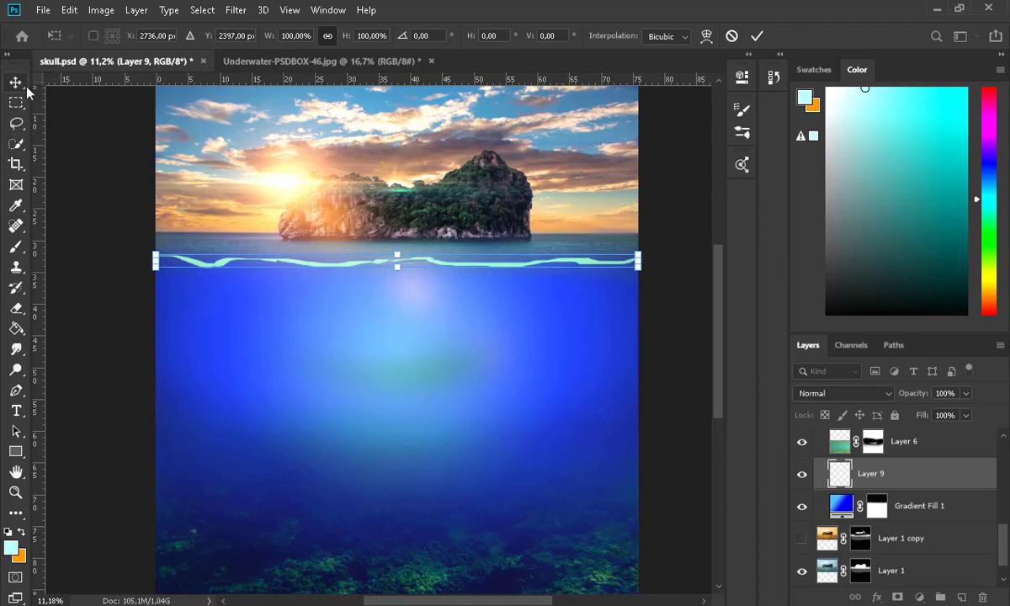
pyautogui.press('Return')
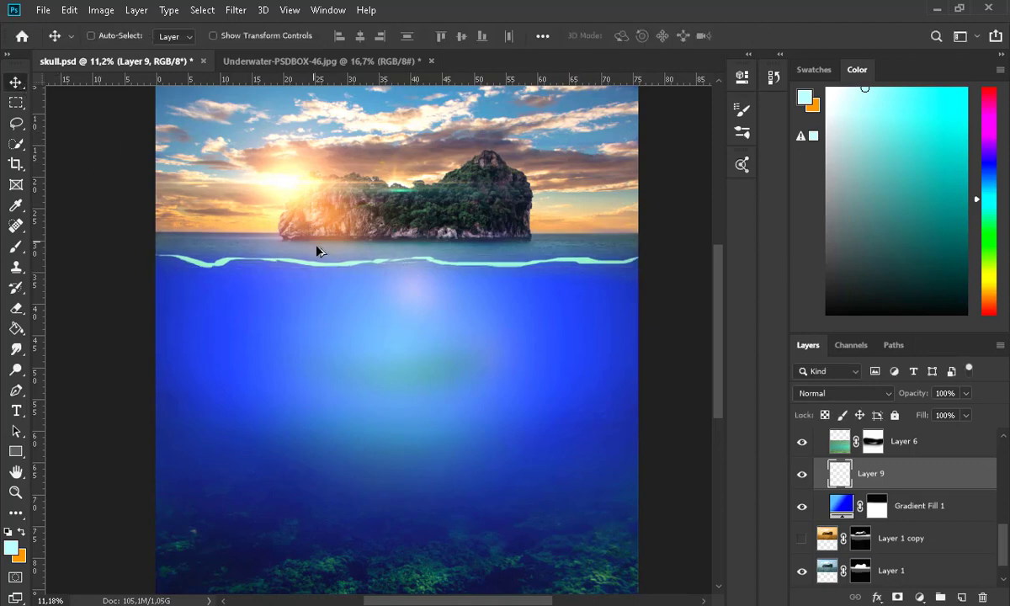
pyautogui.scroll(3, 339, 282)
pyautogui.hotkey('ctrl', 't')
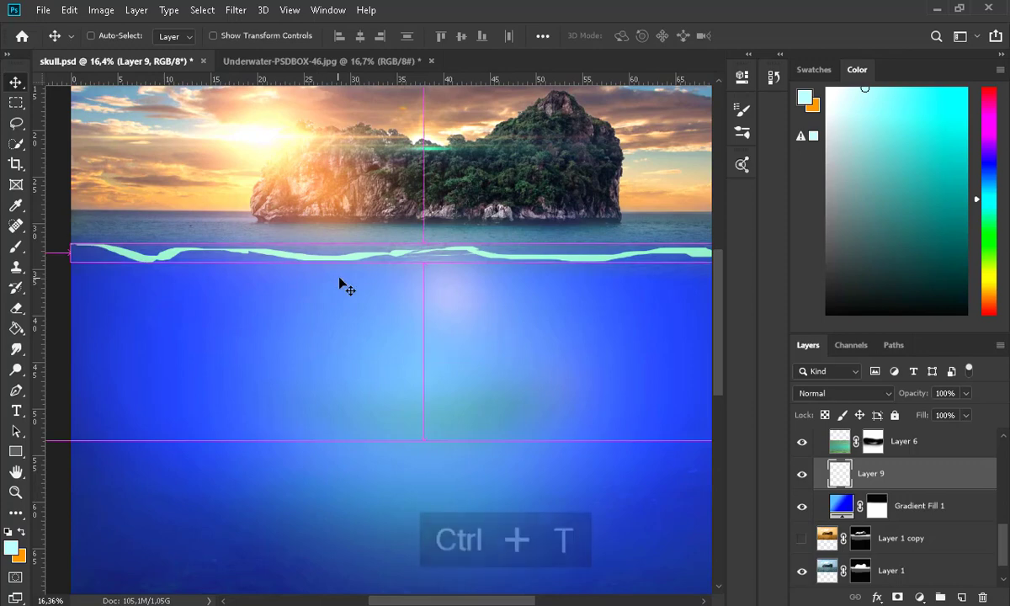
pyautogui.moveTo(423, 251); pyautogui.dragTo(425, 220)
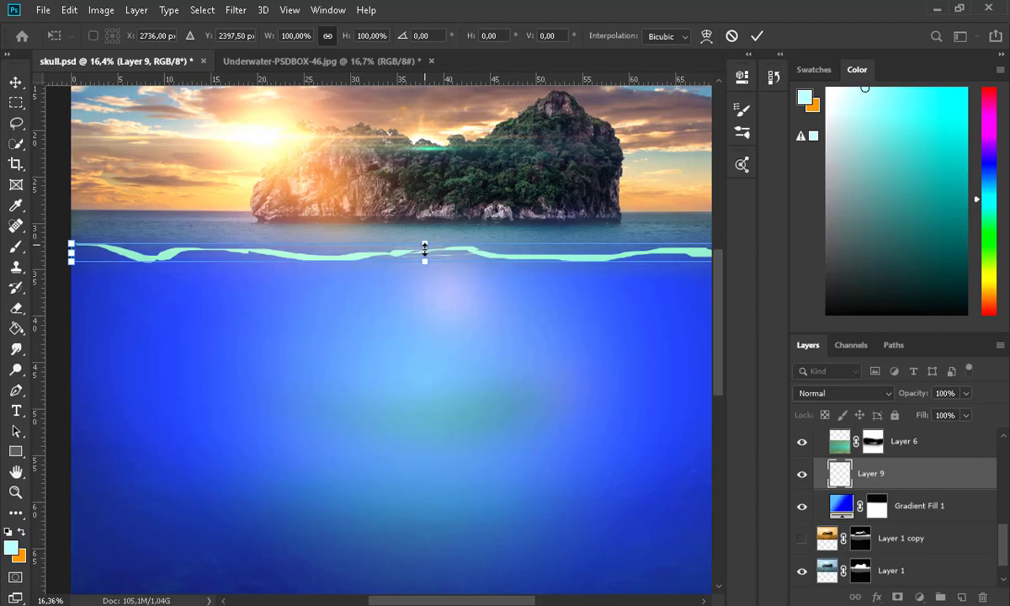
pyautogui.moveTo(425, 249); pyautogui.dragTo(425, 253)
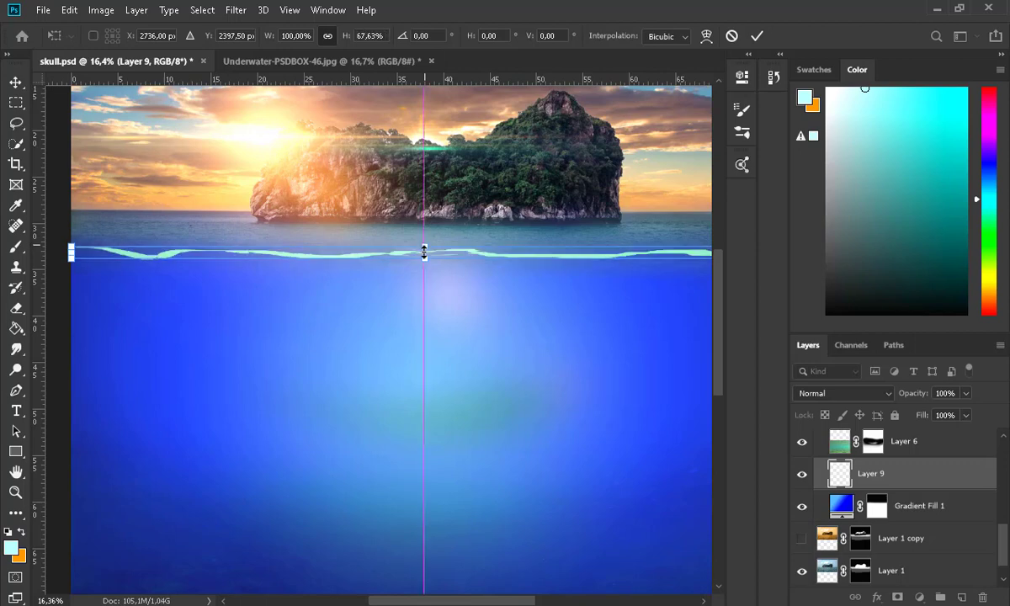
pyautogui.click(18, 87)
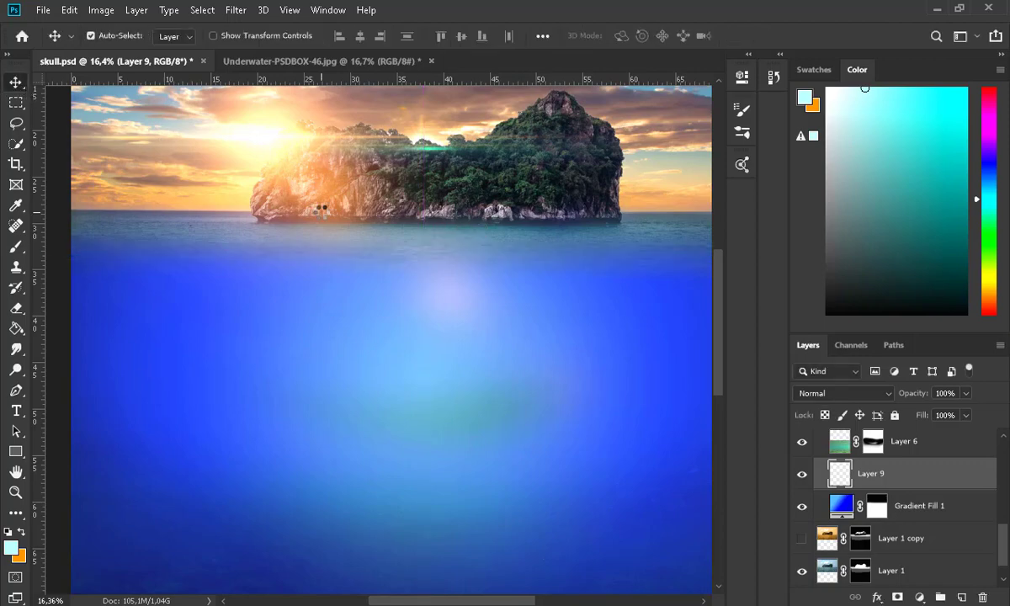
pyautogui.scroll(7, 326, 221)
pyautogui.hotkey('ctrl', 't')
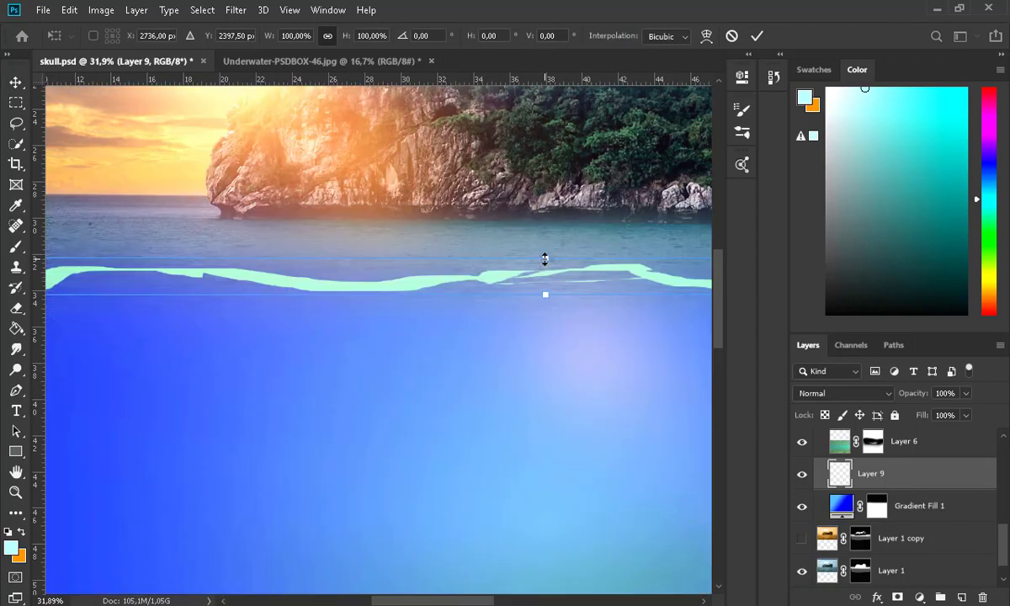
pyautogui.moveTo(544, 259); pyautogui.dragTo(545, 276)
pyautogui.press('Escape')
pyautogui.scroll(-11, 263, 235)
pyautogui.click(17, 348)
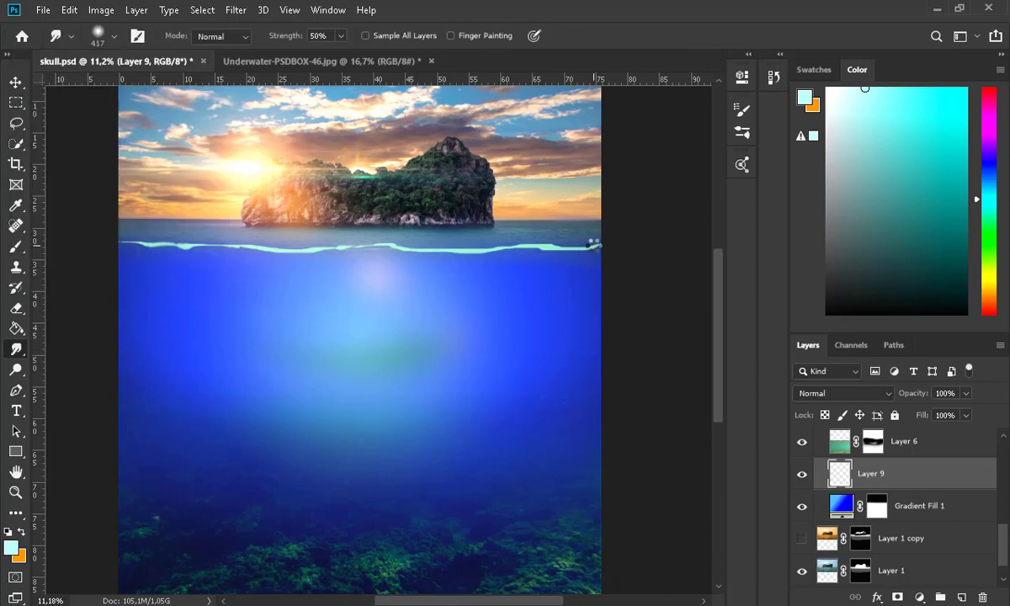
pyautogui.press('v')
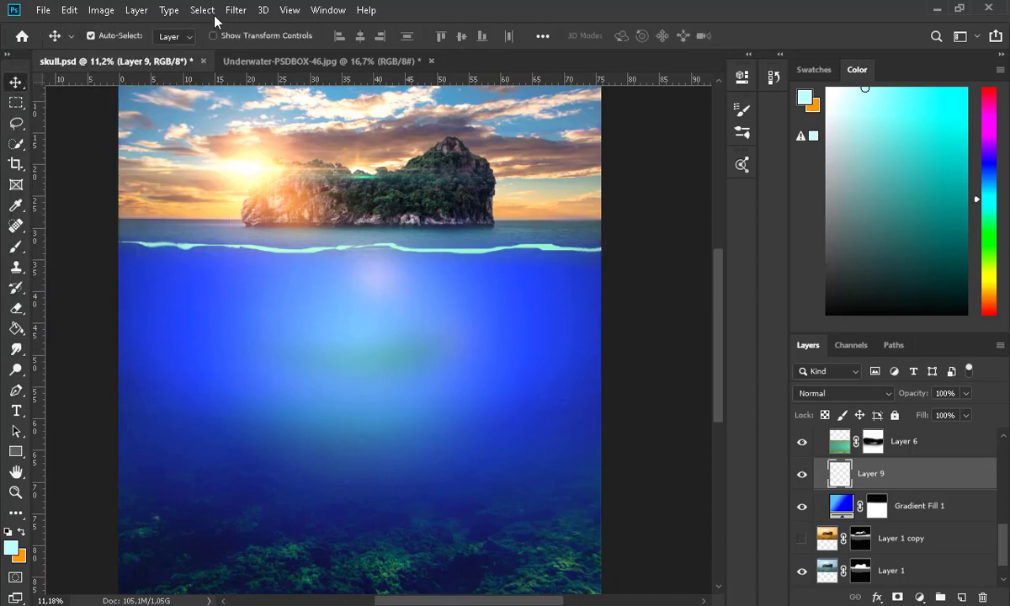
# Soften the cyan waterline band on Layer 9 with a Gaussian Blur.
pyautogui.click(235, 10)
pyautogui.moveTo(252, 190)
pyautogui.click(469, 248)
pyautogui.moveTo(697, 485); pyautogui.dragTo(711, 491)
pyautogui.press('Return')
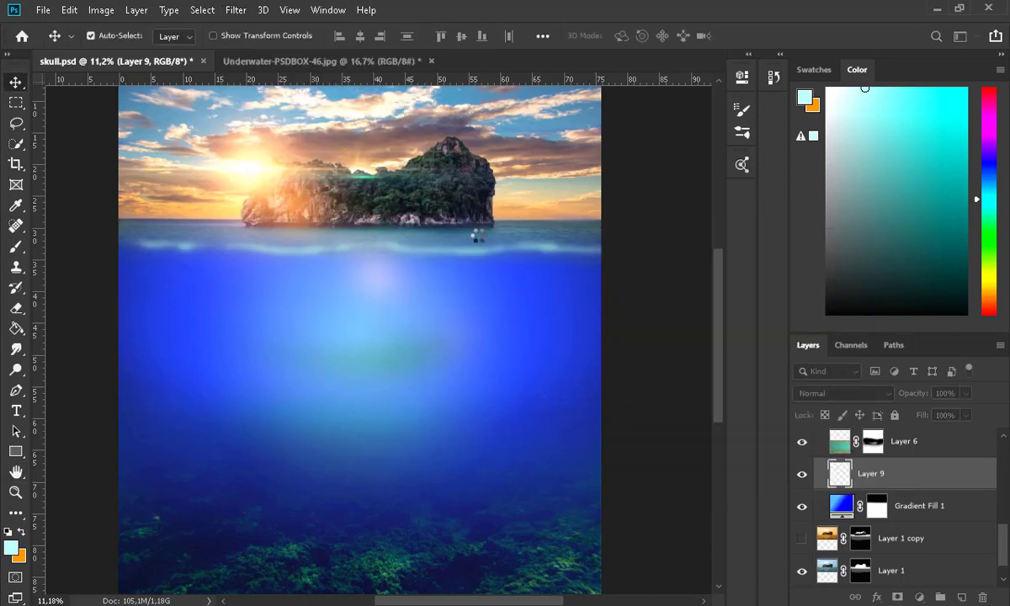
# Squash the blurred waterline band on Layer 9 to about 55% of its height.
pyautogui.scroll(2, 422, 346)
pyautogui.hotkey('ctrl', 't')
pyautogui.moveTo(412, 317); pyautogui.dragTo(412, 332)
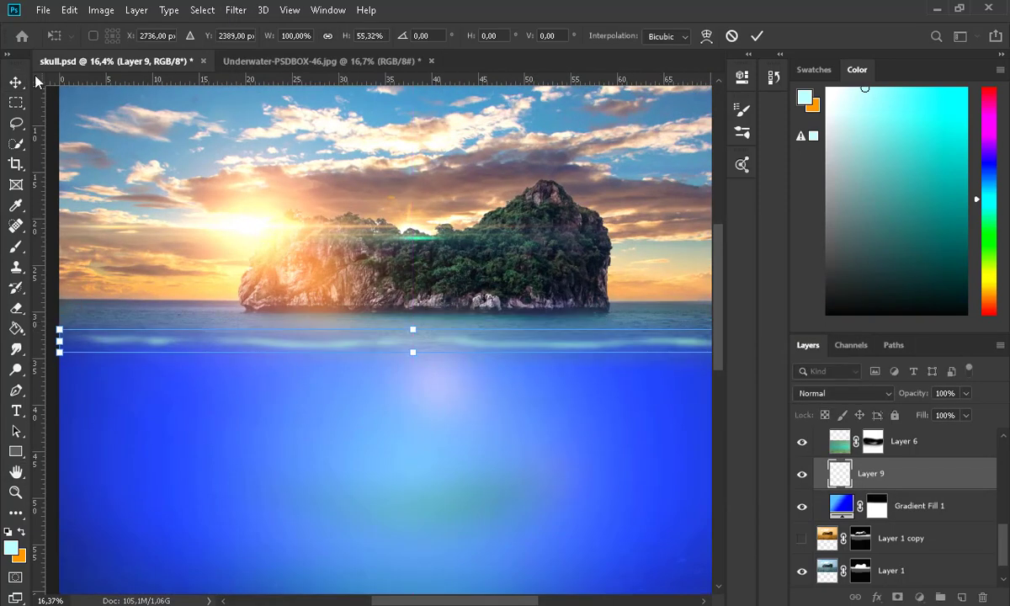
pyautogui.press('Return')
pyautogui.scroll(-3, 517, 342)
# Lower Layer 9's opacity to 66% to make the waterline band fainter.
pyautogui.scroll(1, 519, 343)
pyautogui.moveTo(519, 343); pyautogui.dragTo(465, 279)
pyautogui.click(468, 282)
pyautogui.scroll(-5, 880, 471)
pyautogui.scroll(-4, 881, 471)
pyautogui.click(806, 490)
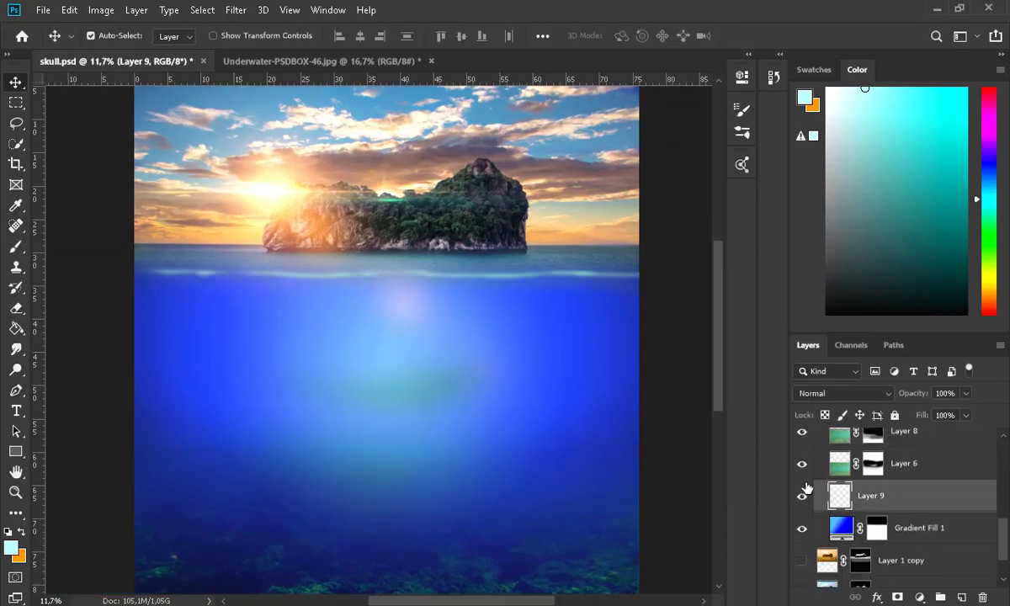
pyautogui.click(965, 393)
pyautogui.moveTo(967, 413); pyautogui.dragTo(943, 413)
# Flatten the waterline band on Layer 9 further by reducing its height.
pyautogui.moveTo(329, 275); pyautogui.dragTo(406, 310)
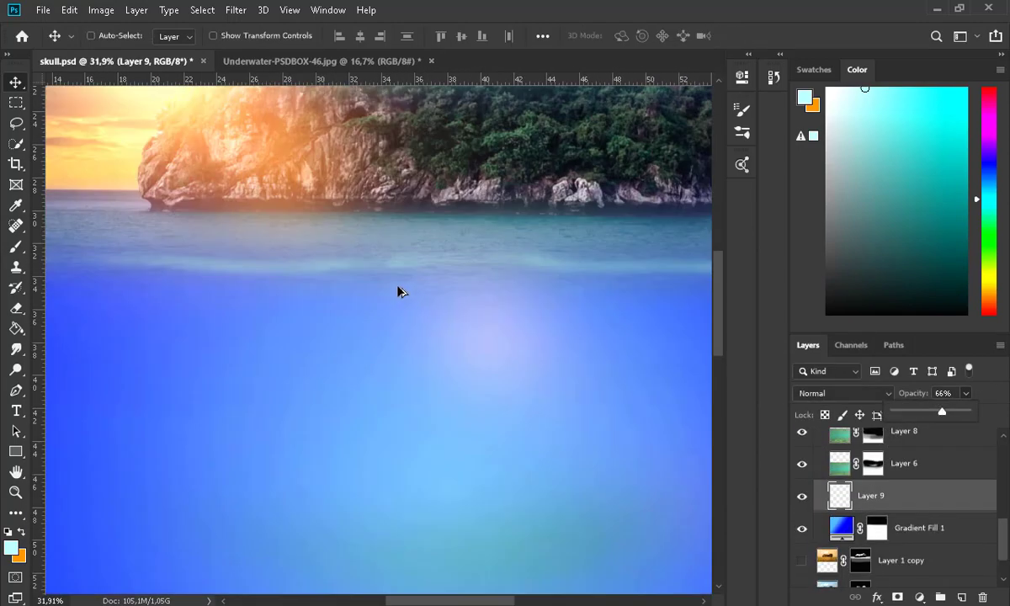
pyautogui.hotkey('ctrl', 't')
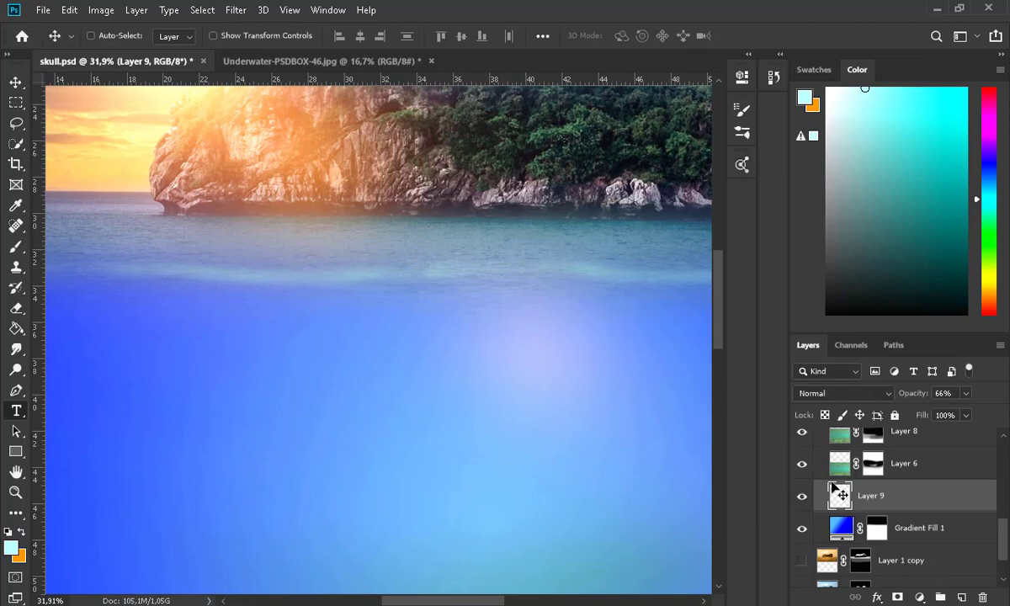
pyautogui.hscroll(-1, 71, 109)
pyautogui.hotkey('ctrl', 't')
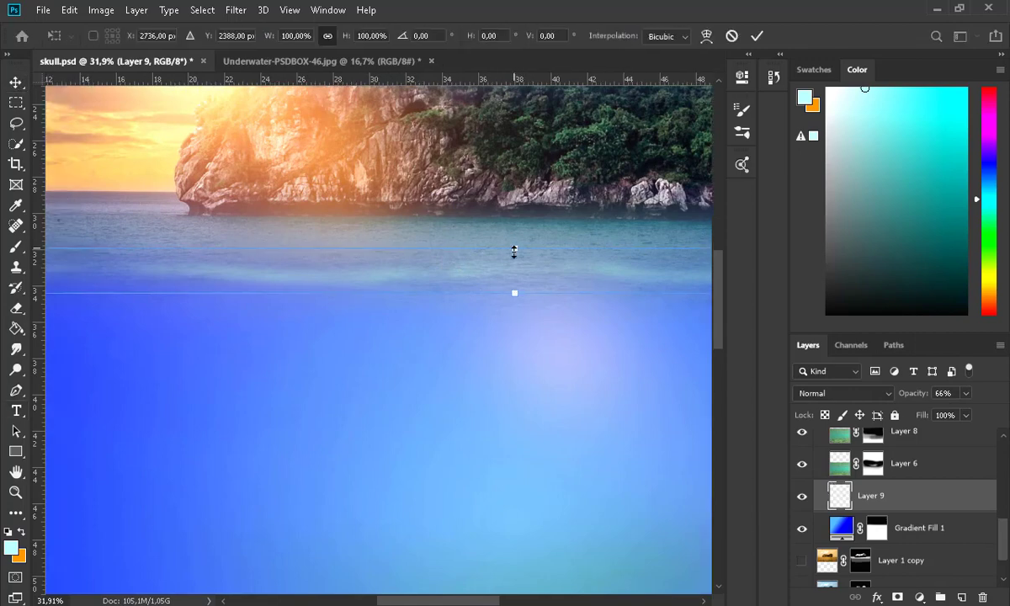
pyautogui.moveTo(515, 250); pyautogui.dragTo(514, 261)
pyautogui.press('Return')
# Stretch the waterline band to about 144% width, beyond both image edges, and lower Layer 9's opacity to 41%.
pyautogui.scroll(-5, 520, 257)
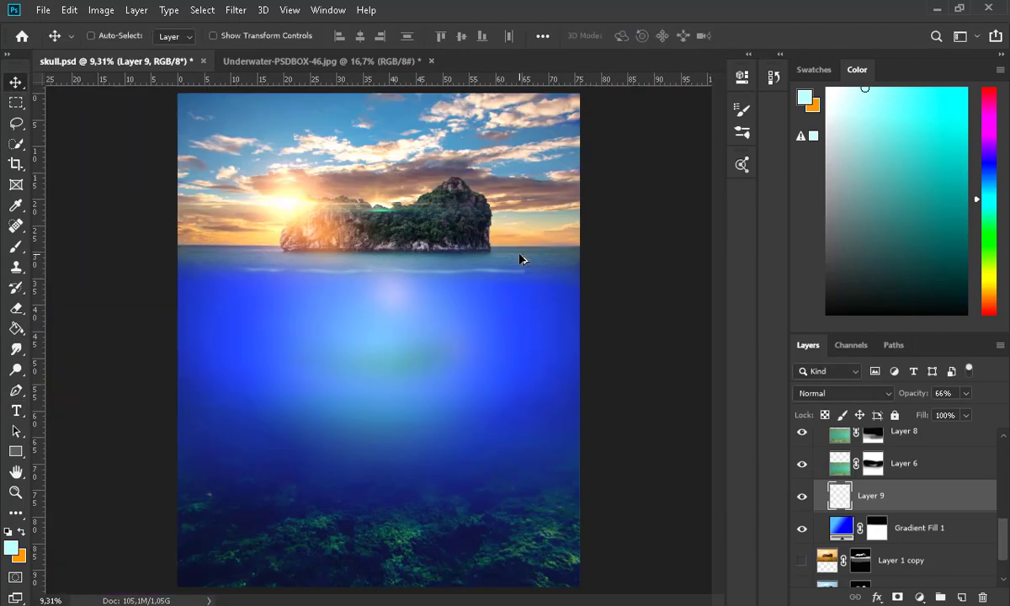
pyautogui.scroll(2, 515, 278)
pyautogui.scroll(-2, 547, 280)
pyautogui.hotkey('ctrl', 't')
pyautogui.moveTo(512, 276); pyautogui.dragTo(572, 276)
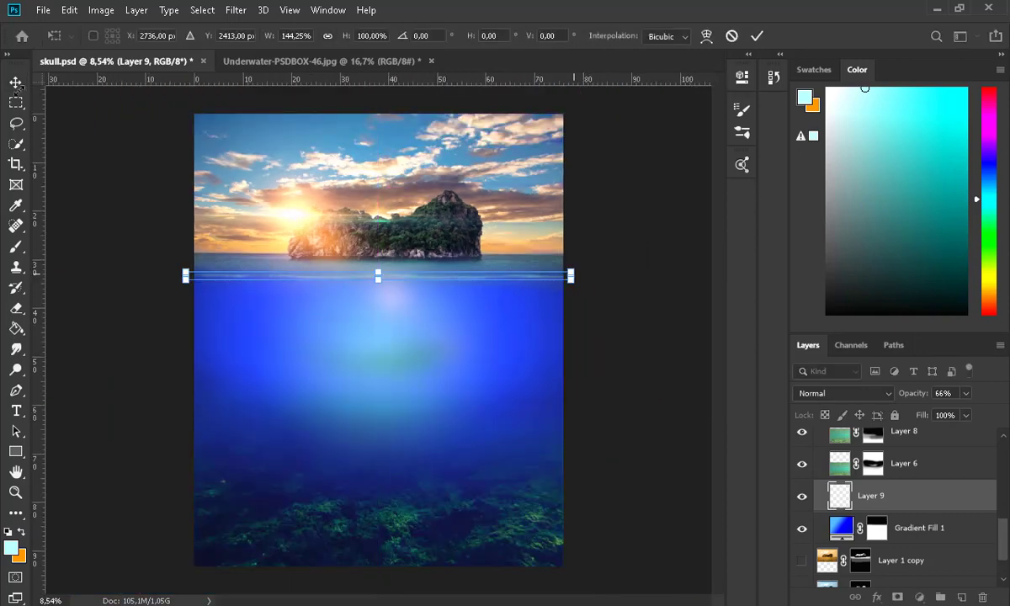
pyautogui.press('Return')
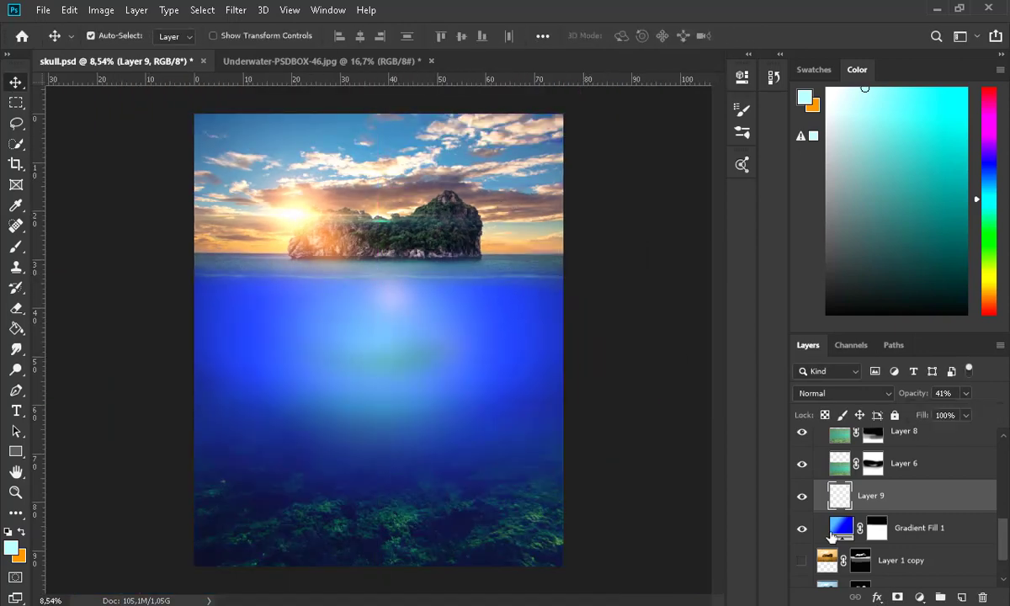
# Paint white on Gradient Fill 1's mask across the sea strip to deepen its blue tint up to the horizon.
pyautogui.click(876, 528)
pyautogui.press('b')
pyautogui.scroll(1, 282, 283)
pyautogui.moveTo(362, 248); pyautogui.dragTo(688, 260)
# Paint black at 40% opacity on Gradient Fill 1's mask along the horizon to clear blue spill from the island's base.
pyautogui.press('x')
pyautogui.click(362, 36)
pyautogui.moveTo(170, 216); pyautogui.dragTo(589, 231)
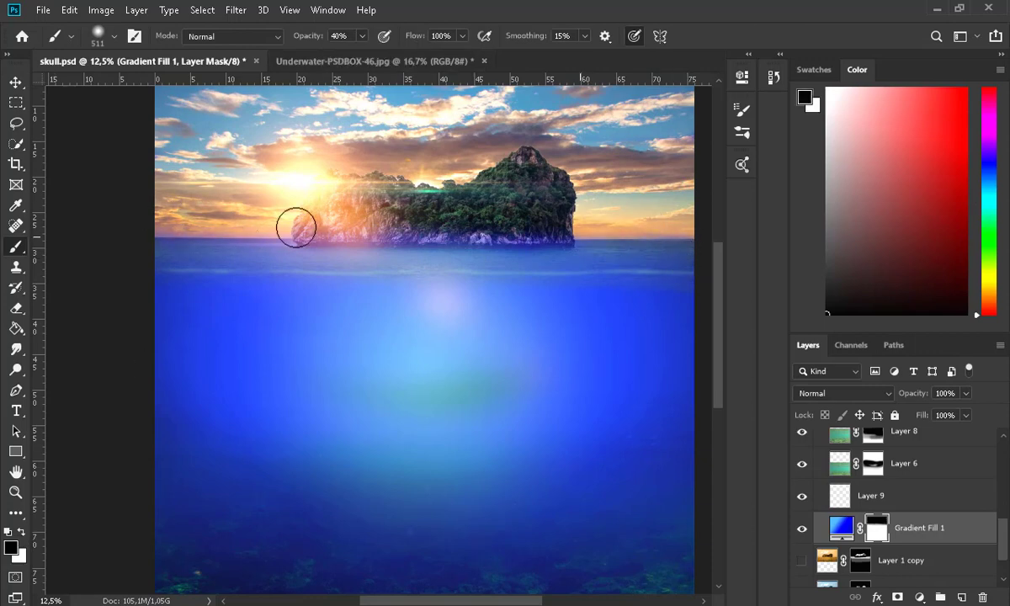
# Merge the skull layers Layer 2 copy, Layer 3 and Layer 2 into one layer.
pyautogui.scroll(-1, 555, 306)
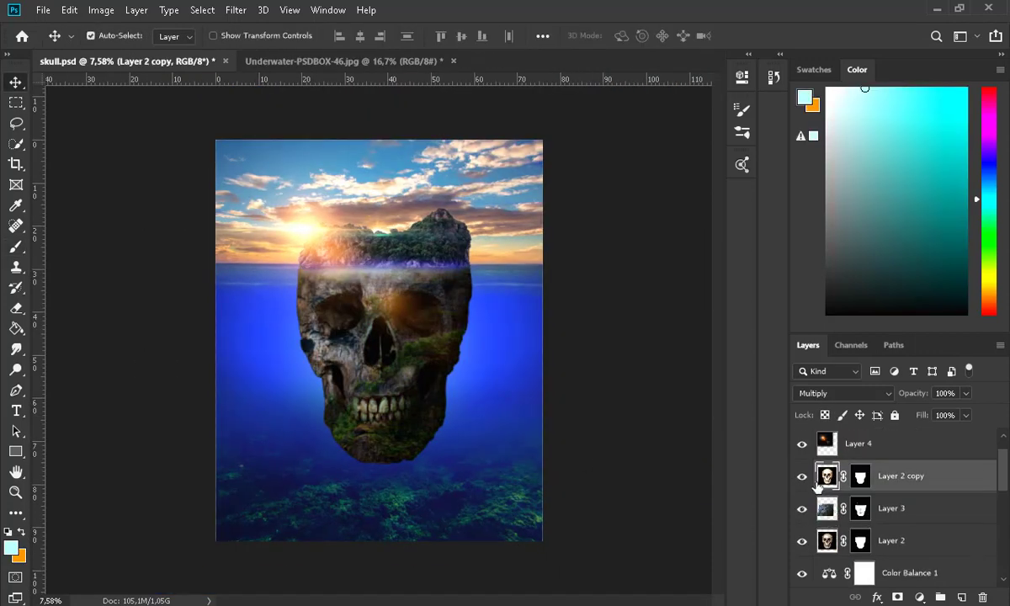
pyautogui.hotkey('ctrl', '+')
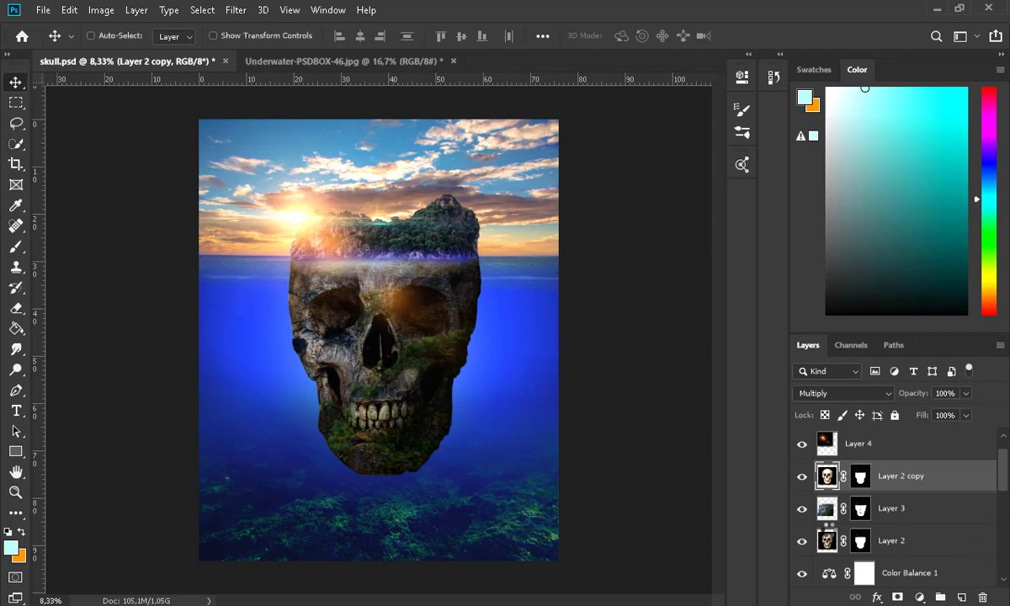
pyautogui.keyDown('ctrl'); pyautogui.click(830, 523); pyautogui.keyUp('ctrl')
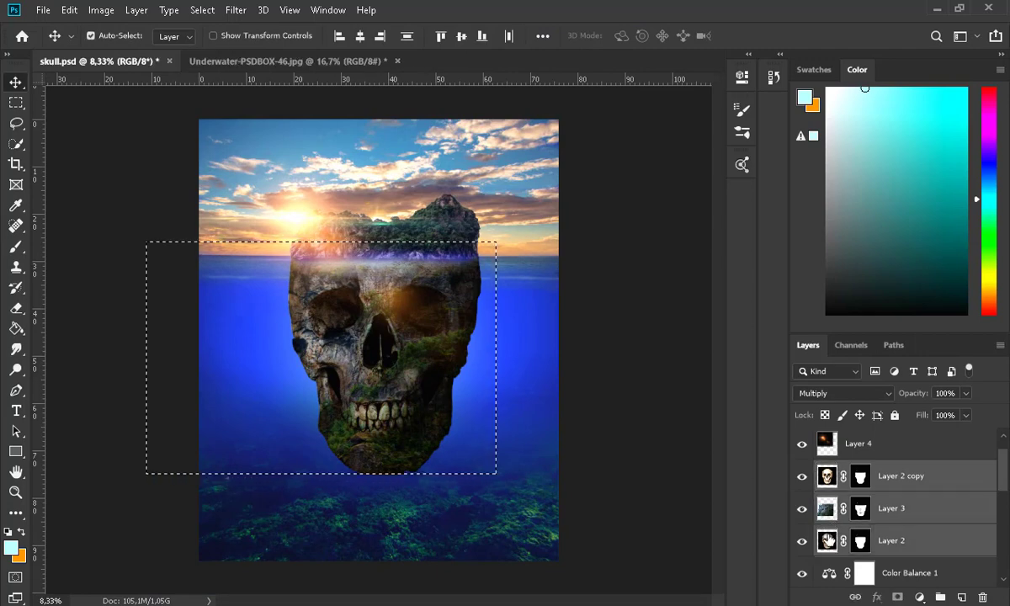
pyautogui.keyDown('ctrl'); pyautogui.click(830, 539); pyautogui.keyUp('ctrl')
pyautogui.hotkey('ctrl', 'e')
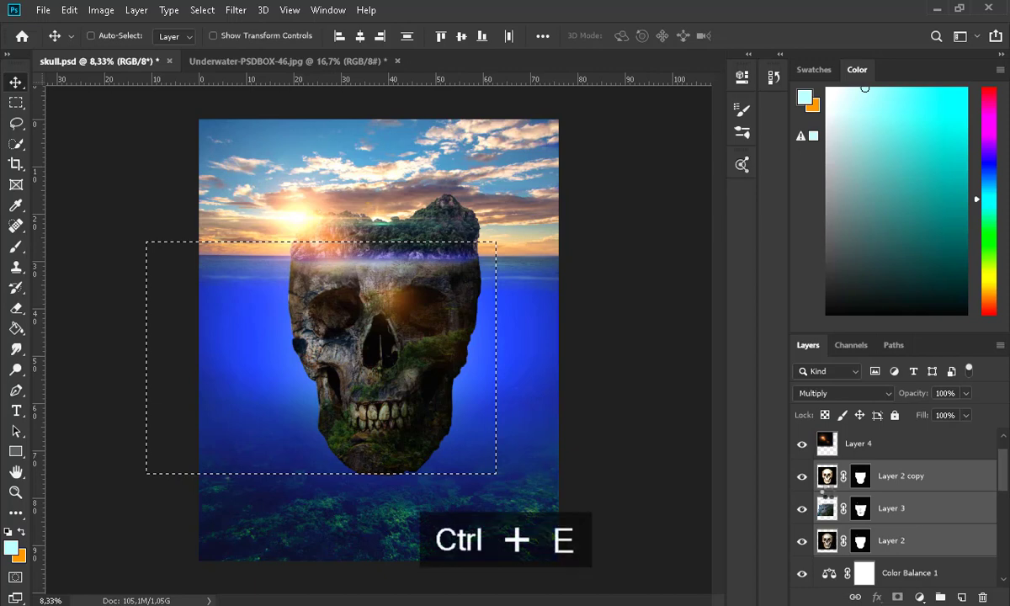
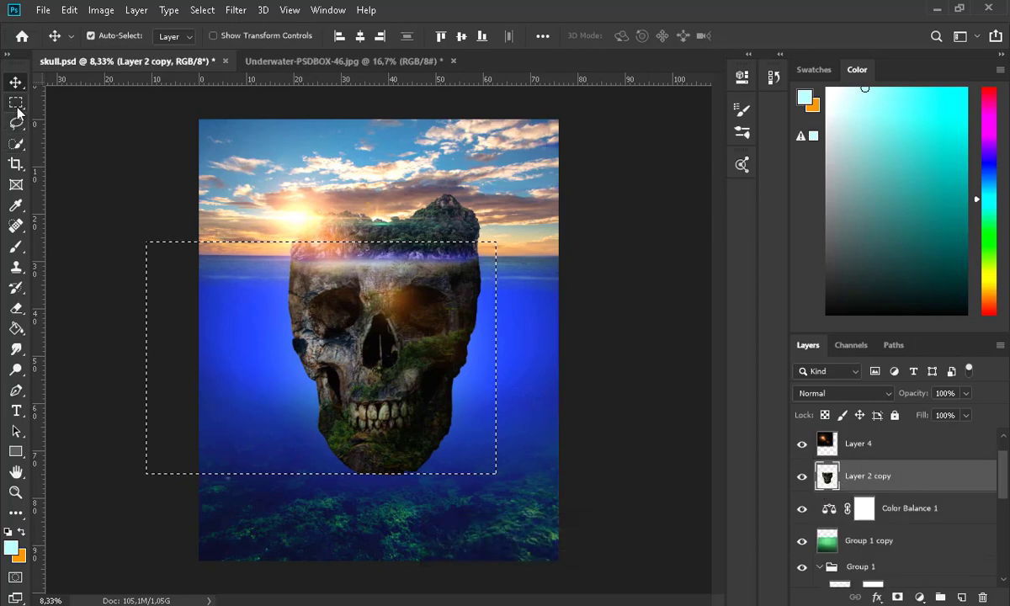
# Clear the rectangular selection and add a white layer mask to the merged skull layer.
pyautogui.click(17, 92)
pyautogui.hotkey('ctrl', 'd')
pyautogui.click(16, 83)
pyautogui.click(897, 597)
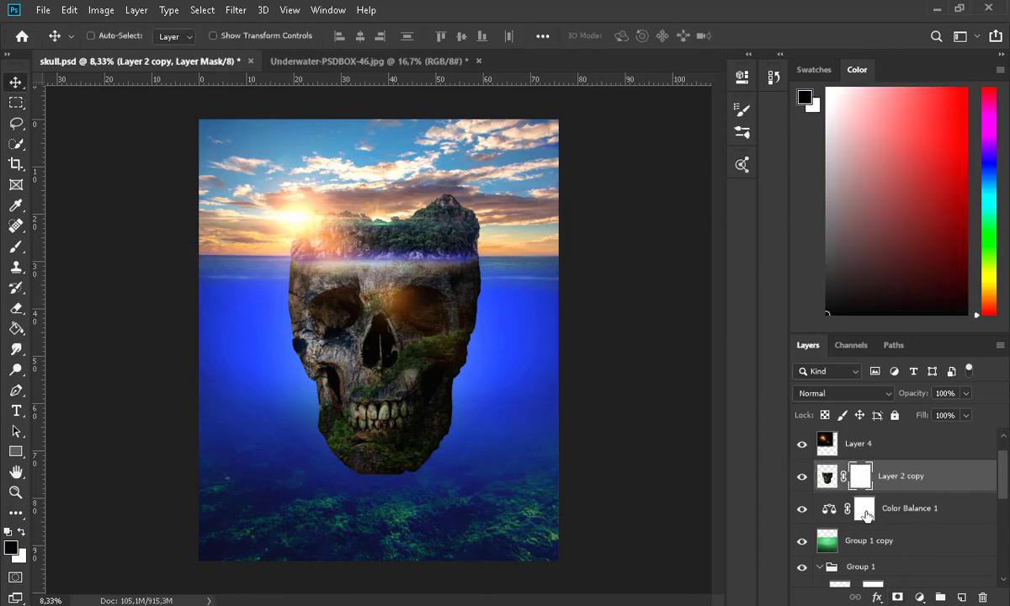
pyautogui.hotkey('ctrl', 'i')
pyautogui.hotkey('ctrl', 'i')
# Paint black on the skull's mask across its upper edge at 40% and then 22% opacity to fade it into the water.
pyautogui.scroll(7, 337, 324)
pyautogui.click(831, 477)
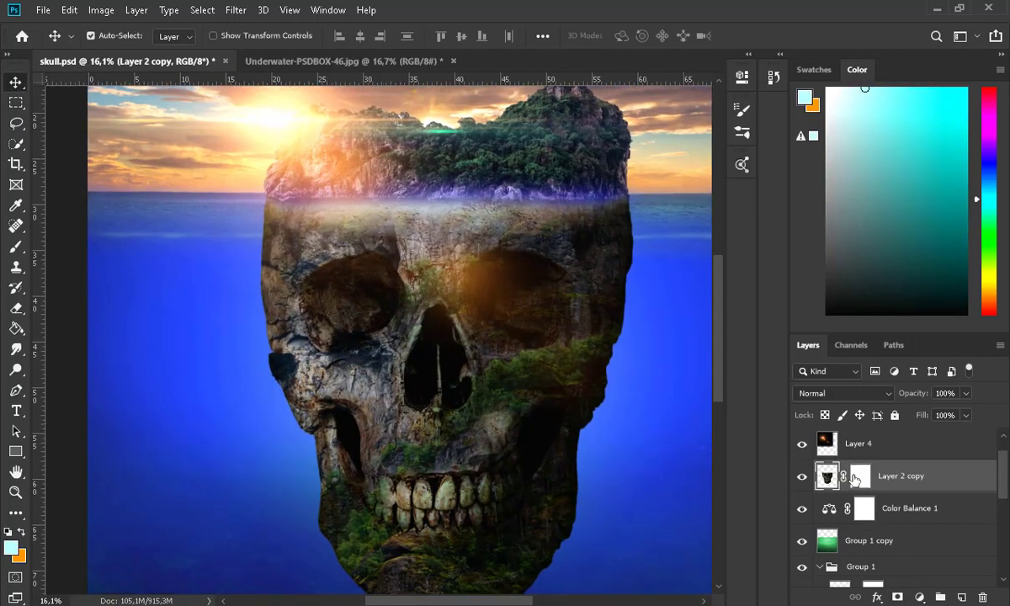
pyautogui.click(854, 478)
pyautogui.scroll(3, 409, 264)
pyautogui.press('b')
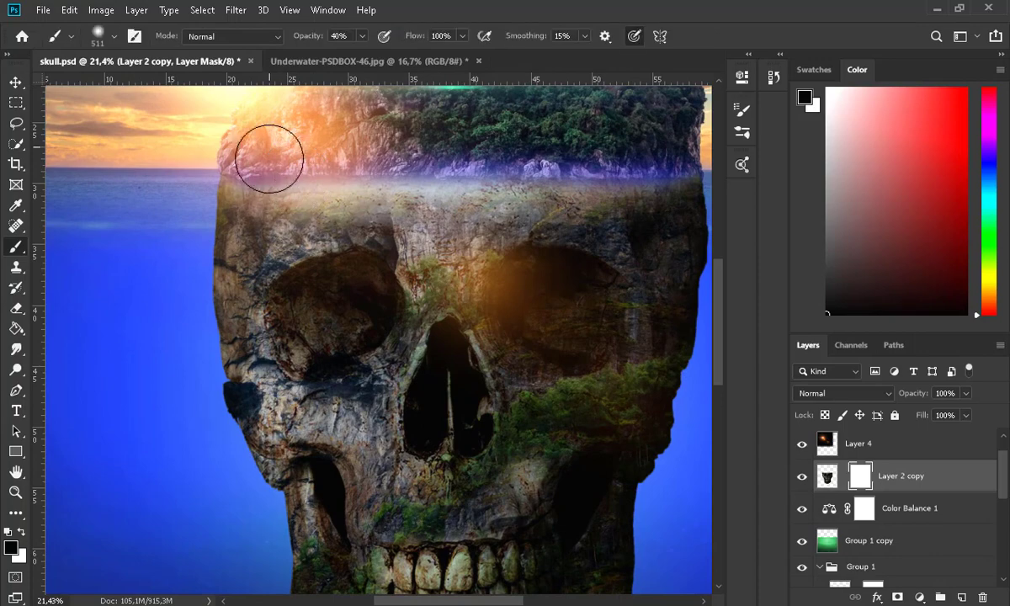
pyautogui.moveTo(270, 159)
pyautogui.mouseDown()
pyautogui.moveTo(317, 186)
pyautogui.moveTo(510, 191)
pyautogui.moveTo(181, 185)
pyautogui.moveTo(610, 187)
pyautogui.mouseUp()
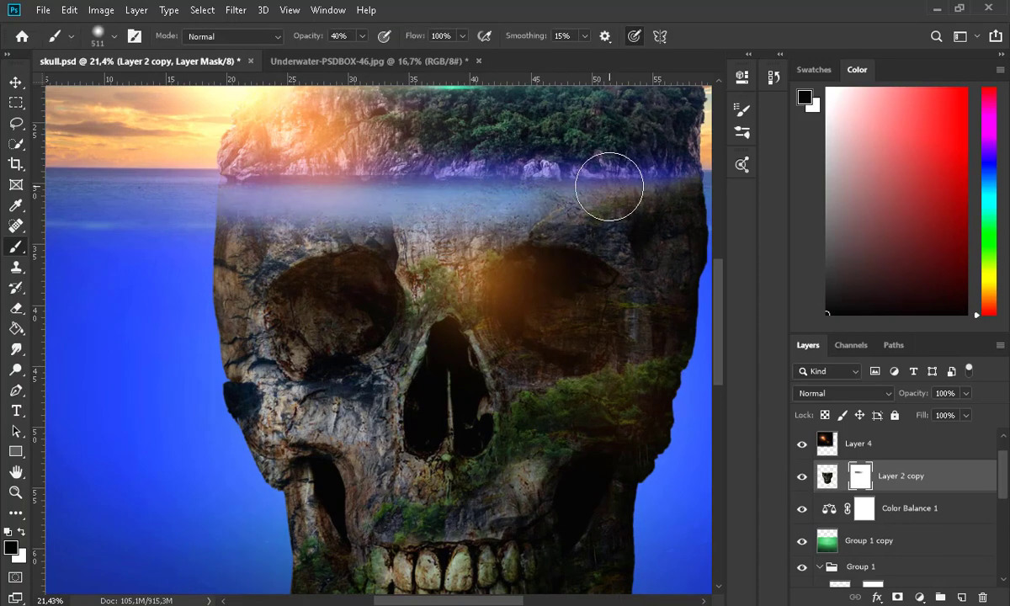
pyautogui.scroll(-2, 512, 209)
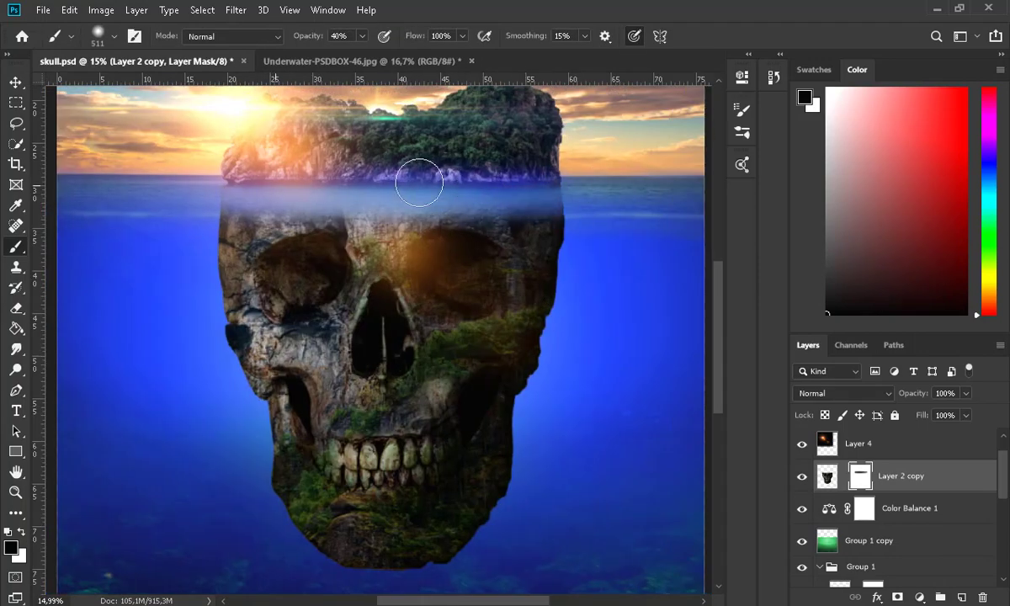
pyautogui.moveTo(276, 191)
pyautogui.mouseDown()
pyautogui.moveTo(344, 197)
pyautogui.moveTo(602, 189)
pyautogui.mouseUp()
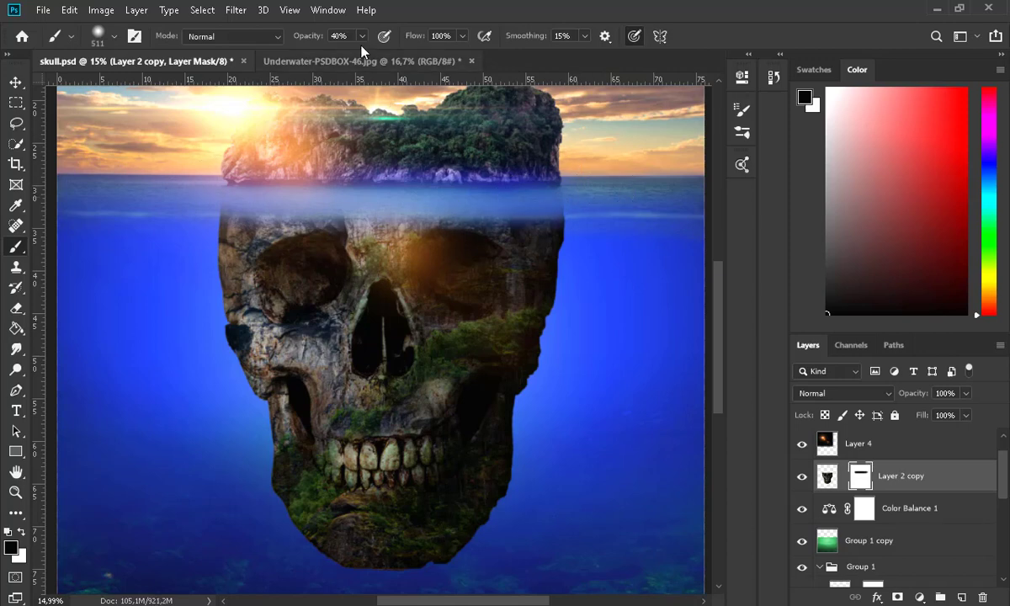
pyautogui.moveTo(362, 36); pyautogui.dragTo(347, 51)
pyautogui.moveTo(390, 219)
pyautogui.mouseDown()
pyautogui.moveTo(501, 210)
pyautogui.moveTo(471, 215)
pyautogui.mouseUp()
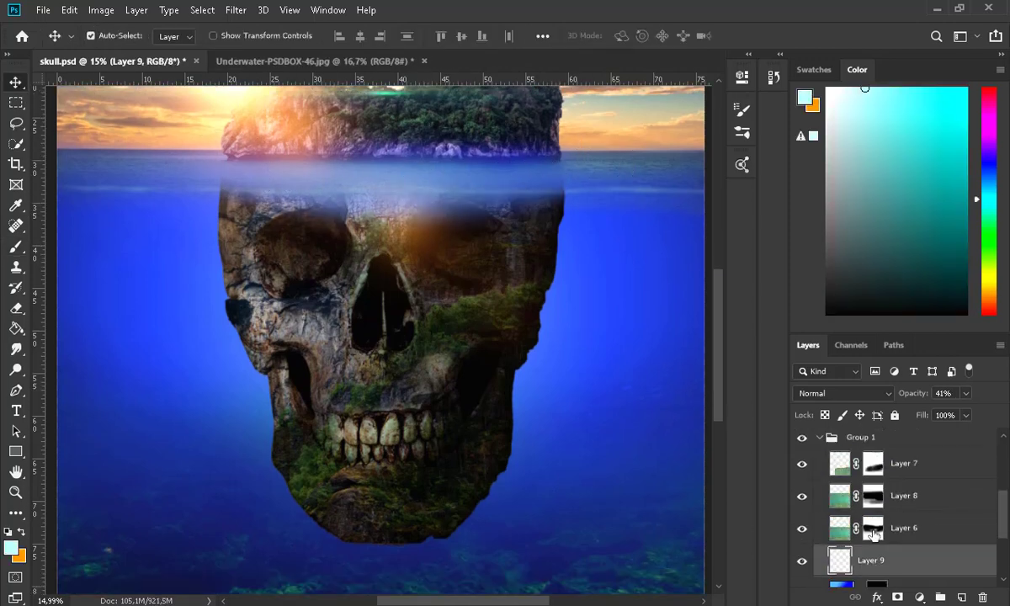
# Move Layer 9, the waterline band, out of Group 1 to sit between Layer 4 and Layer 2 copy.
pyautogui.moveTo(867, 559); pyautogui.dragTo(864, 462)
pyautogui.moveTo(865, 475); pyautogui.dragTo(867, 507)
pyautogui.hotkey('ctrl', '0')
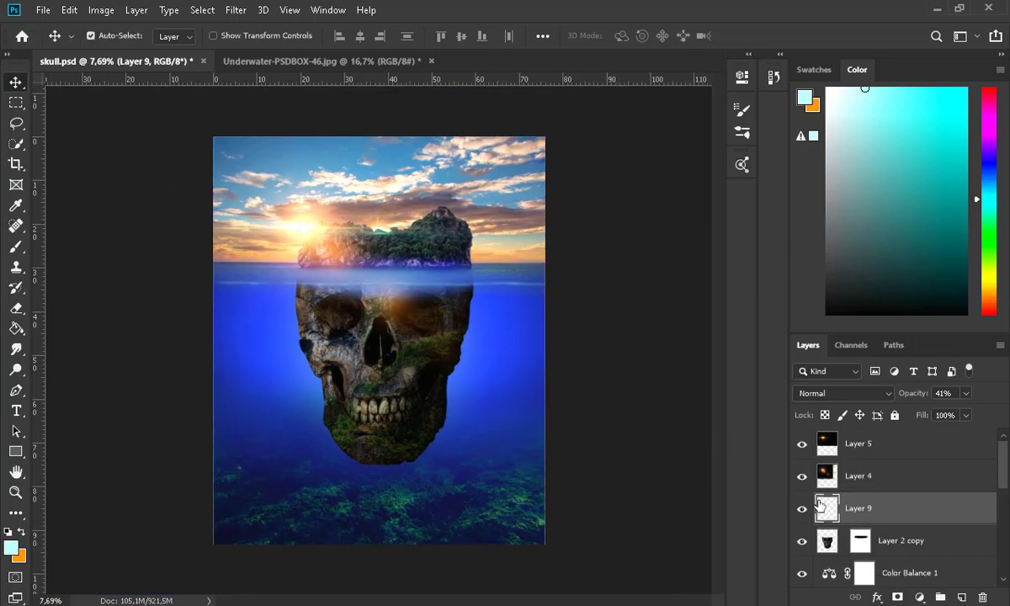
pyautogui.scroll(-2, 854, 508)
pyautogui.scroll(3, 389, 305)
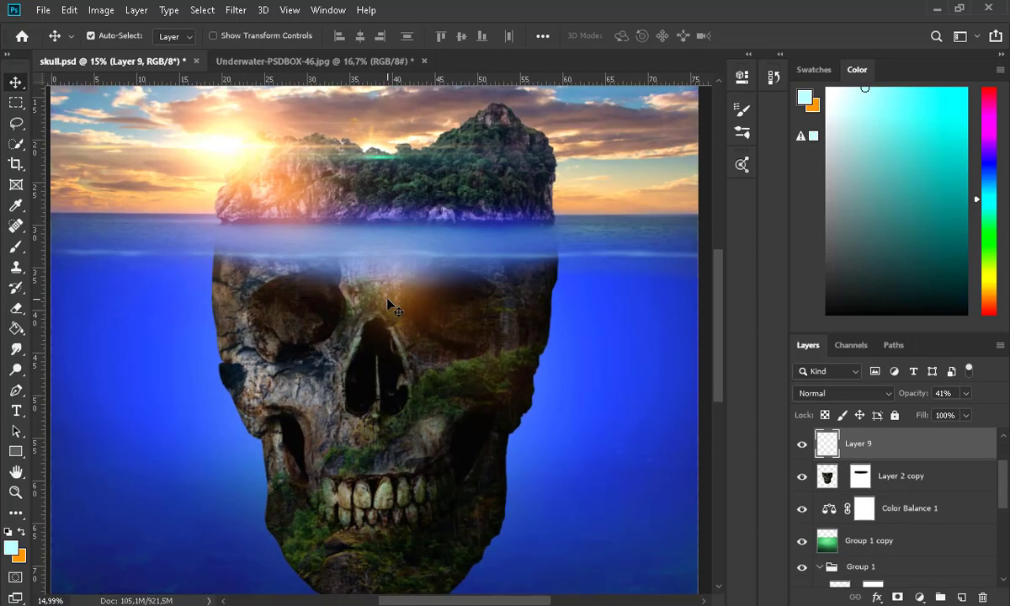
# Paint white at 22% opacity on the skull's mask across the brow to restore the tops of the eye sockets.
pyautogui.click(833, 476)
pyautogui.scroll(3, 423, 304)
pyautogui.click(857, 477)
pyautogui.click(17, 247)
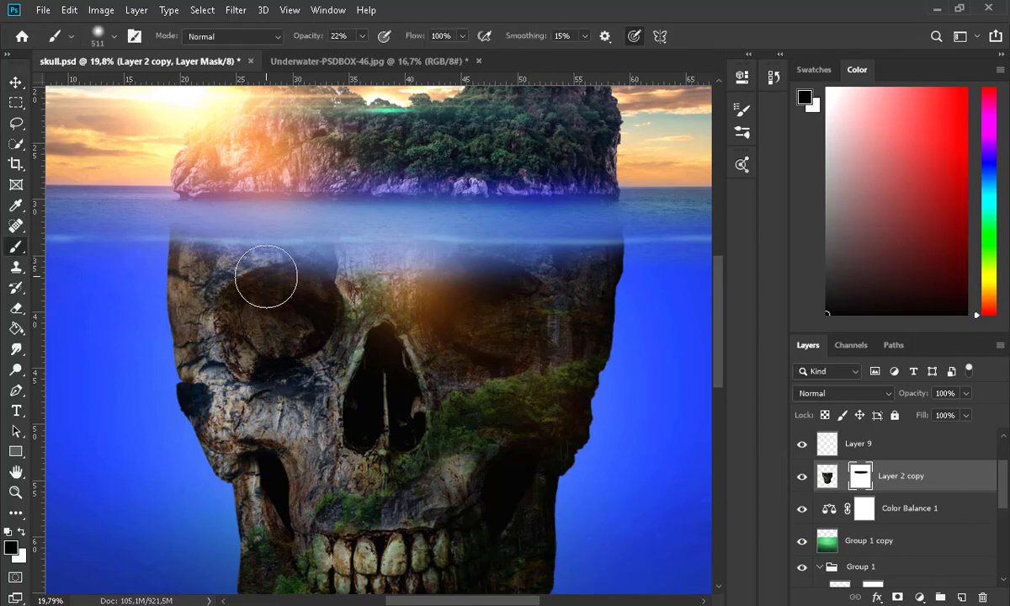
pyautogui.moveTo(268, 278); pyautogui.dragTo(471, 285)
pyautogui.hotkey('ctrl', 'z')
pyautogui.click(22, 532)
pyautogui.moveTo(271, 271); pyautogui.dragTo(528, 275)
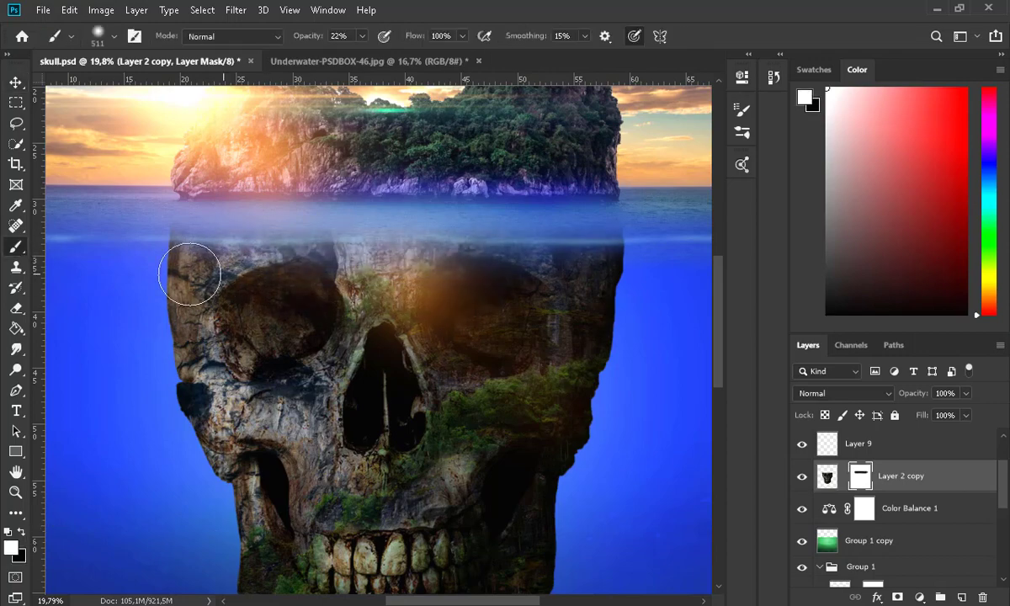
# Load the skull layer's outline as a selection and contract it by 2 pixels twice.
pyautogui.scroll(-1, 269, 306)
pyautogui.keyDown('ctrl'); pyautogui.click(828, 476); pyautogui.keyUp('ctrl')
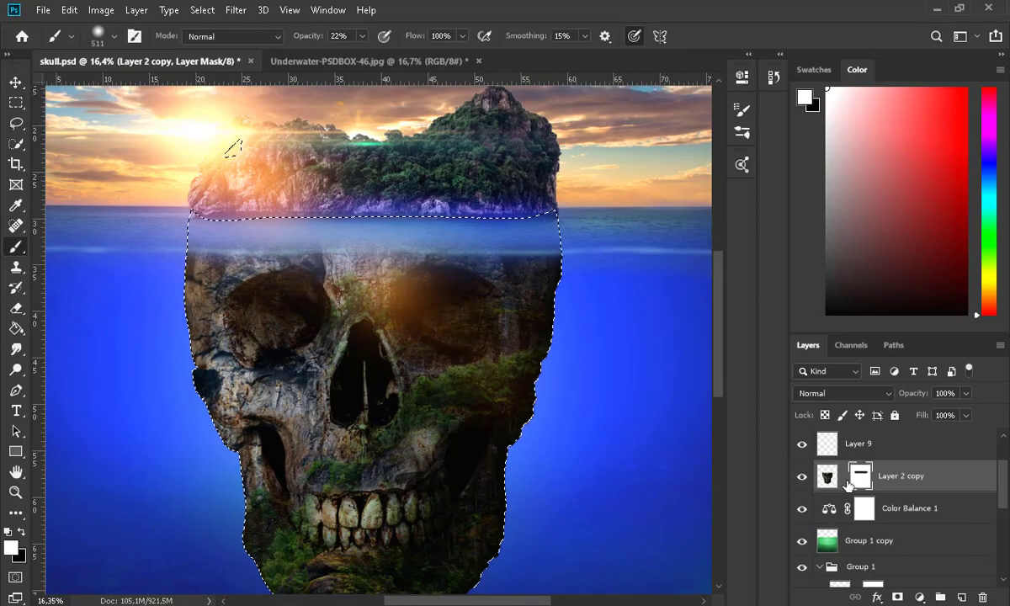
pyautogui.scroll(-2, 515, 349)
pyautogui.click(202, 9)
pyautogui.moveTo(225, 232)
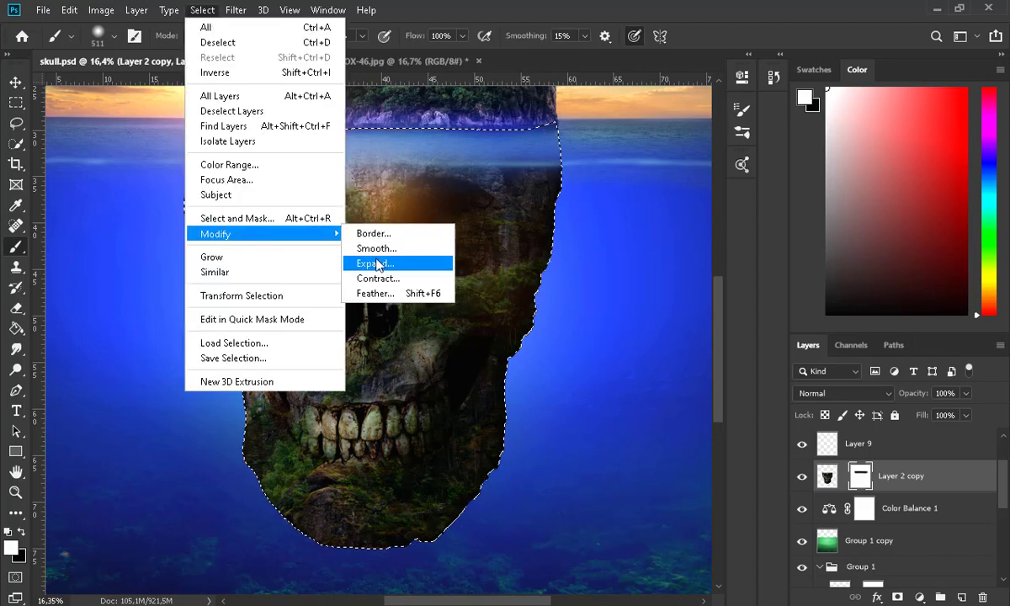
pyautogui.click(372, 276)
pyautogui.click(555, 195)
pyautogui.scroll(3, 521, 459)
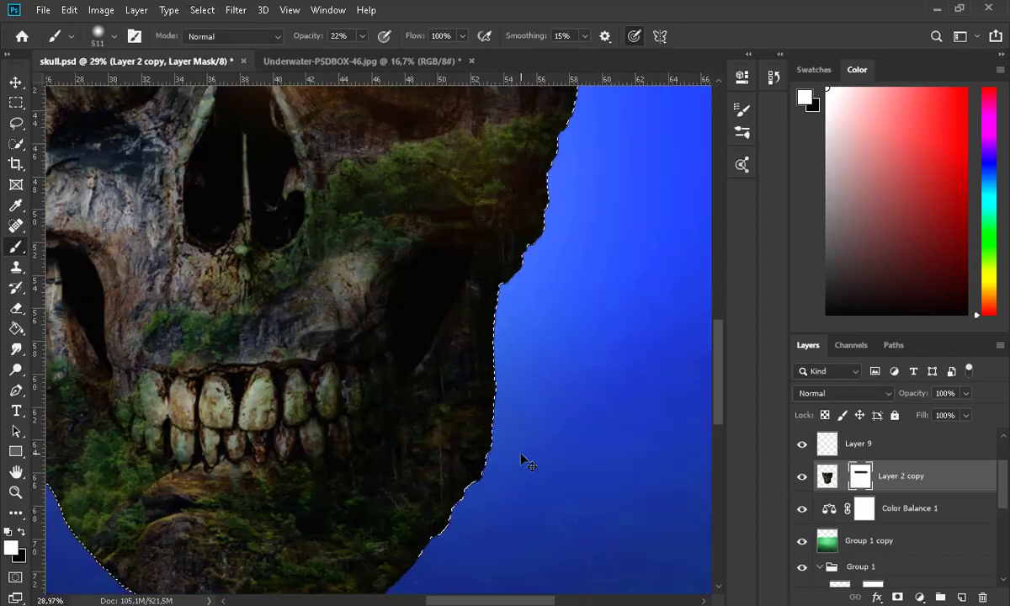
pyautogui.click(202, 10)
pyautogui.moveTo(280, 239)
pyautogui.click(372, 289)
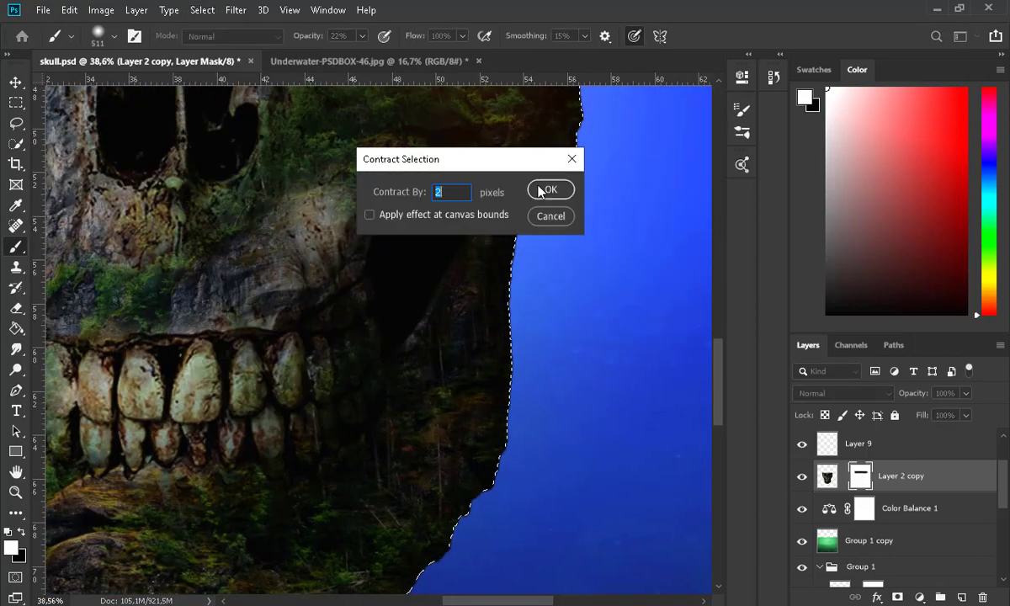
pyautogui.click(545, 190)
# Contract the skull selection by 2 pixels several more times to pull it inside the rock edge.
pyautogui.click(202, 10)
pyautogui.click(375, 293)
pyautogui.click(544, 189)
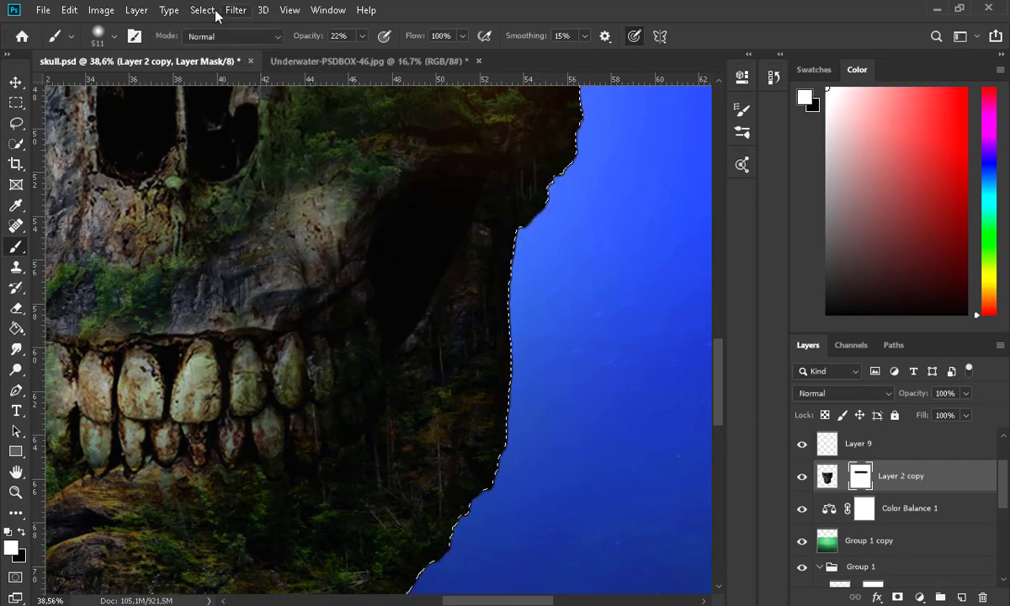
pyautogui.click(203, 9)
pyautogui.click(400, 250)
pyautogui.click(545, 189)
pyautogui.click(827, 477)
pyautogui.click(236, 11)
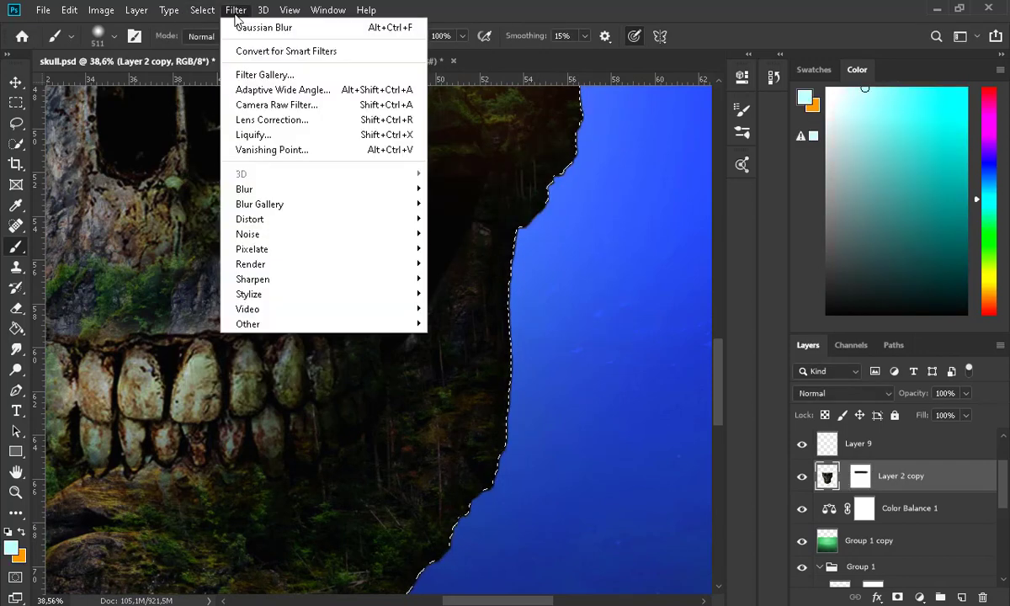
pyautogui.moveTo(204, 11)
pyautogui.moveTo(253, 234)
pyautogui.click(385, 279)
pyautogui.click(550, 190)
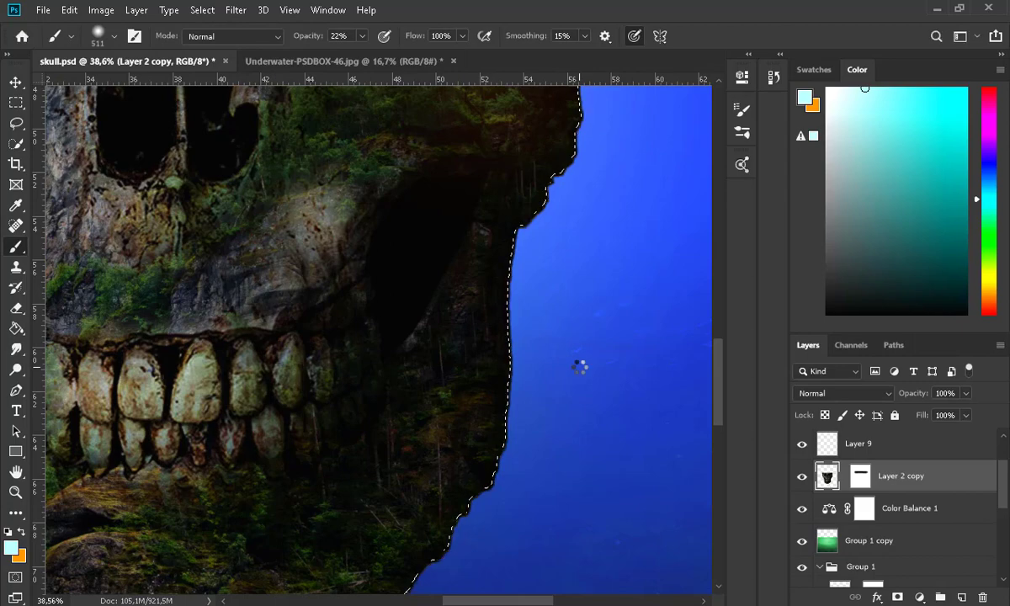
# Invert the selection, paint black at 77% opacity on the skull's mask around its lower outline, and deselect.
pyautogui.scroll(-5, 581, 366)
pyautogui.click(861, 476)
pyautogui.click(21, 532)
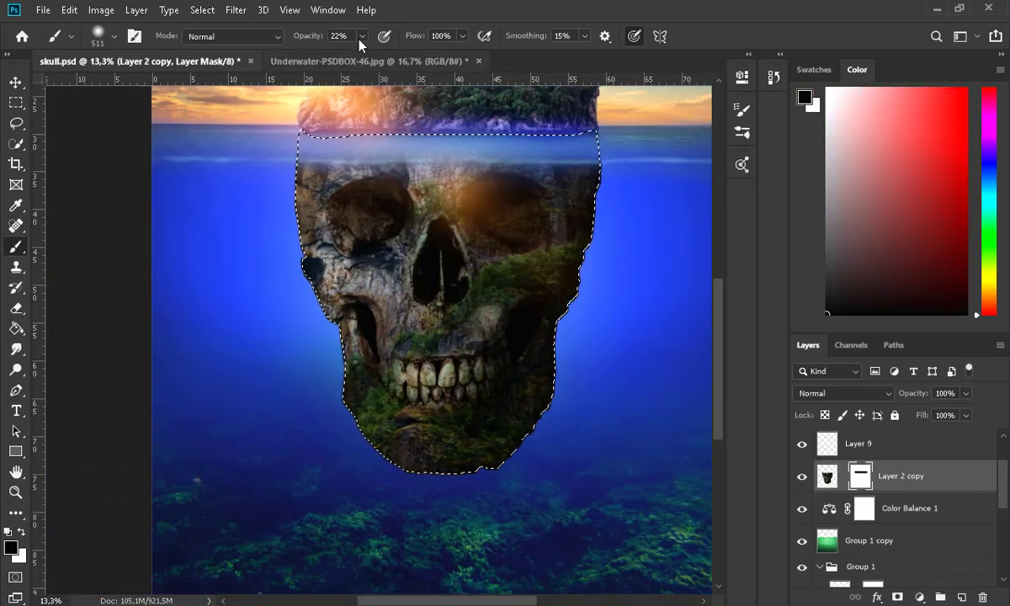
pyautogui.moveTo(362, 37); pyautogui.dragTo(419, 47)
pyautogui.click(202, 10)
pyautogui.click(223, 72)
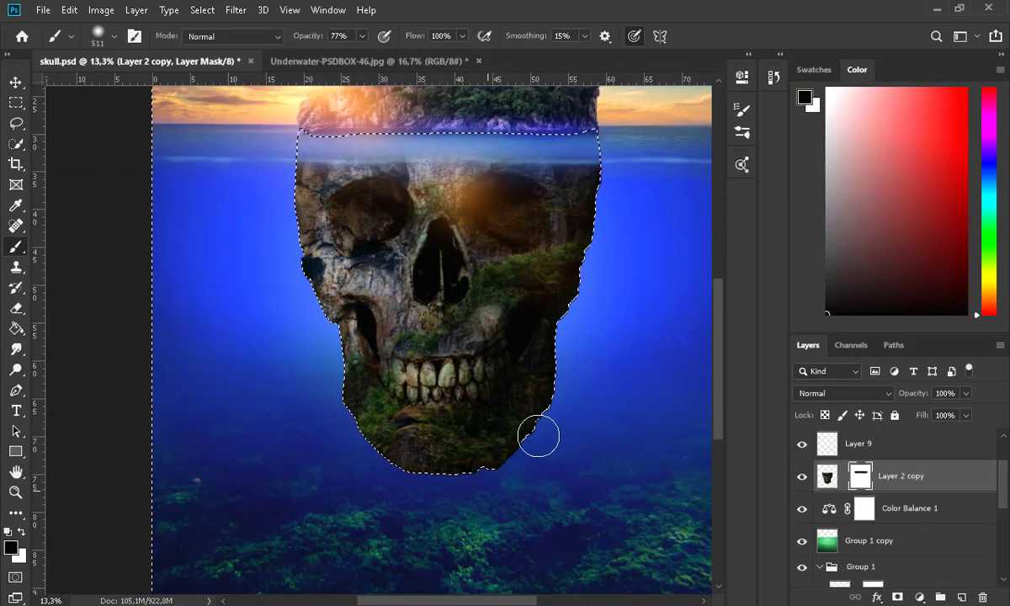
pyautogui.moveTo(543, 456); pyautogui.dragTo(603, 132)
pyautogui.click(15, 103)
pyautogui.click(67, 120)
pyautogui.click(15, 83)
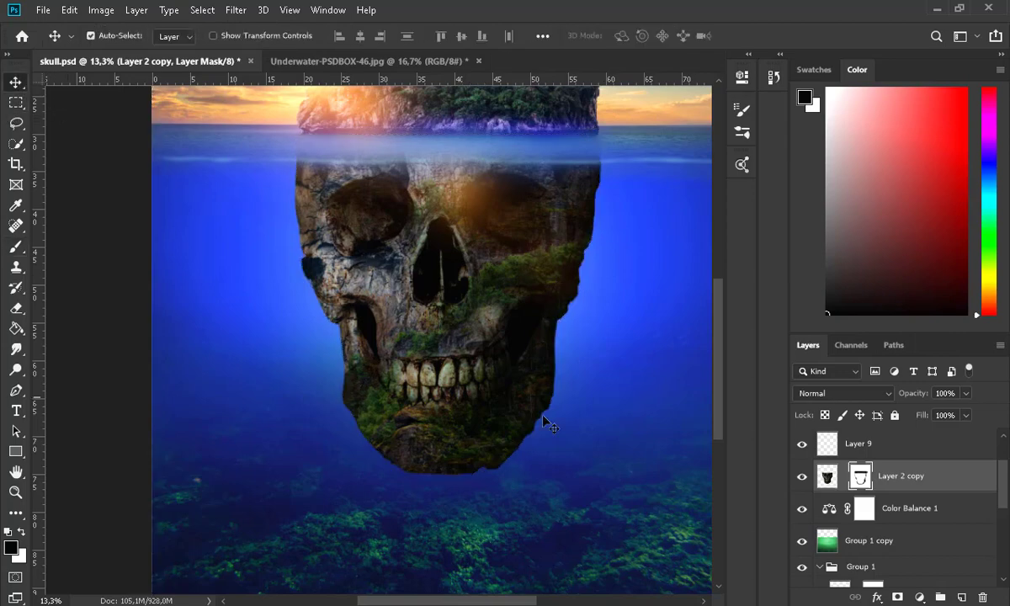
# Touch up the skull's jaw edge on its mask with a 44 px black brush at 98% opacity.
pyautogui.click(16, 249)
pyautogui.scroll(9, 354, 432)
pyautogui.click(114, 37)
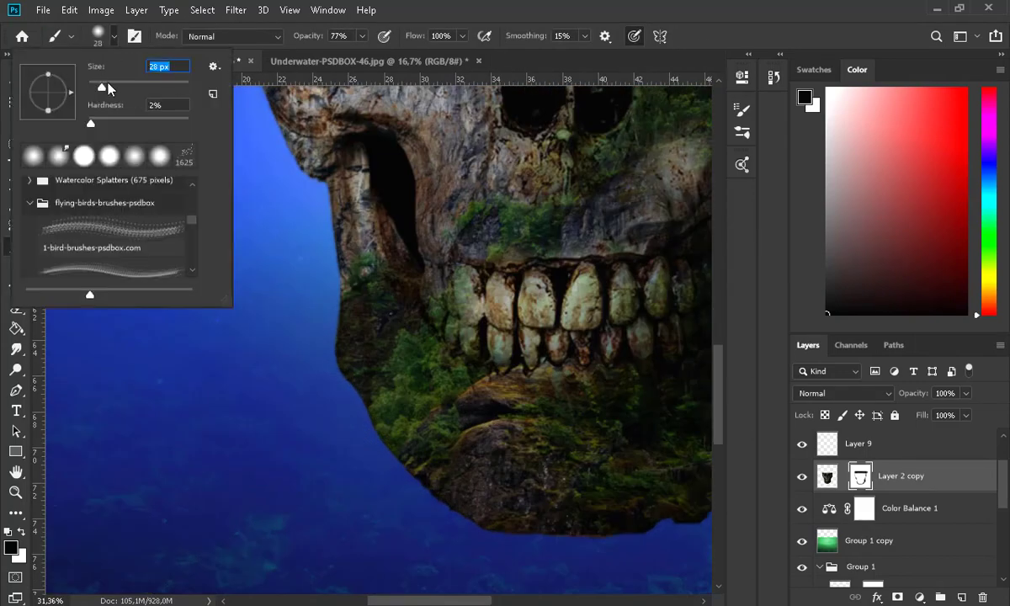
pyautogui.click(110, 90)
pyautogui.click(362, 36)
pyautogui.moveTo(365, 59); pyautogui.dragTo(383, 59)
pyautogui.scroll(2, 266, 345)
pyautogui.click(347, 359)
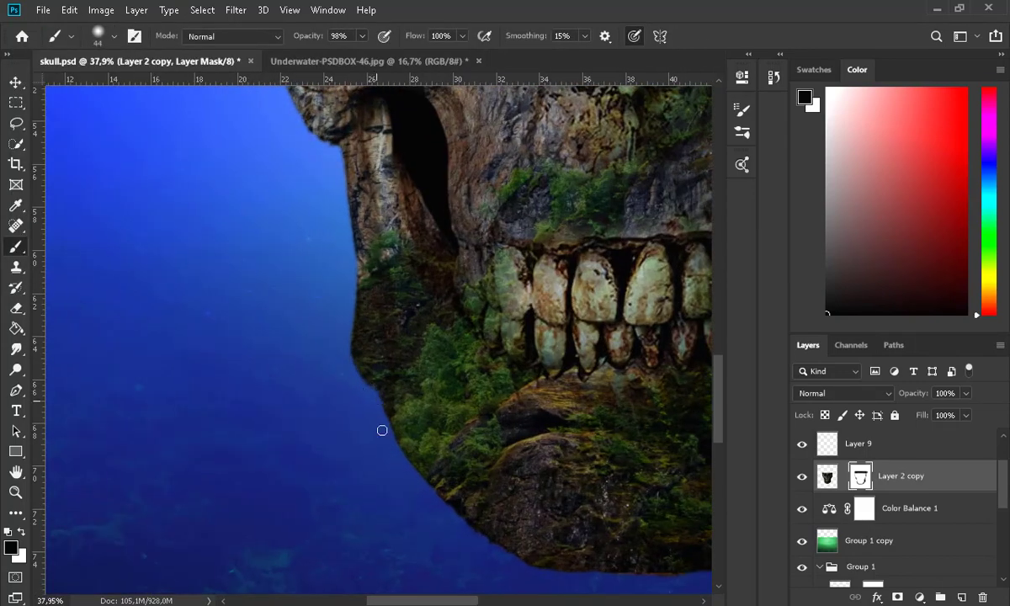
pyautogui.scroll(-5, 309, 240)
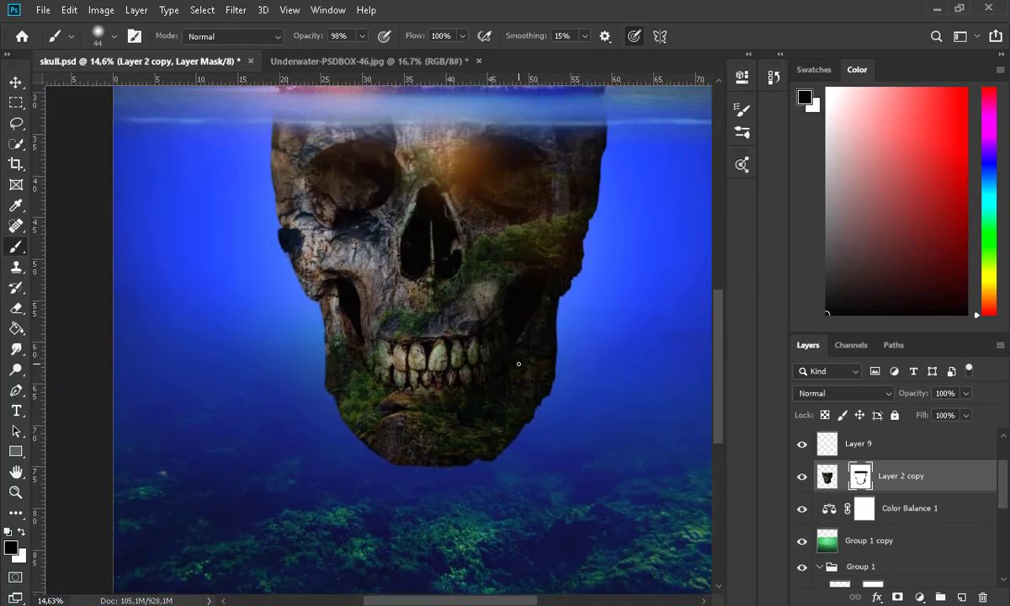
# Soften the skull's lower edges on the mask with a 480 px black brush at 27% opacity.
pyautogui.press('v')
pyautogui.click(15, 247)
pyautogui.moveTo(362, 38); pyautogui.dragTo(304, 50)
pyautogui.click(114, 38)
pyautogui.click(149, 86)
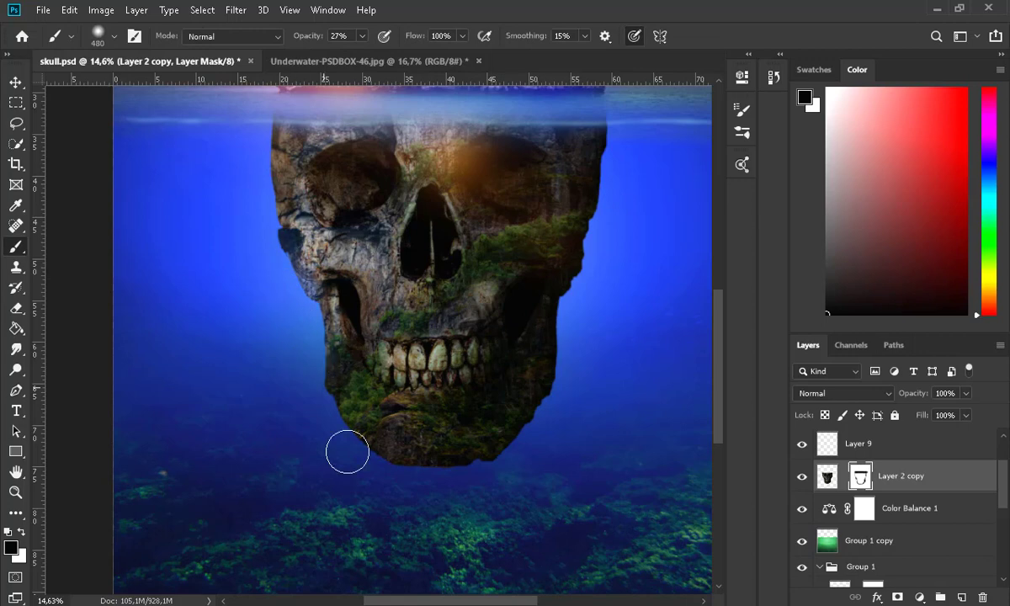
pyautogui.scroll(-3, 345, 451)
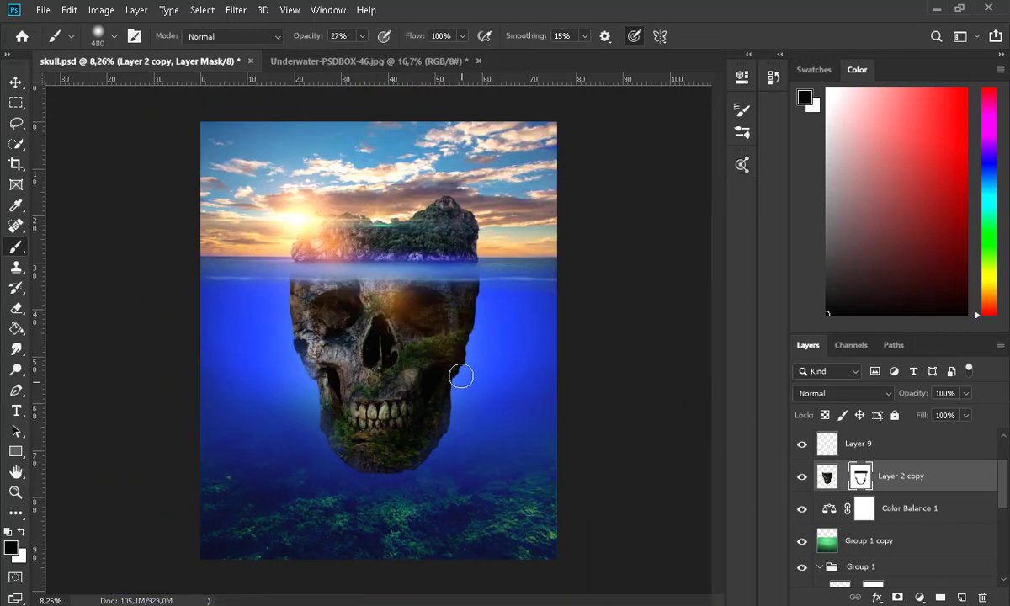
# Add a Multiply inner shadow to the skull layer with 97% opacity, 28 px distance and 81 px size.
pyautogui.press('v')
pyautogui.click(827, 477)
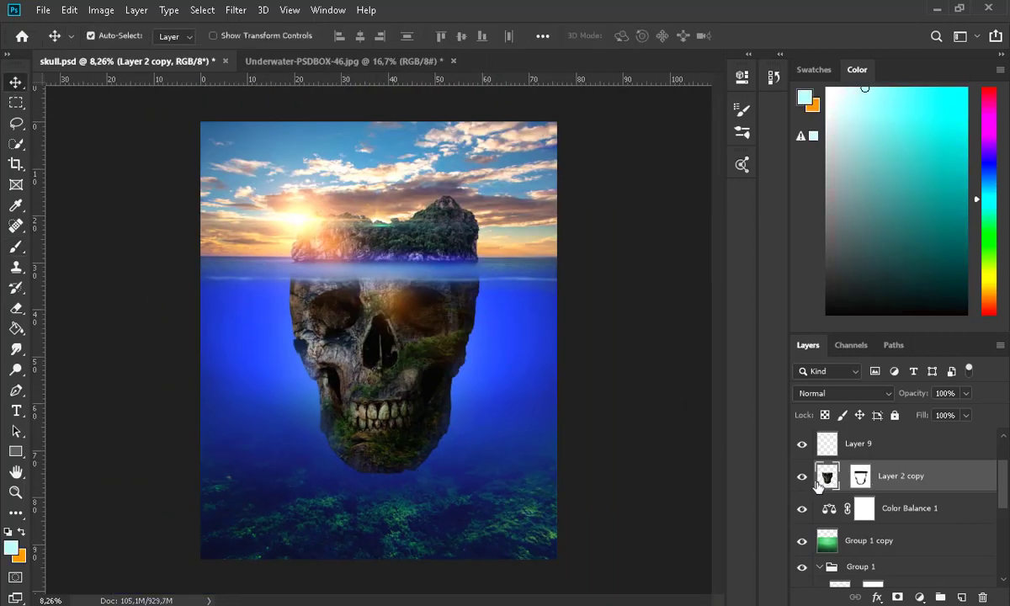
pyautogui.doubleClick(818, 486)
pyautogui.click(444, 353)
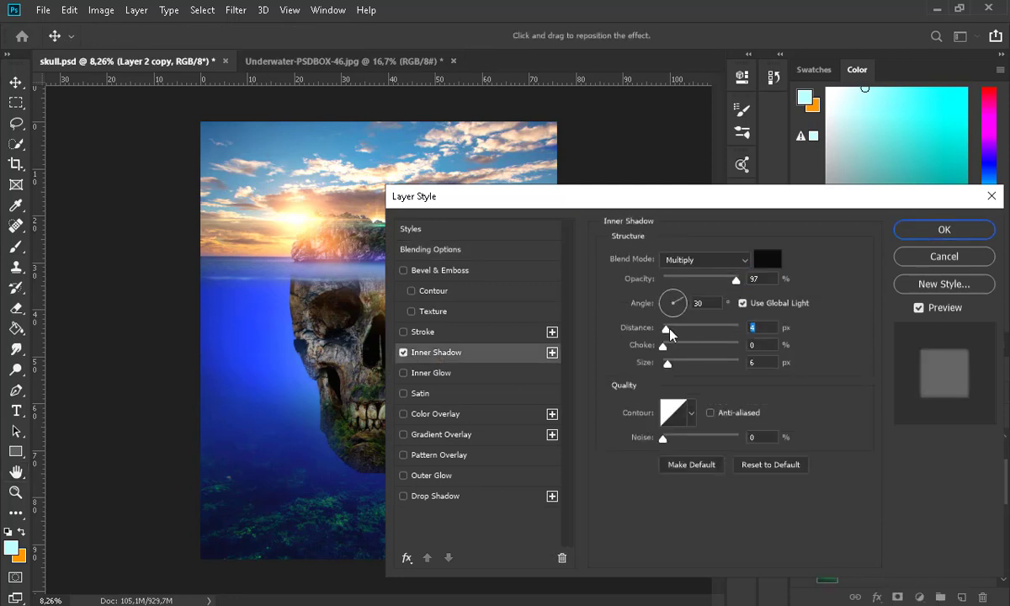
pyautogui.moveTo(671, 334); pyautogui.dragTo(666, 365)
pyautogui.moveTo(600, 198); pyautogui.dragTo(781, 202)
pyautogui.moveTo(857, 350)
pyautogui.mouseDown()
pyautogui.moveTo(843, 351)
pyautogui.moveTo(850, 337)
pyautogui.mouseUp()
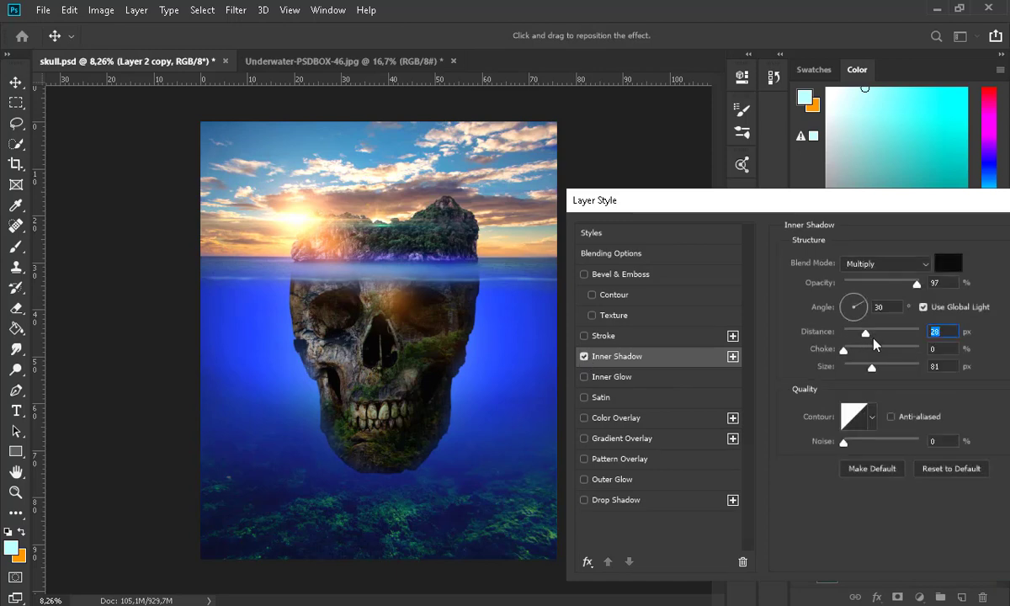
pyautogui.moveTo(844, 202); pyautogui.dragTo(827, 202)
# Add a Multiply drop shadow to the skull layer with a size of 117 px.
pyautogui.click(569, 500)
pyautogui.moveTo(832, 350)
pyautogui.mouseDown()
pyautogui.moveTo(823, 352)
pyautogui.moveTo(823, 334)
pyautogui.mouseUp()
pyautogui.moveTo(893, 284); pyautogui.dragTo(857, 284)
pyautogui.moveTo(836, 368); pyautogui.dragTo(875, 334)
pyautogui.click(835, 297)
pyautogui.moveTo(841, 368)
pyautogui.mouseDown()
pyautogui.moveTo(866, 369)
pyautogui.moveTo(839, 334)
pyautogui.mouseUp()
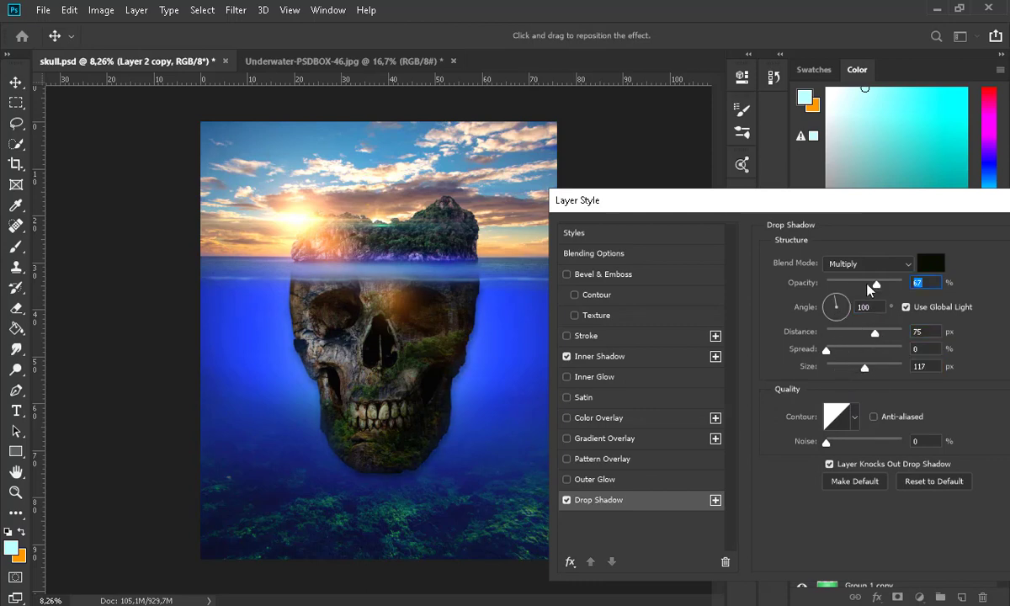
# Switch the skull's drop shadow to Linear Burn with 27% opacity and 0 px distance, and apply the layer style.
pyautogui.moveTo(856, 284); pyautogui.dragTo(876, 284)
pyautogui.click(868, 263)
pyautogui.click(905, 295)
pyautogui.moveTo(839, 334); pyautogui.dragTo(825, 333)
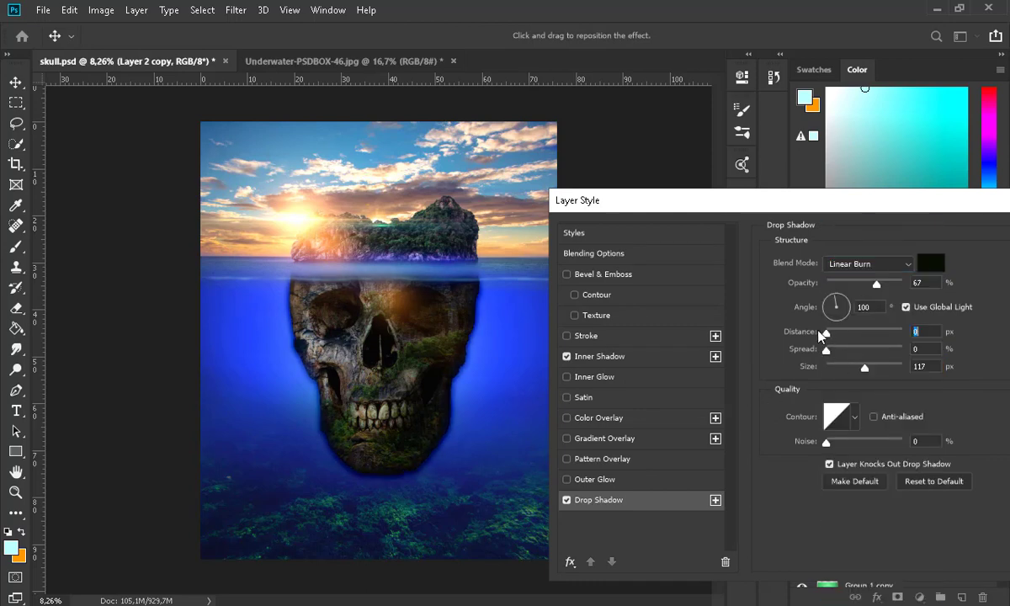
pyautogui.moveTo(876, 284); pyautogui.dragTo(848, 284)
pyautogui.moveTo(881, 200); pyautogui.dragTo(663, 232)
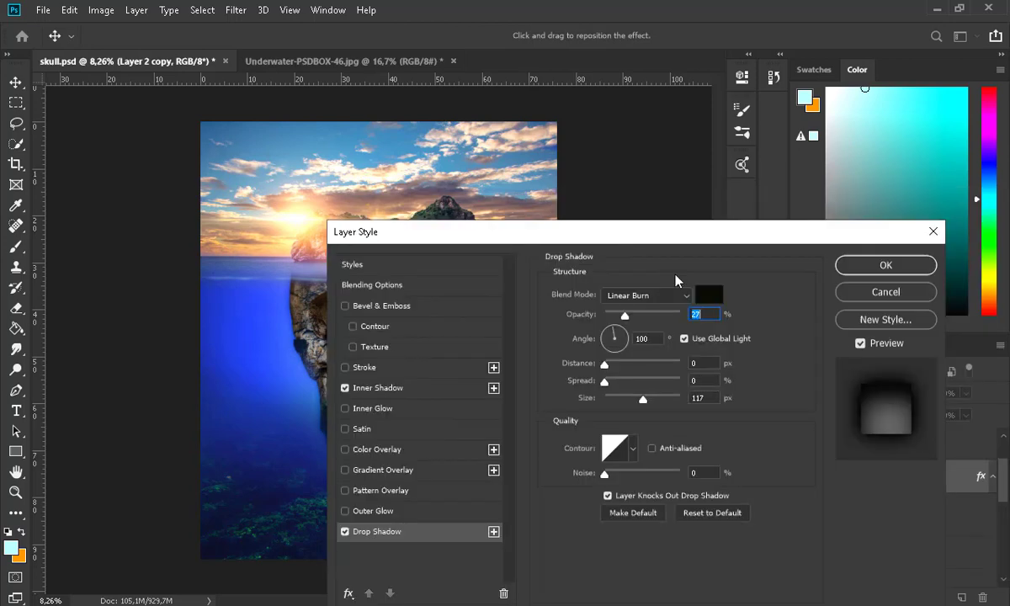
pyautogui.press('Return')
pyautogui.scroll(-3, 462, 444)
pyautogui.scroll(3, 462, 444)
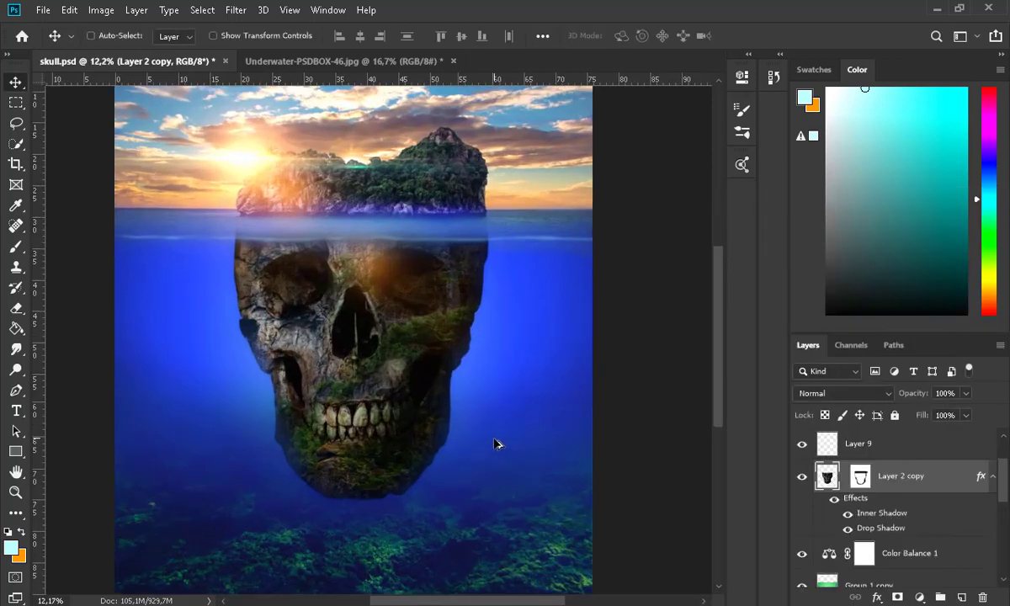
# Compare the underwater colours with the Group 1 copy layer hidden and shown.
pyautogui.scroll(-4, 812, 511)
pyautogui.scroll(3, 807, 540)
pyautogui.click(831, 520)
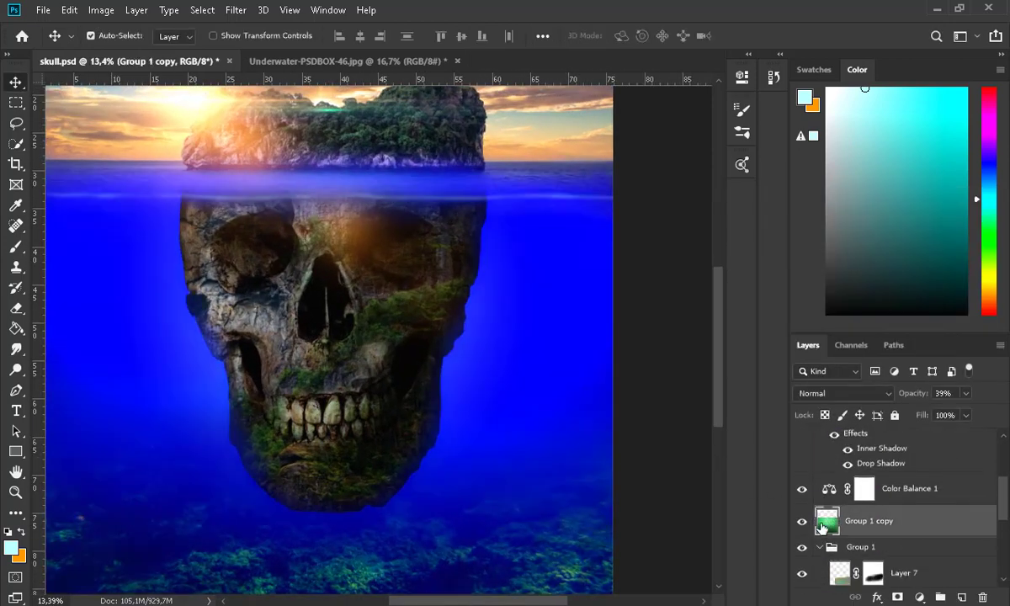
pyautogui.click(801, 525)
pyautogui.scroll(-6, 648, 487)
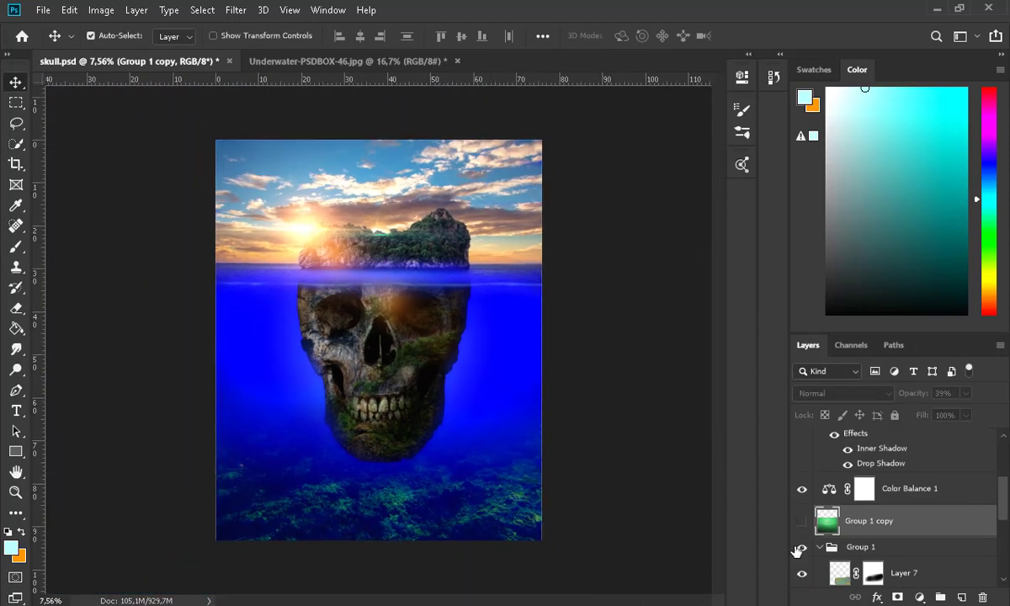
pyautogui.click(804, 528)
pyautogui.click(802, 522)
# Paint black at 53% opacity on the Gradient Fill 1 mask across the water band below the island with a 480 px brush.
pyautogui.scroll(-4, 842, 522)
pyautogui.click(877, 540)
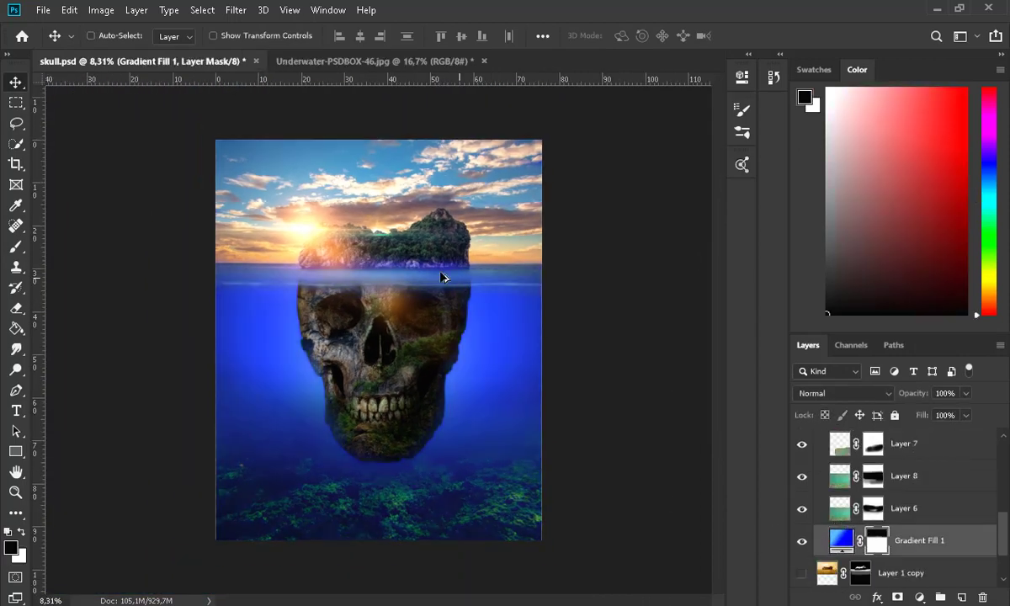
pyautogui.scroll(5, 67, 244)
pyautogui.press('b')
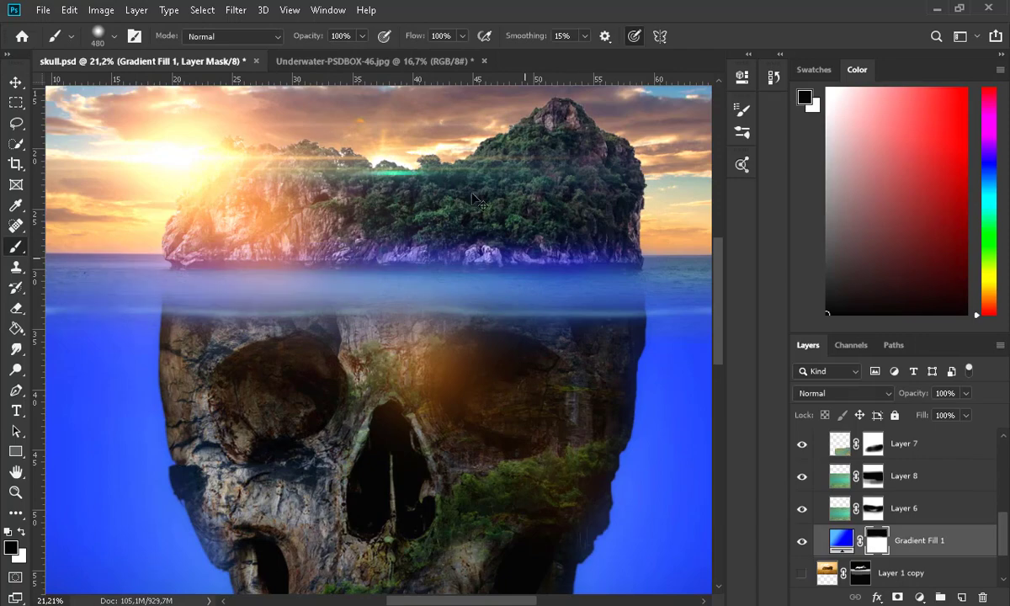
pyautogui.press('5')
pyautogui.press('3')
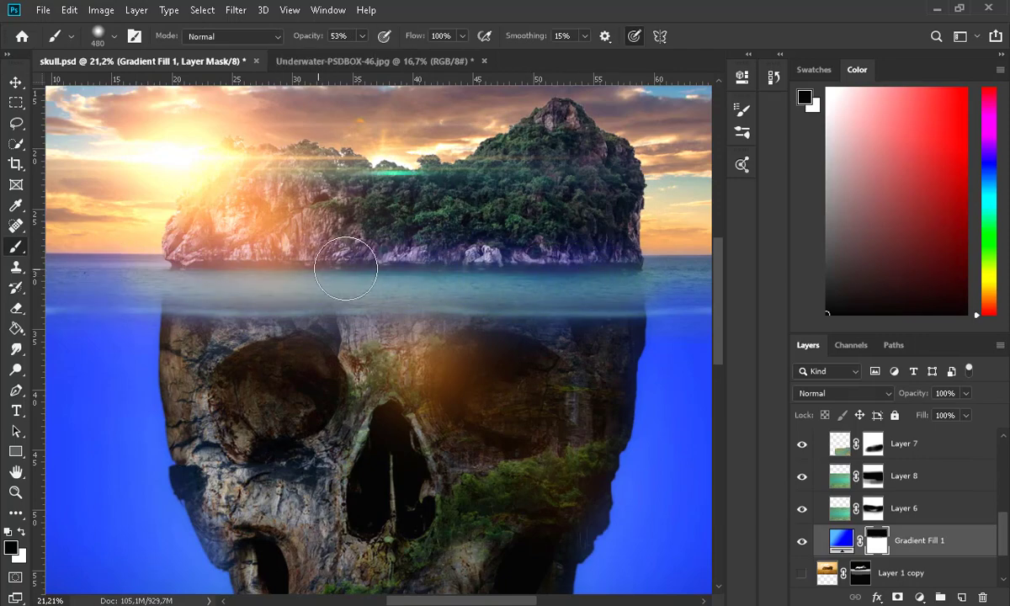
# Refine the water band on the Gradient Fill 1 mask with black and white strokes at 23% opacity.
pyautogui.scroll(-5, 444, 249)
pyautogui.press('2')
pyautogui.press('3')
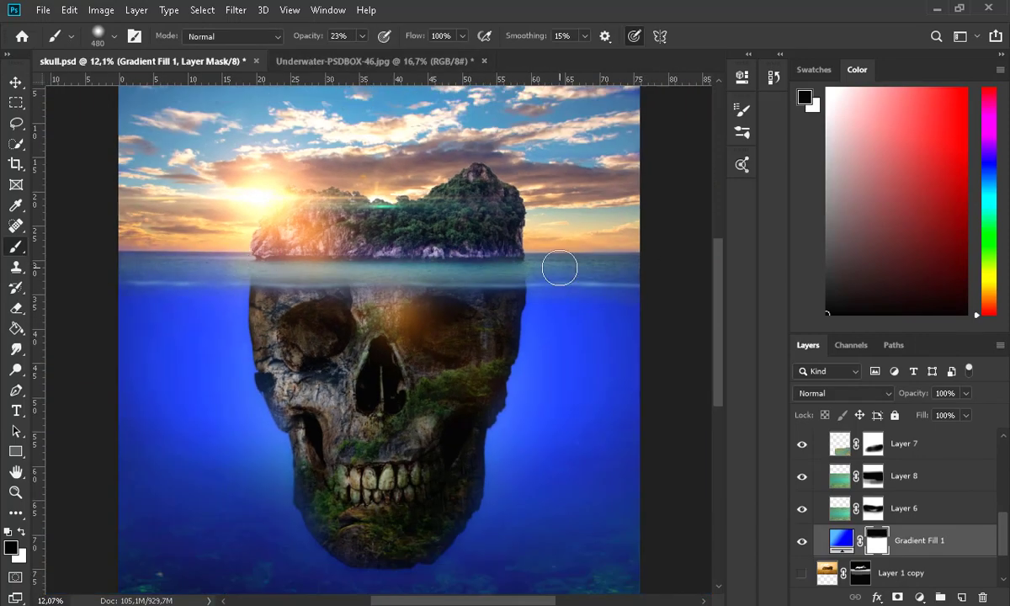
pyautogui.press('x')
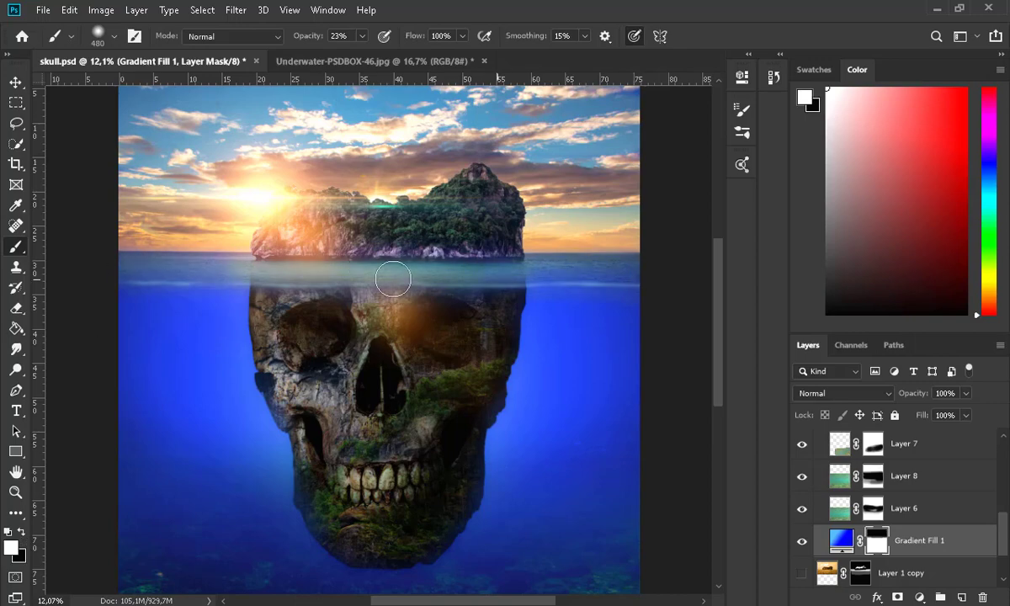
pyautogui.scroll(-3, 501, 316)
pyautogui.scroll(4, 501, 316)
pyautogui.scroll(-4, 483, 361)
pyautogui.scroll(1, 478, 379)
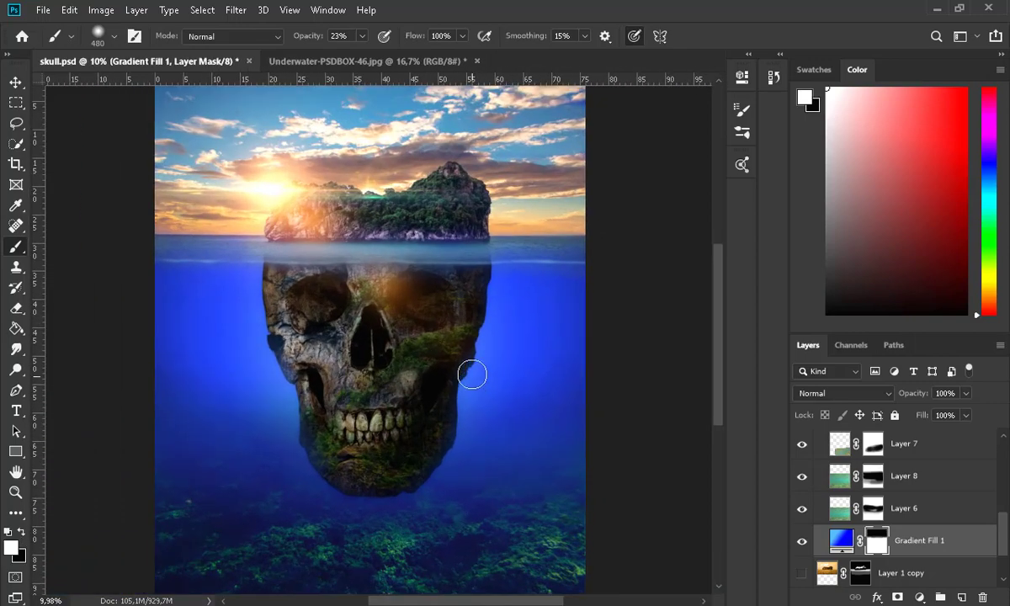
# Create a new layer at the top of the layer stack and set the foreground colour to black (000000).
pyautogui.scroll(3, 892, 511)
pyautogui.click(893, 445)
pyautogui.click(961, 597)
pyautogui.click(11, 548)
pyautogui.click(720, 339)
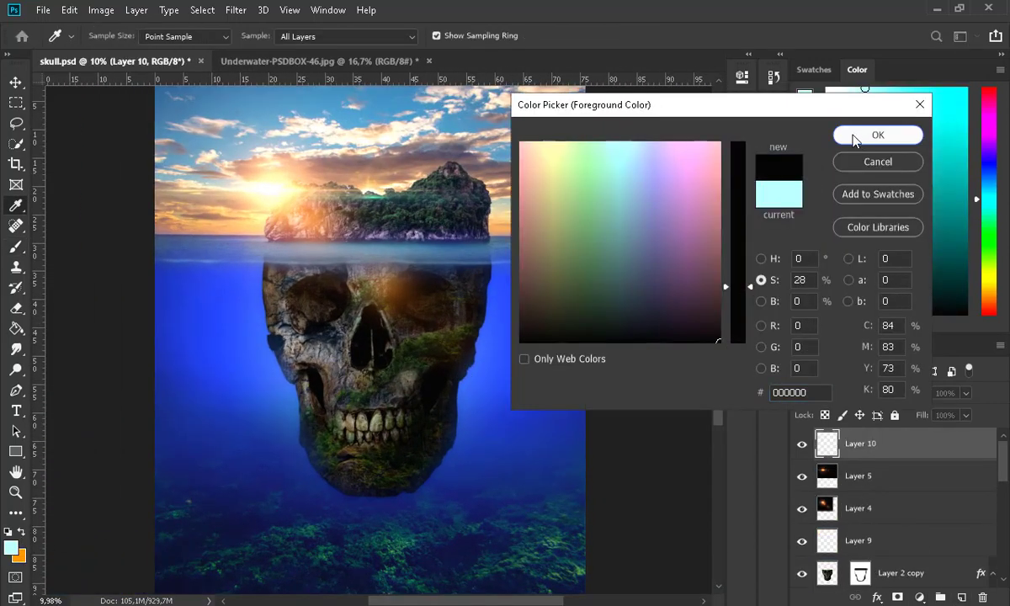
pyautogui.click(857, 139)
# Stamp a flock of black birds in the sky above the island using the 2-bird-brushes-psdbox.com brush at 401 px and 100% opacity.
pyautogui.click(99, 39)
pyautogui.click(129, 271)
pyautogui.moveTo(174, 87); pyautogui.dragTo(163, 87)
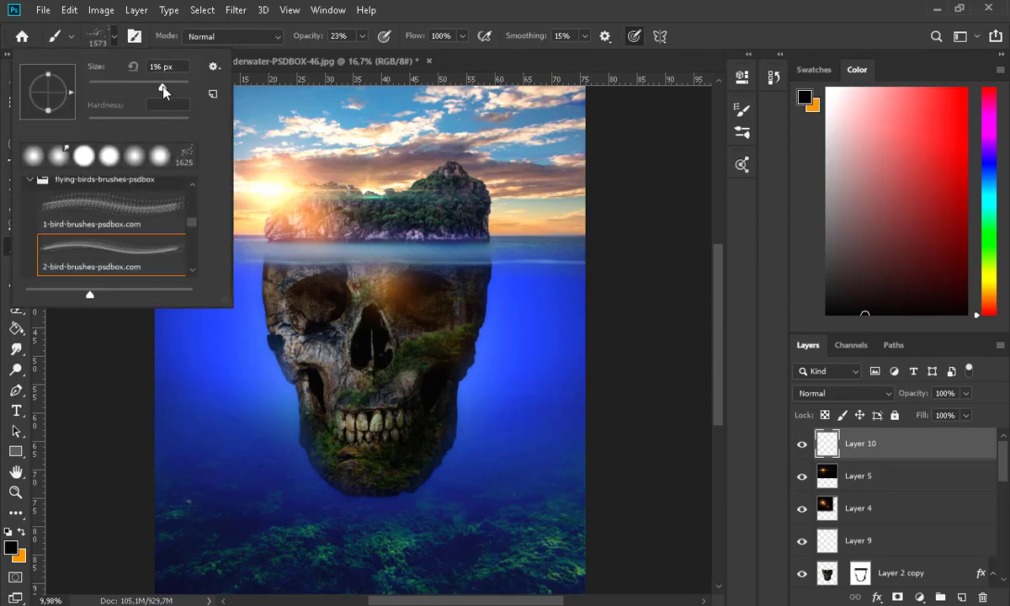
pyautogui.press('Return')
pyautogui.scroll(3, 365, 140)
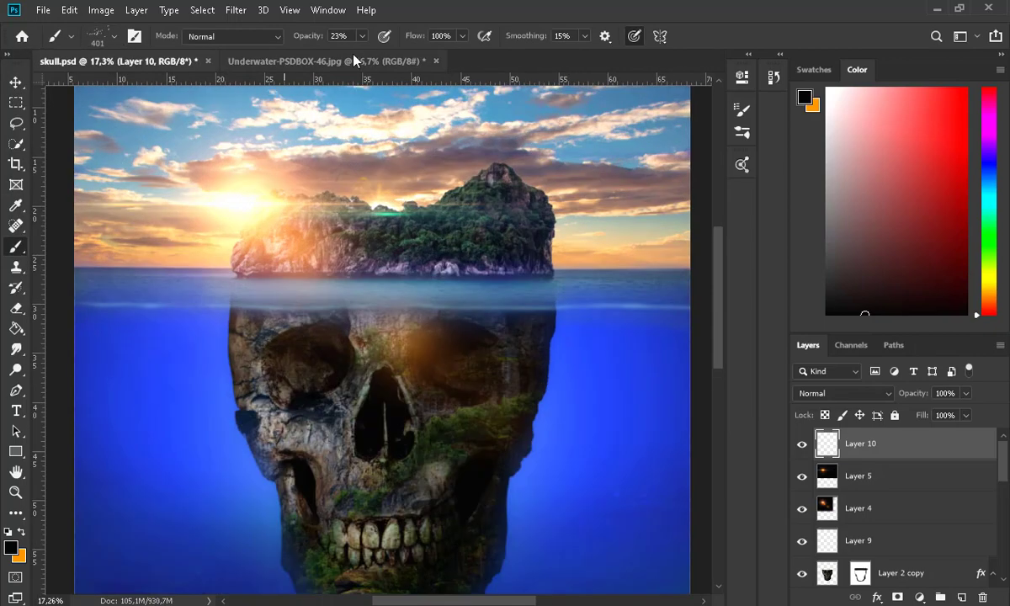
pyautogui.click(362, 36)
pyautogui.moveTo(359, 54); pyautogui.dragTo(433, 59)
pyautogui.press('Return')
pyautogui.scroll(-6, 354, 181)
pyautogui.press('v')
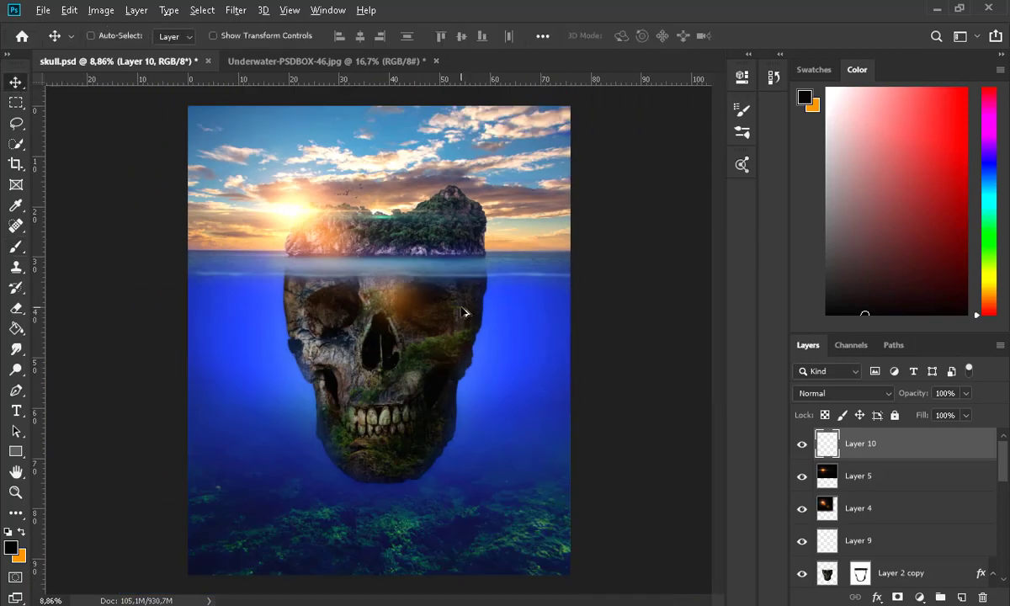
# Try adjusting the opacity of the Gradient Fill 1 layer.
pyautogui.scroll(-5, 884, 516)
pyautogui.scroll(-8, 884, 515)
pyautogui.click(892, 515)
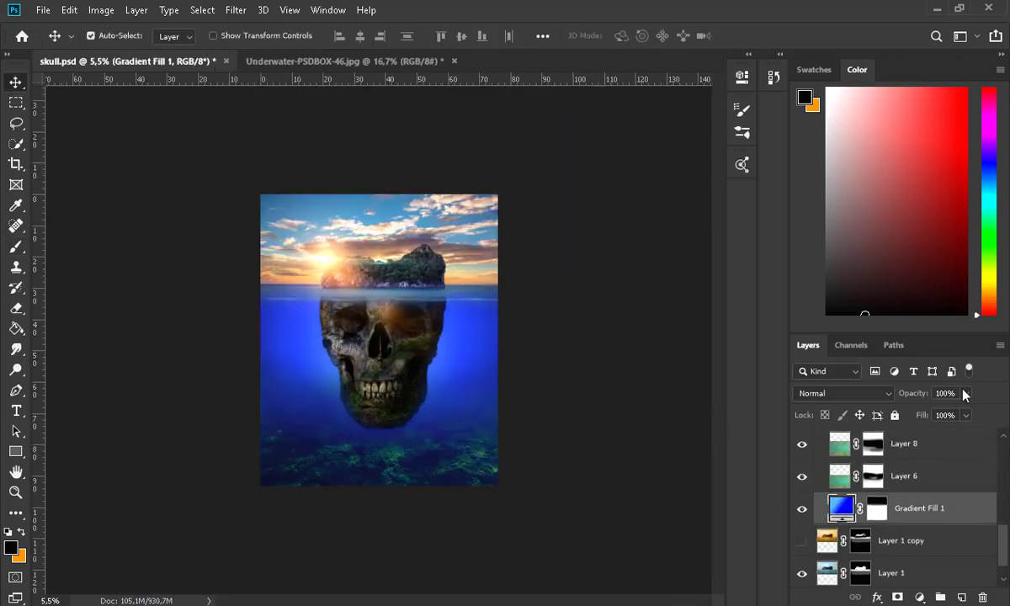
pyautogui.click(966, 393)
pyautogui.moveTo(966, 413); pyautogui.dragTo(975, 413)
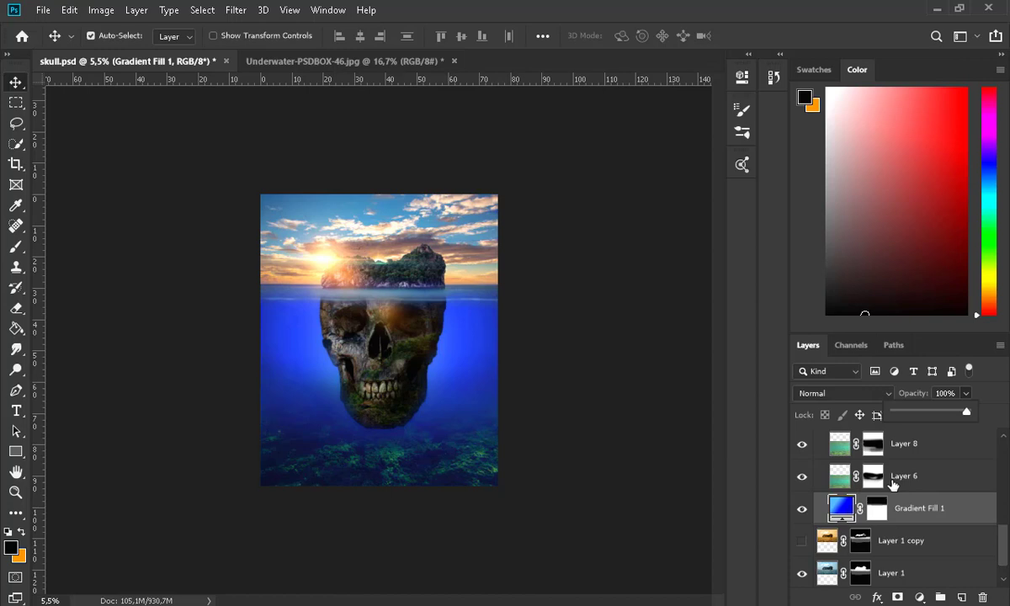
pyautogui.press('Return')
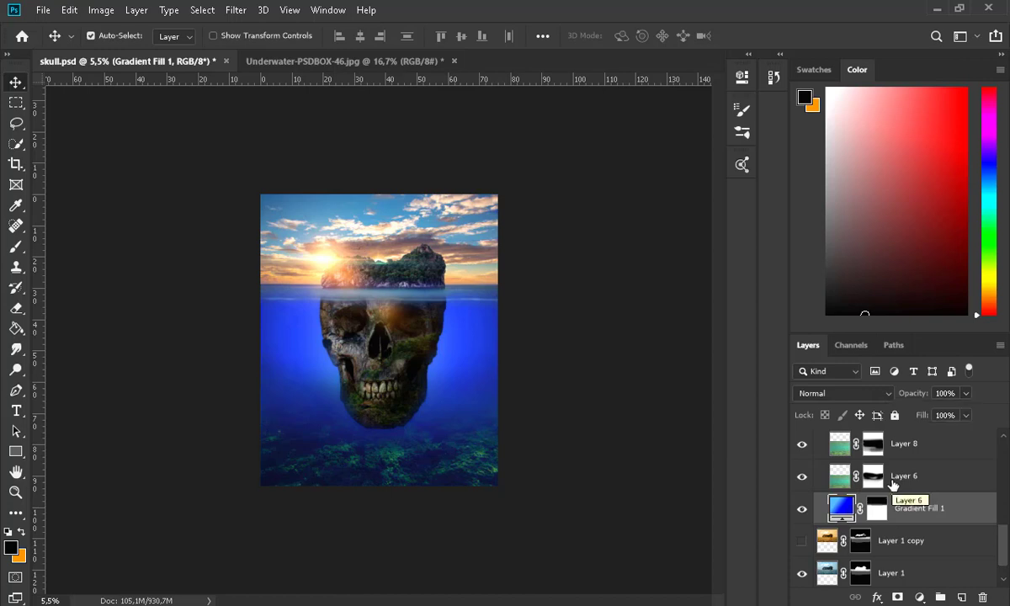
# Examine the waterline and check what Layer 1 contributes by toggling its visibility.
pyautogui.scroll(5, 892, 485)
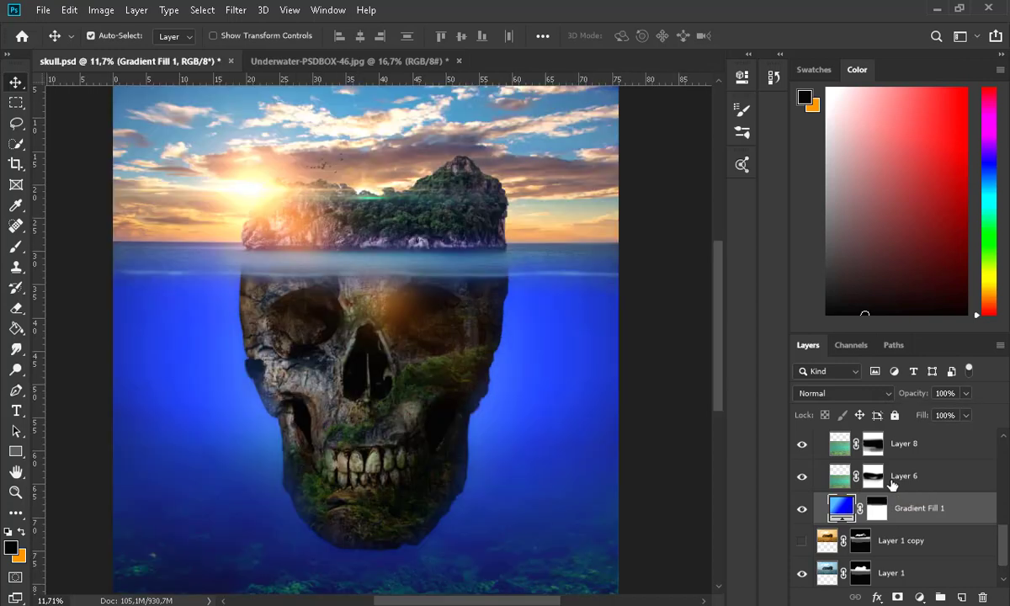
pyautogui.scroll(3, 674, 433)
pyautogui.scroll(-1, 792, 487)
pyautogui.scroll(-5, 614, 411)
pyautogui.click(869, 574)
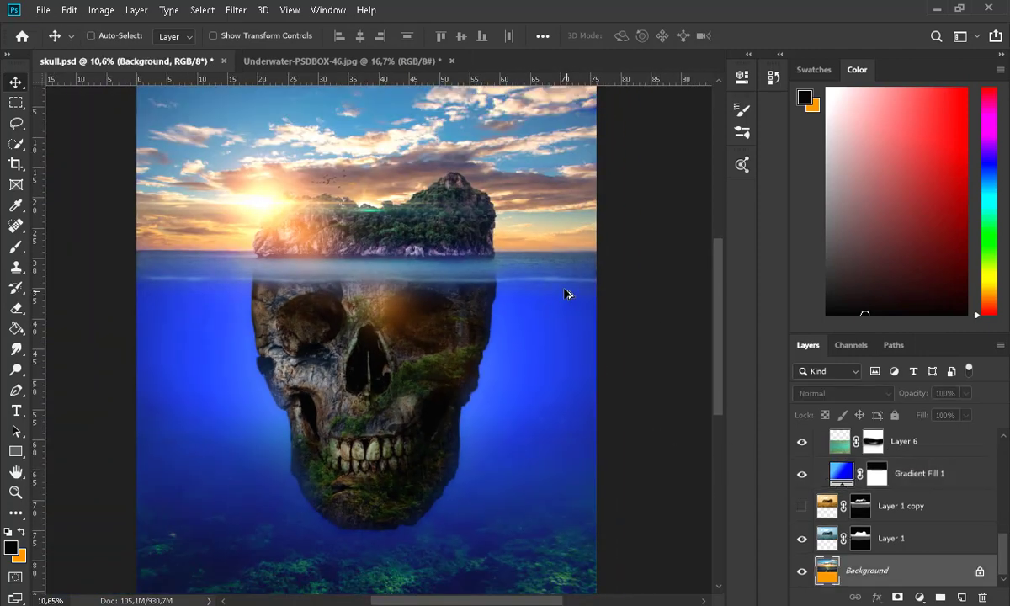
pyautogui.scroll(2, 564, 293)
pyautogui.click(841, 535)
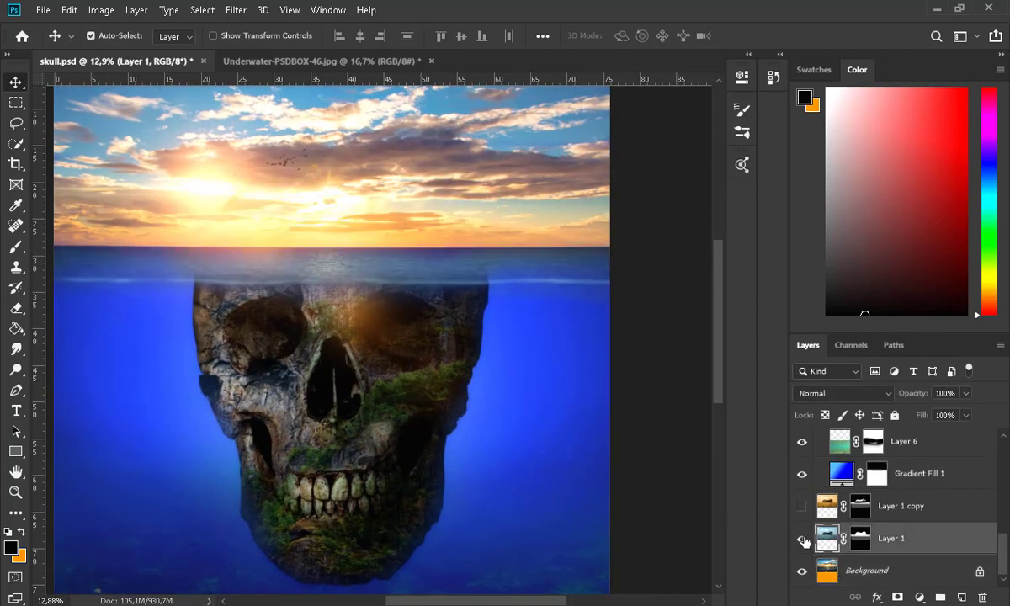
# Paint on Layer 1's mask across the water band with a 401 px soft round black brush at 58% opacity.
pyautogui.click(861, 538)
pyautogui.click(15, 247)
pyautogui.click(115, 37)
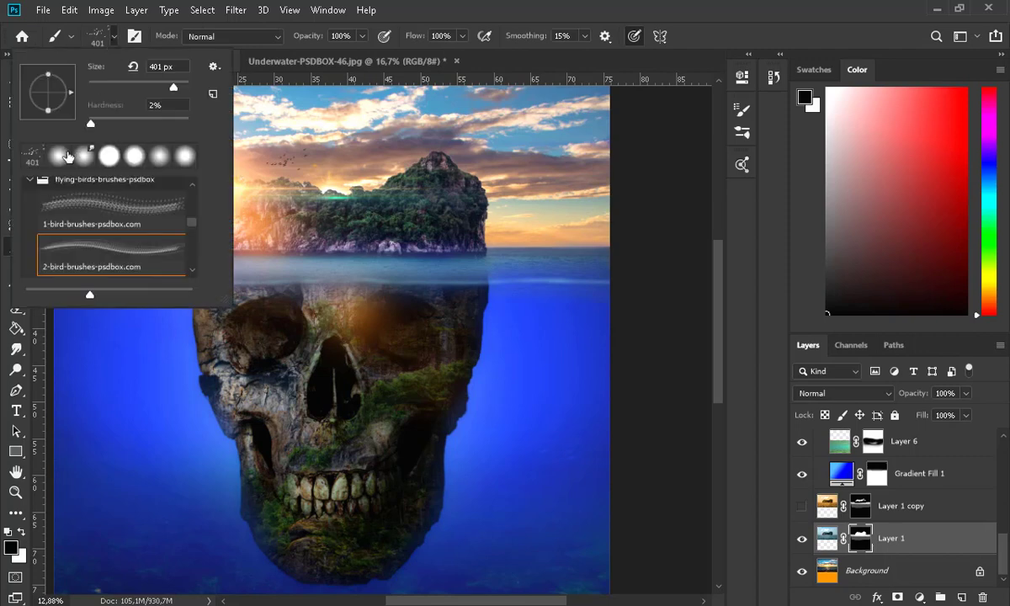
pyautogui.click(59, 157)
pyautogui.moveTo(362, 36); pyautogui.dragTo(324, 42)
pyautogui.scroll(3, 291, 267)
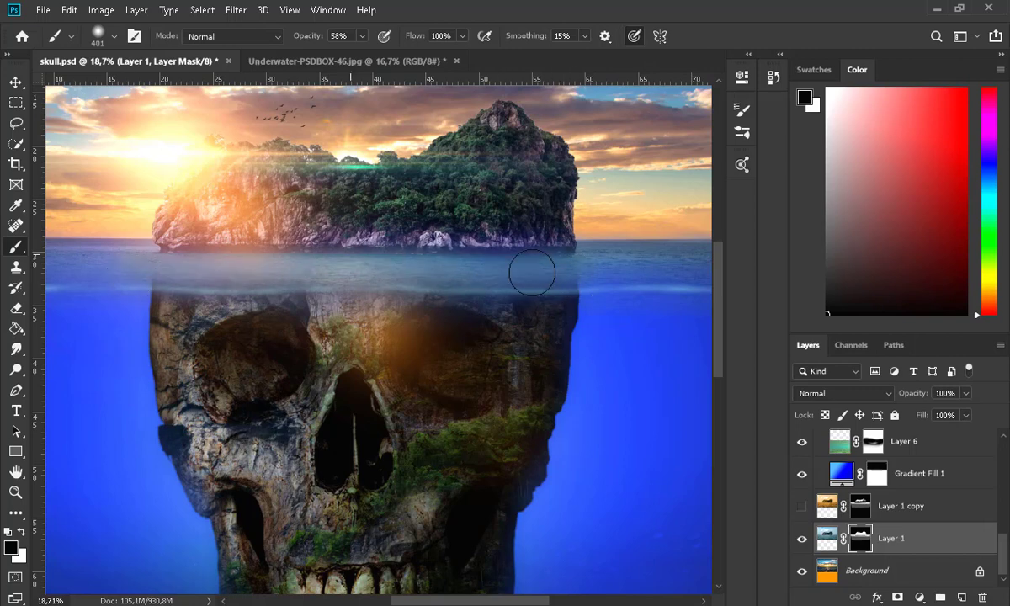
# Undo a black stroke on the Gradient Fill 1 mask and paint white at 29% opacity across the water band instead.
pyautogui.click(877, 474)
pyautogui.moveTo(532, 265); pyautogui.dragTo(260, 259)
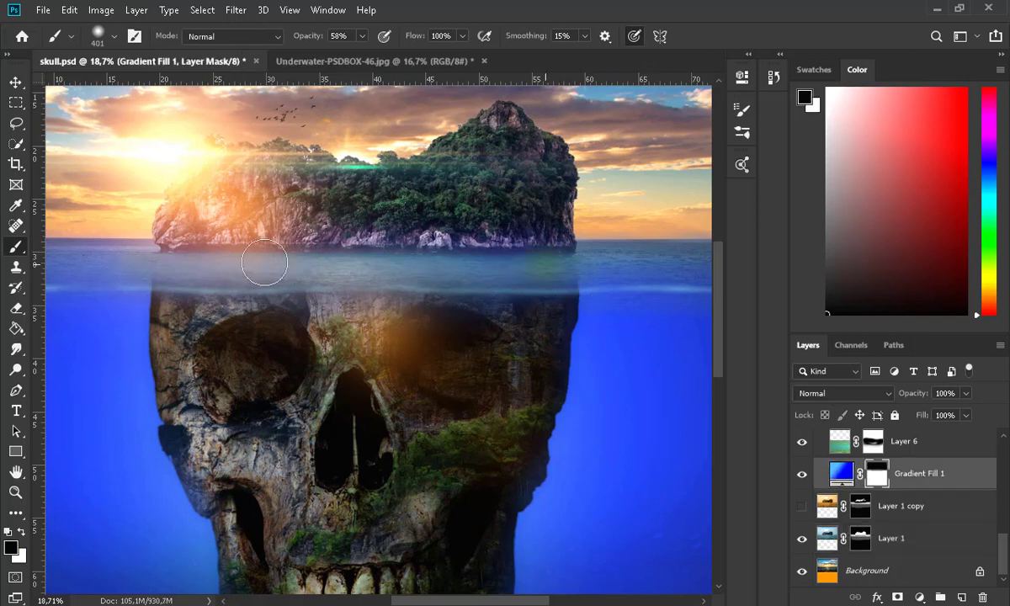
pyautogui.hotkey('ctrl', 'z')
pyautogui.click(362, 37)
pyautogui.click(378, 54)
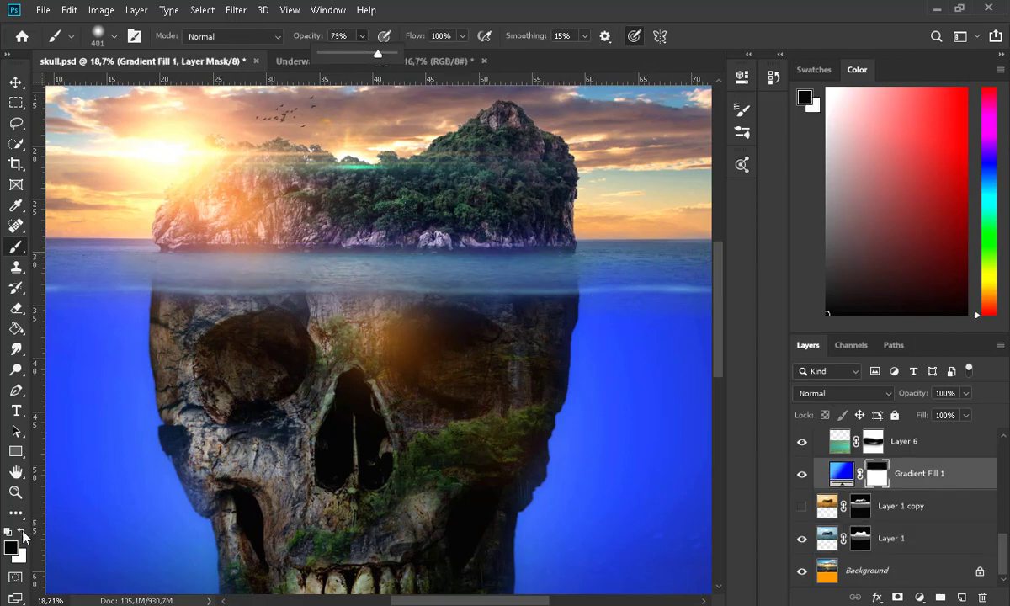
pyautogui.click(21, 532)
pyautogui.moveTo(292, 272); pyautogui.dragTo(600, 271)
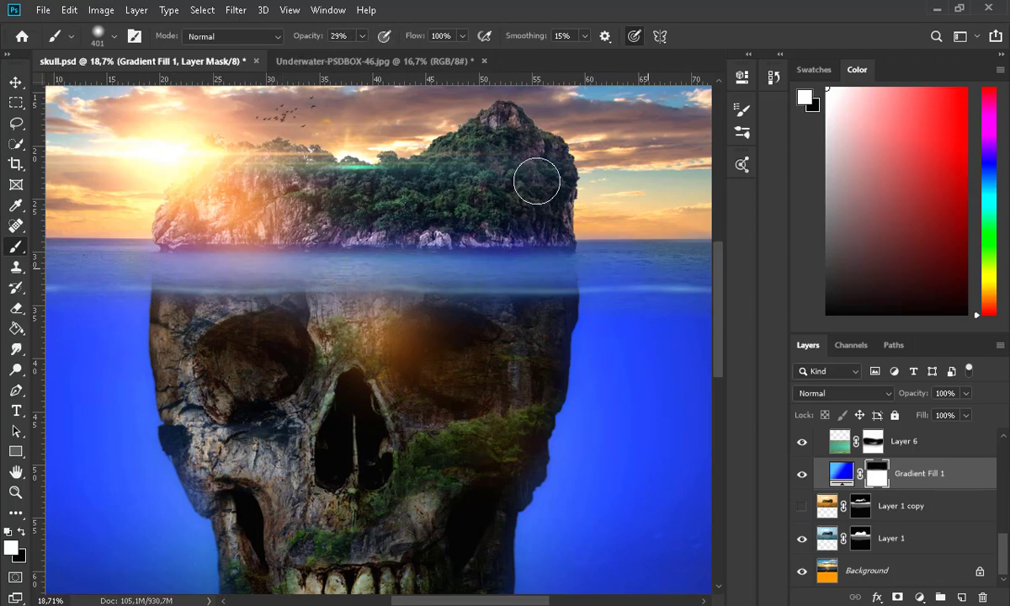
pyautogui.scroll(-3, 585, 254)
pyautogui.scroll(3, 585, 254)
pyautogui.scroll(-2, 411, 266)
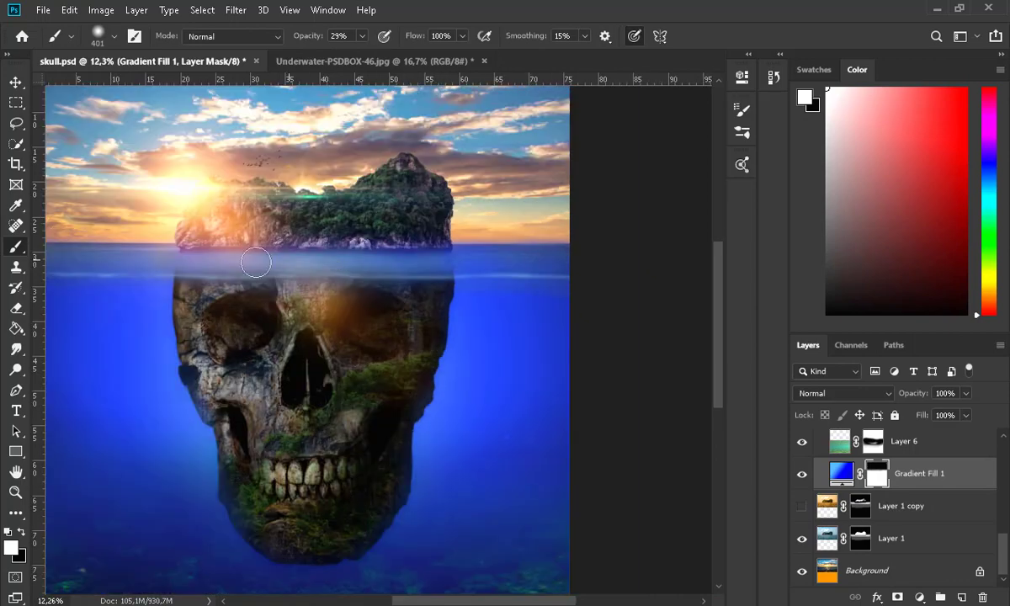
# Fade the skull's top edge along the waterline on its mask with a 161 px black brush at 29% opacity.
pyautogui.scroll(2, 252, 249)
pyautogui.press('x')
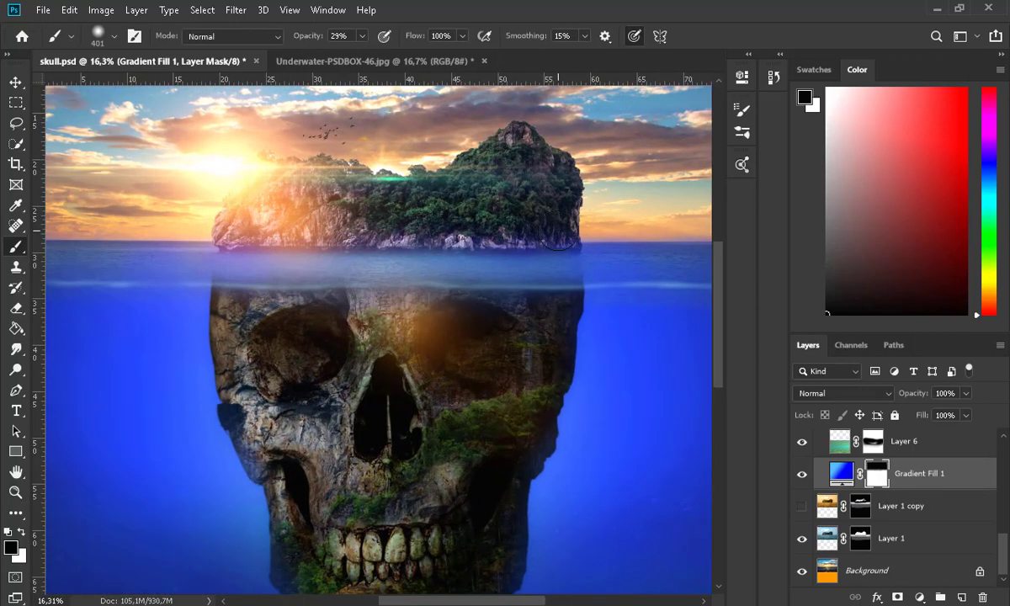
pyautogui.scroll(2, 613, 282)
pyautogui.scroll(3, 901, 488)
pyautogui.click(901, 506)
pyautogui.click(860, 506)
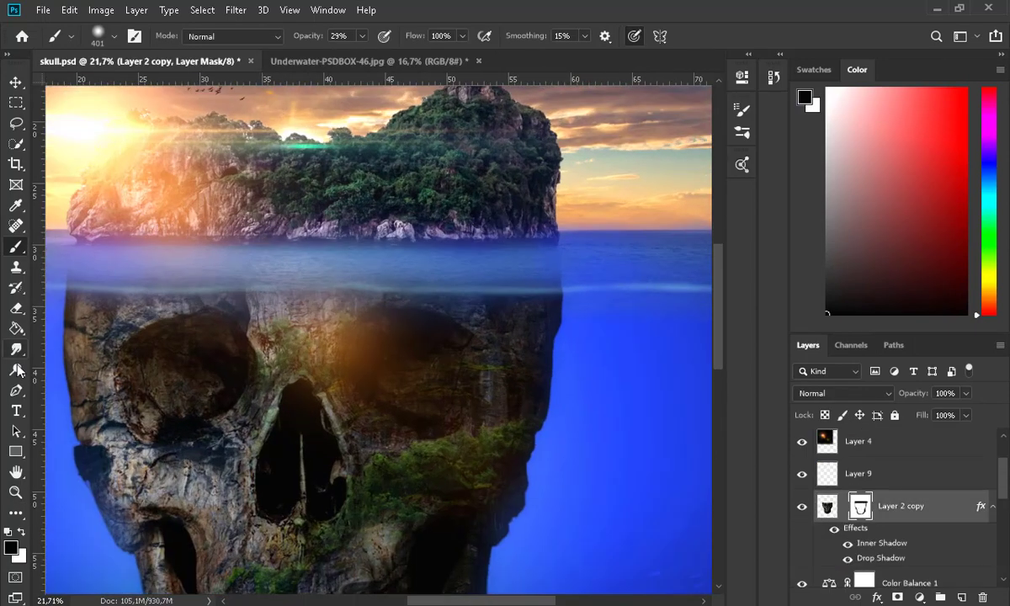
pyautogui.click(115, 36)
pyautogui.click(117, 83)
pyautogui.moveTo(573, 274)
pyautogui.mouseDown()
pyautogui.moveTo(522, 283)
pyautogui.moveTo(130, 280)
pyautogui.moveTo(63, 255)
pyautogui.mouseUp()
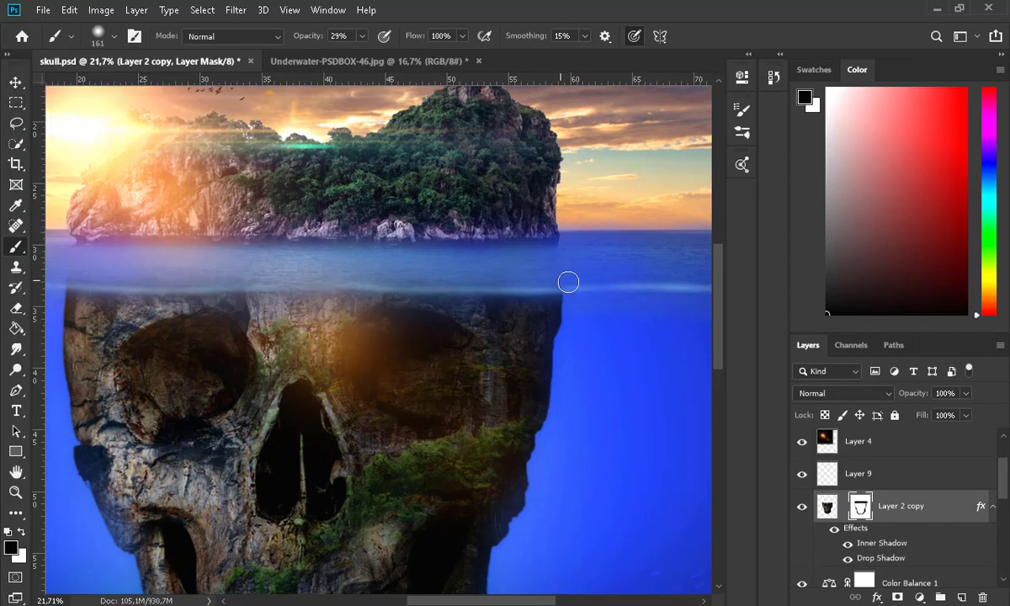
# Soften the top of the skull below the waterline on its mask with a 464 px black brush, adjusting the brush opacity.
pyautogui.scroll(-1, 463, 275)
pyautogui.click(115, 37)
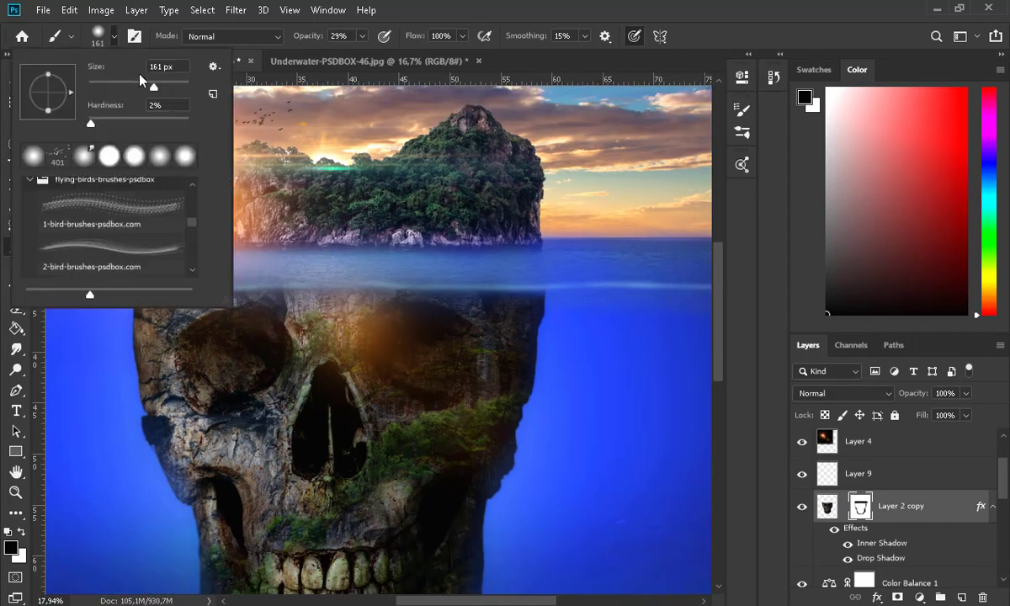
pyautogui.click(142, 83)
pyautogui.moveTo(274, 284)
pyautogui.mouseDown()
pyautogui.moveTo(514, 275)
pyautogui.moveTo(378, 293)
pyautogui.moveTo(538, 286)
pyautogui.mouseUp()
pyautogui.hotkey('ctrl', 'z')
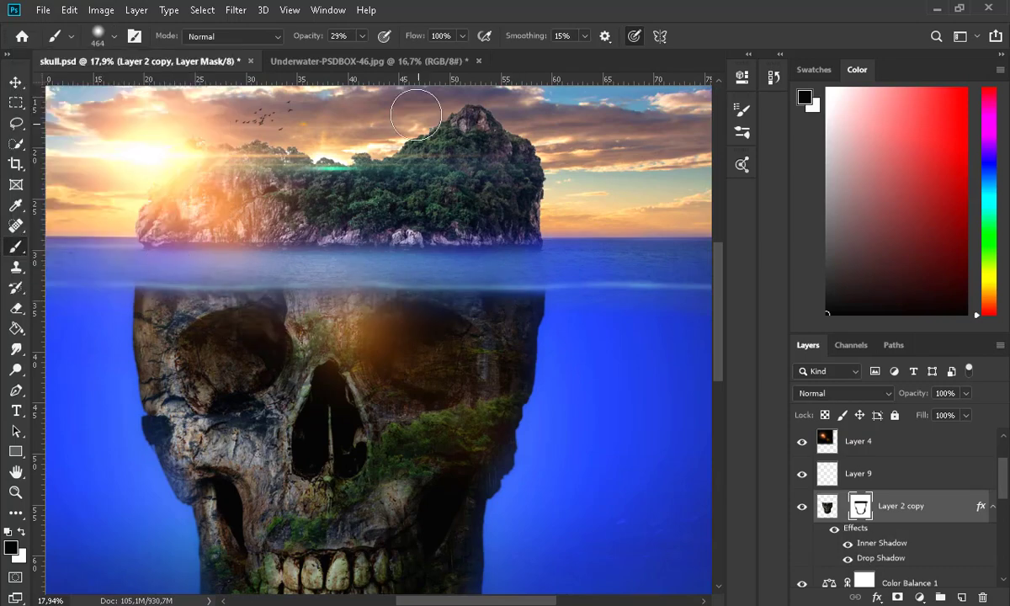
pyautogui.click(362, 36)
pyautogui.click(346, 54)
pyautogui.moveTo(174, 296)
pyautogui.mouseDown()
pyautogui.moveTo(351, 303)
pyautogui.moveTo(528, 270)
pyautogui.mouseUp()
pyautogui.hotkey('ctrl', '0')
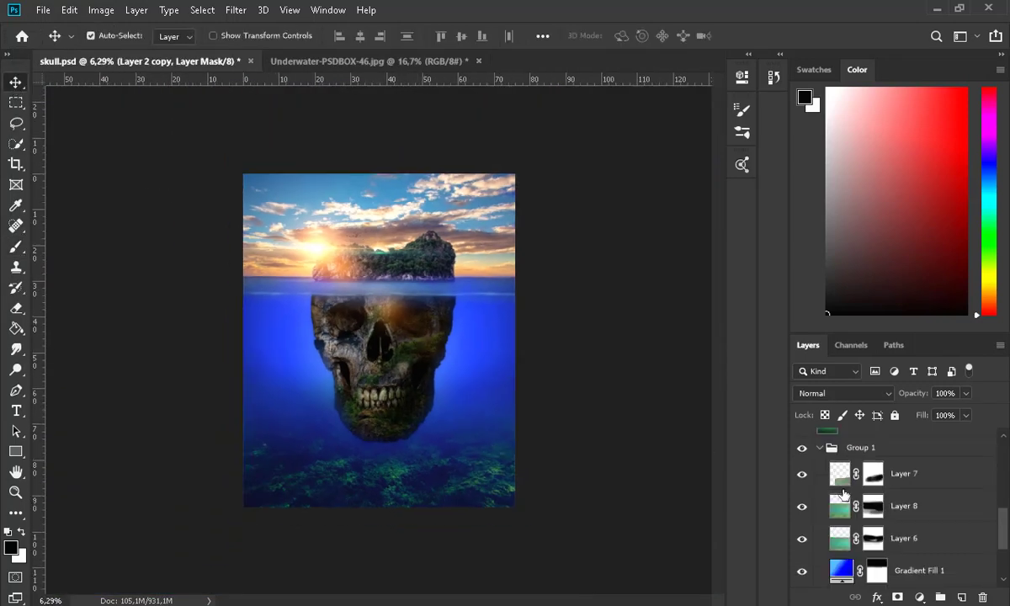
# Add a new layer above Group 1 copy and paint a flat black shadow ellipse on the seabed beneath the skull.
pyautogui.moveTo(860, 444); pyautogui.dragTo(963, 598)
pyautogui.click(962, 598)
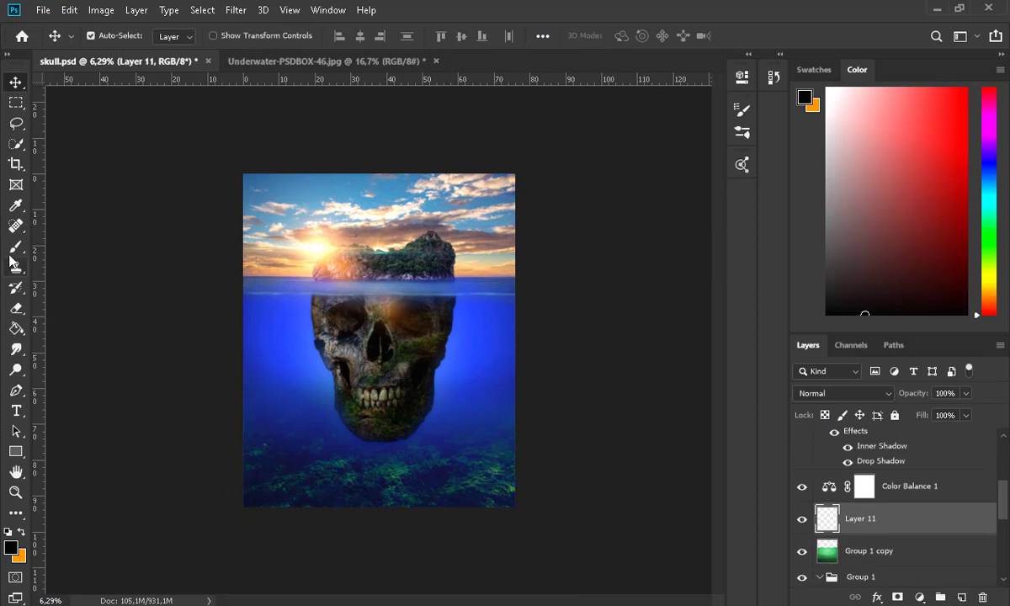
pyautogui.press('b')
pyautogui.click(362, 36)
pyautogui.moveTo(346, 462)
pyautogui.mouseDown()
pyautogui.moveTo(415, 458)
pyautogui.moveTo(337, 448)
pyautogui.mouseUp()
pyautogui.click(15, 82)
# Soften the black shadow ellipse strongly with a Gaussian Blur.
pyautogui.click(236, 11)
pyautogui.click(264, 27)
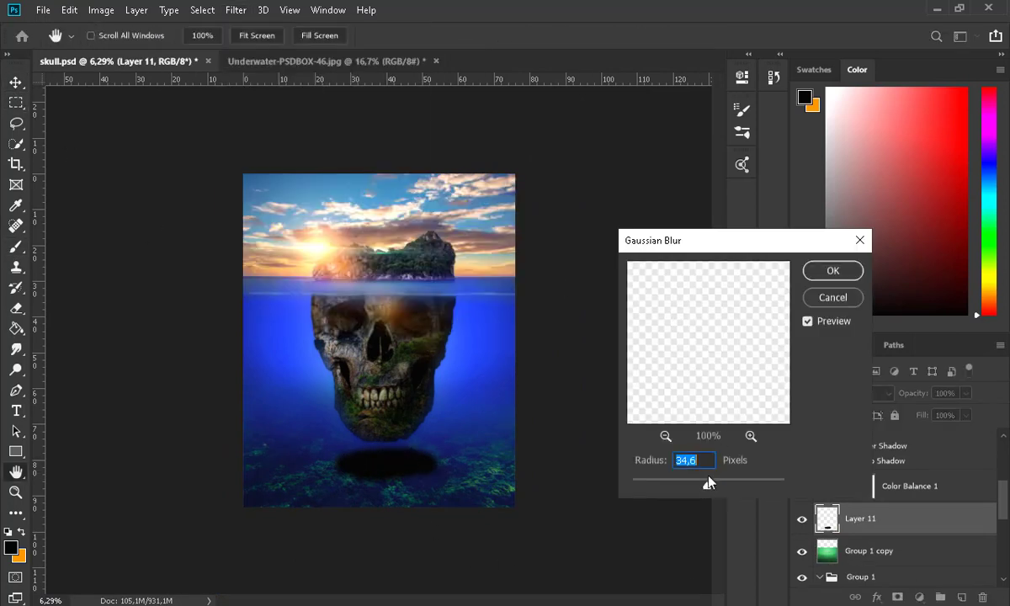
pyautogui.moveTo(716, 488); pyautogui.dragTo(754, 485)
pyautogui.click(818, 278)
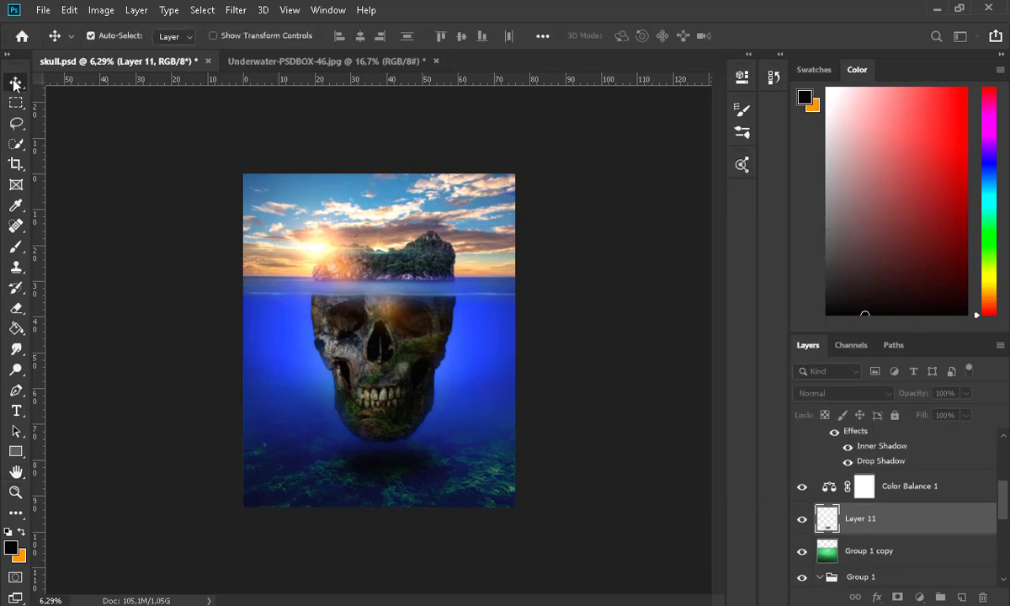
# Stretch the blurred shadow horizontally to about 150% of its width, keeping its height at 100%.
pyautogui.hotkey('ctrl', 't')
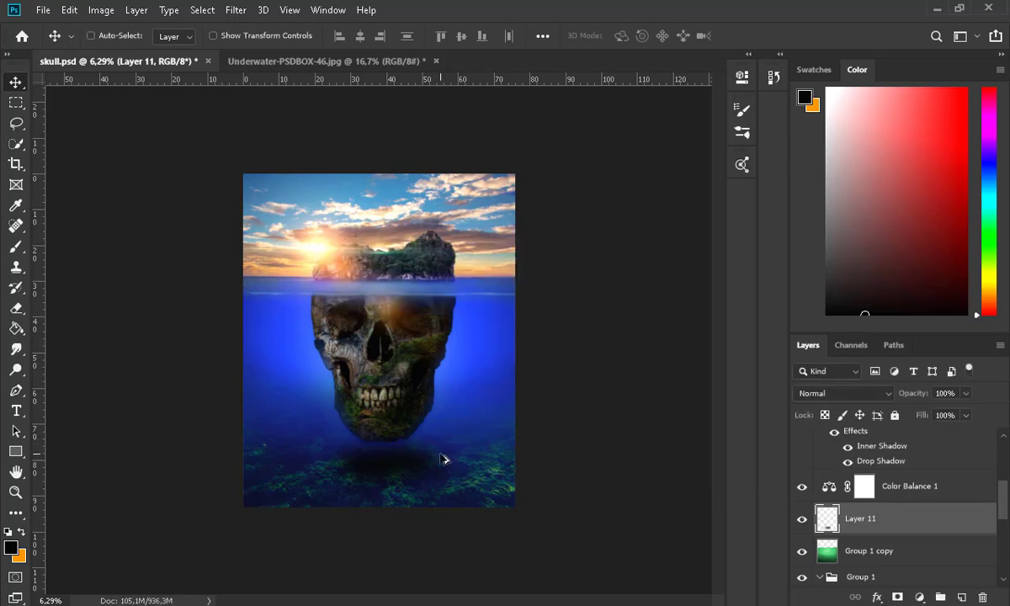
pyautogui.scroll(1, 457, 468)
pyautogui.hotkey('ctrl', 't')
pyautogui.moveTo(471, 477); pyautogui.dragTo(514, 477)
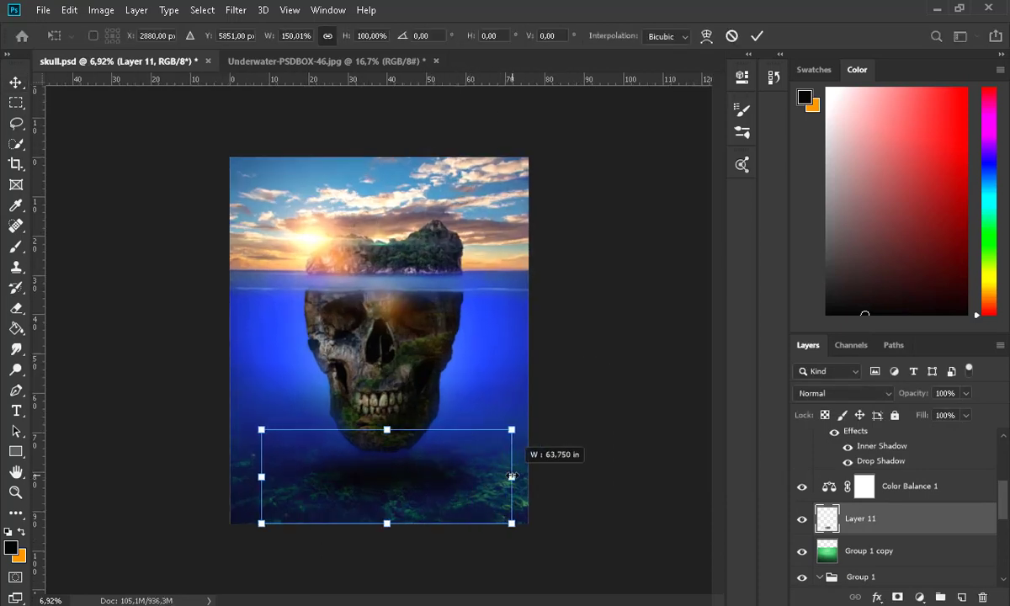
pyautogui.press('Return')
# Set the shadow layer's opacity to 55% and its fill to 61%.
pyautogui.moveTo(941, 412); pyautogui.dragTo(922, 411)
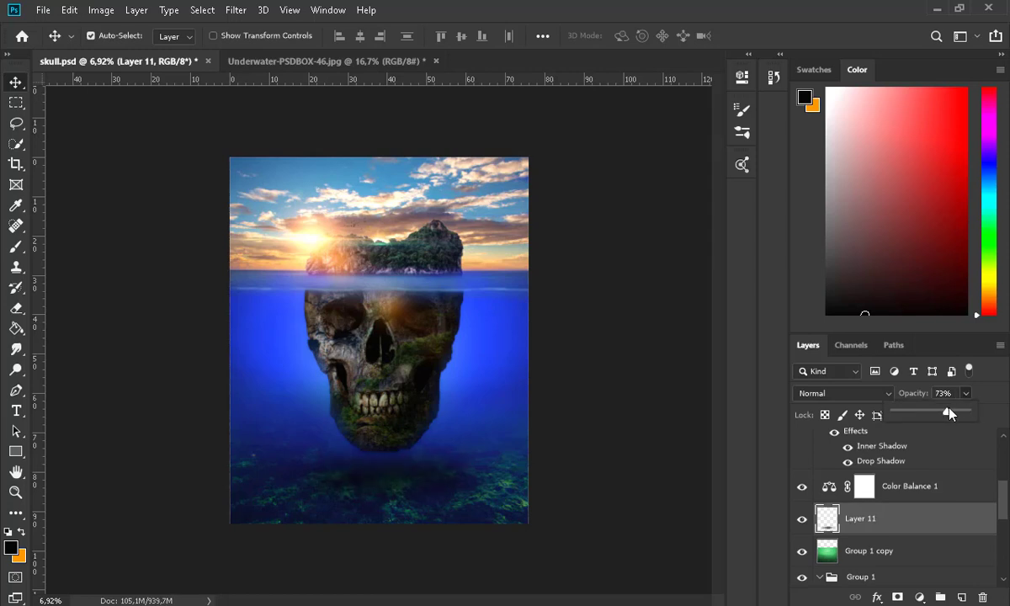
pyautogui.click(880, 552)
pyautogui.hotkey('alt', ']')
pyautogui.click(965, 393)
pyautogui.moveTo(956, 412); pyautogui.dragTo(932, 434)
pyautogui.scroll(-3, 678, 414)
pyautogui.click(882, 551)
pyautogui.hotkey('alt', ']')
pyautogui.click(966, 415)
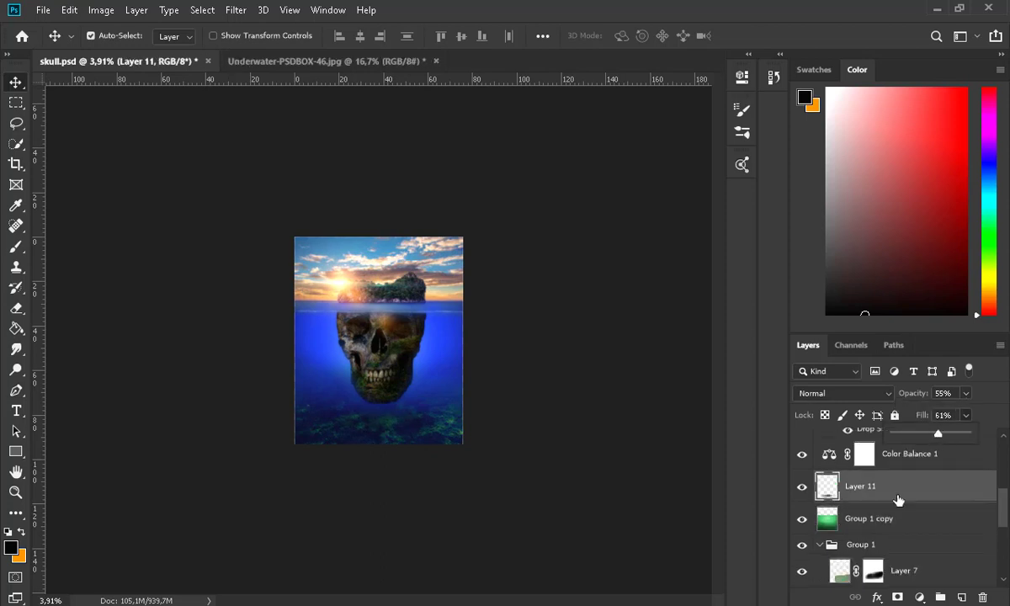
pyautogui.click(898, 501)
pyautogui.scroll(7, 705, 513)
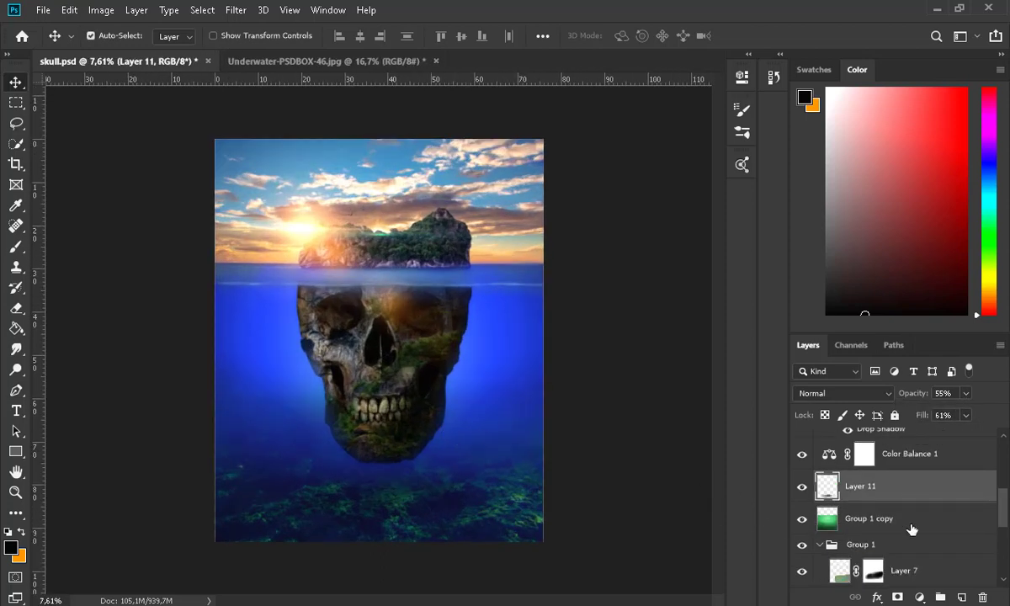
# Move the middle blue colour stop of Gradient Fill 1 to location 43%.
pyautogui.scroll(-5, 912, 529)
pyautogui.doubleClick(842, 471)
pyautogui.click(471, 149)
pyautogui.moveTo(758, 345); pyautogui.dragTo(714, 345)
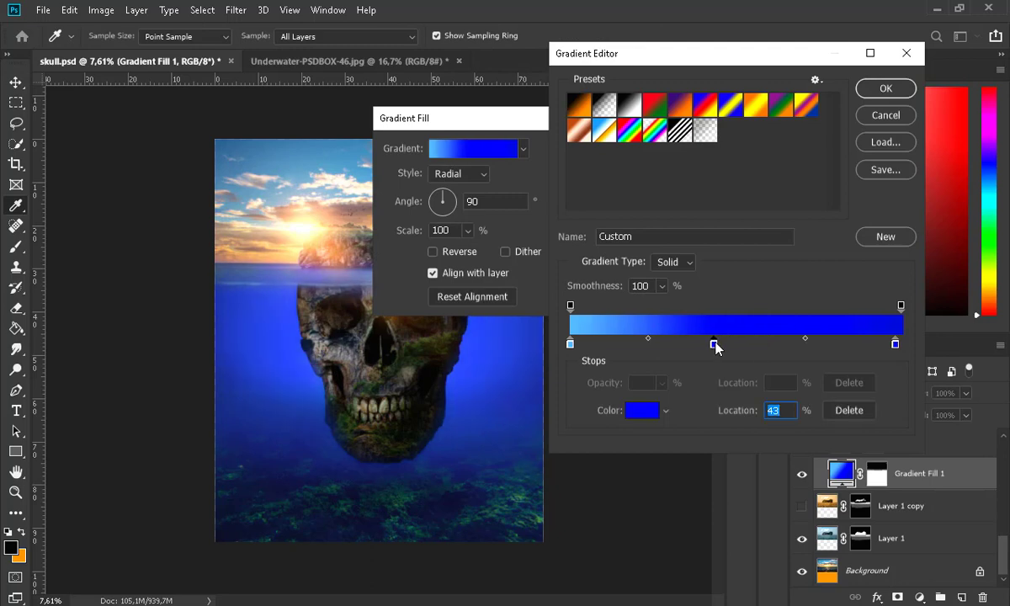
pyautogui.click(886, 89)
pyautogui.click(586, 149)
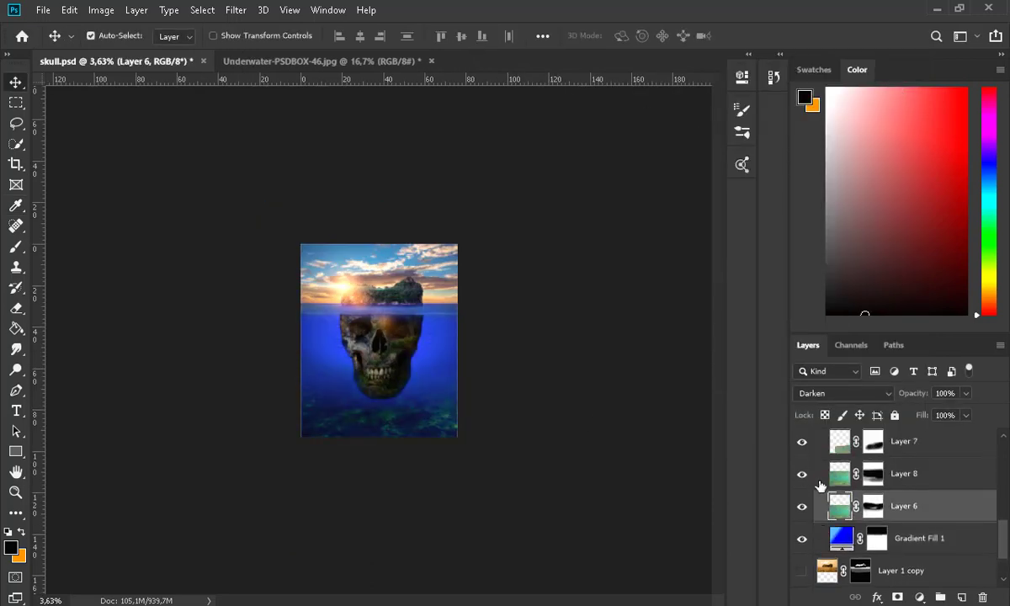
# Lower the opacities of Layers 8, 7 and 6 individually, trying 60% on Layer 8 and 54% on Layer 6.
pyautogui.click(802, 474)
pyautogui.click(802, 474)
pyautogui.click(839, 474)
pyautogui.click(966, 393)
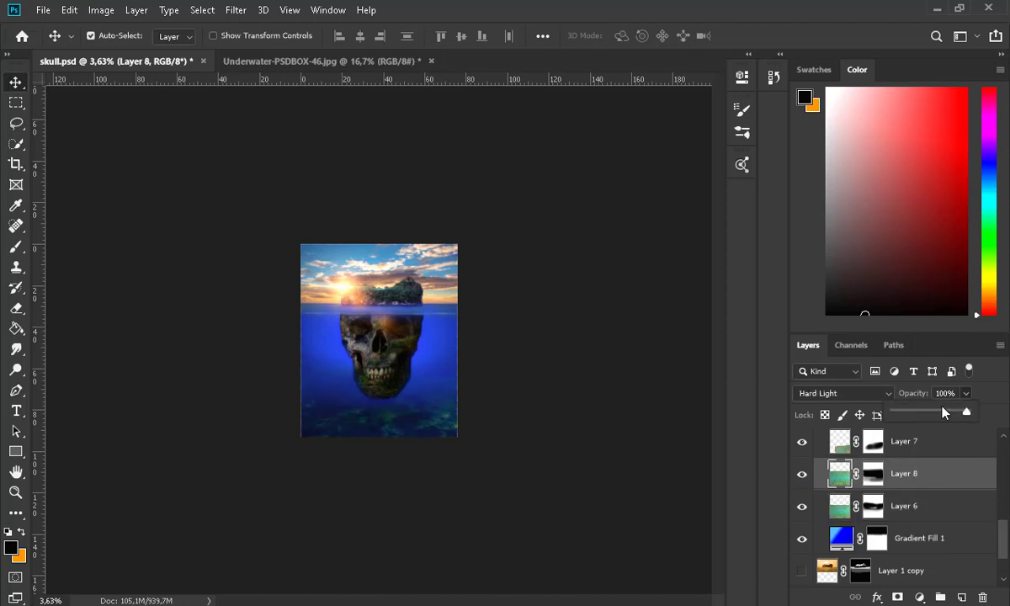
pyautogui.hotkey('ctrl', '0')
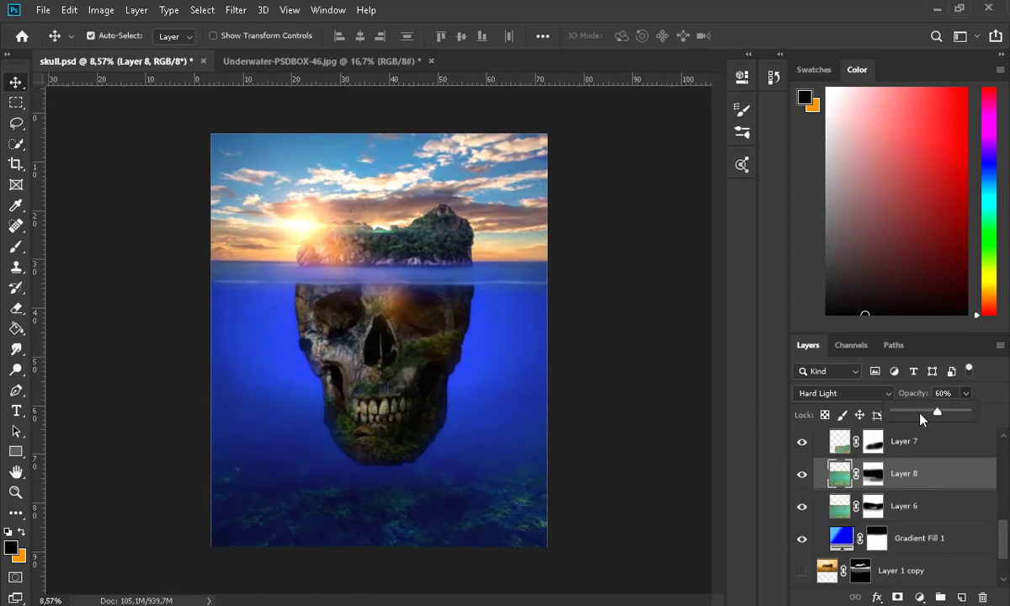
pyautogui.click(900, 443)
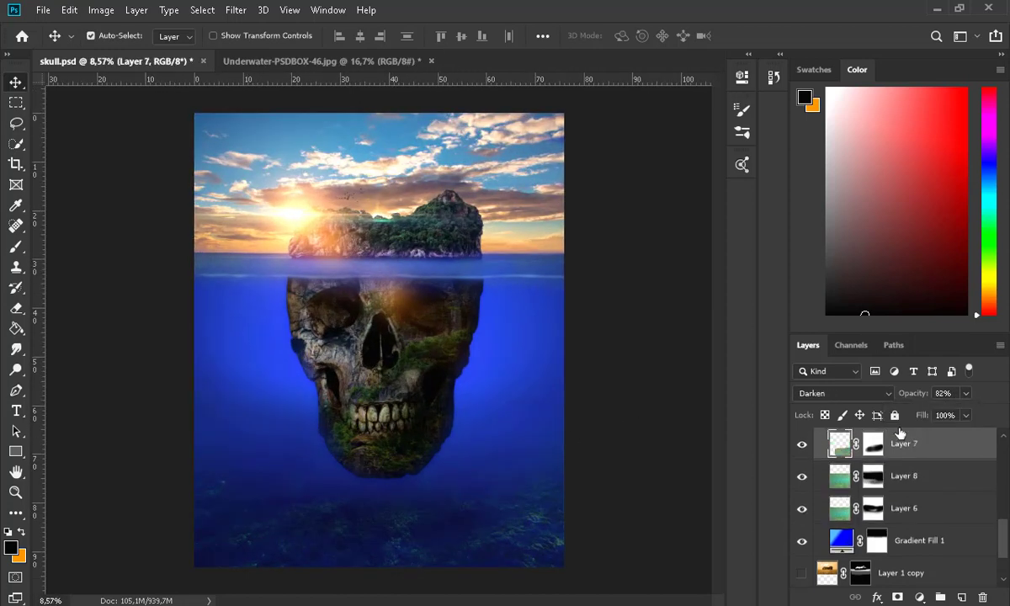
pyautogui.click(965, 393)
pyautogui.hotkey('alt', '[')
pyautogui.hotkey('alt', '[')
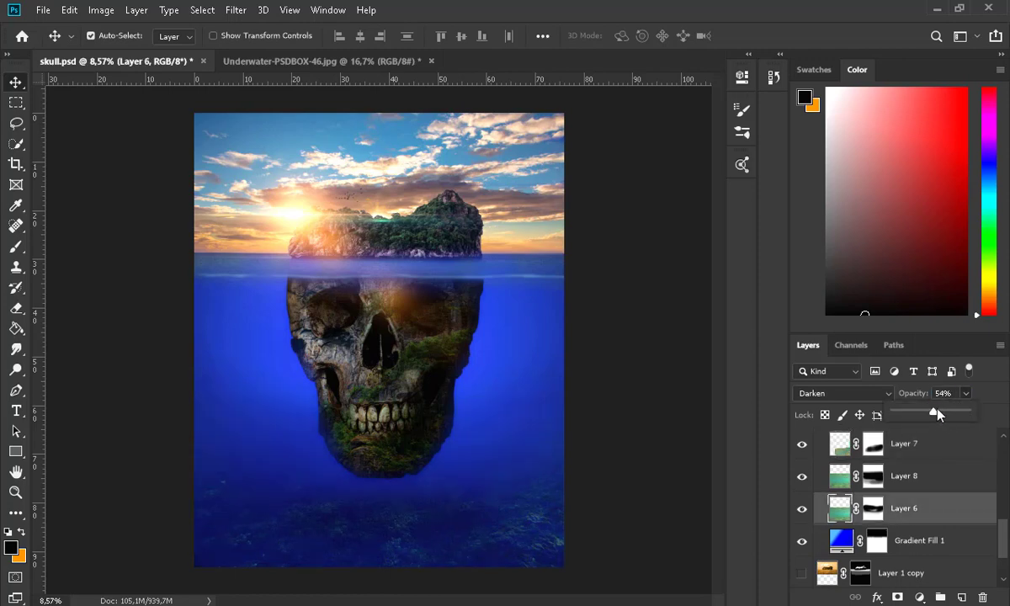
# Set Layers 6, 8 and 7 together to 61% opacity.
pyautogui.keyDown('ctrl'); pyautogui.click(943, 474); pyautogui.keyUp('ctrl')
pyautogui.keyDown('ctrl'); pyautogui.click(941, 449); pyautogui.keyUp('ctrl')
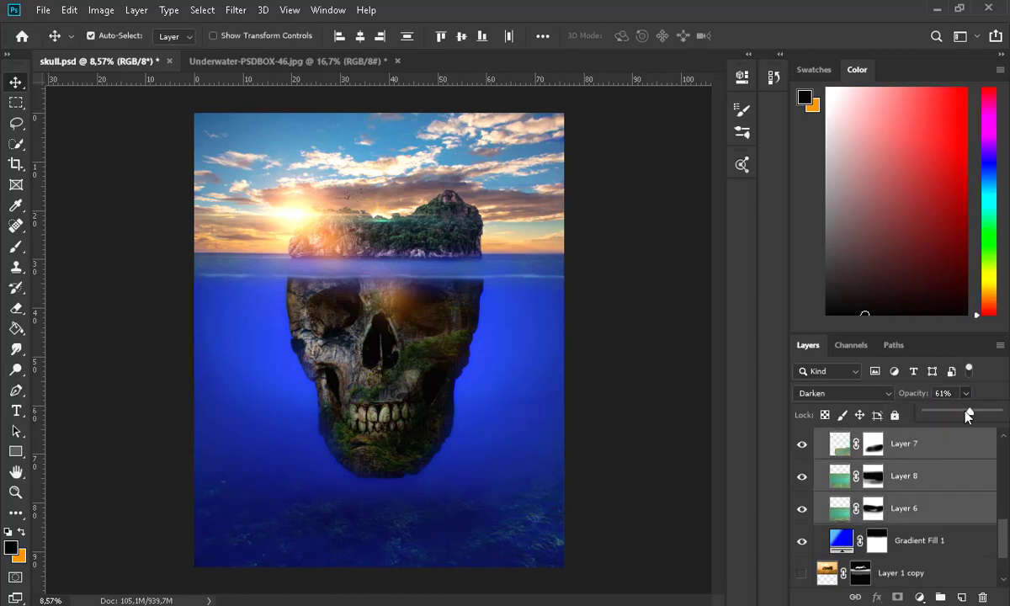
pyautogui.hotkey('ctrl', 'g')
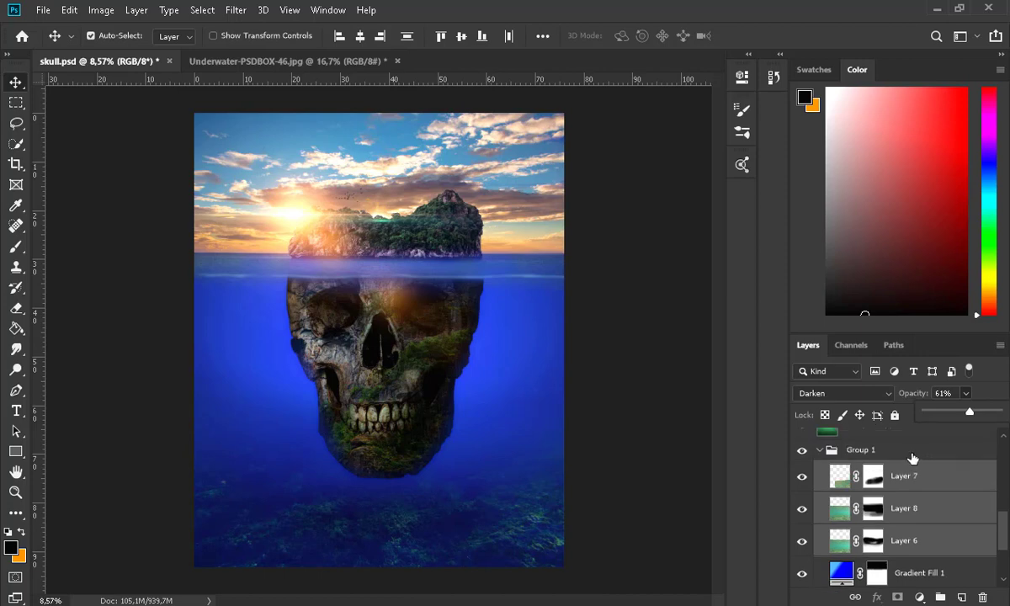
pyautogui.click(922, 441)
# Readjust the opacity of Layer 8 on its own.
pyautogui.click(843, 478)
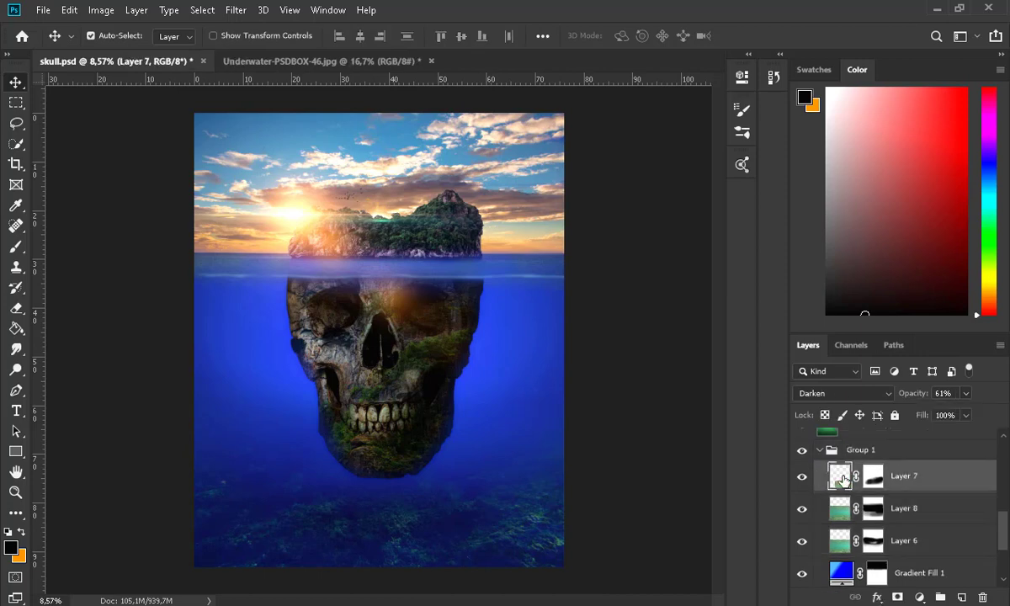
pyautogui.click(849, 504)
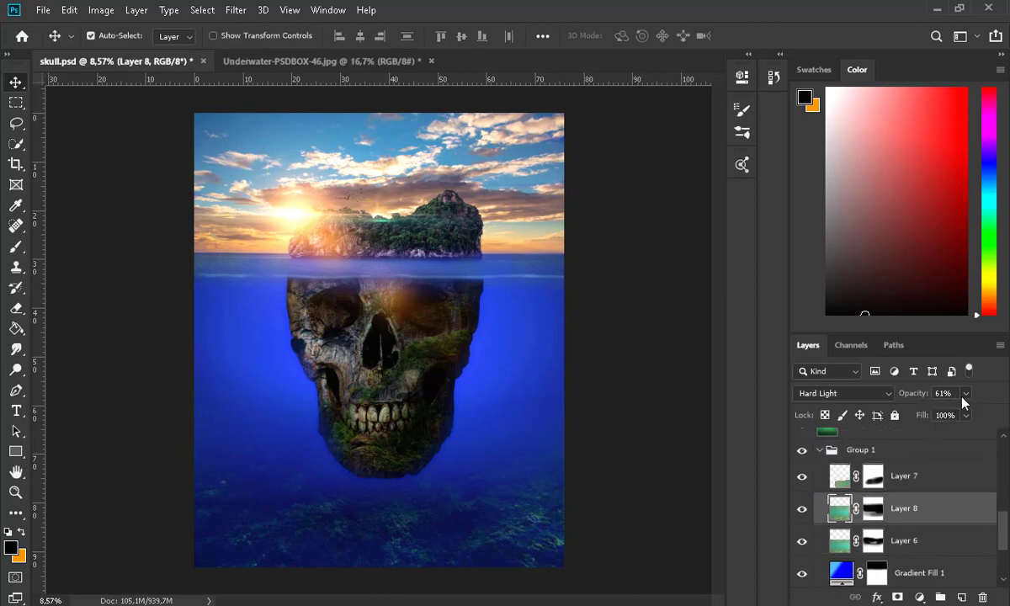
pyautogui.click(966, 393)
pyautogui.moveTo(970, 413); pyautogui.dragTo(978, 417)
# Merge Layers 7, 8 and 6 into one layer and set its blend mode to Hard Light.
pyautogui.keyDown('shift'); pyautogui.click(926, 478); pyautogui.keyUp('shift')
pyautogui.keyDown('shift'); pyautogui.click(903, 540); pyautogui.keyUp('shift')
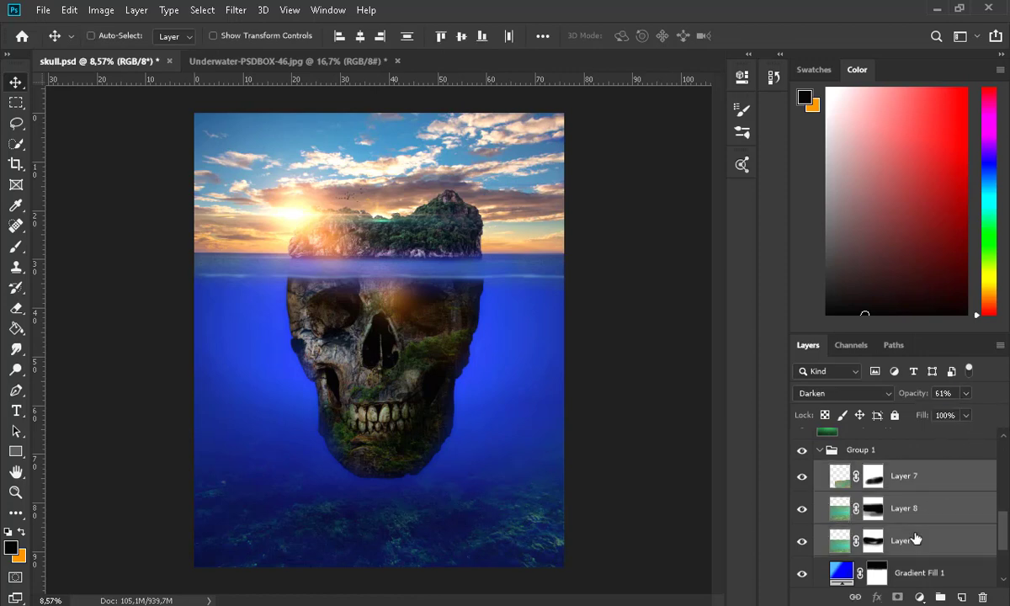
pyautogui.hotkey('ctrl', 'e')
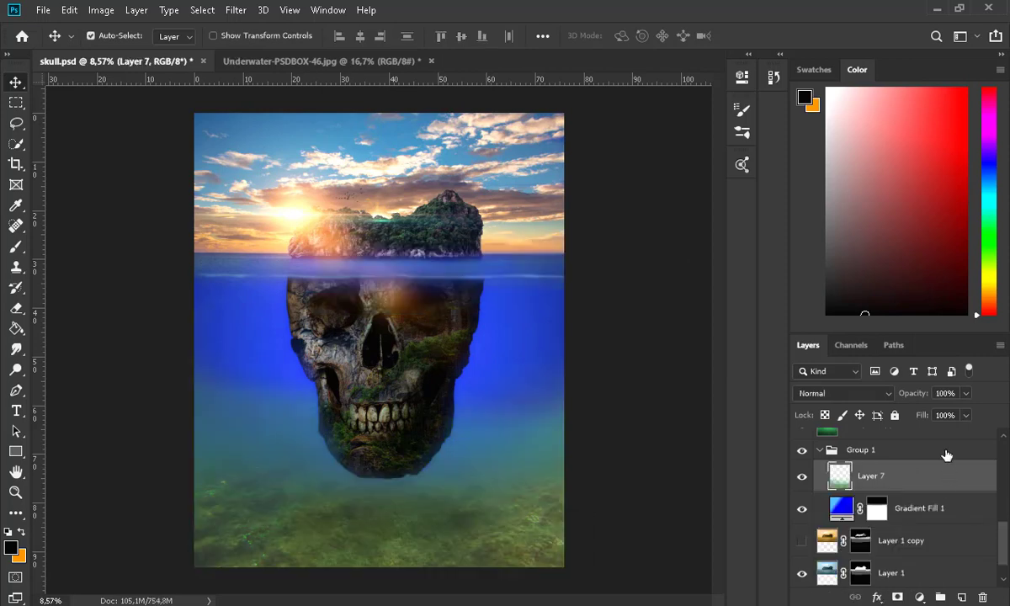
pyautogui.click(864, 393)
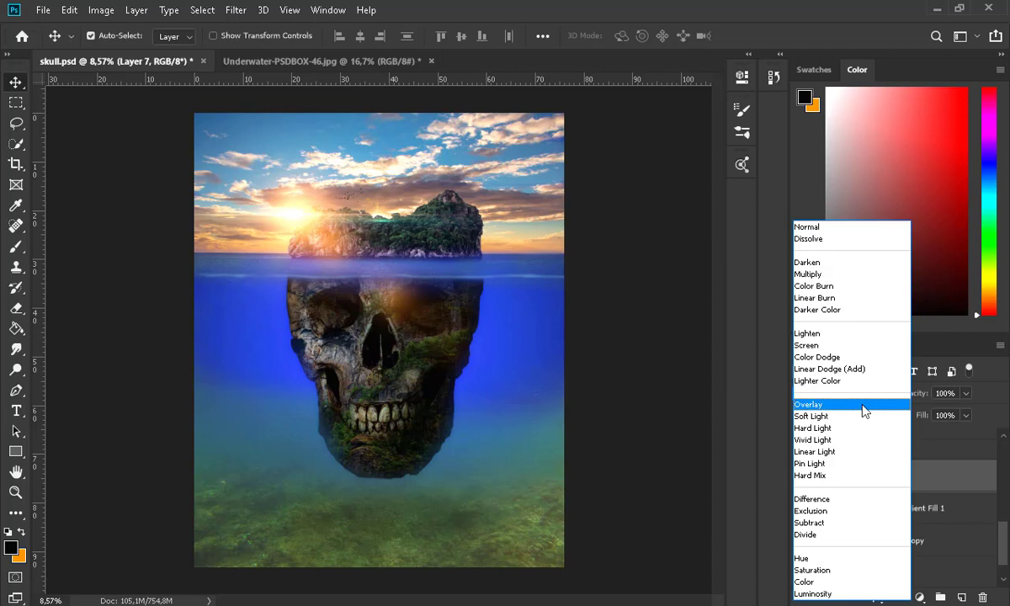
pyautogui.click(861, 428)
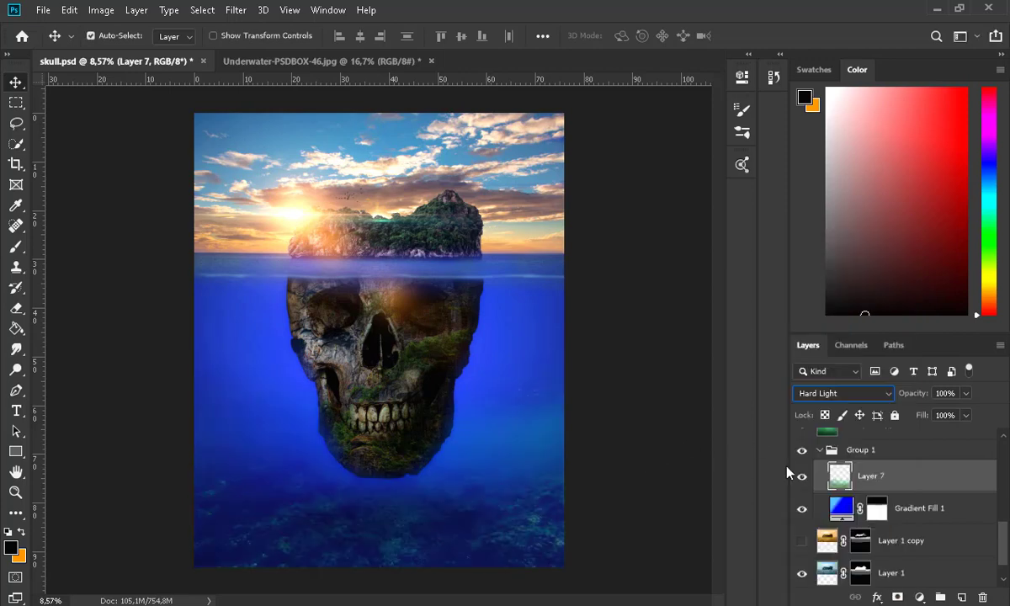
# Add a mask to the merged Layer 7 and paint it with a 1457 px soft black brush at 42% opacity right of the skull.
pyautogui.click(897, 597)
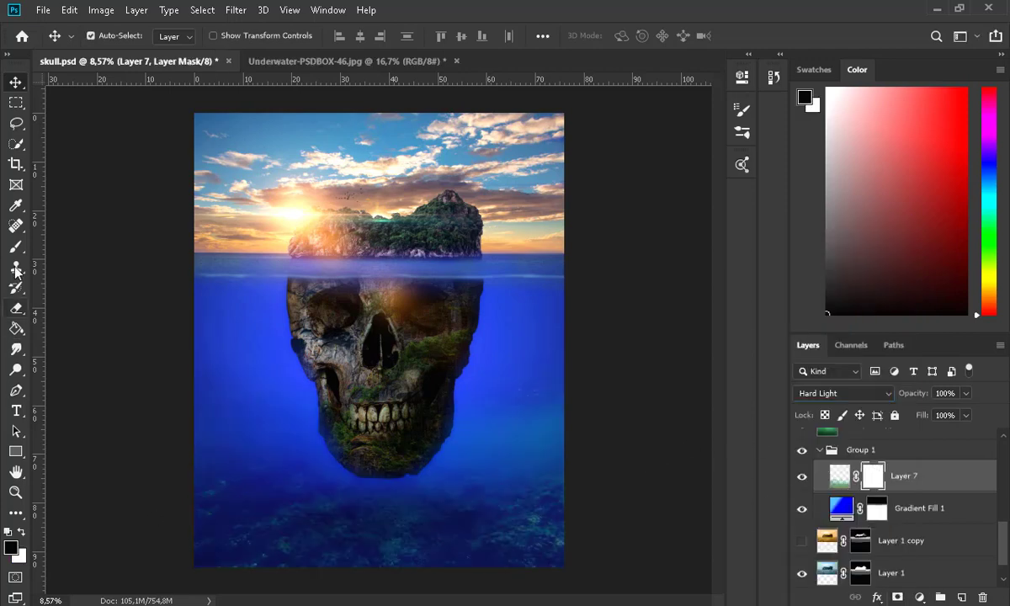
pyautogui.press('b')
pyautogui.click(112, 36)
pyautogui.moveTo(177, 87); pyautogui.dragTo(183, 86)
pyautogui.click(541, 384)
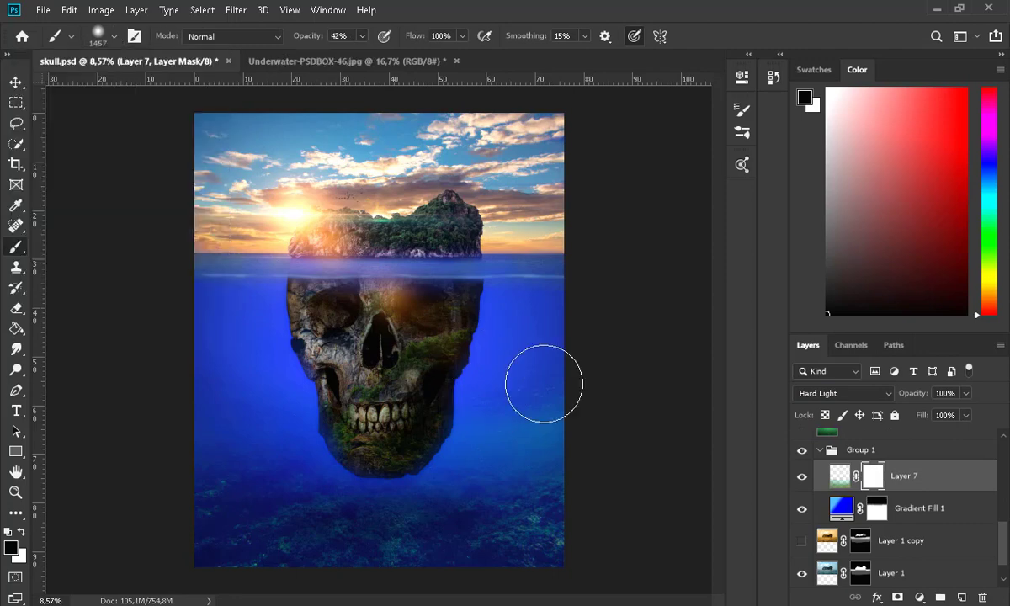
pyautogui.moveTo(538, 390); pyautogui.dragTo(550, 393)
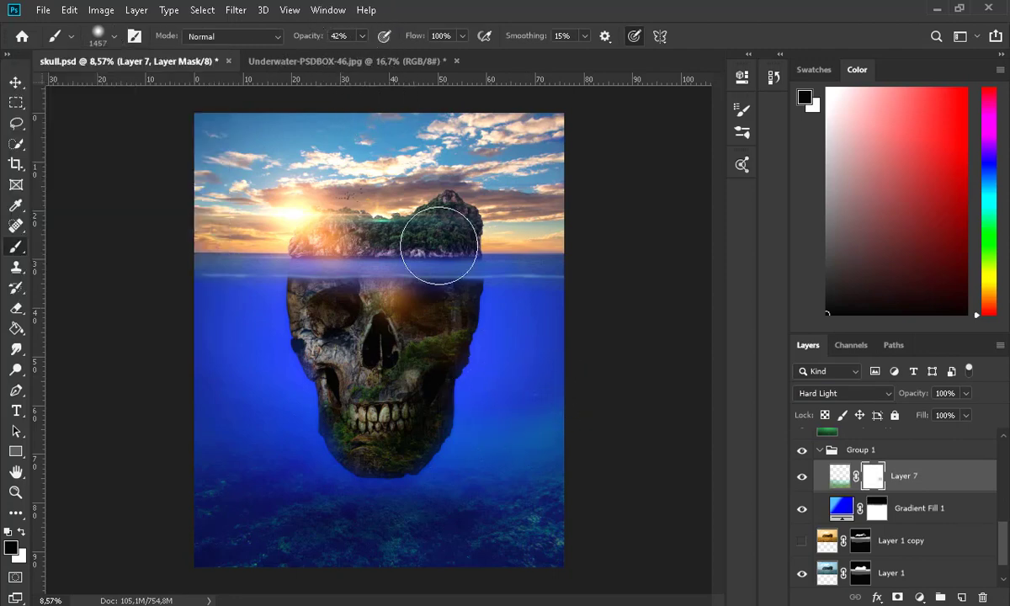
pyautogui.click(528, 398)
pyautogui.scroll(-3, 531, 350)
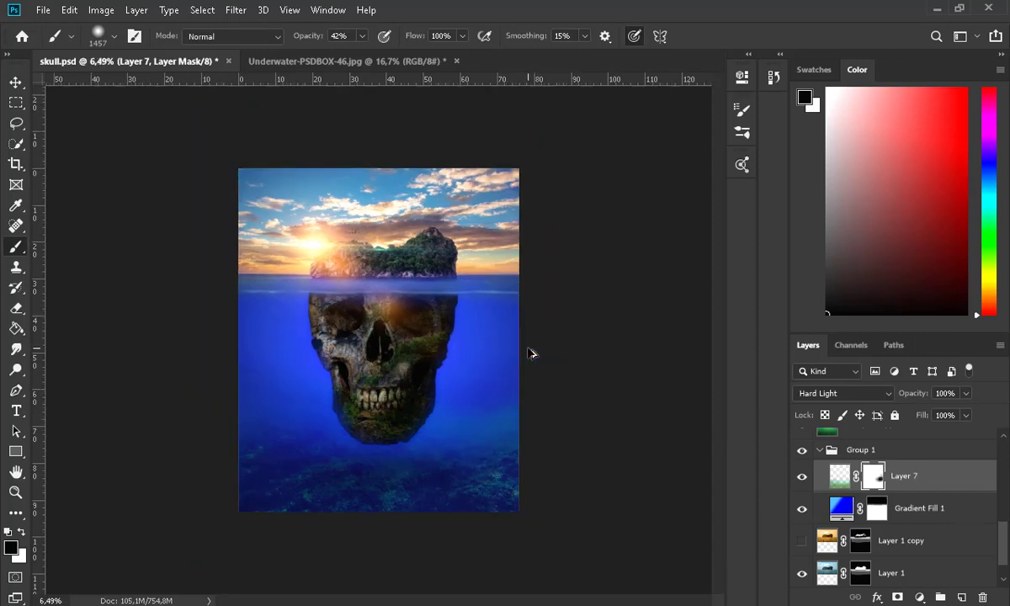
pyautogui.scroll(2, 532, 354)
# Switch to a white brush at 18% opacity and lightly retouch Layer 7's mask beside the skull.
pyautogui.click(24, 536)
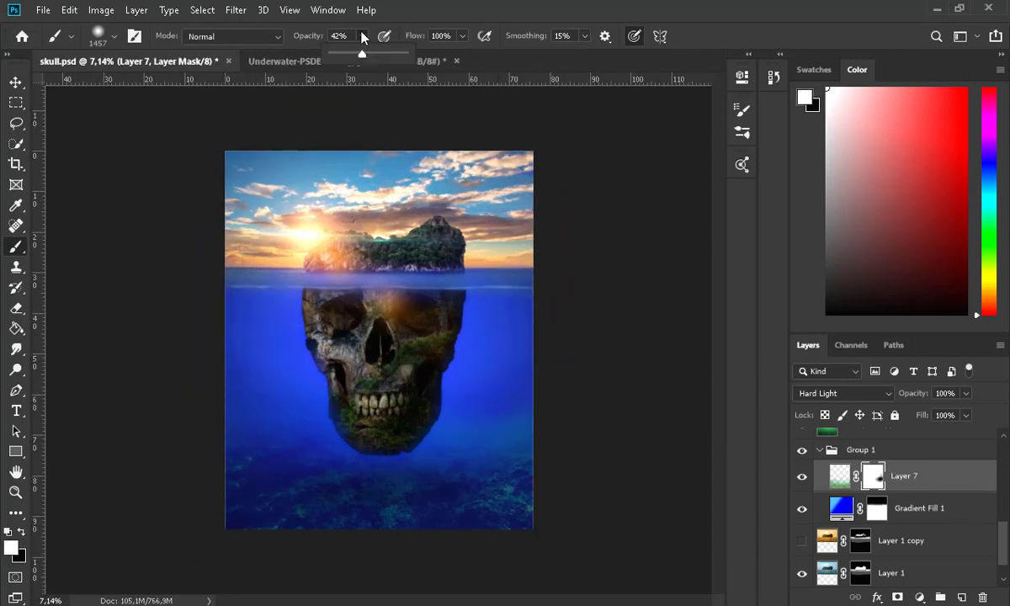
pyautogui.press('1')
pyautogui.press('8')
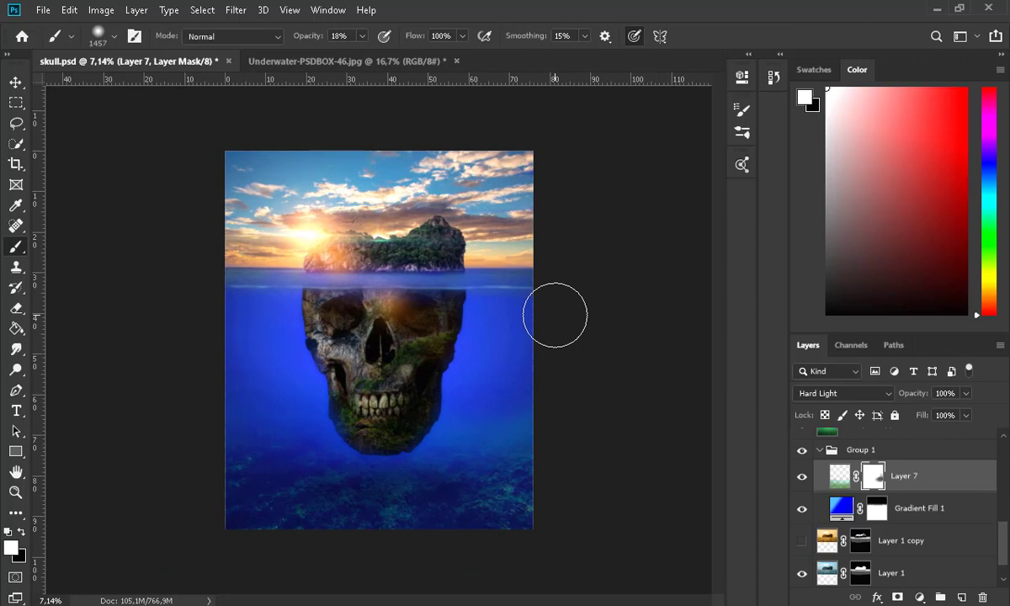
pyautogui.click(15, 82)
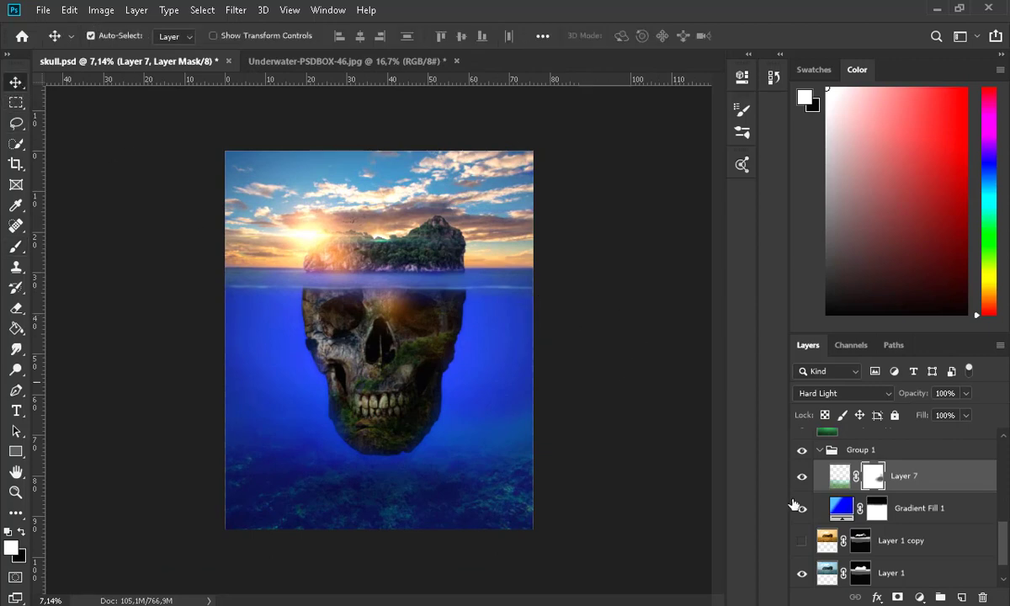
# Raise the opacity of the shadow on Layer 11 to 91%.
pyautogui.scroll(3, 796, 505)
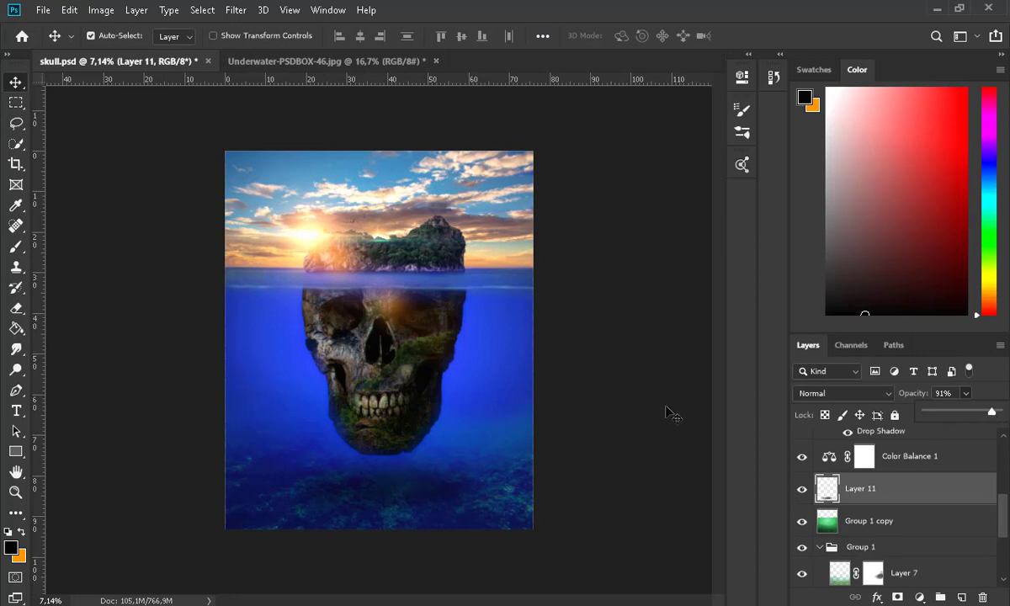
pyautogui.scroll(-2, 549, 425)
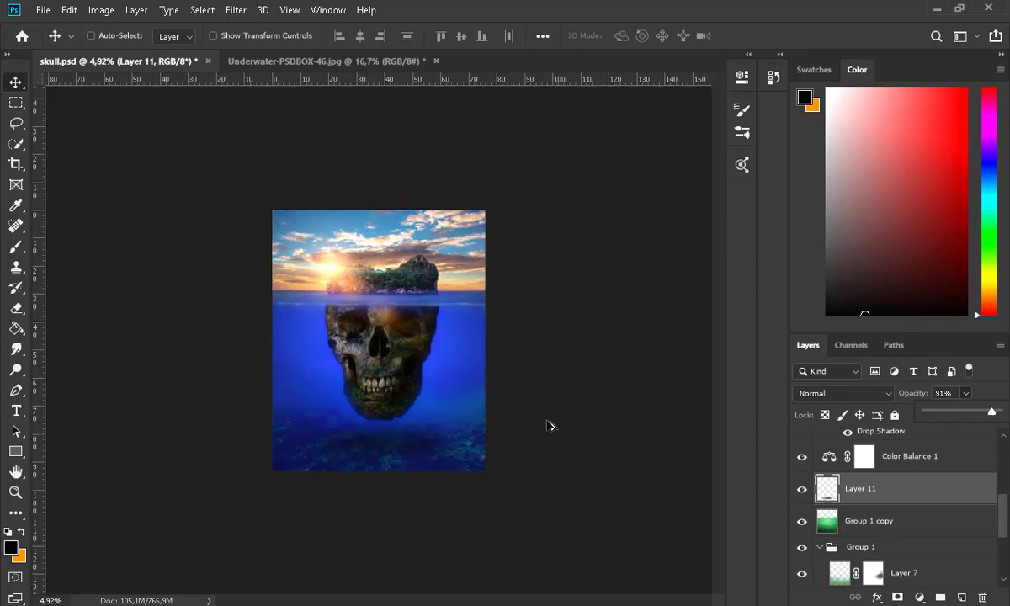
pyautogui.click(888, 502)
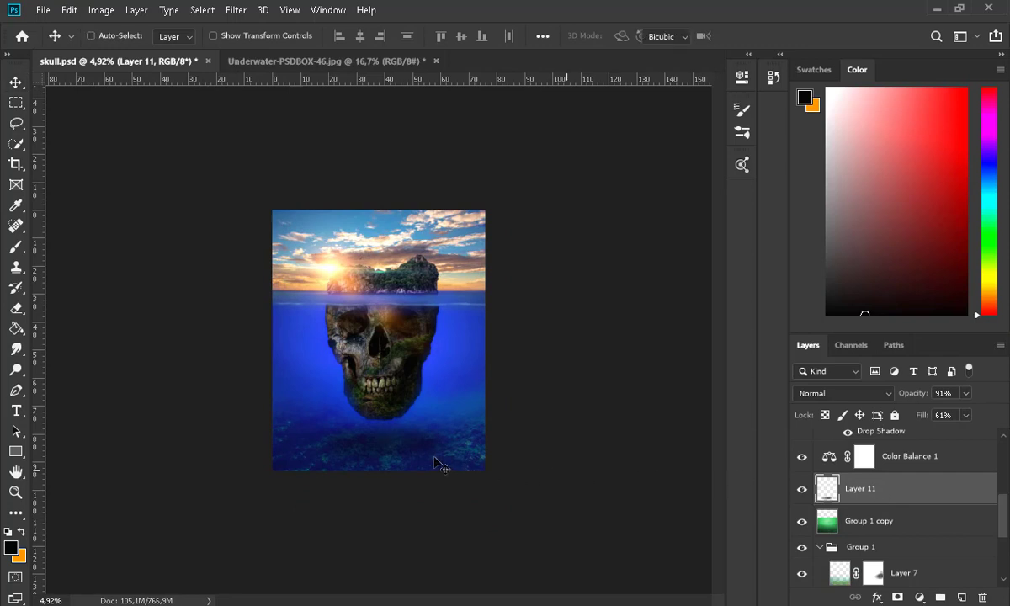
# Move the shadow on Layer 11 lower on the seabed, to about X 2736 px and Y 6047 px.
pyautogui.hotkey('ctrl', 't')
pyautogui.moveTo(397, 430); pyautogui.dragTo(421, 461)
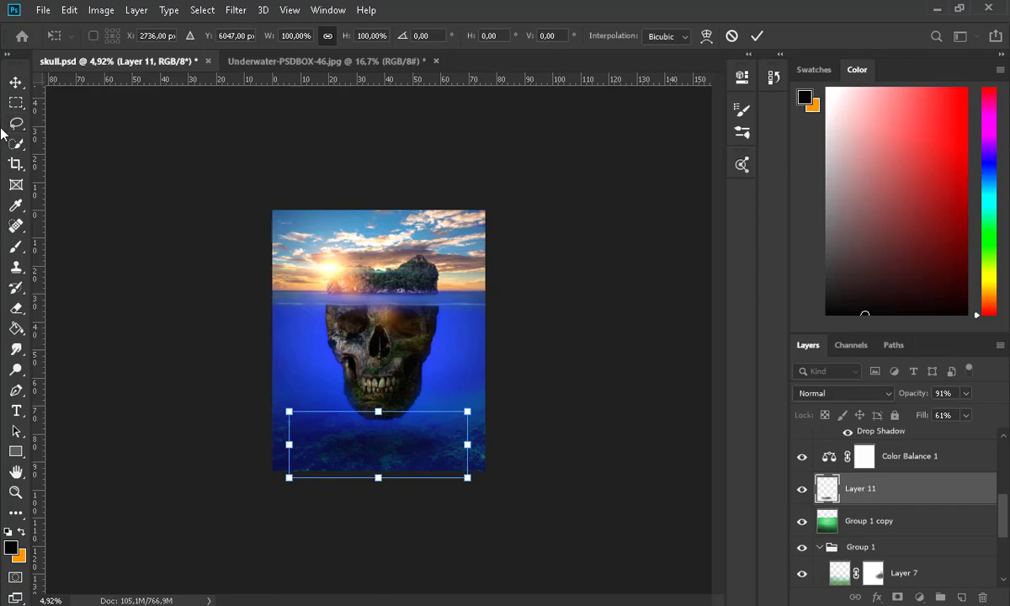
pyautogui.press('Return')
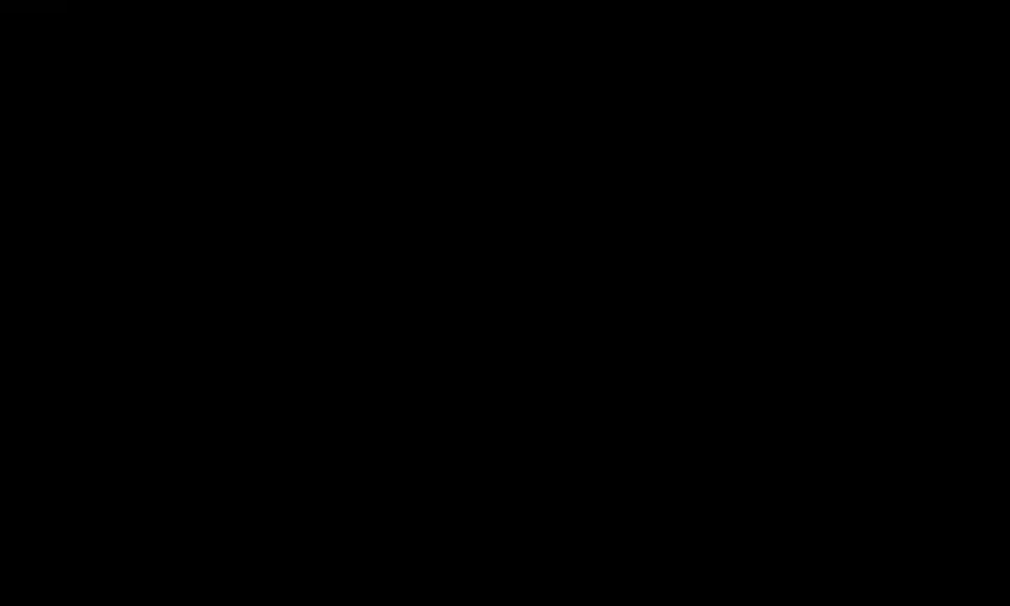